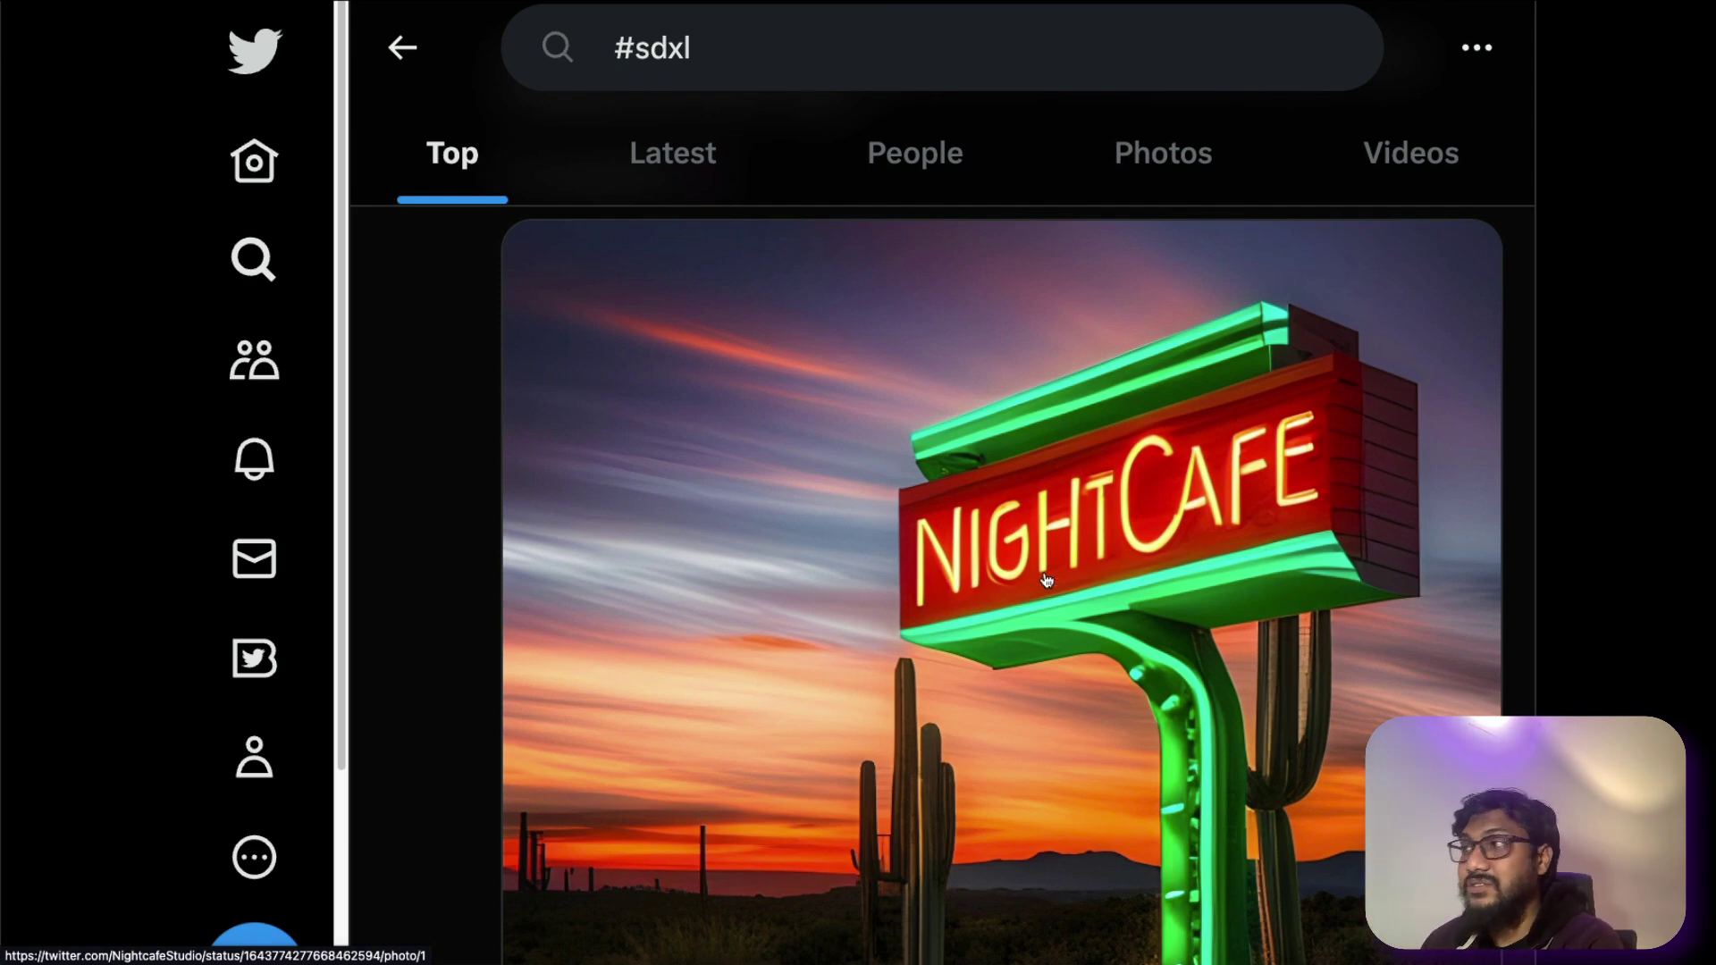
- Scroll the Stability AI homepage down to the Platform API and Try DreamStudio buttons
scroll(1046, 581, "up", 3)
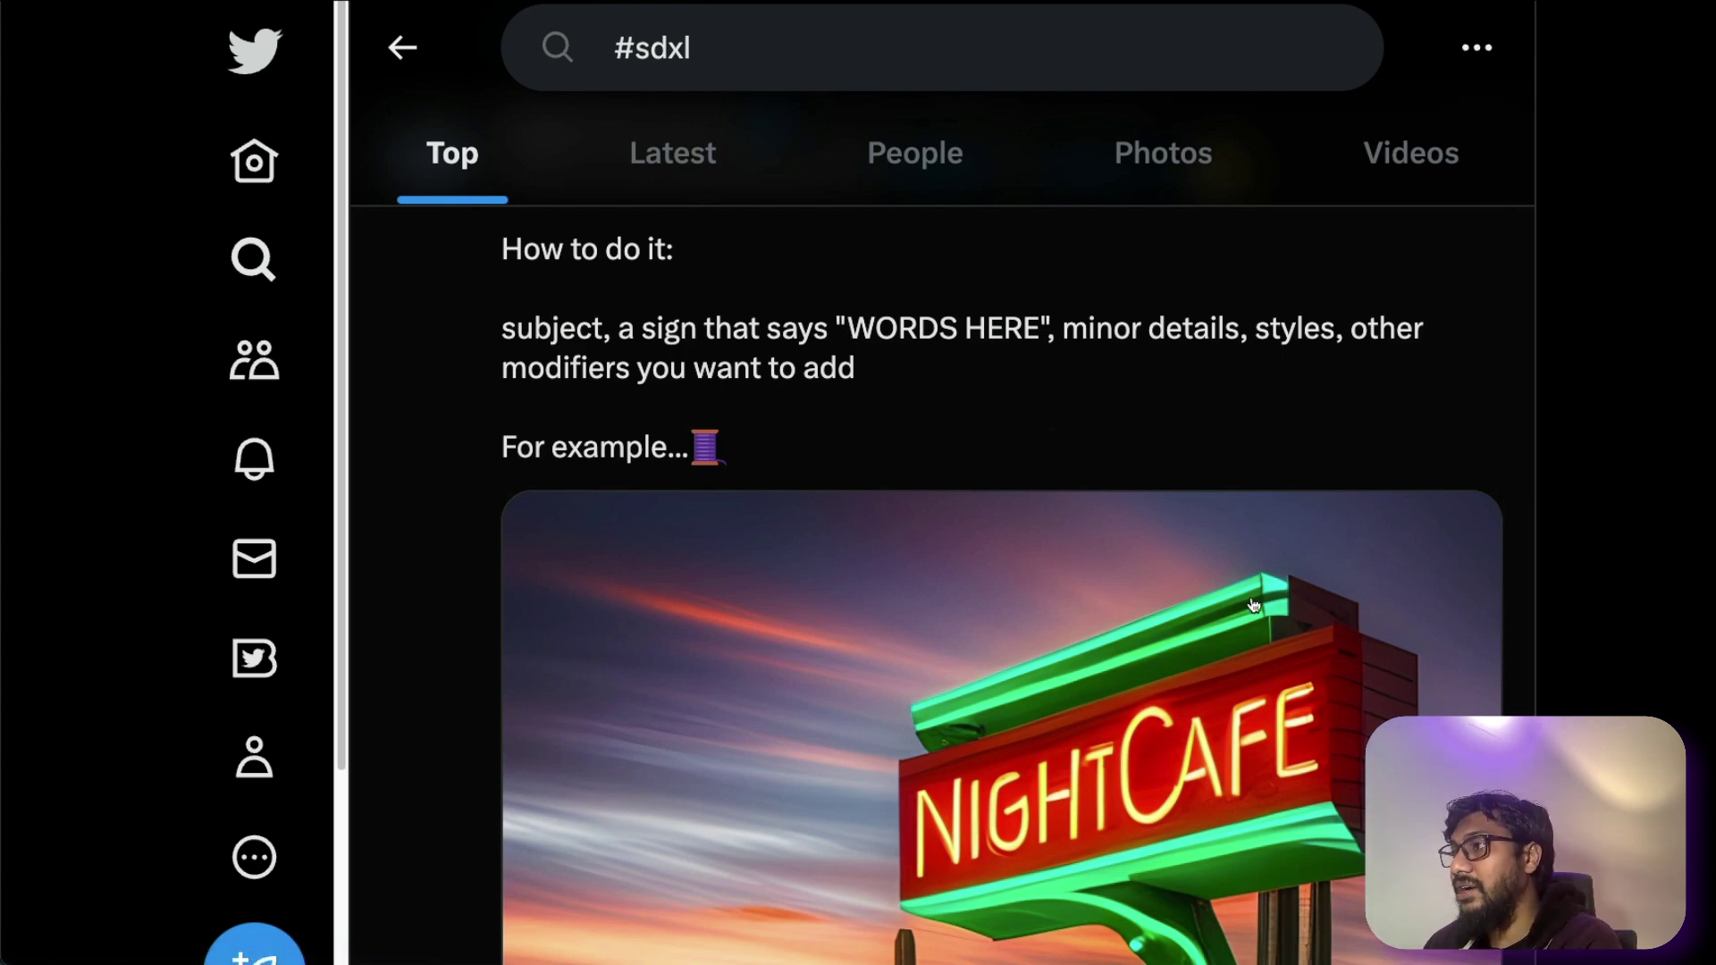
scroll(1253, 605, "down", 3)
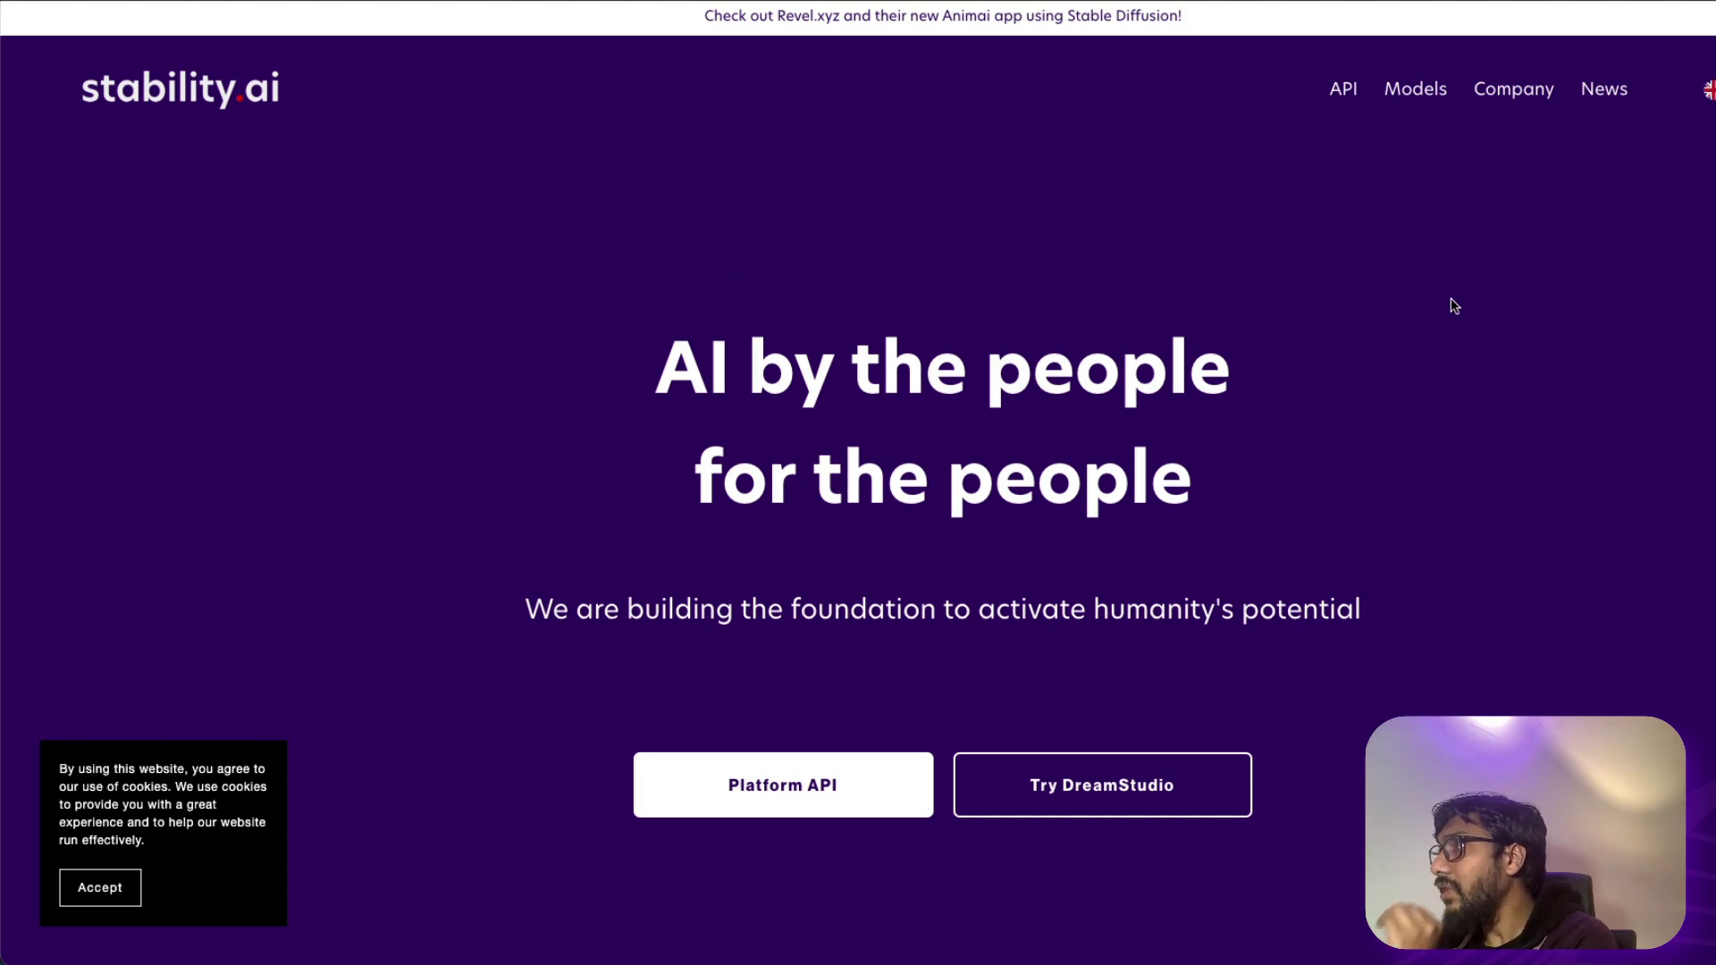
scroll(1227, 320, "down", 2)
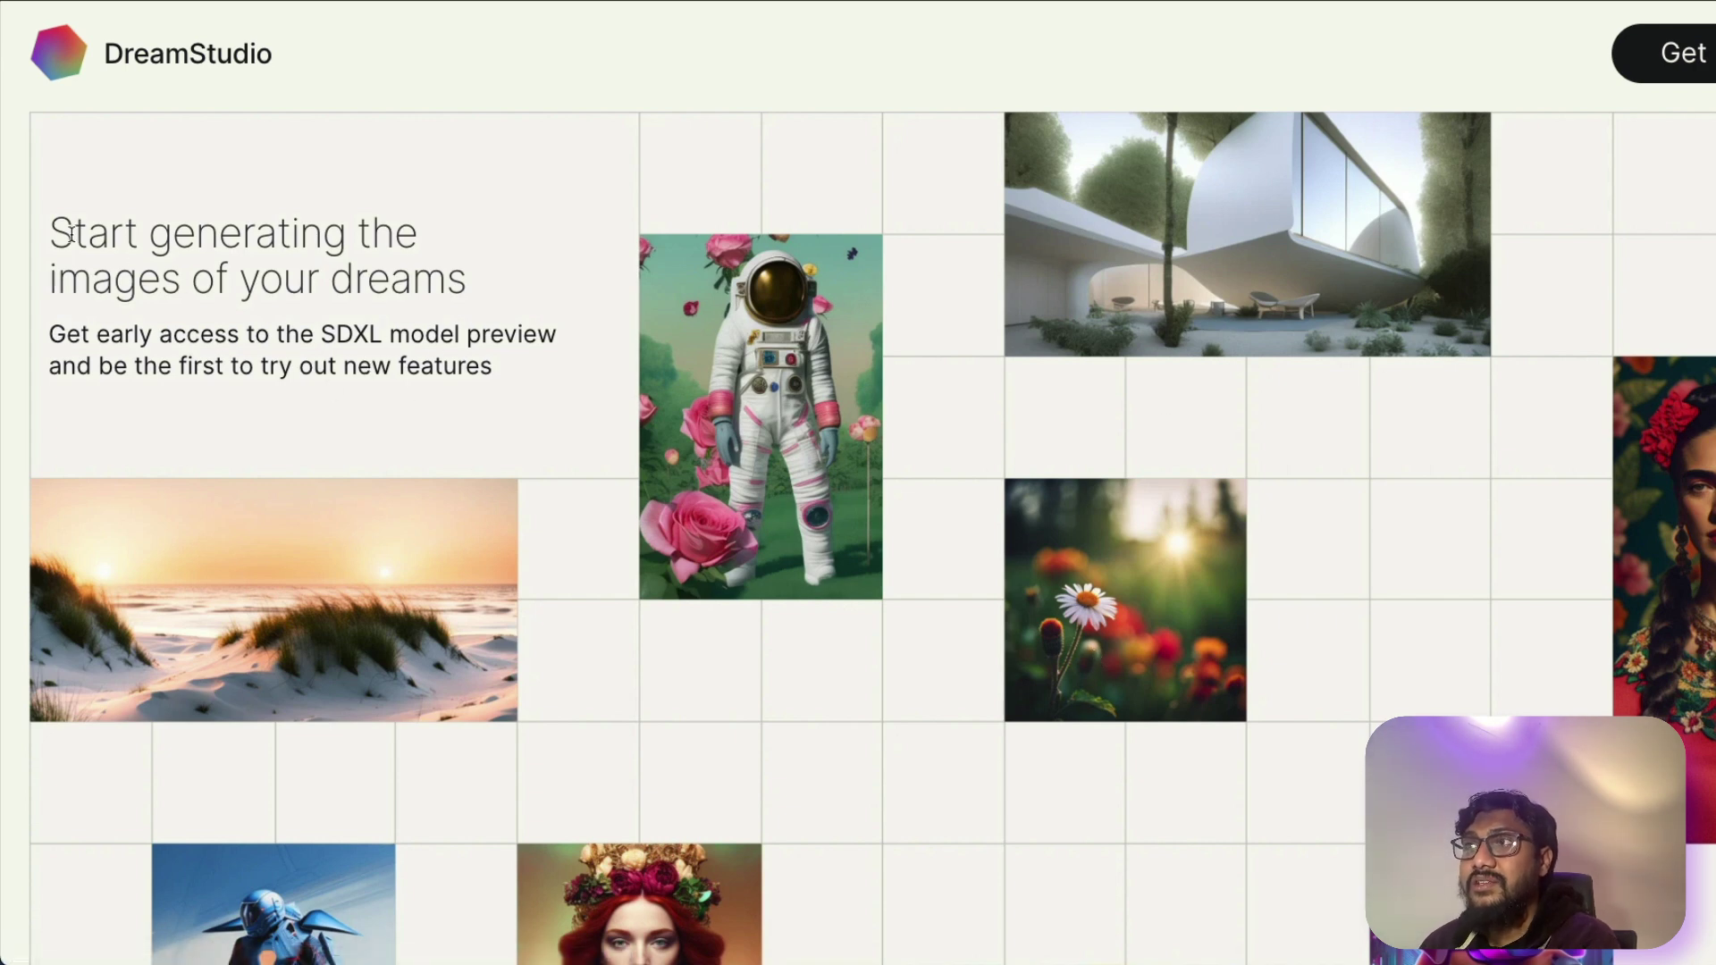
- Highlight the dream-images heading and the SDXL early-access line on the DreamStudio landing page
left_click_drag(50, 234, 517, 277)
left_click(525, 280)
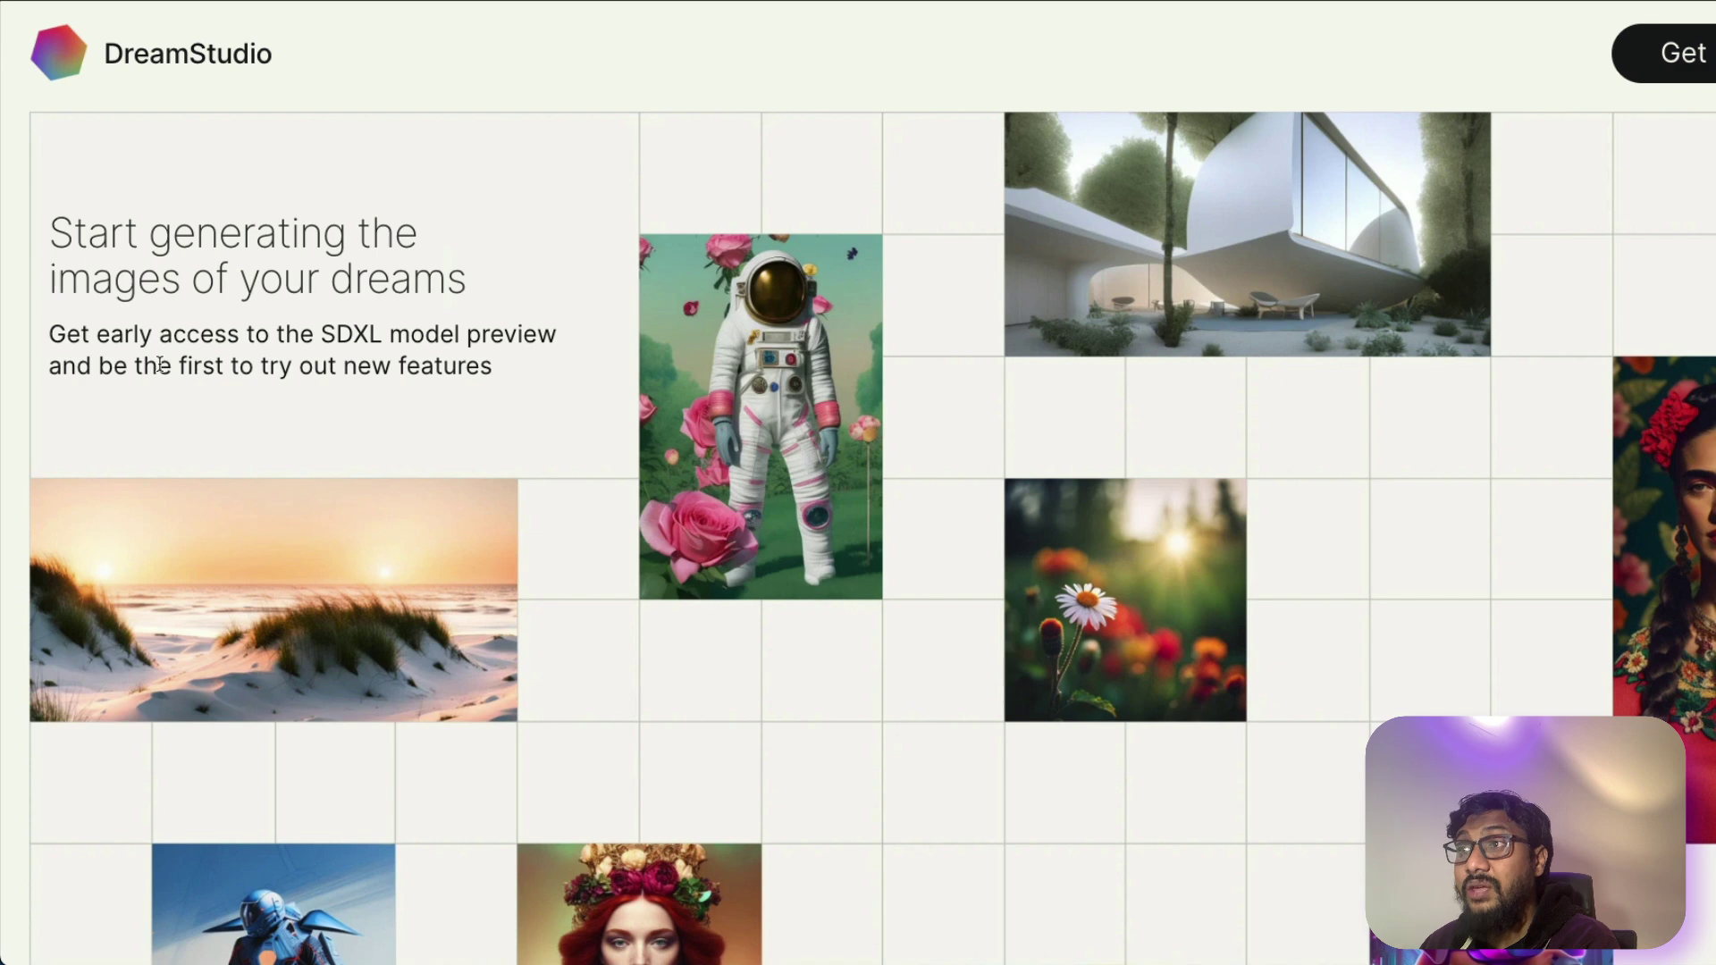
mouse_move(48, 338)
left_mouse_down()
mouse_move(574, 352)
mouse_move(56, 338)
left_mouse_up()
left_click(572, 355)
left_click(56, 338)
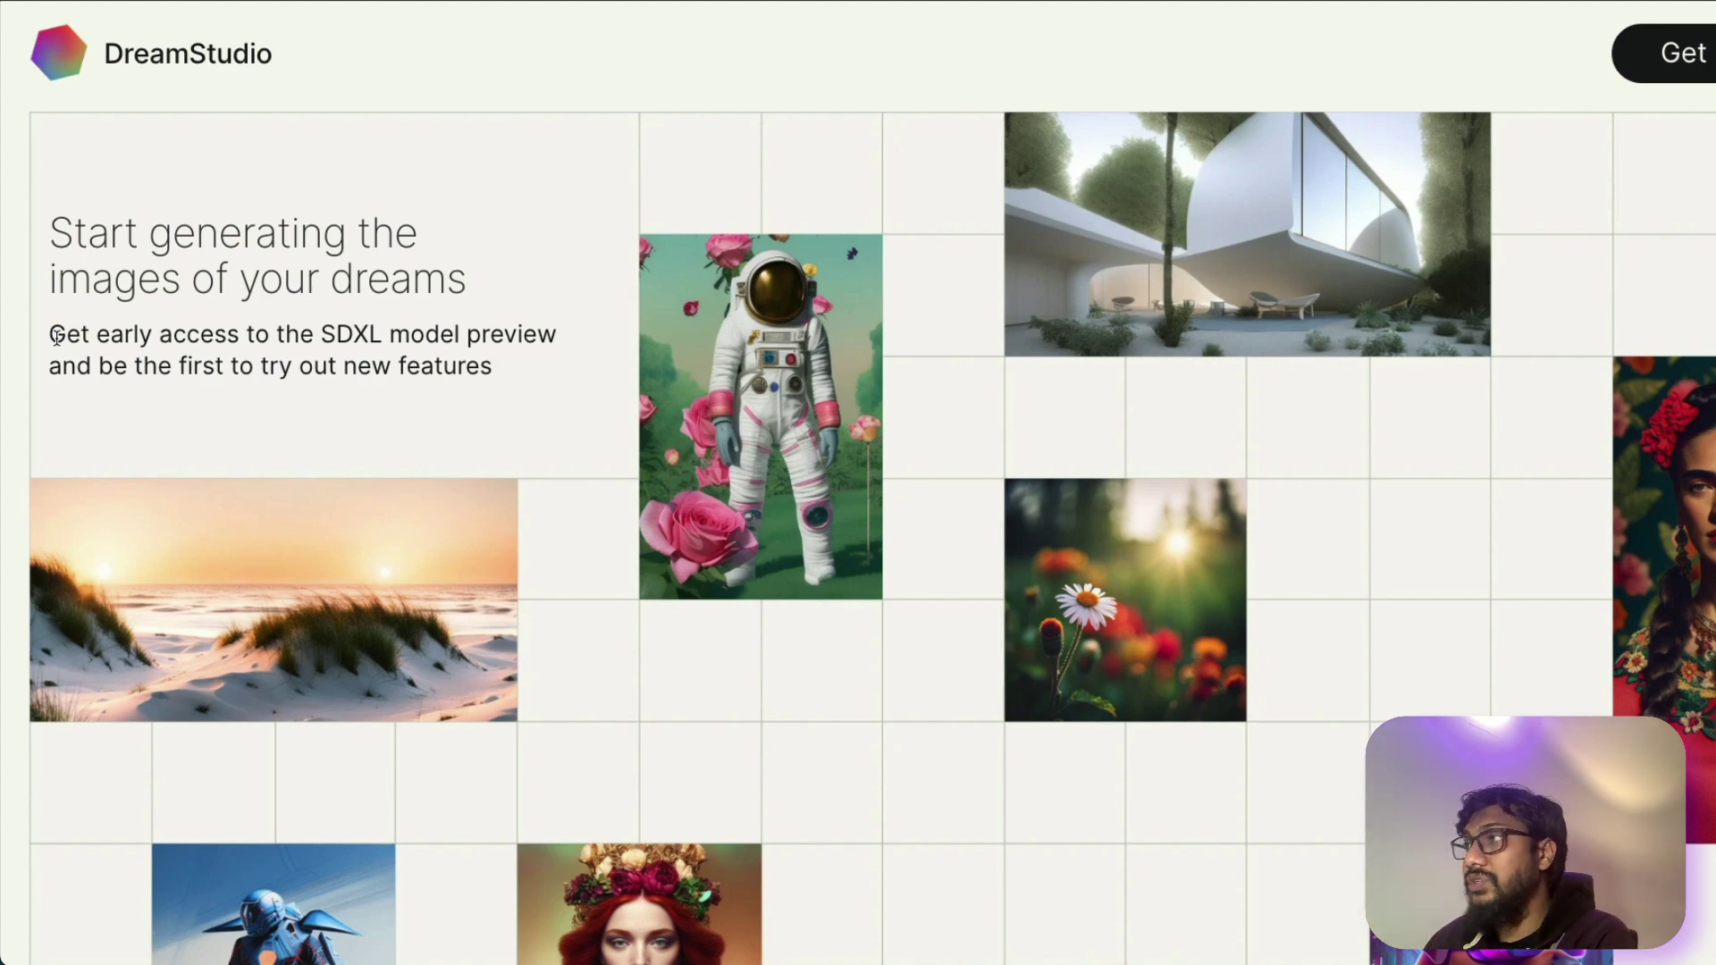
- Scroll through the Generate, Edit, Add and Models feature sections
scroll(582, 410, "down", 10)
scroll(754, 433, "up", 10)
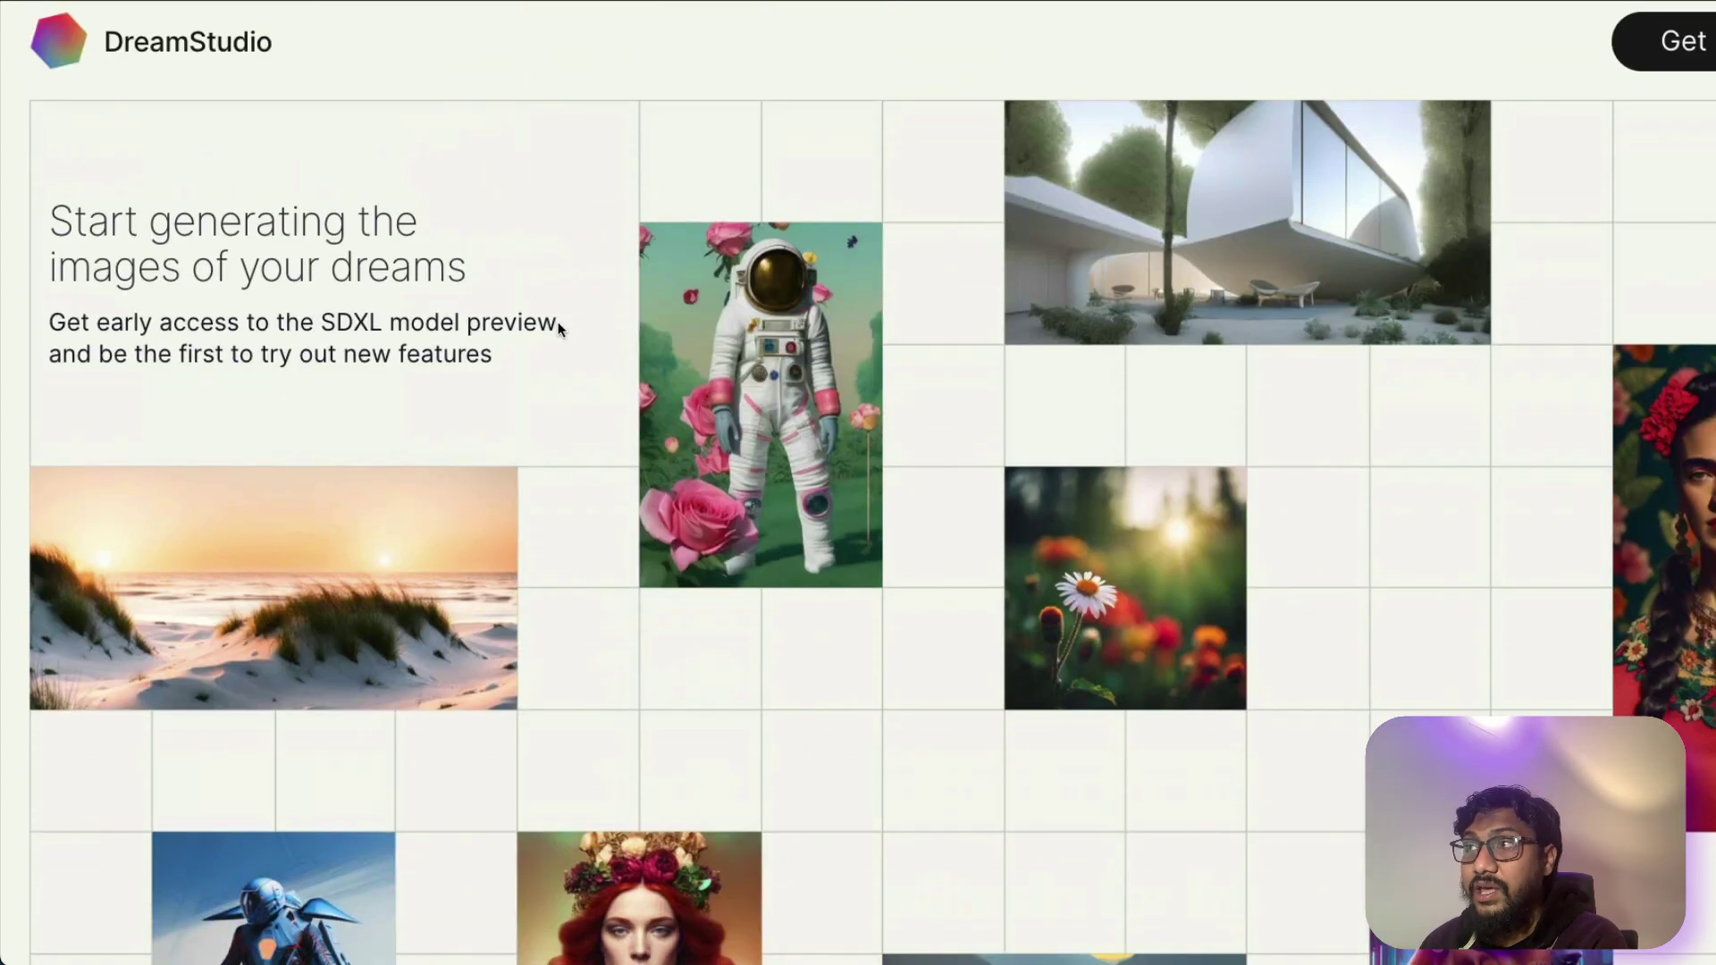
left_click_drag(557, 321, 320, 324)
scroll(363, 370, "down", 5)
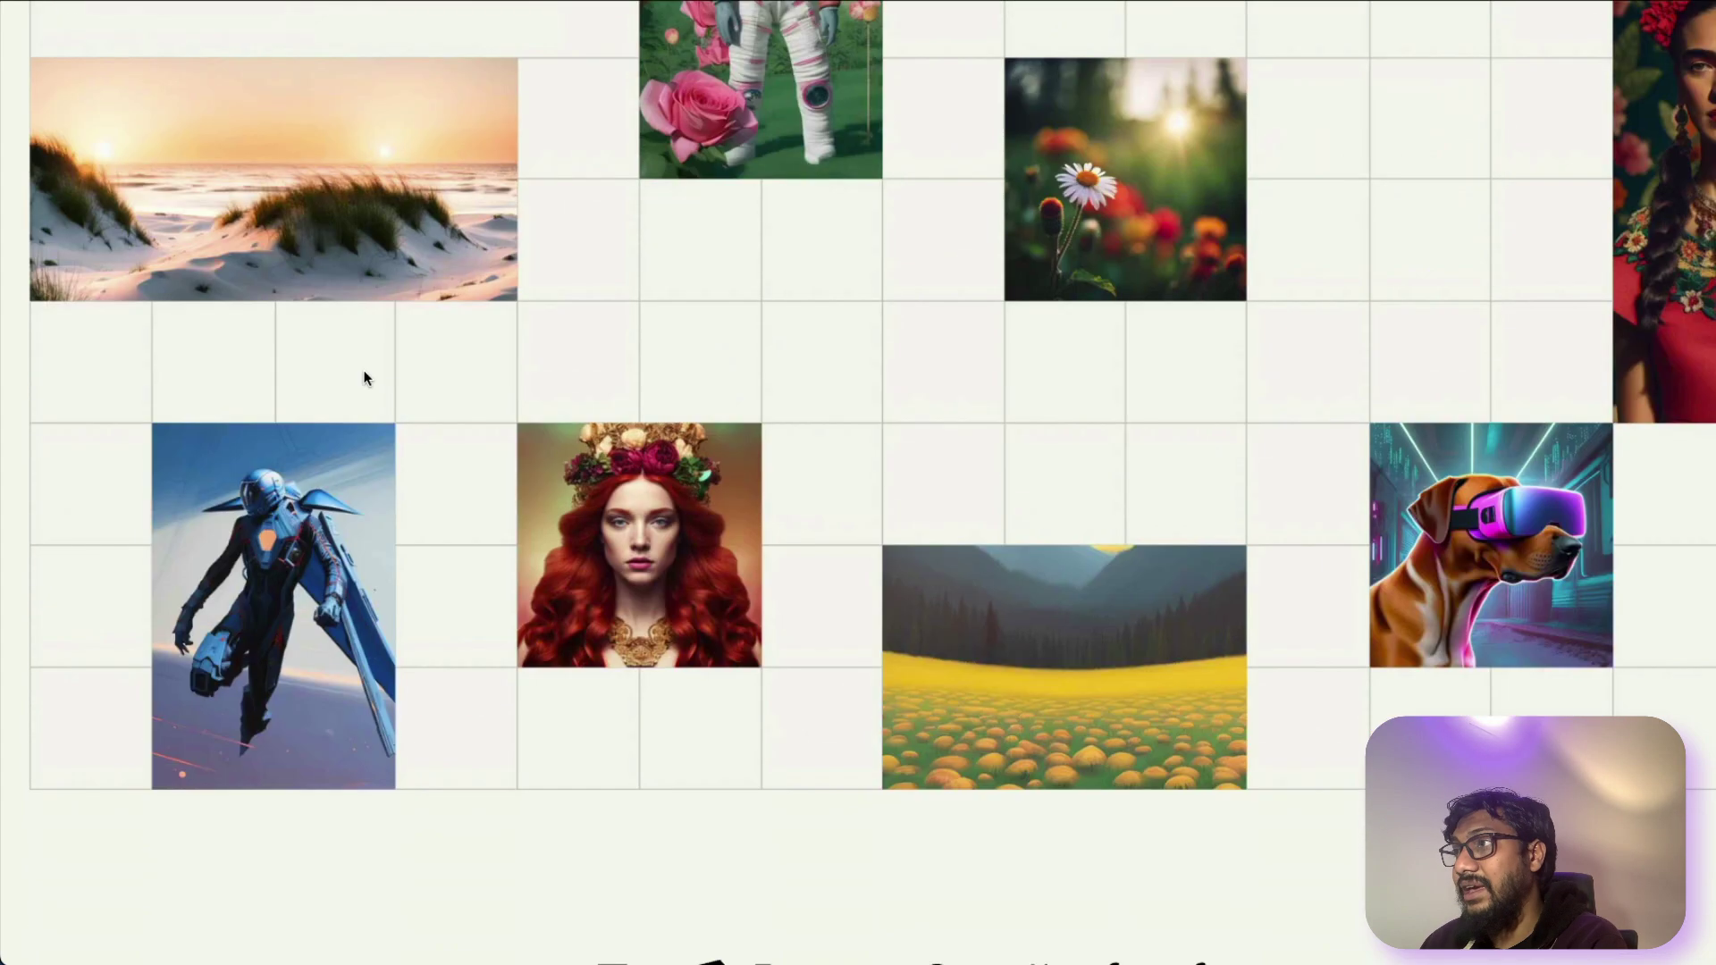
scroll(362, 377, "down", 5)
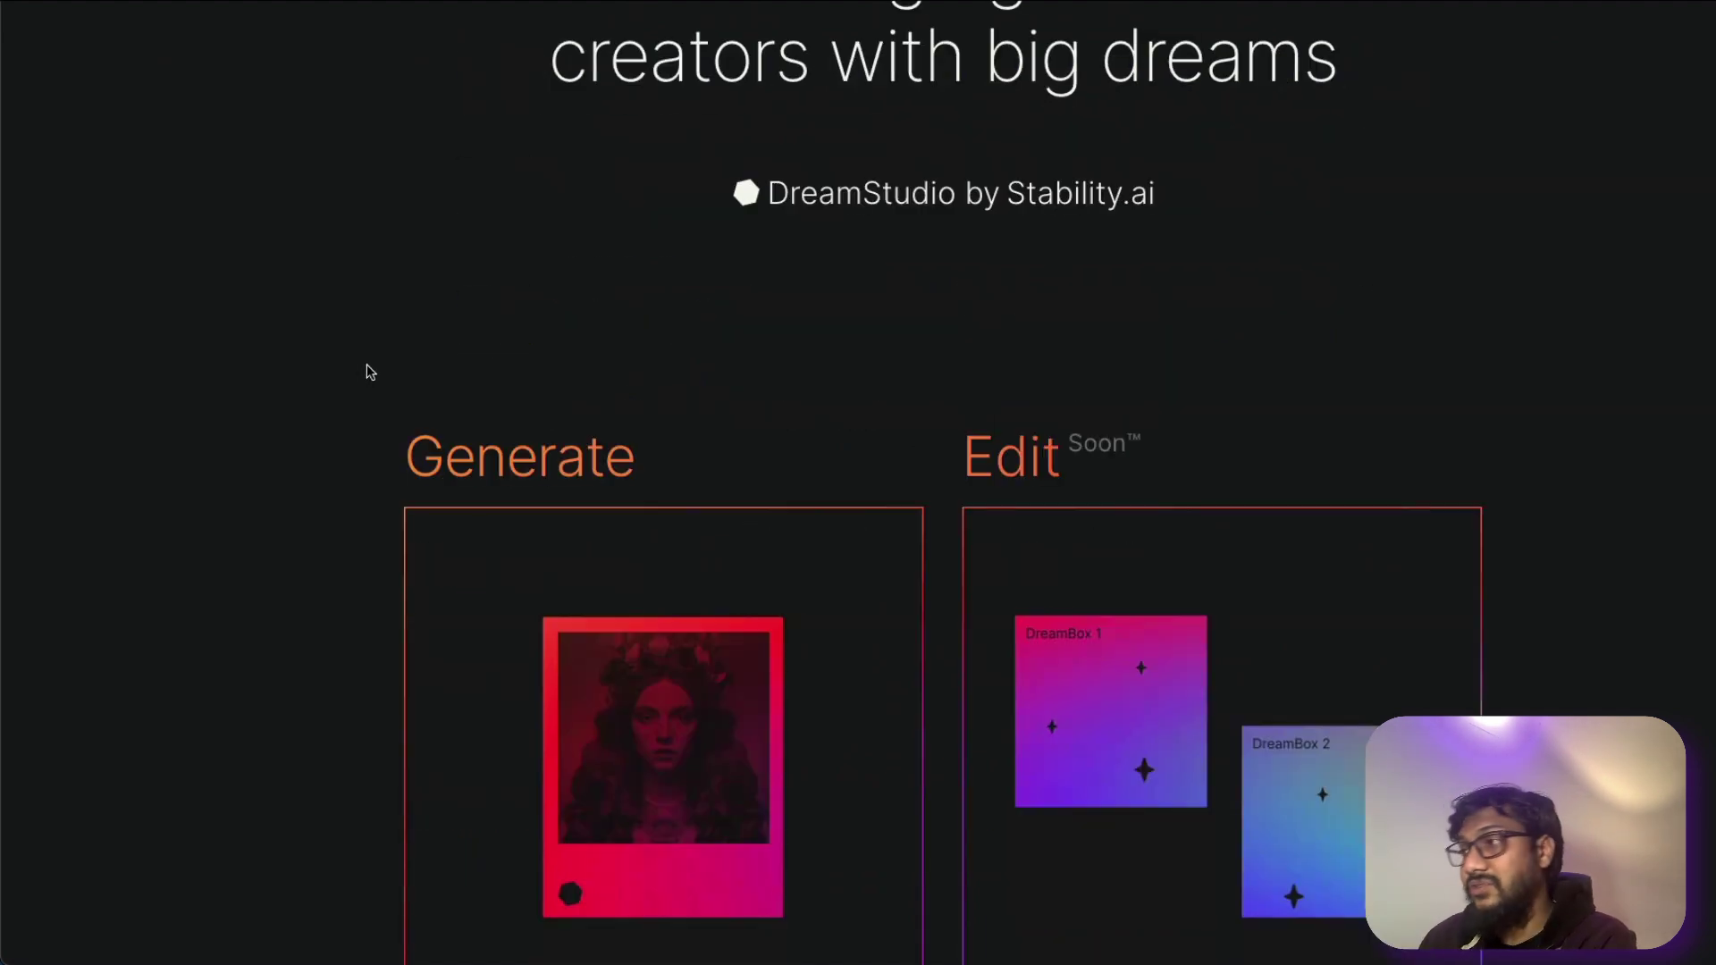
scroll(370, 373, "up", 5)
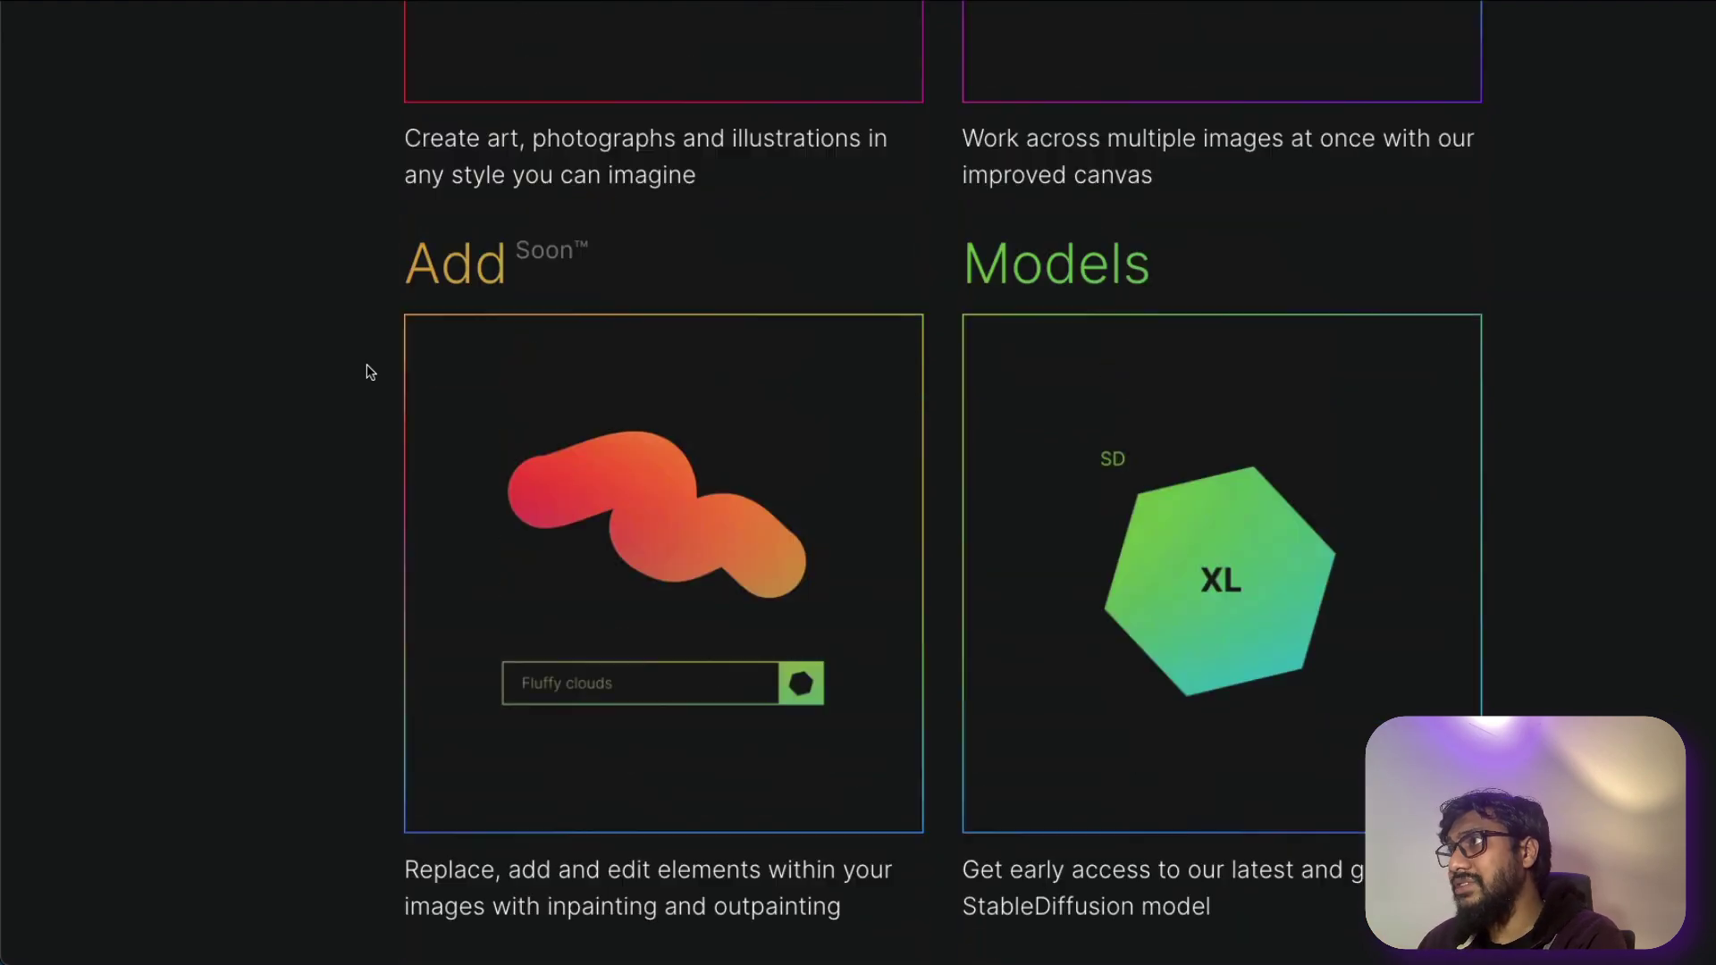
scroll(370, 373, "down", 10)
scroll(370, 371, "down", 10)
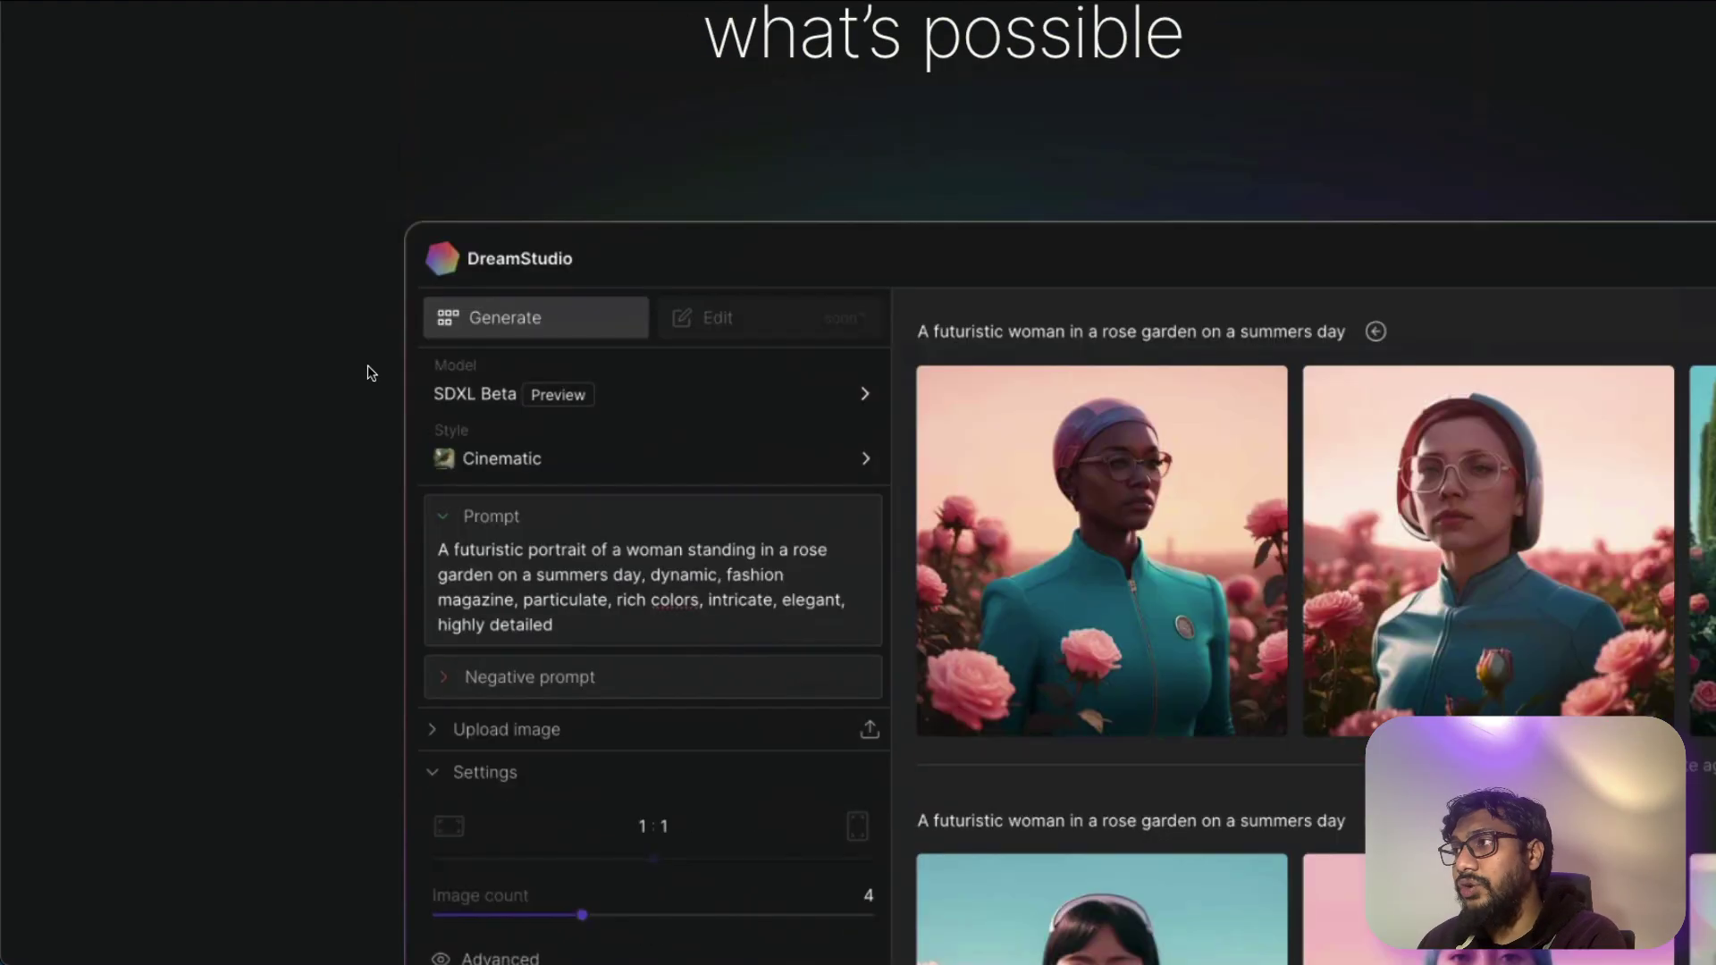
scroll(370, 371, "up", 20)
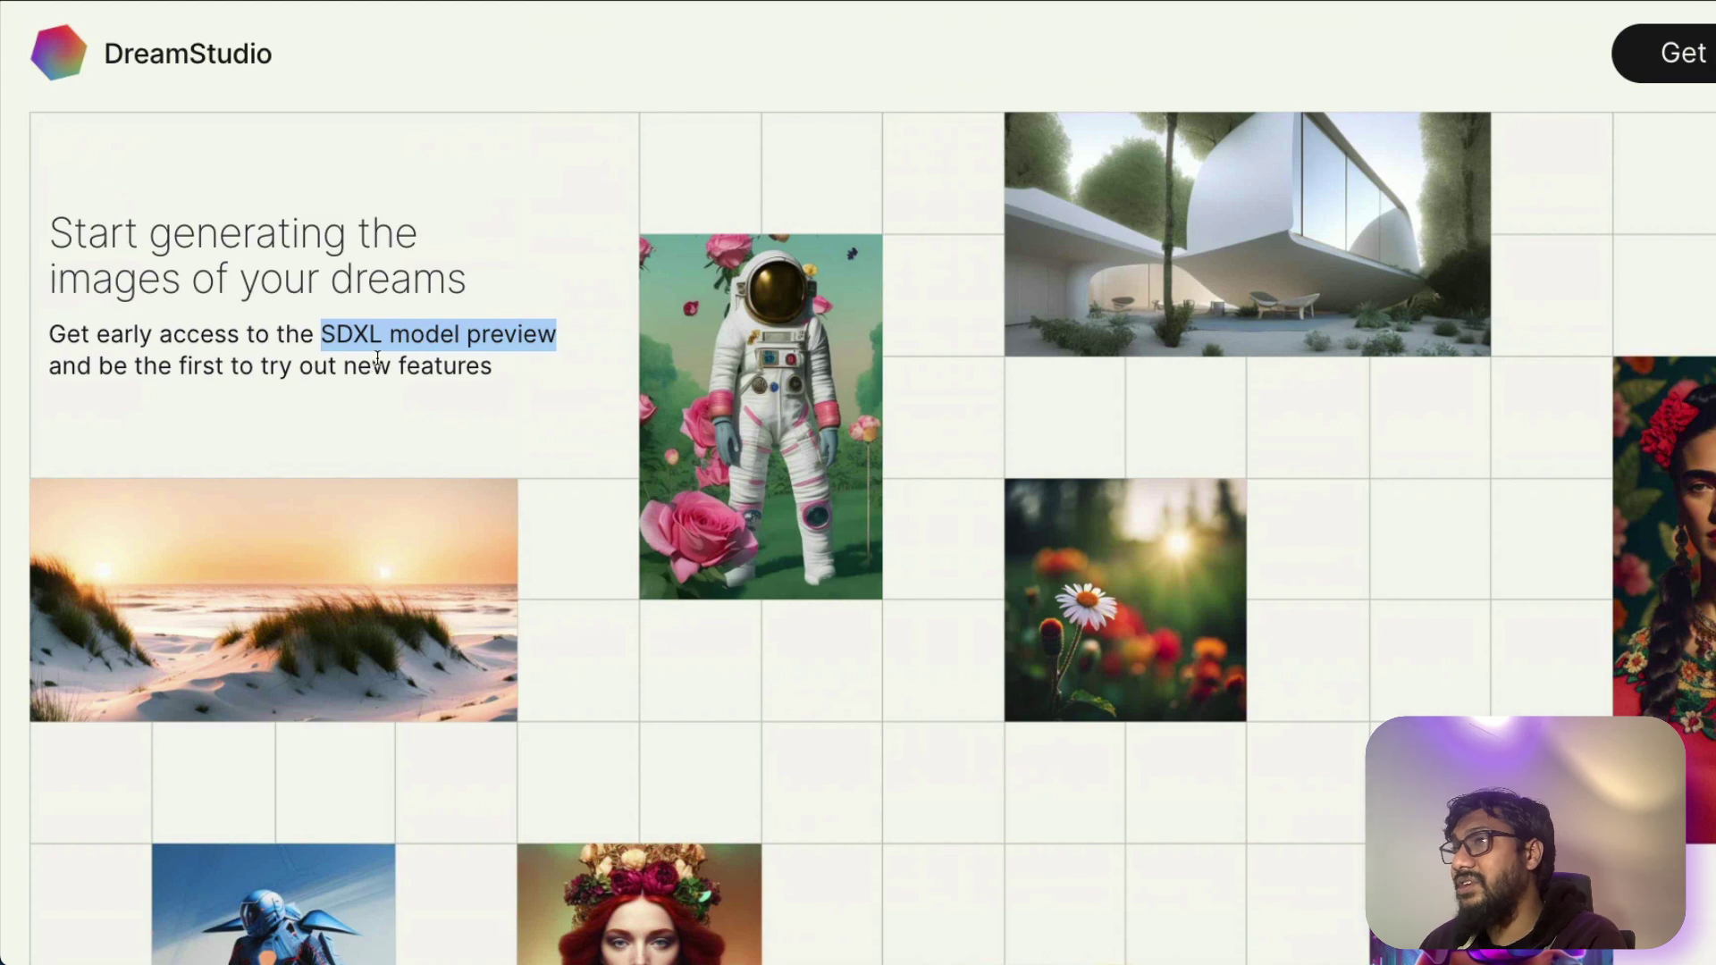
left_click(1111, 309)
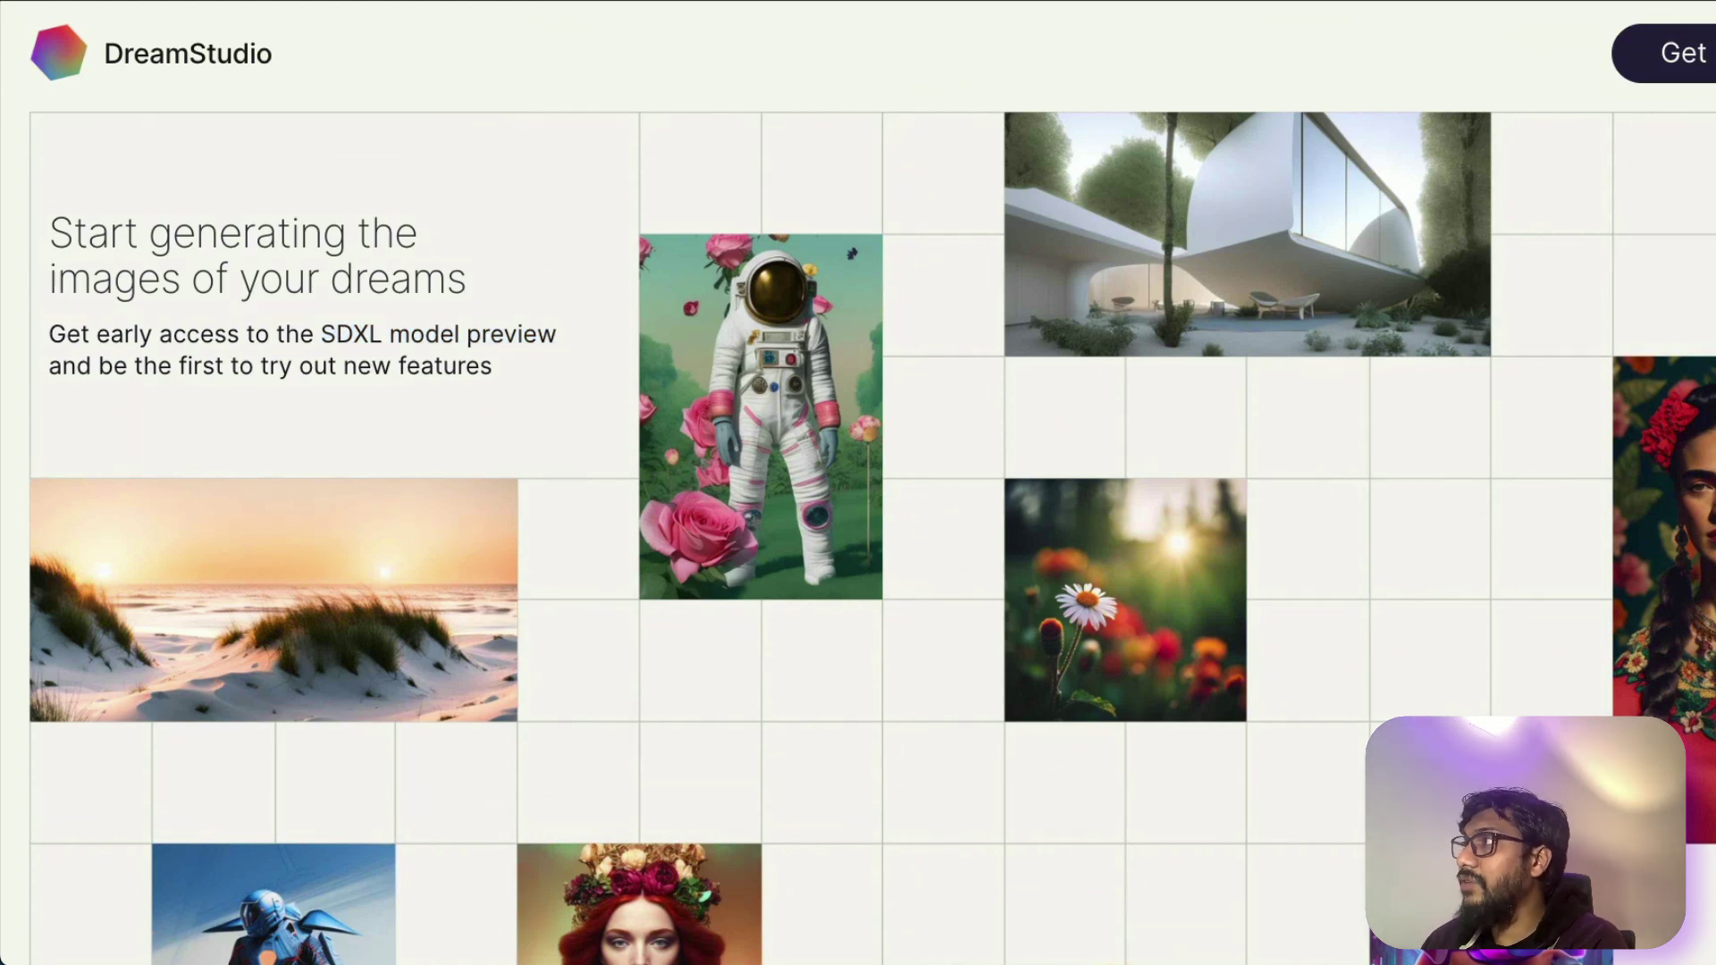
- Open the Generate app, keep the SDXL Beta model, and drag Image count to 2
left_click(1671, 54)
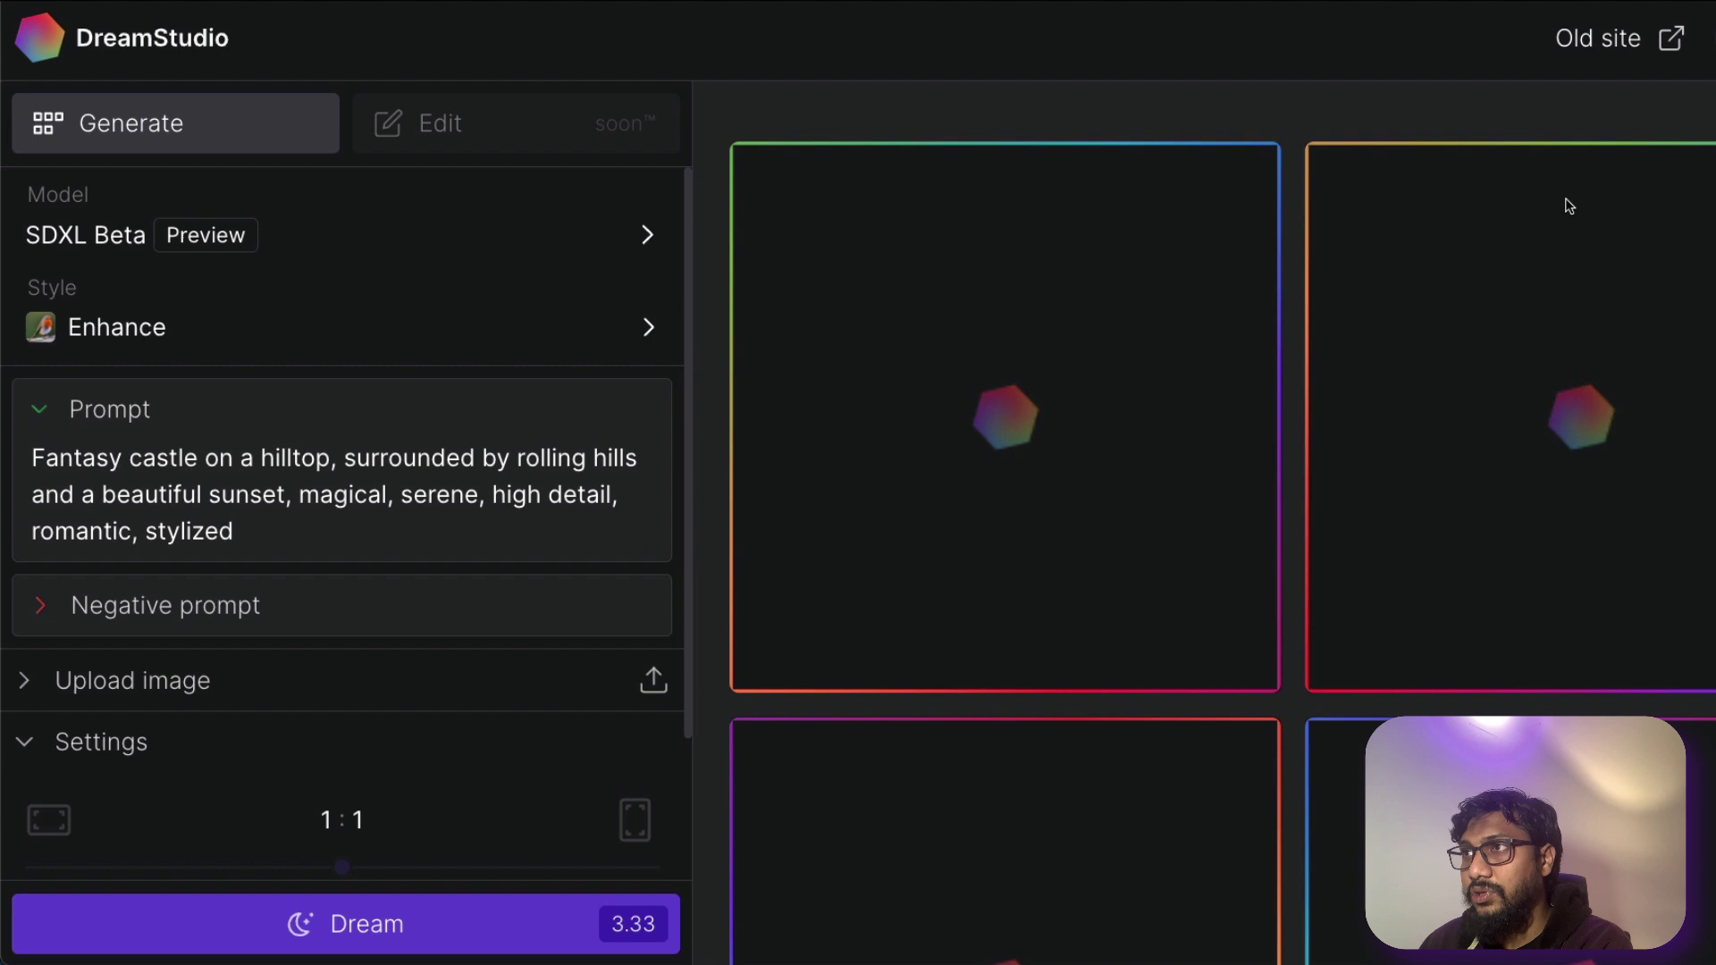
left_click(110, 246)
left_click(109, 247)
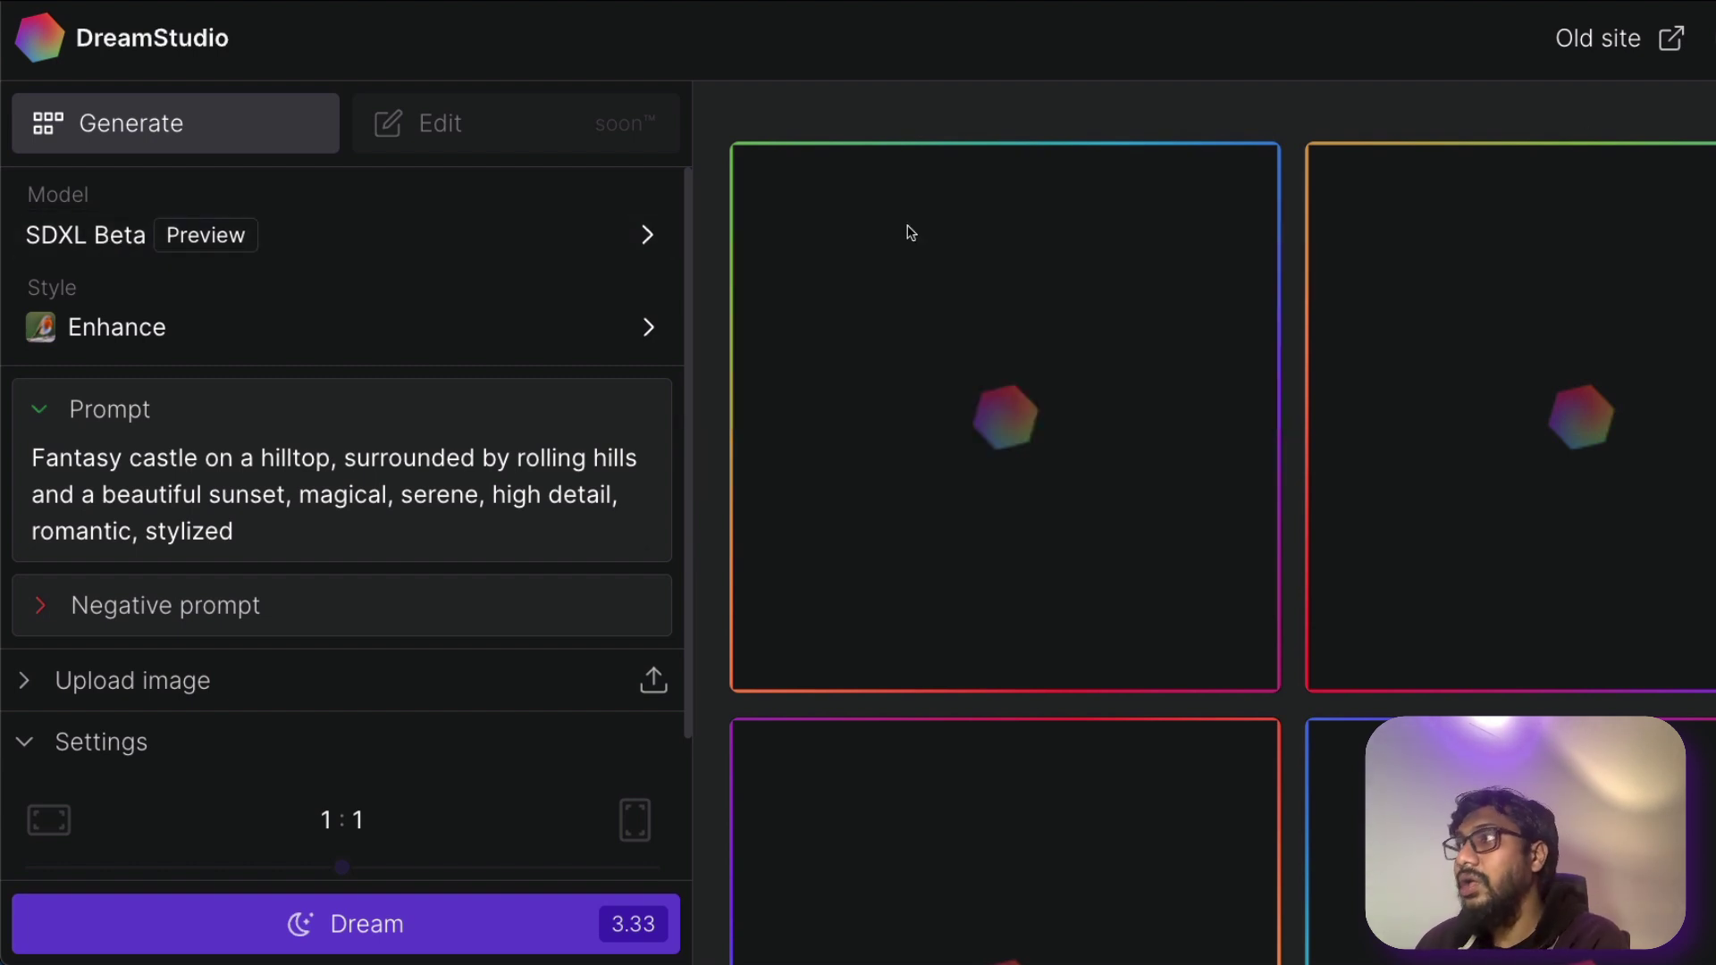
scroll(413, 682, "down", 2)
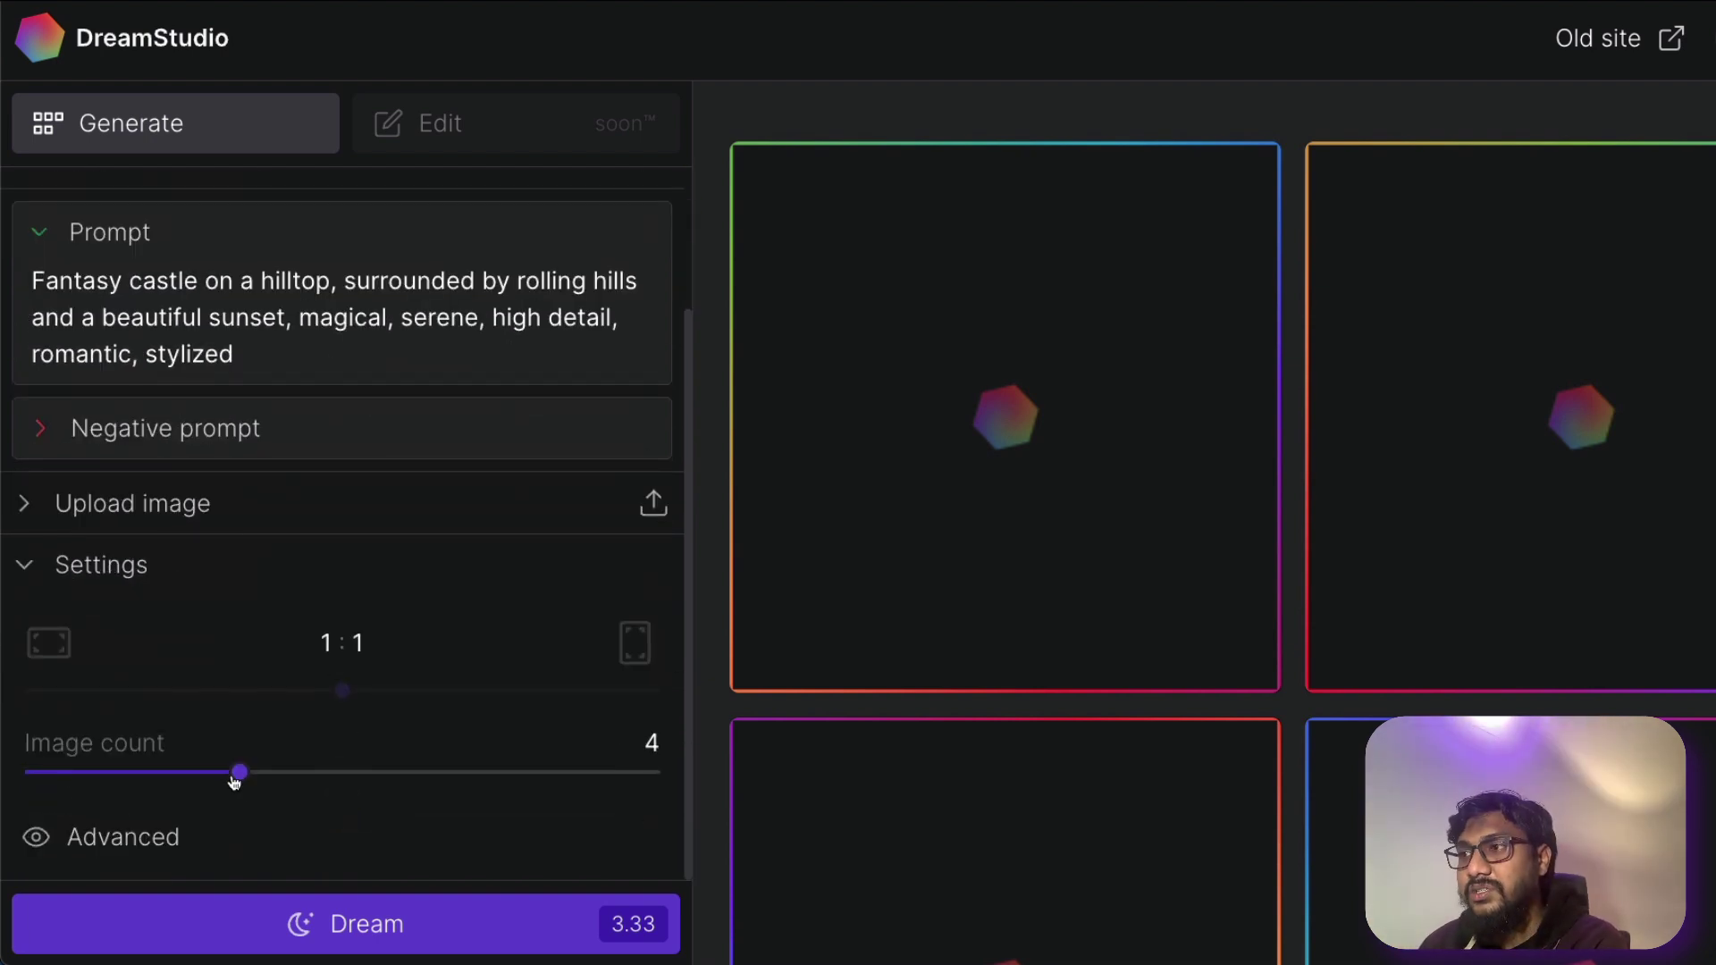
left_click_drag(237, 774, 130, 779)
scroll(313, 706, "up", 2)
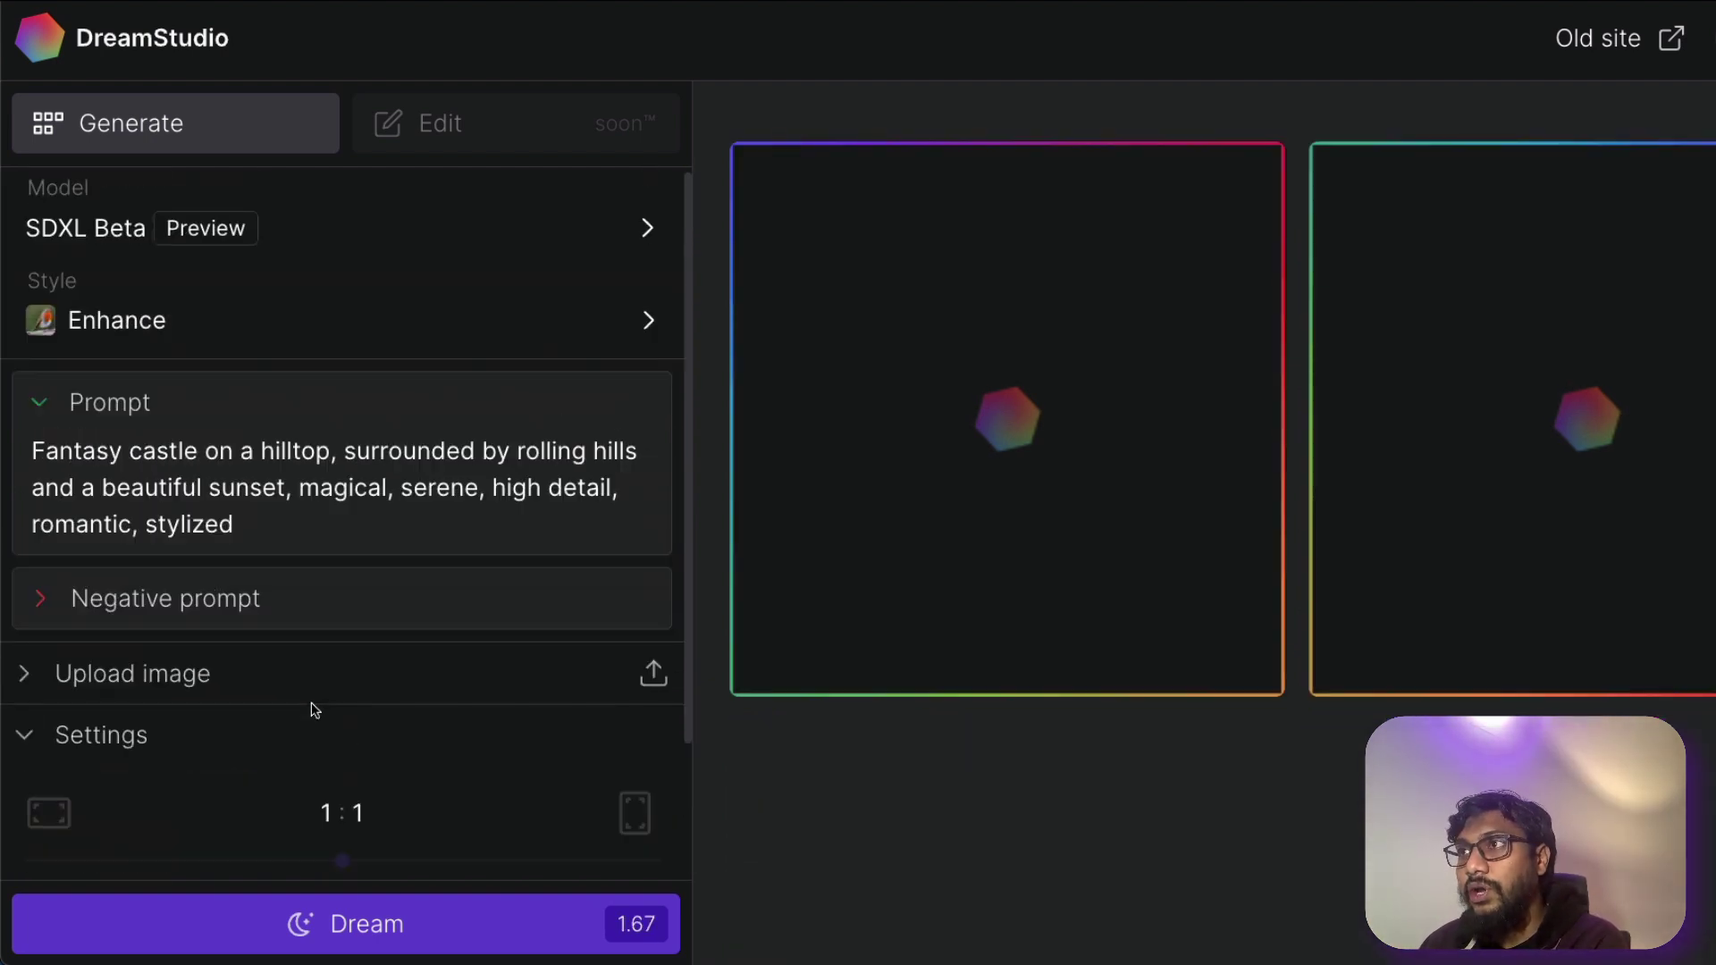
- Replace the castle prompt with the tweet's sign prompt template
triple_click(284, 531)
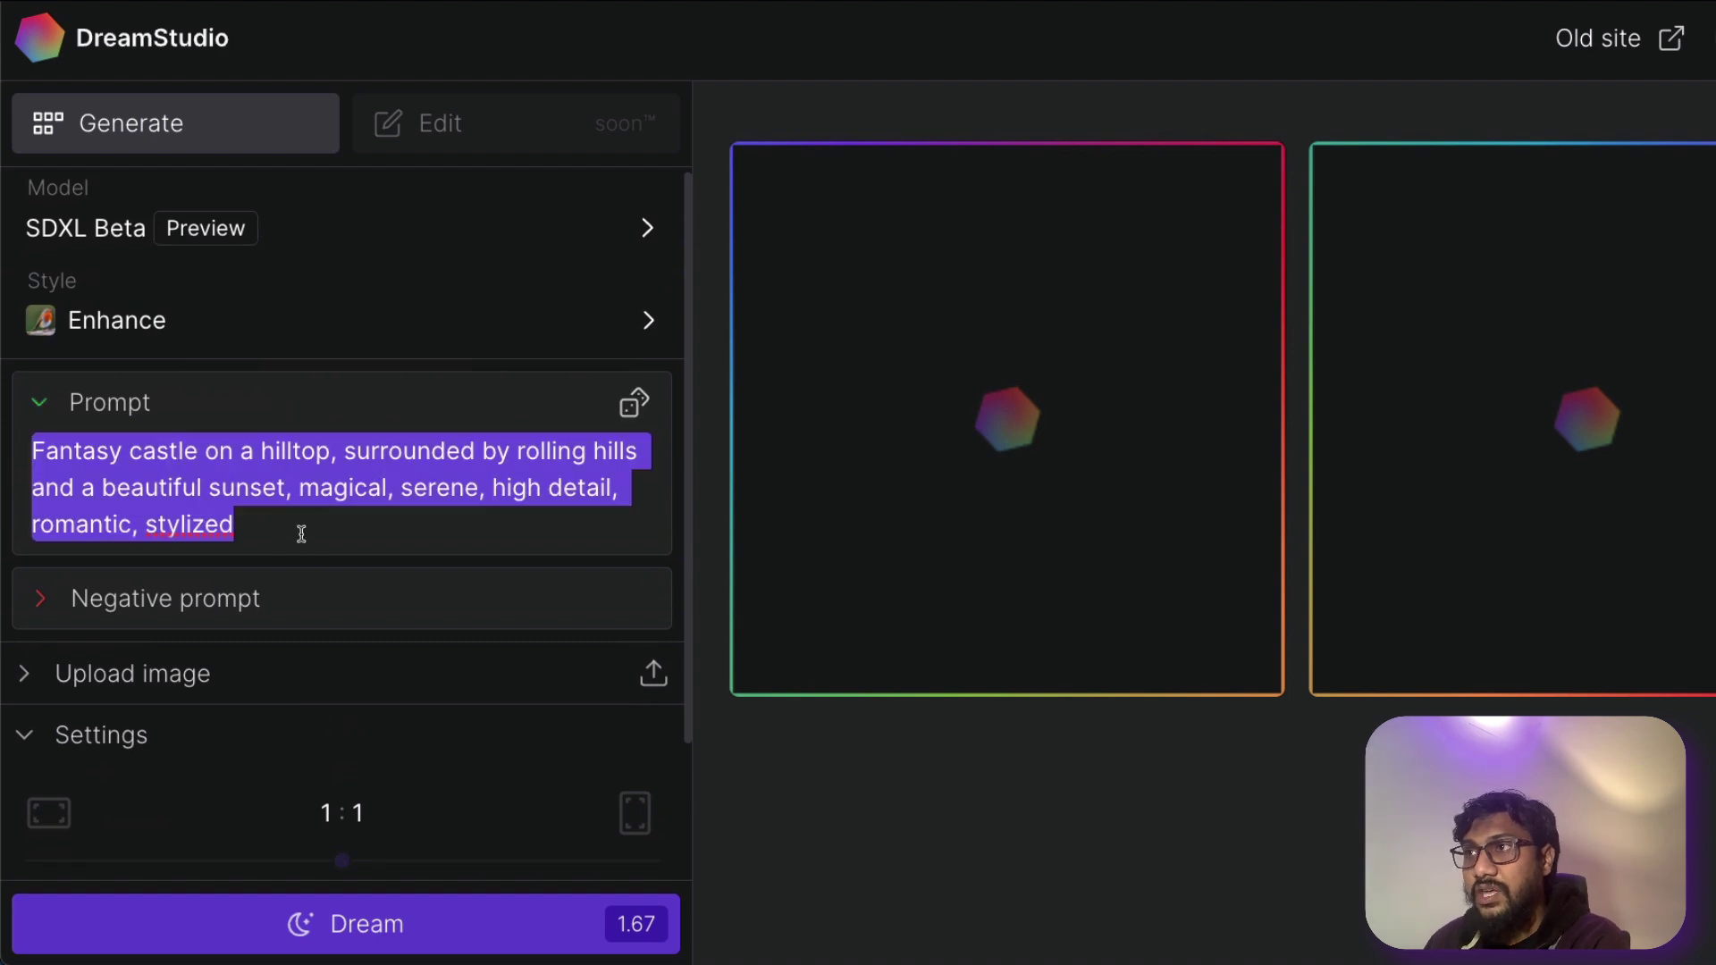
type("A")
key("BackSpace")
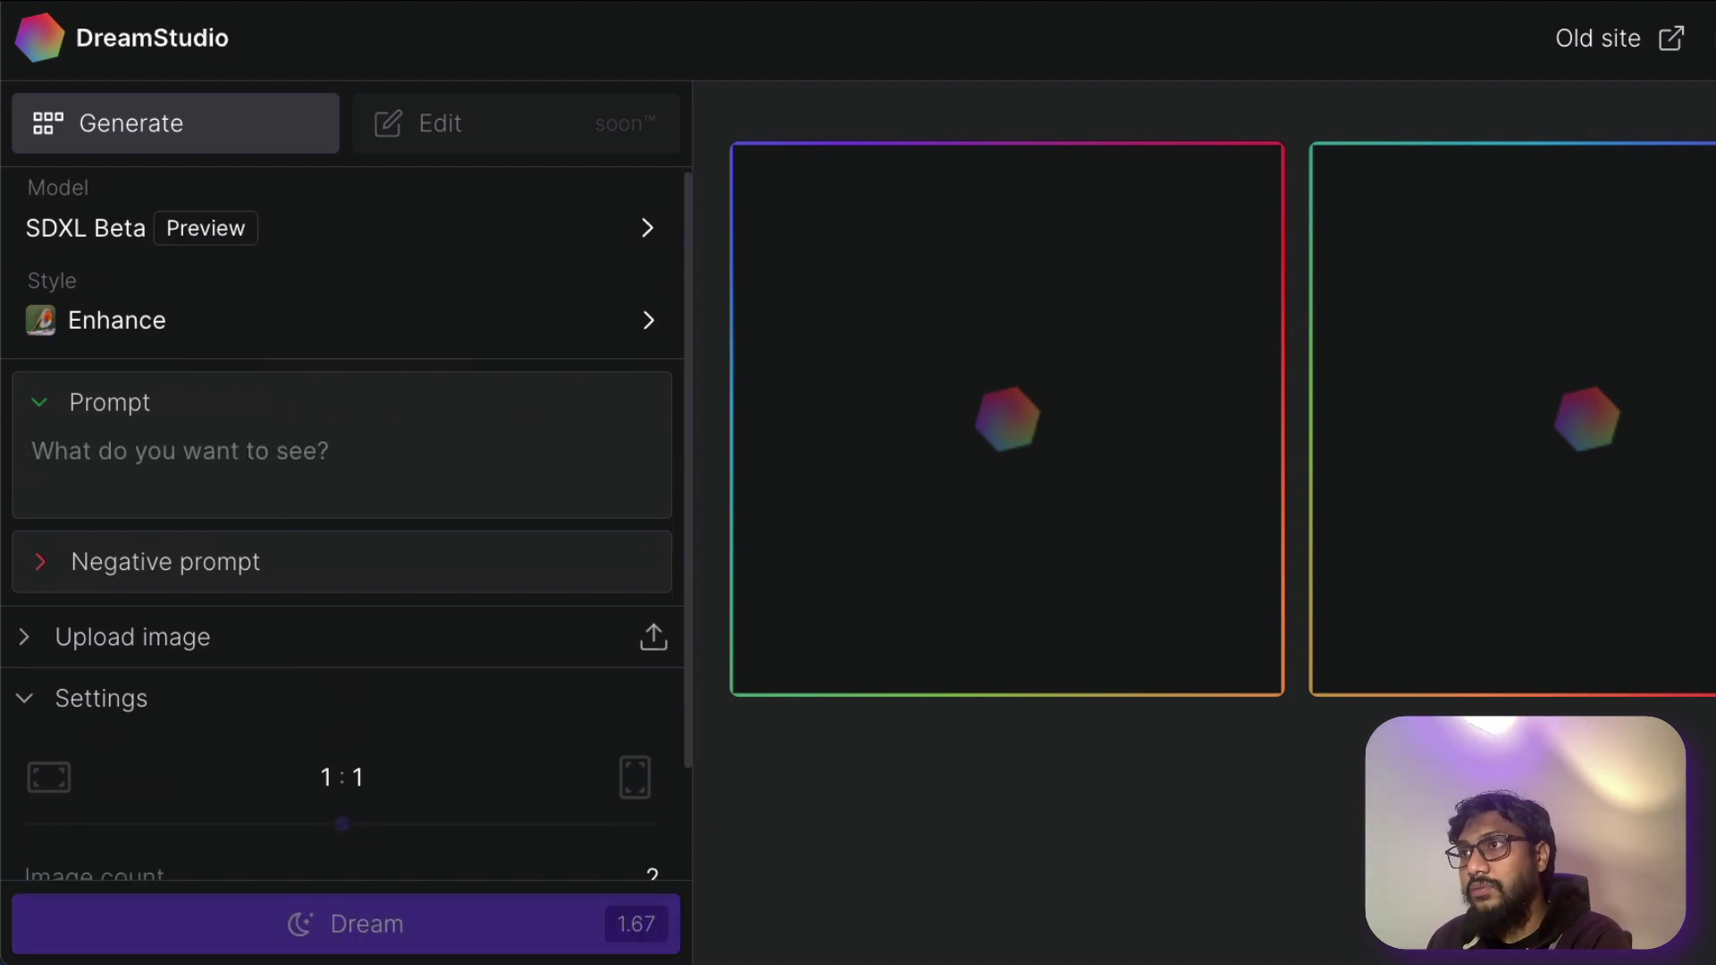
type("Hi")
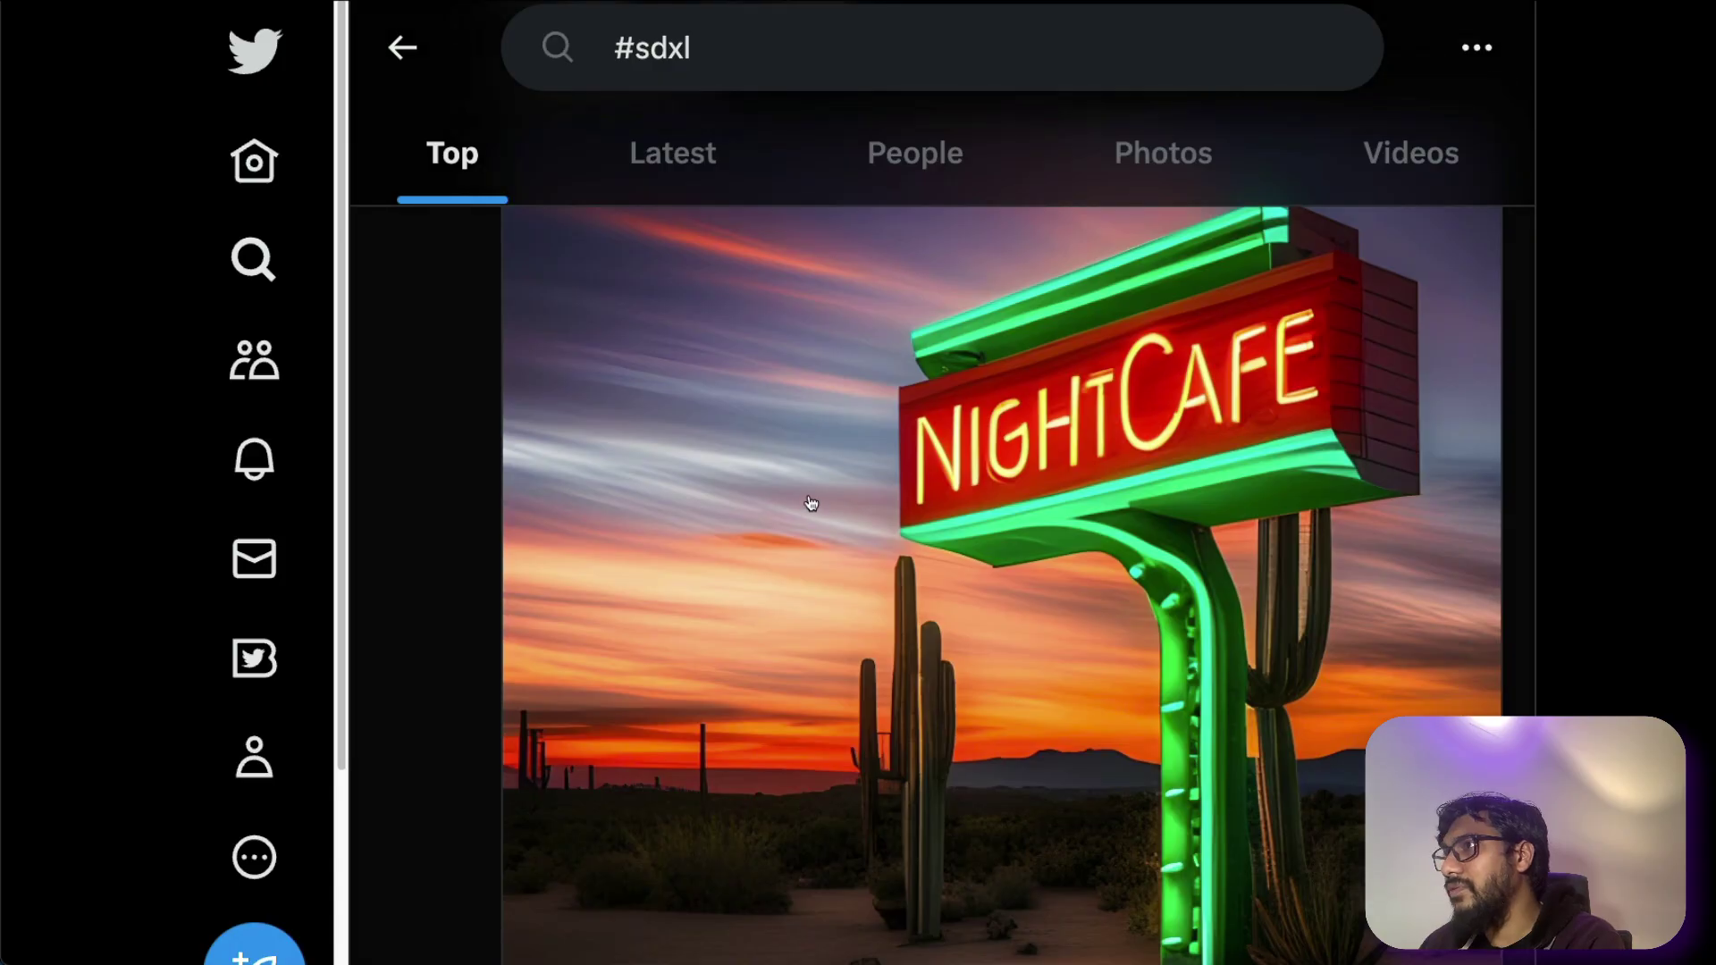
scroll(809, 500, "up", 3)
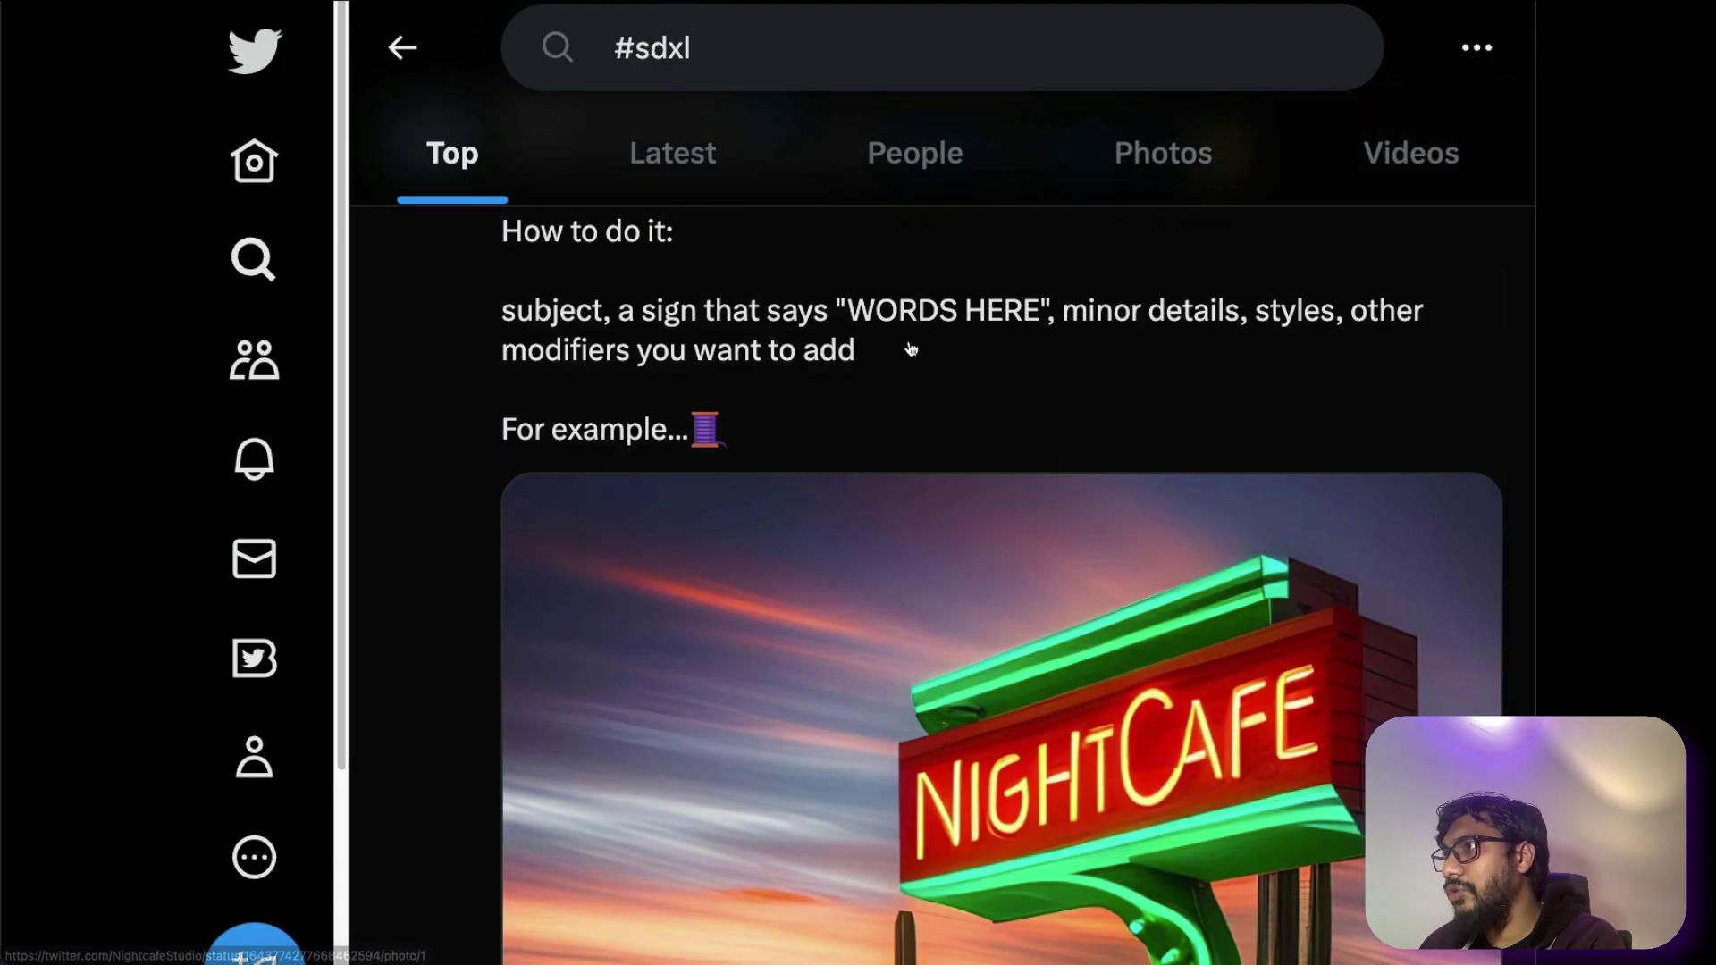
left_click_drag(623, 318, 982, 362)
key("ctrl+c")
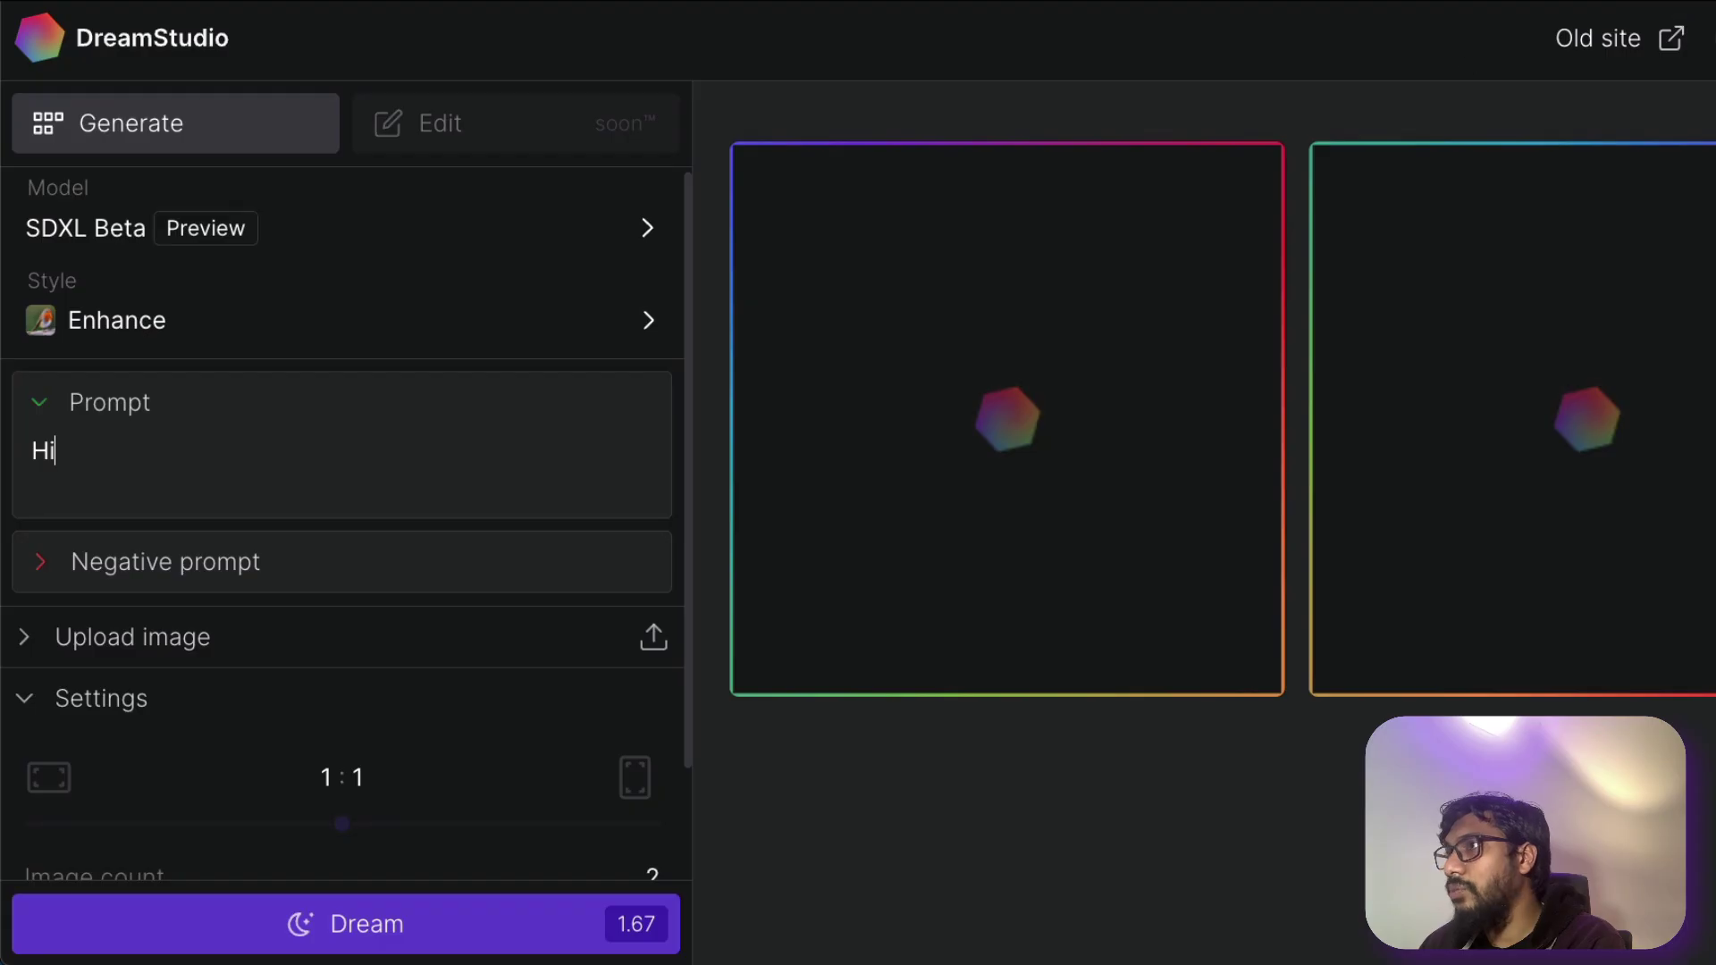
left_click(154, 495)
key("ctrl+a")
key("ctrl+v")
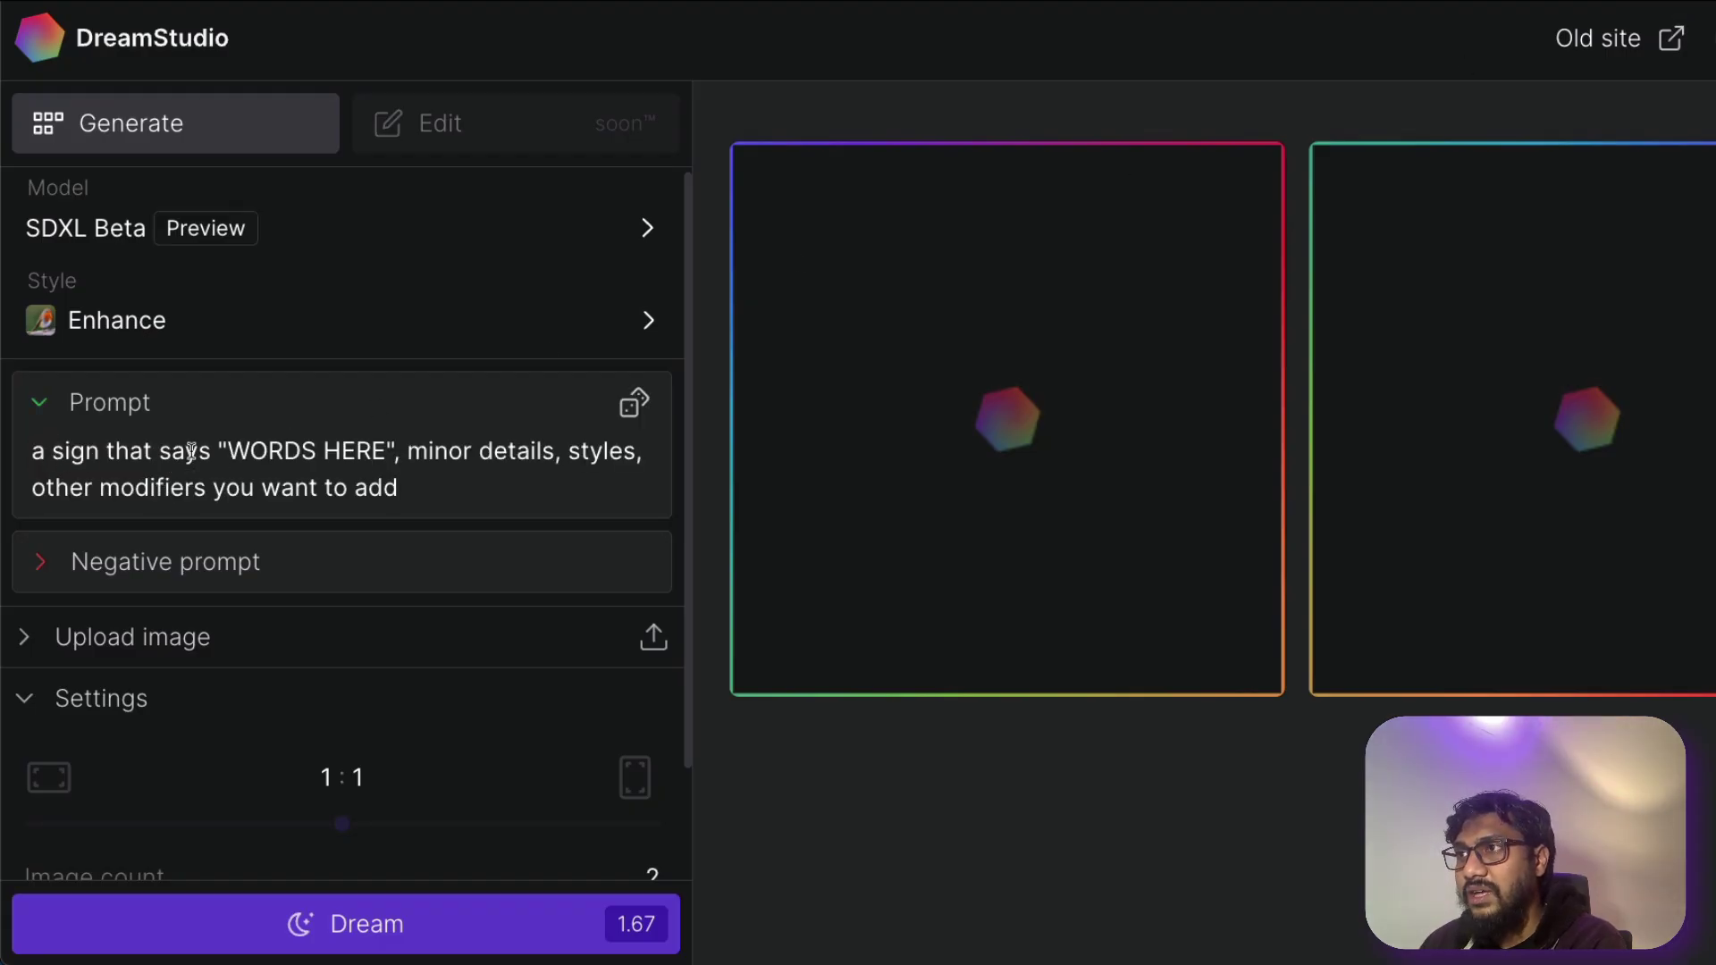
- Replace the WORDS HERE placeholder with '1LittleCoder'
left_click_drag(225, 450, 386, 450)
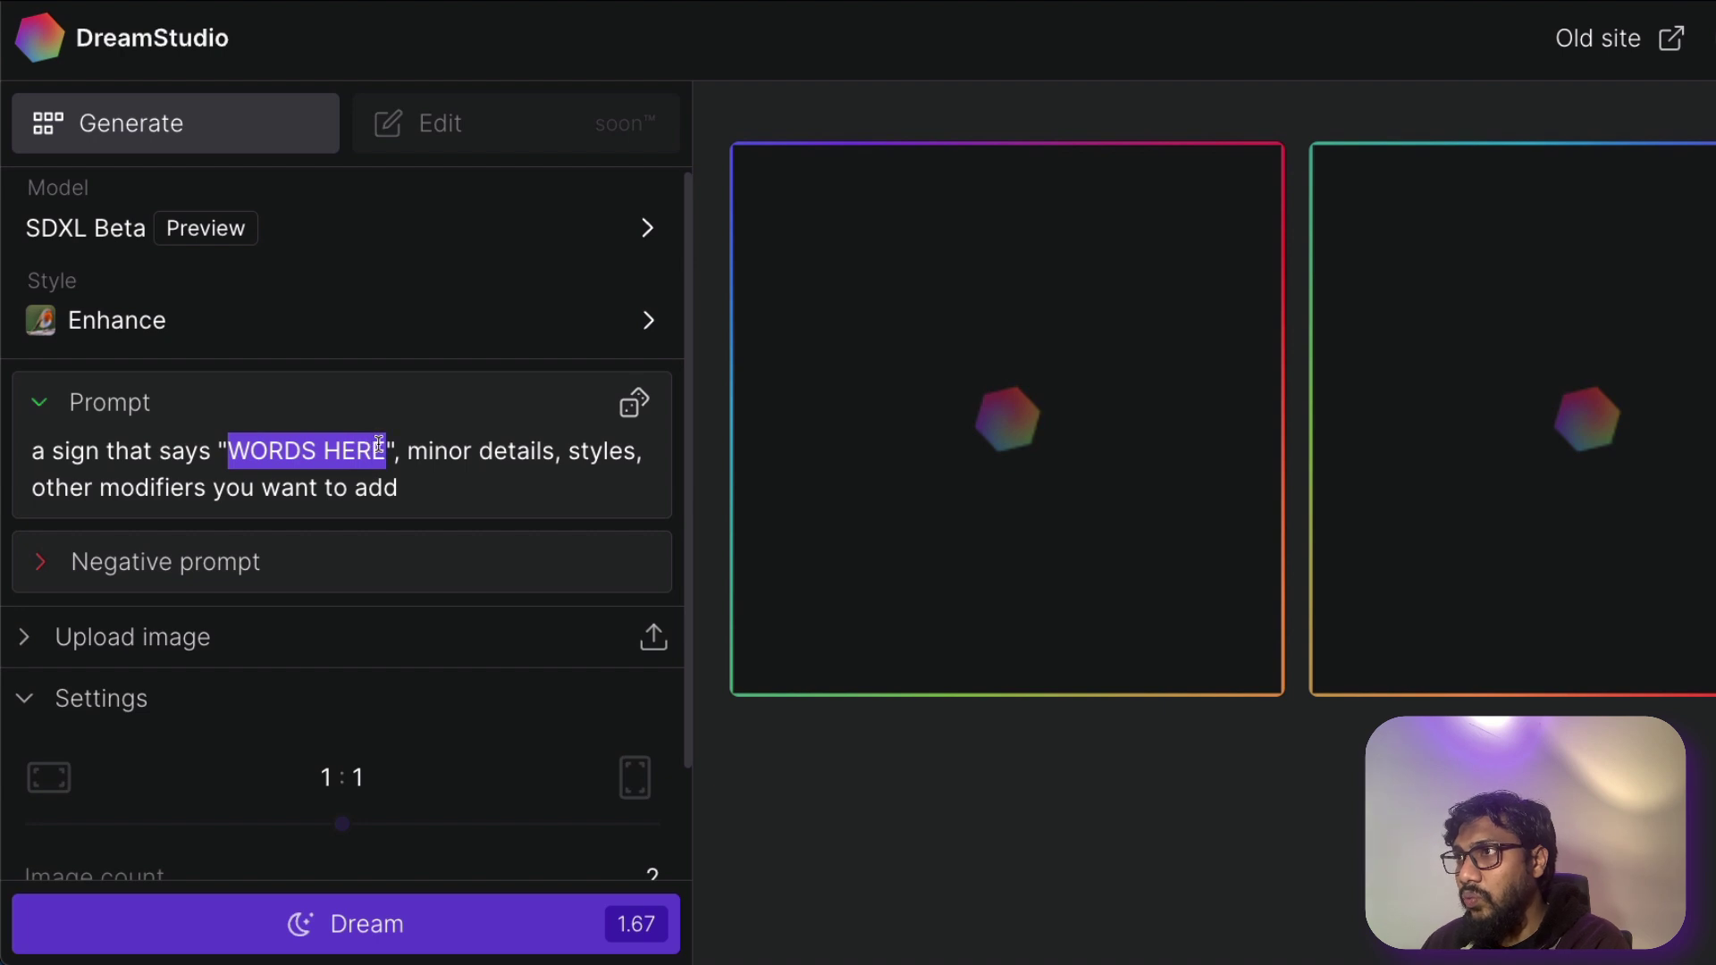
type("1Littlecoder")
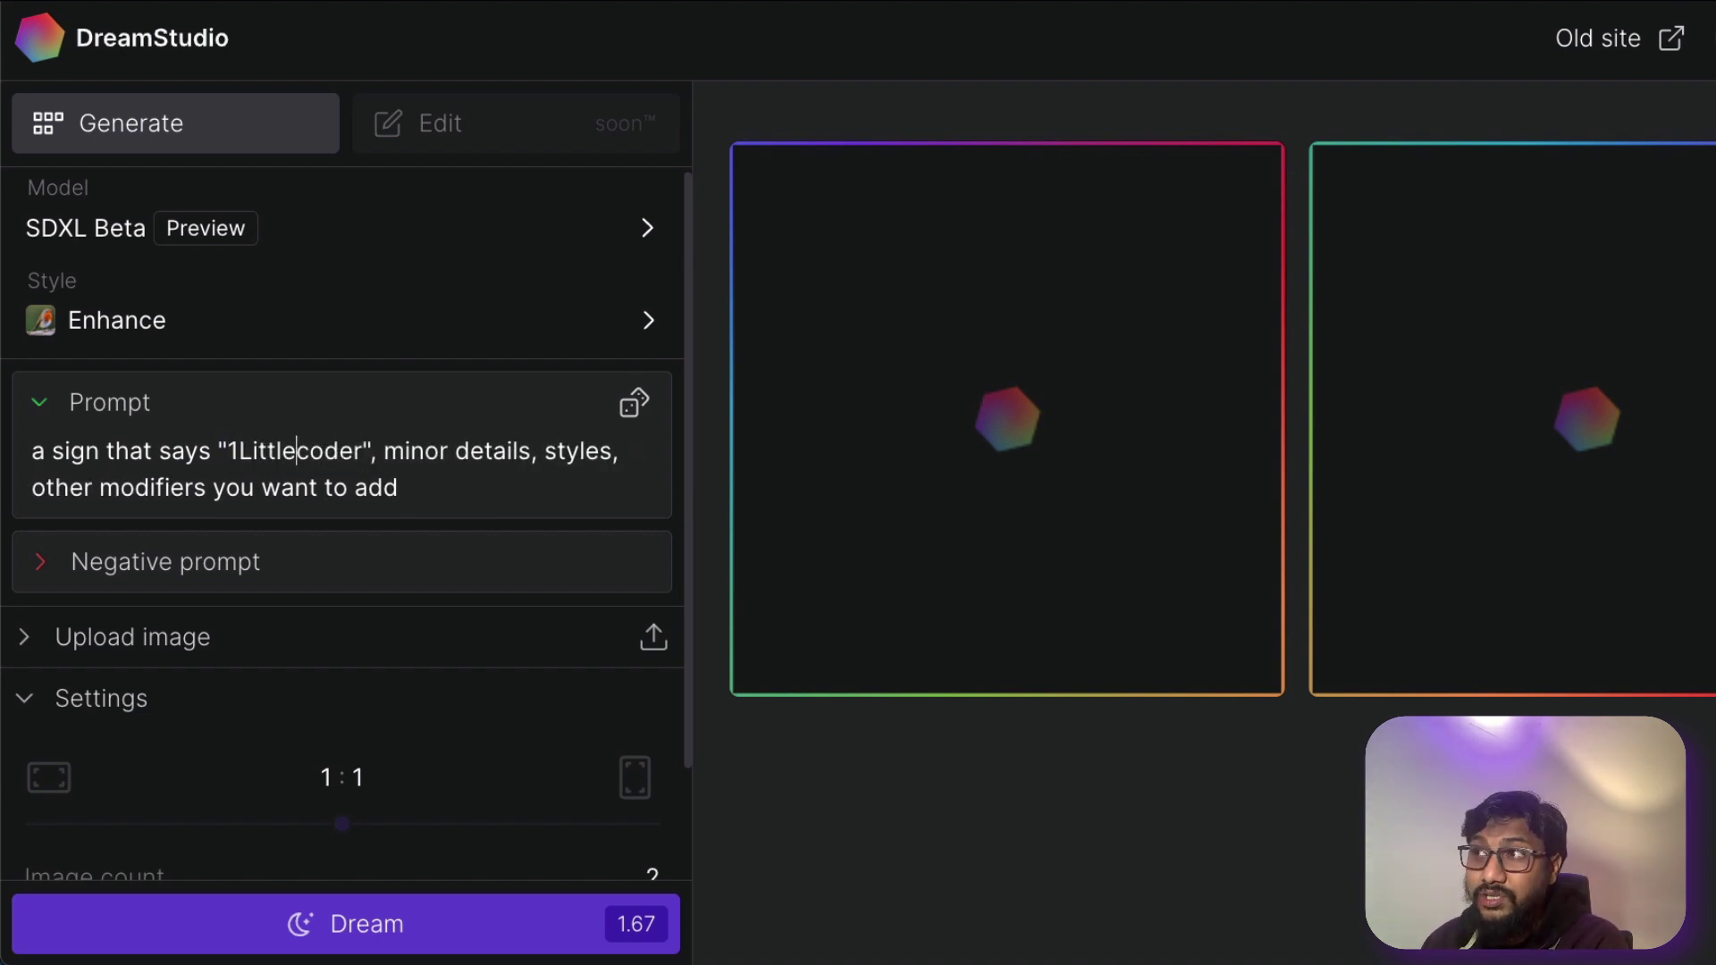
key("Delete")
type("C")
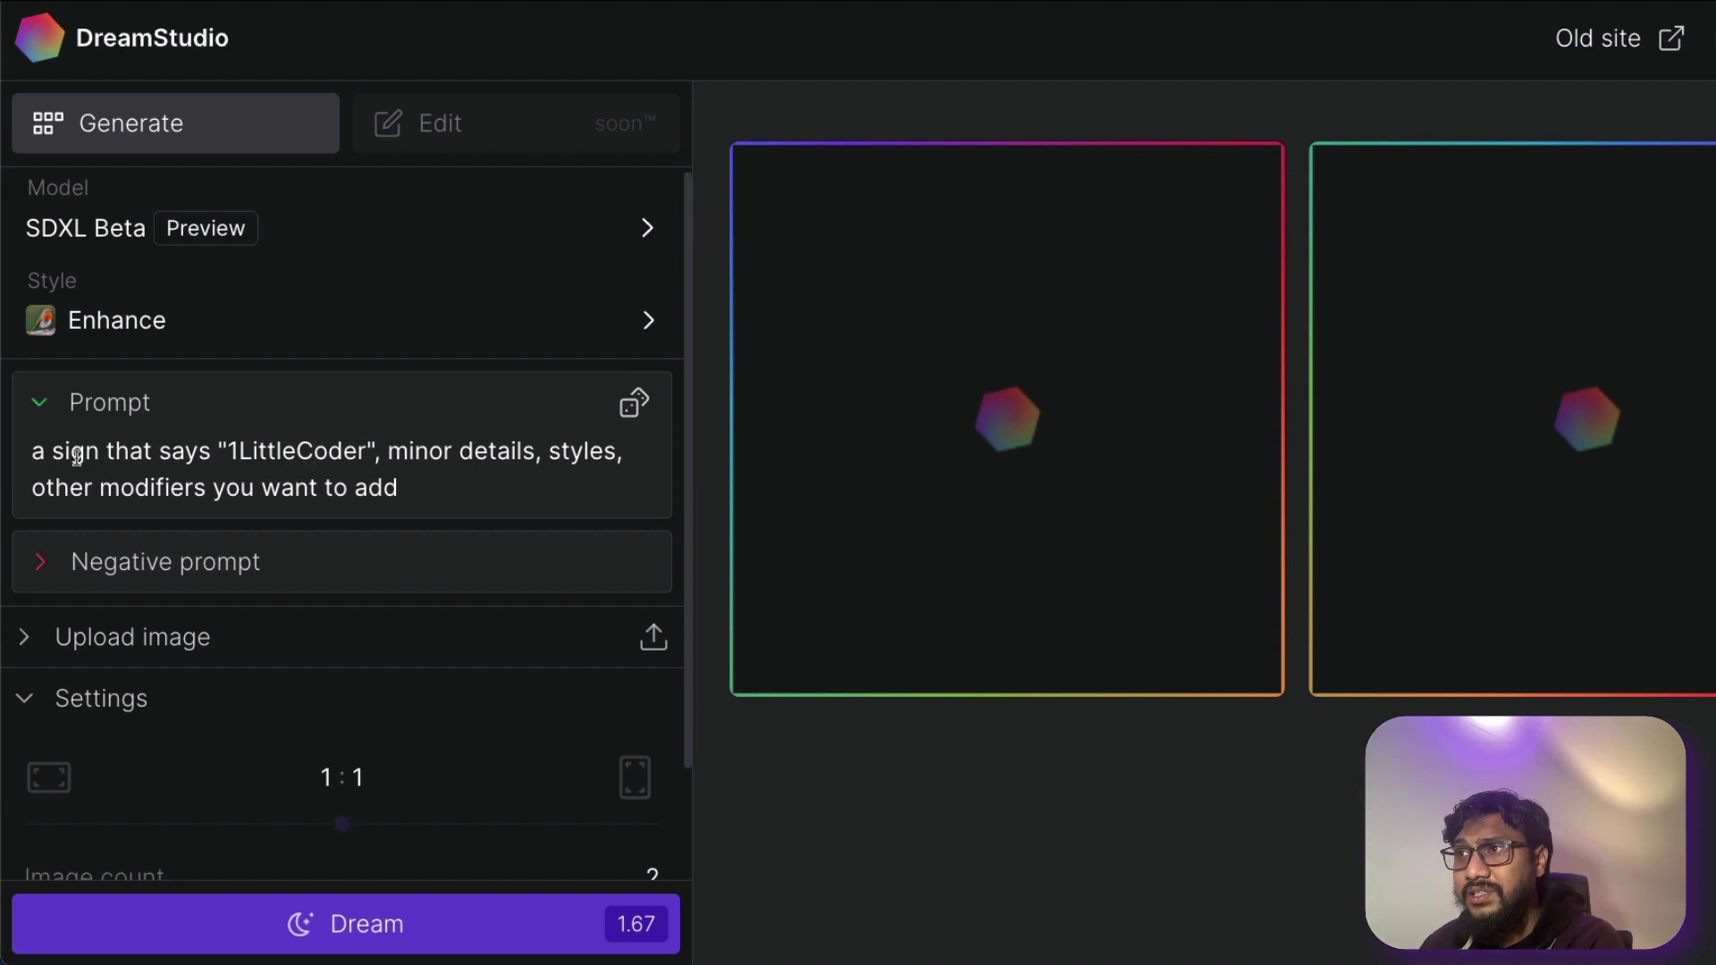
- Add 'neon' before 'sign' and end the prompt with 'on a desert track'
left_click(50, 454)
type("ne")
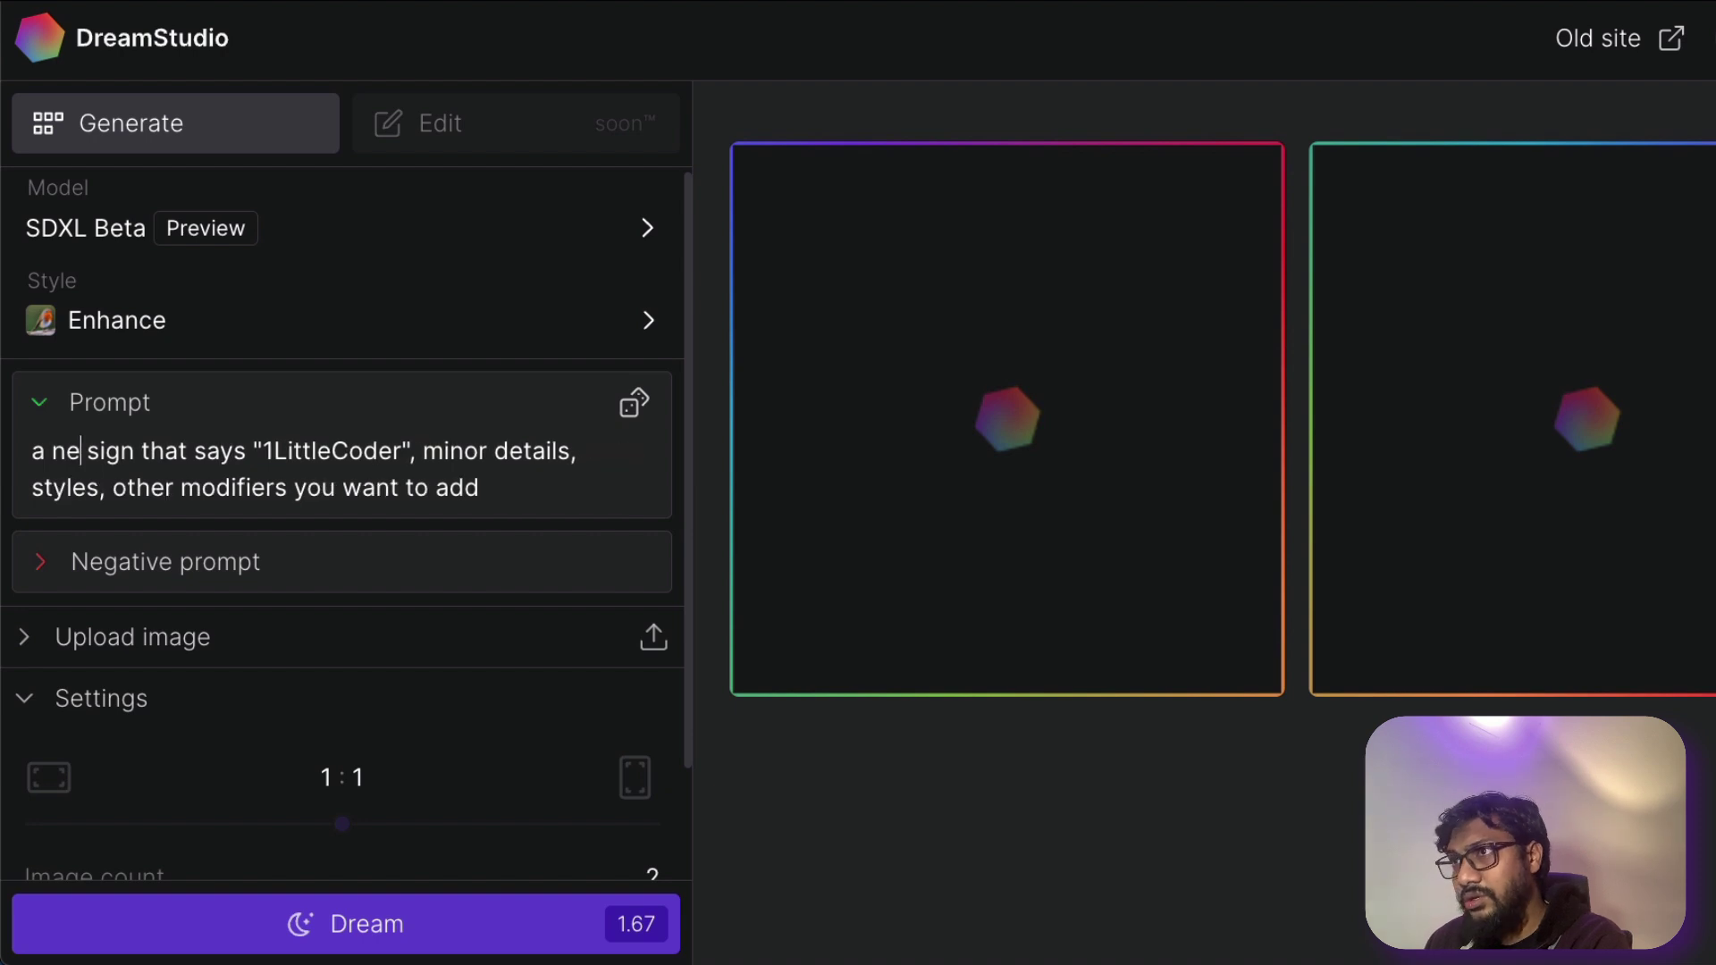
key("BackSpace")
type("eon")
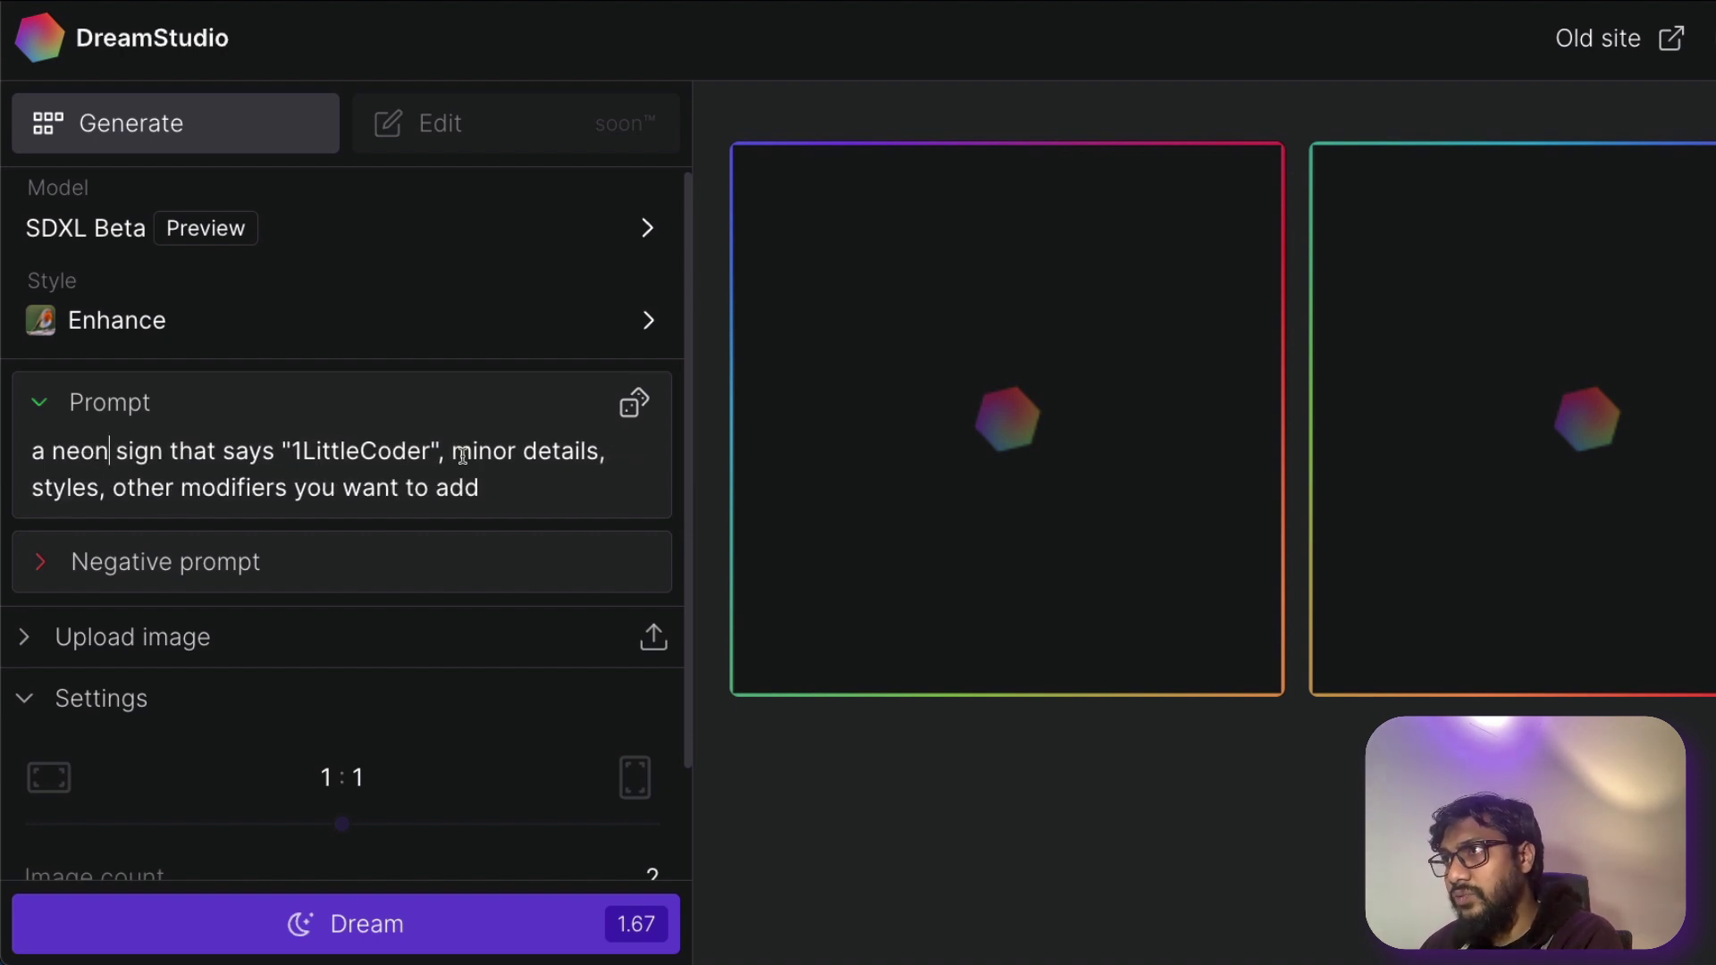
left_click_drag(452, 453, 501, 485)
key("BackSpace")
key("BackSpace")
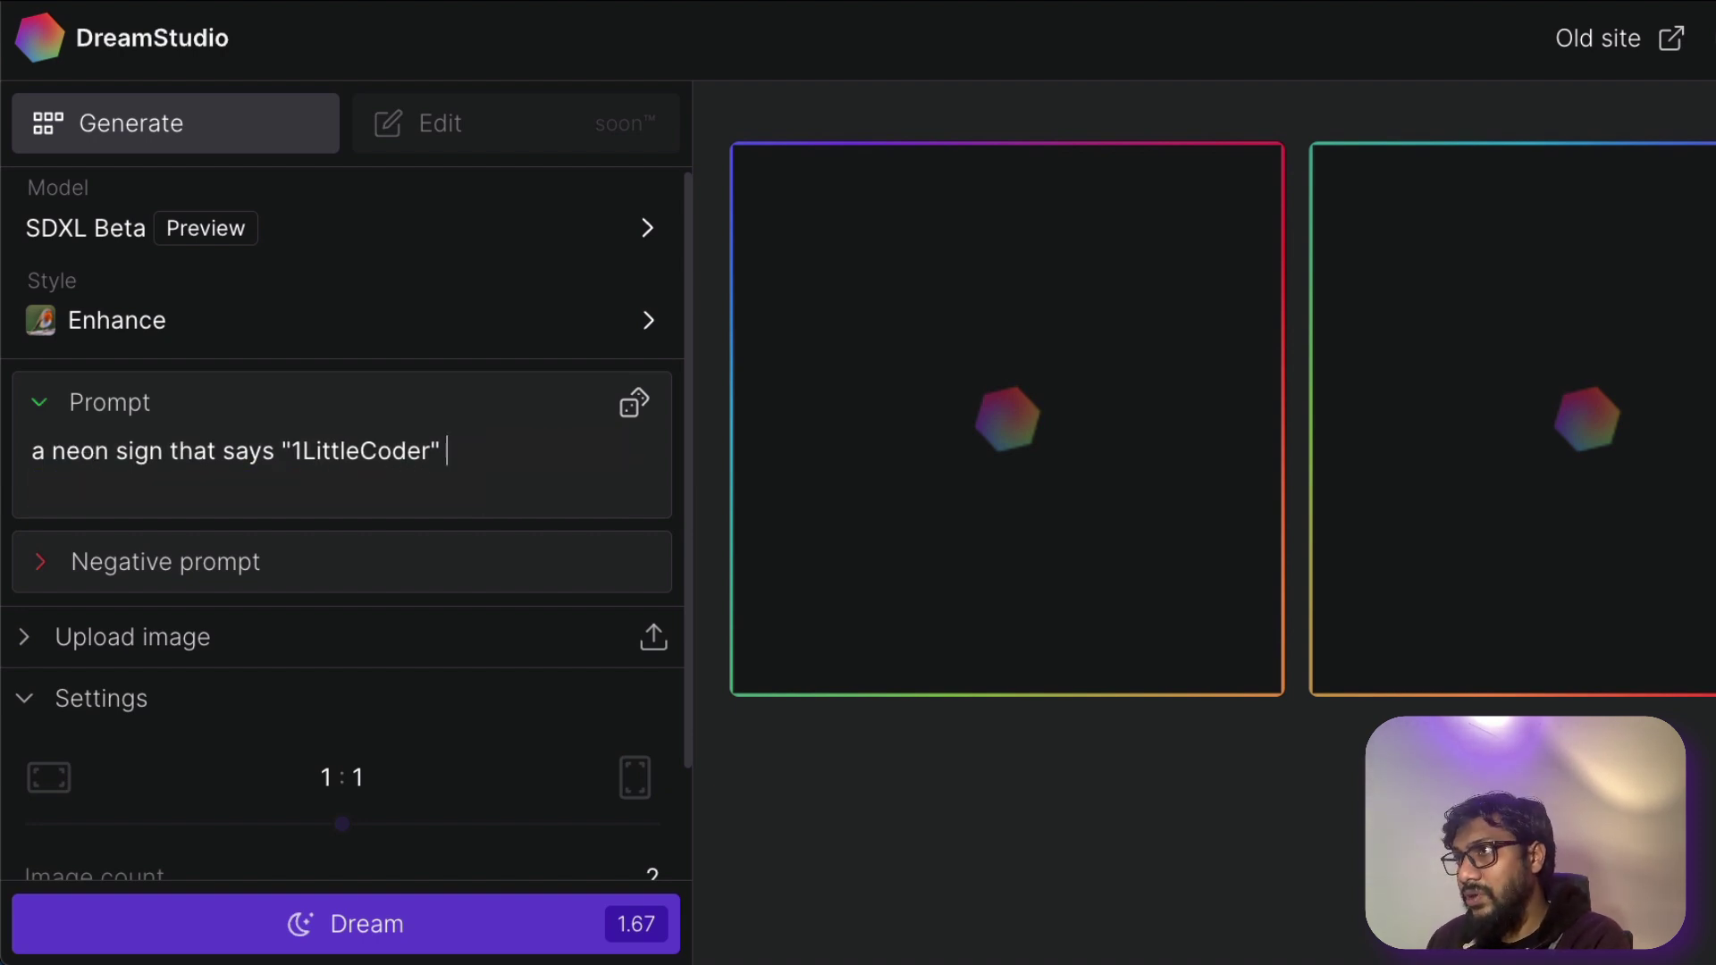
type("on a deser")
key("BackSpace")
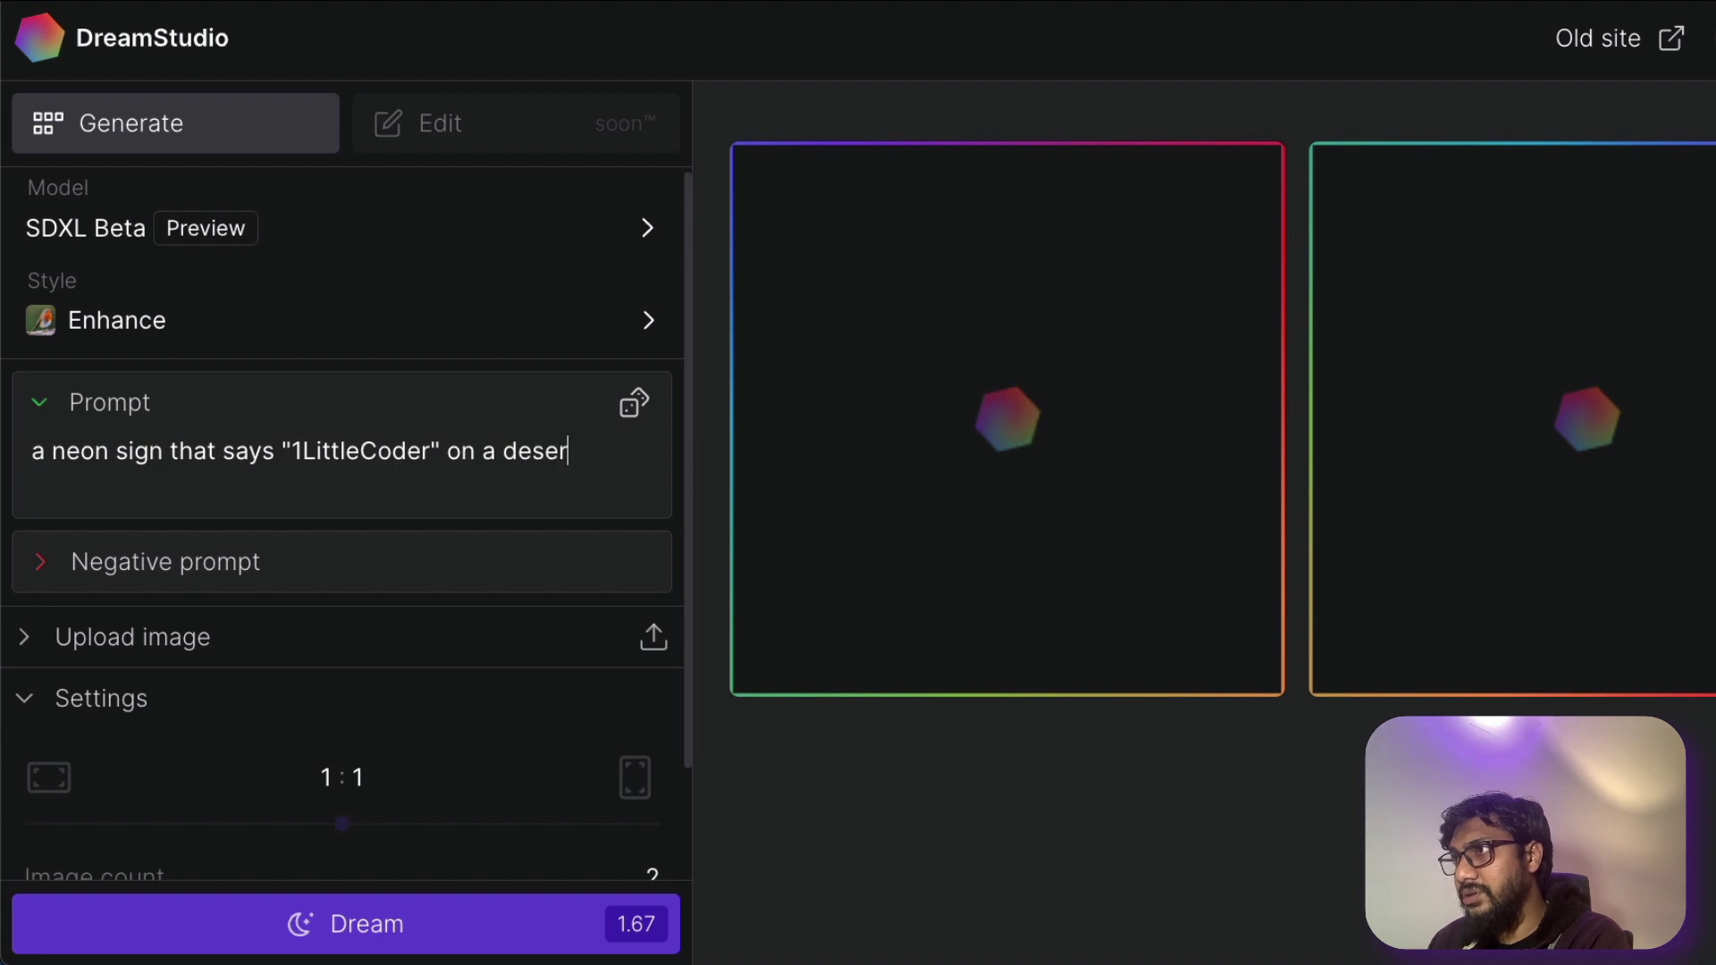
type("t track")
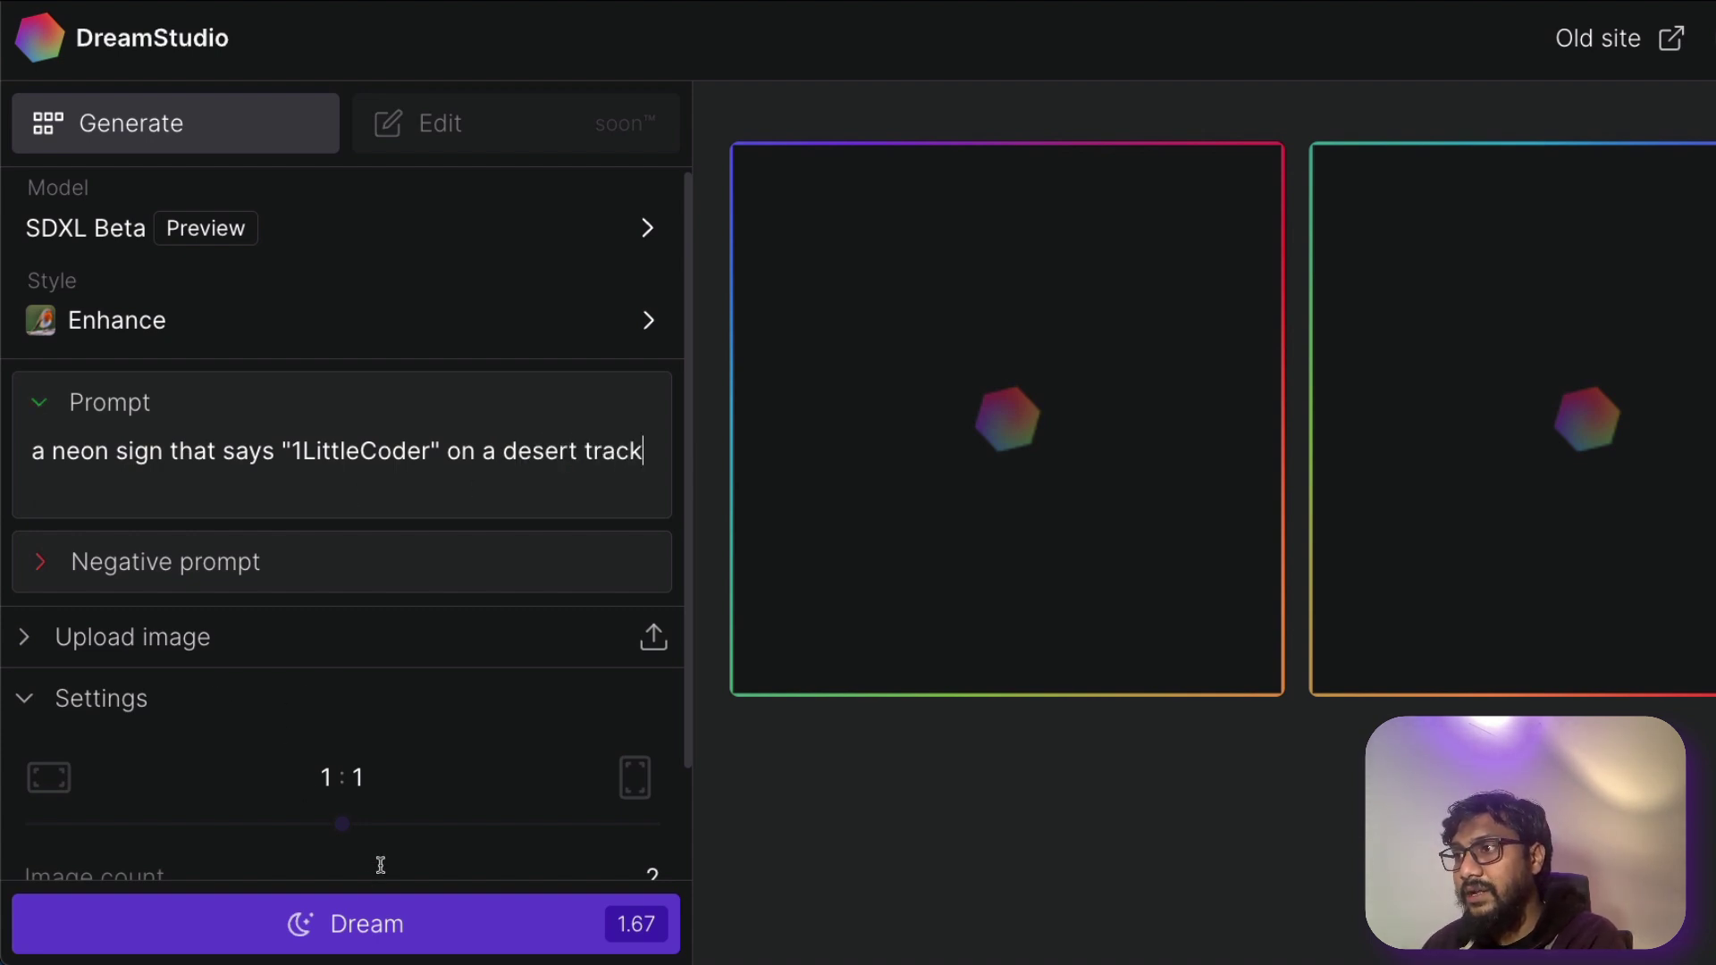
- Generate two images of the neon sign prompt and highlight '1LittleCoder' in the result heading
left_click(364, 922)
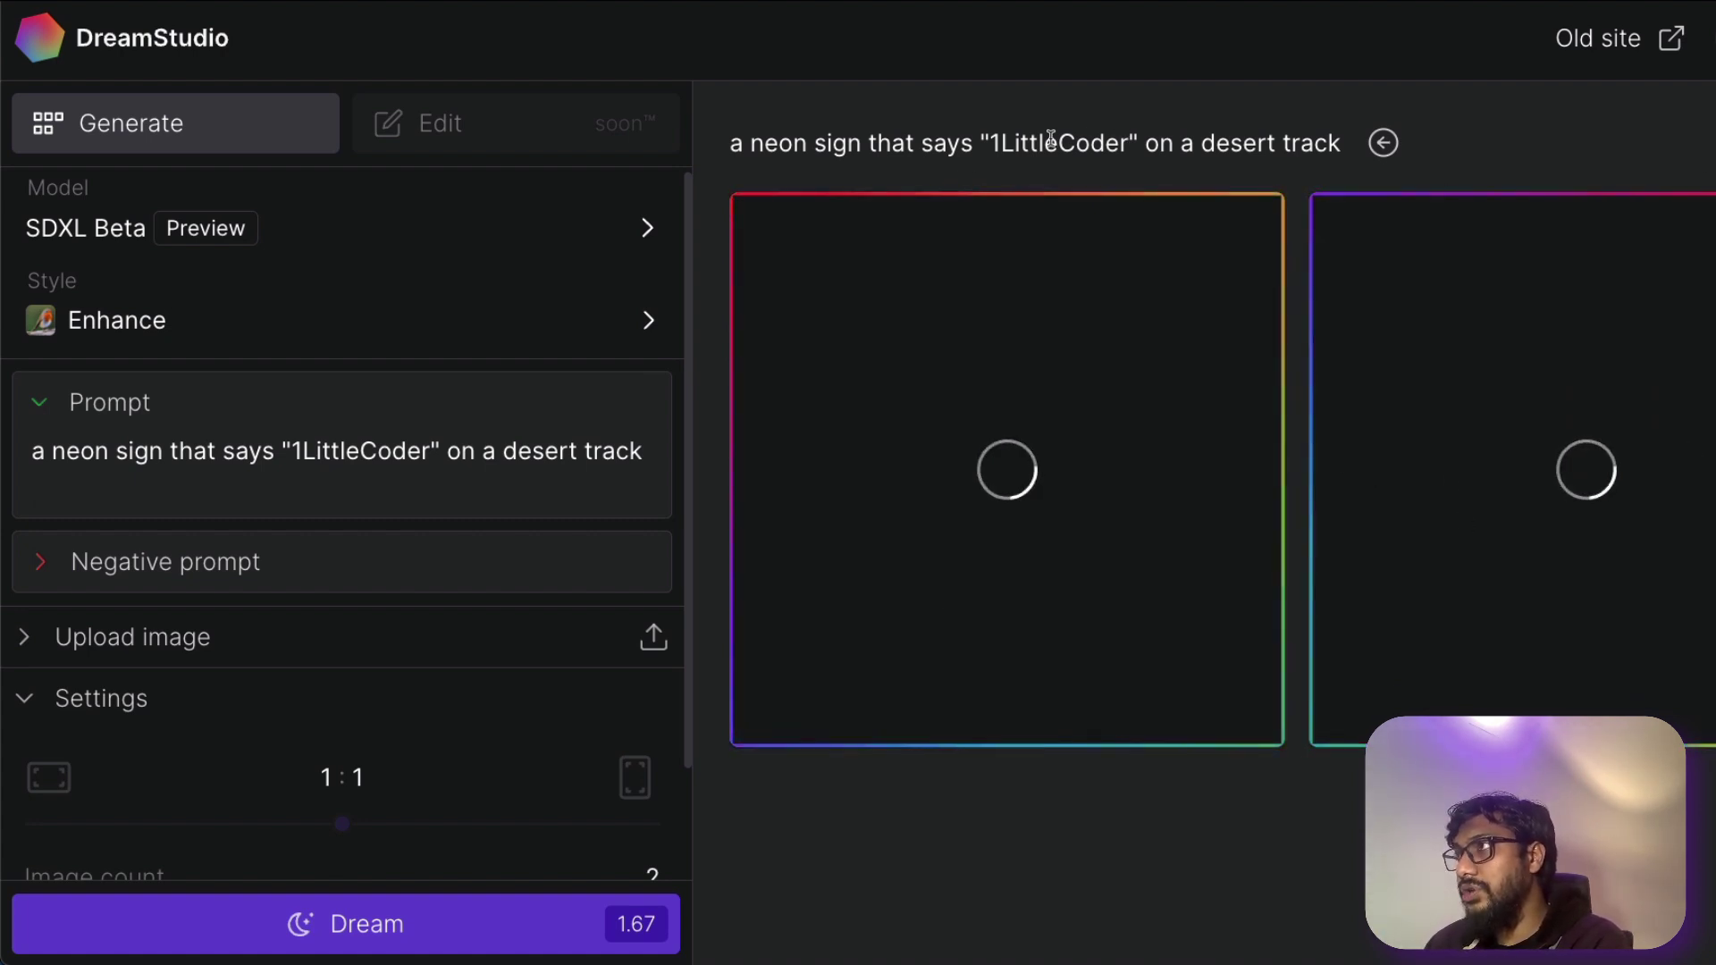
left_click_drag(998, 143, 1062, 143)
left_click(1135, 141)
left_click(990, 143)
left_click(1061, 143)
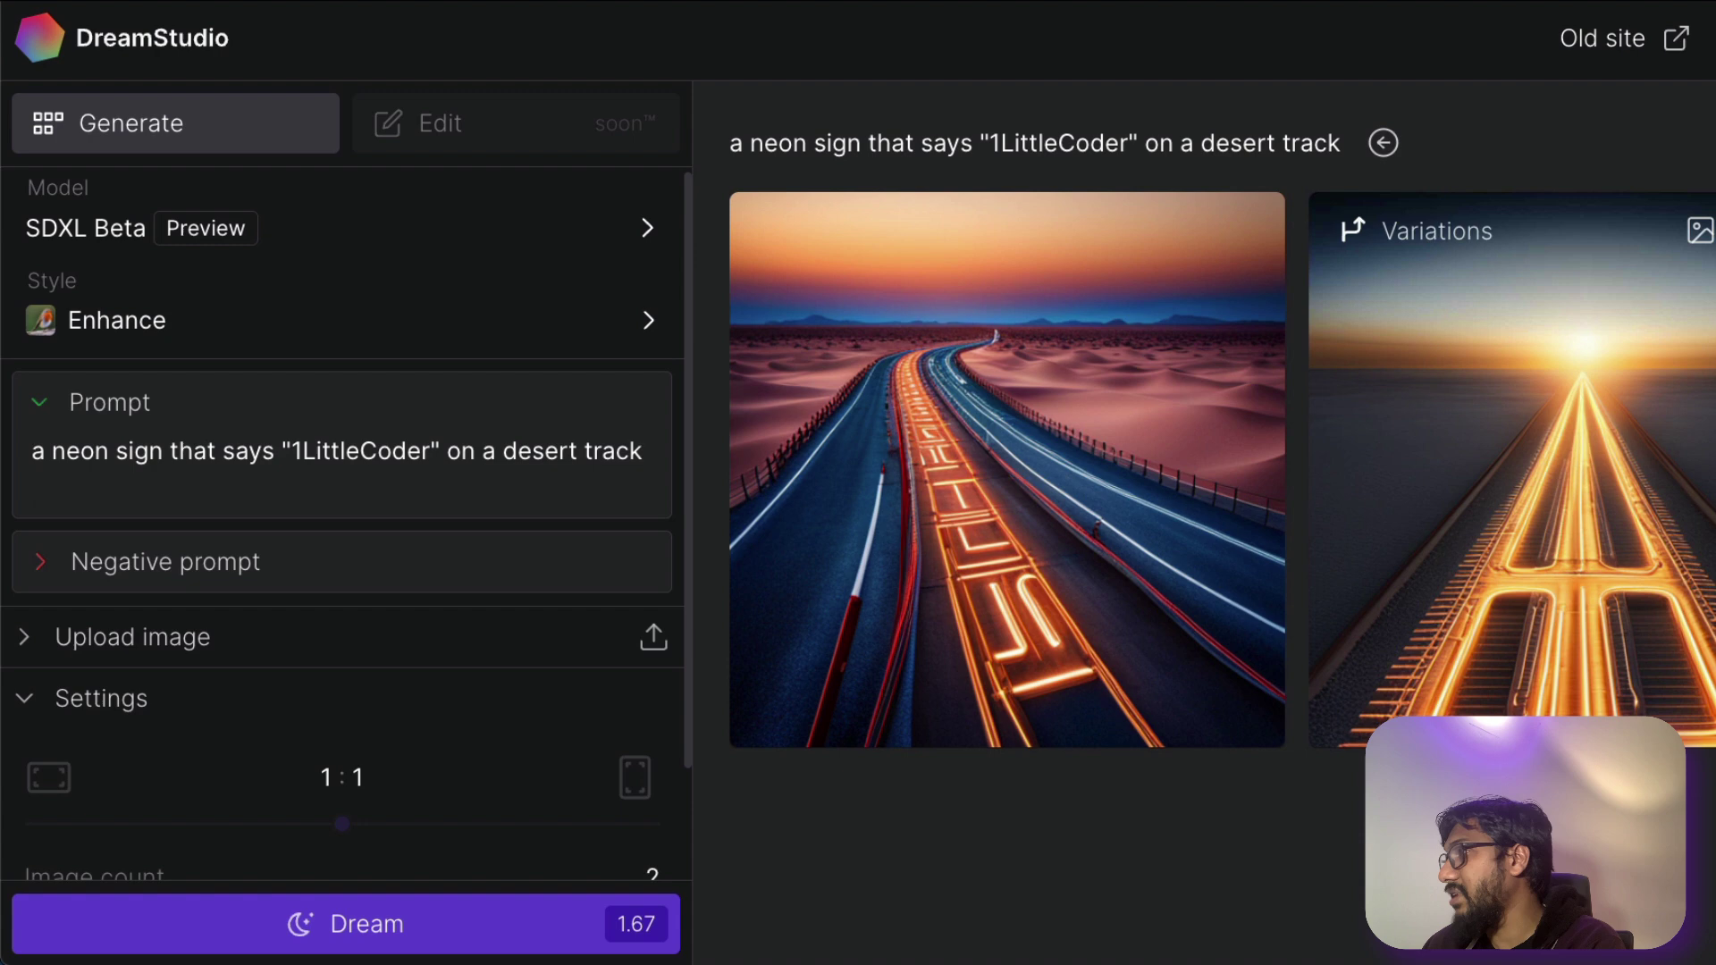
- Set Image count to 1 and start replacing the prompt with a superhero board prompt
left_click(208, 461)
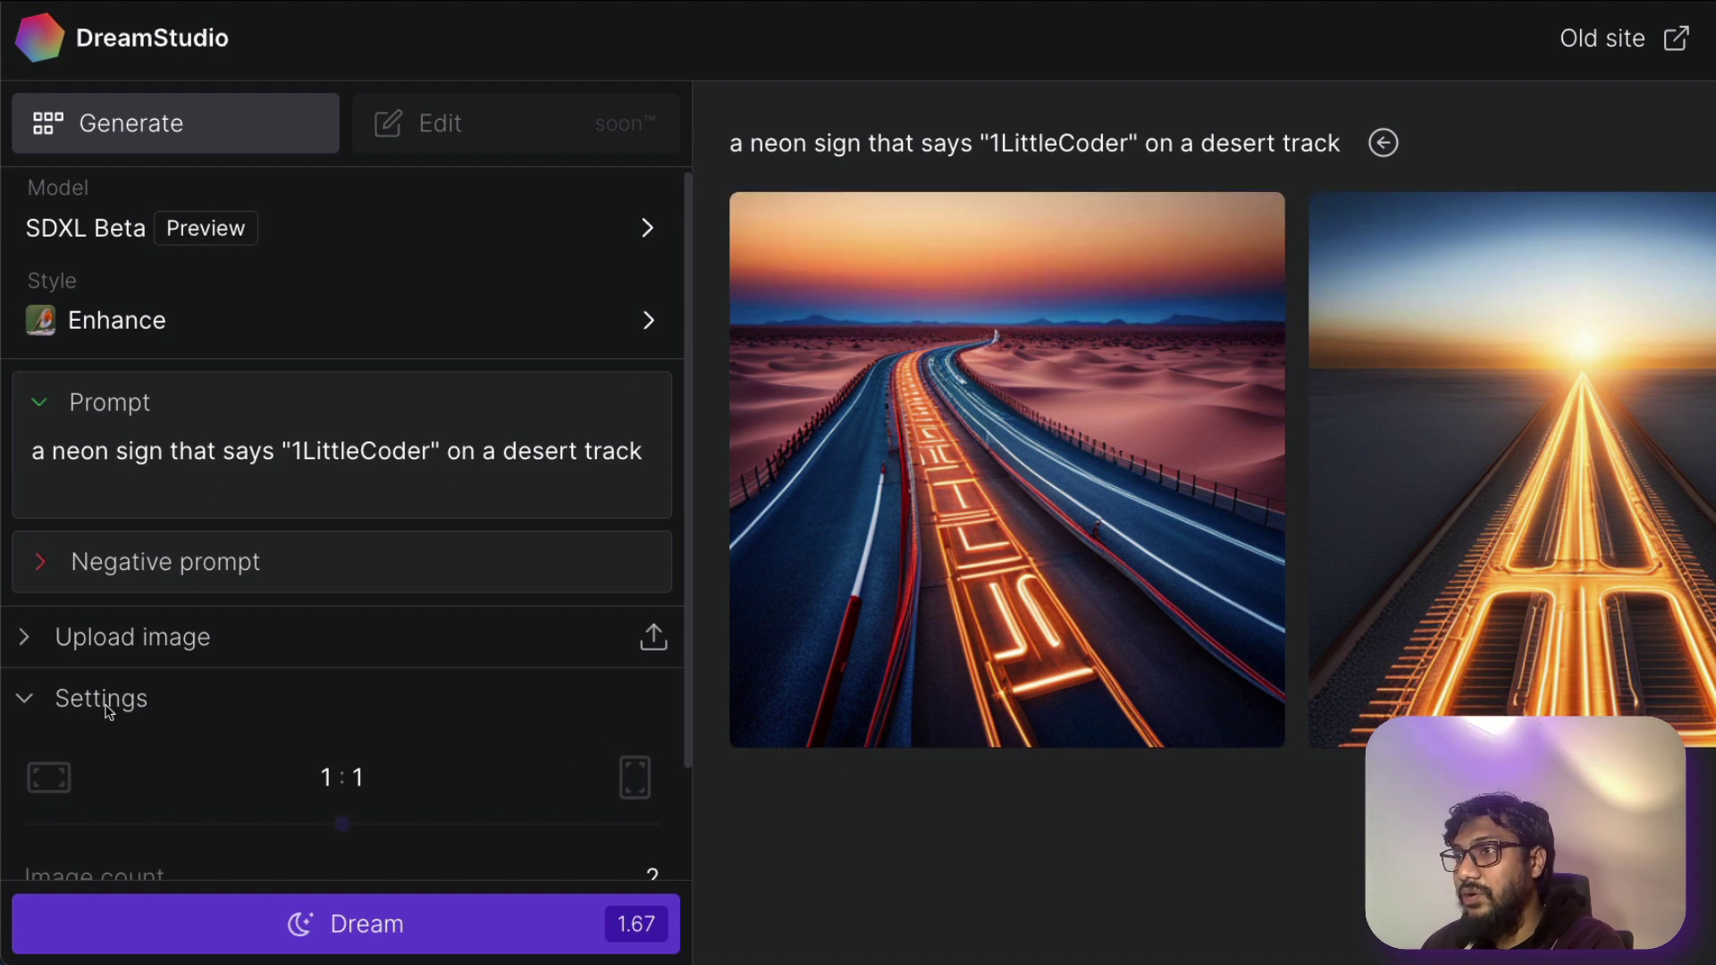
scroll(330, 860, "down", 2)
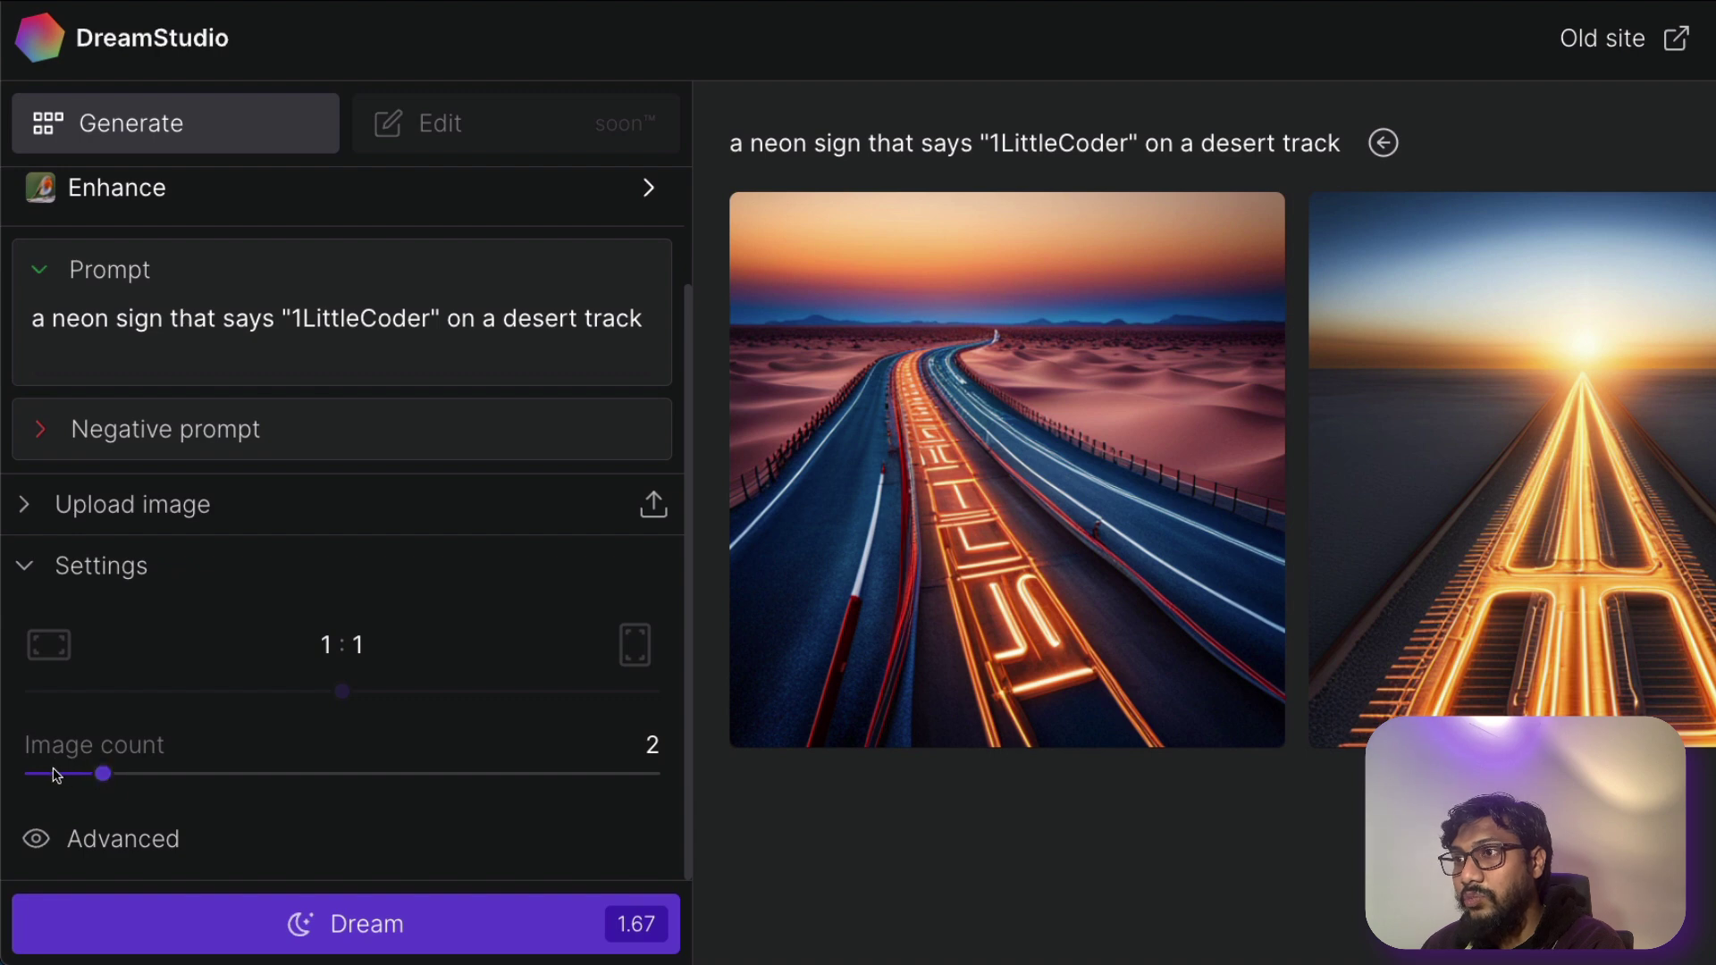
left_click_drag(47, 779, 36, 779)
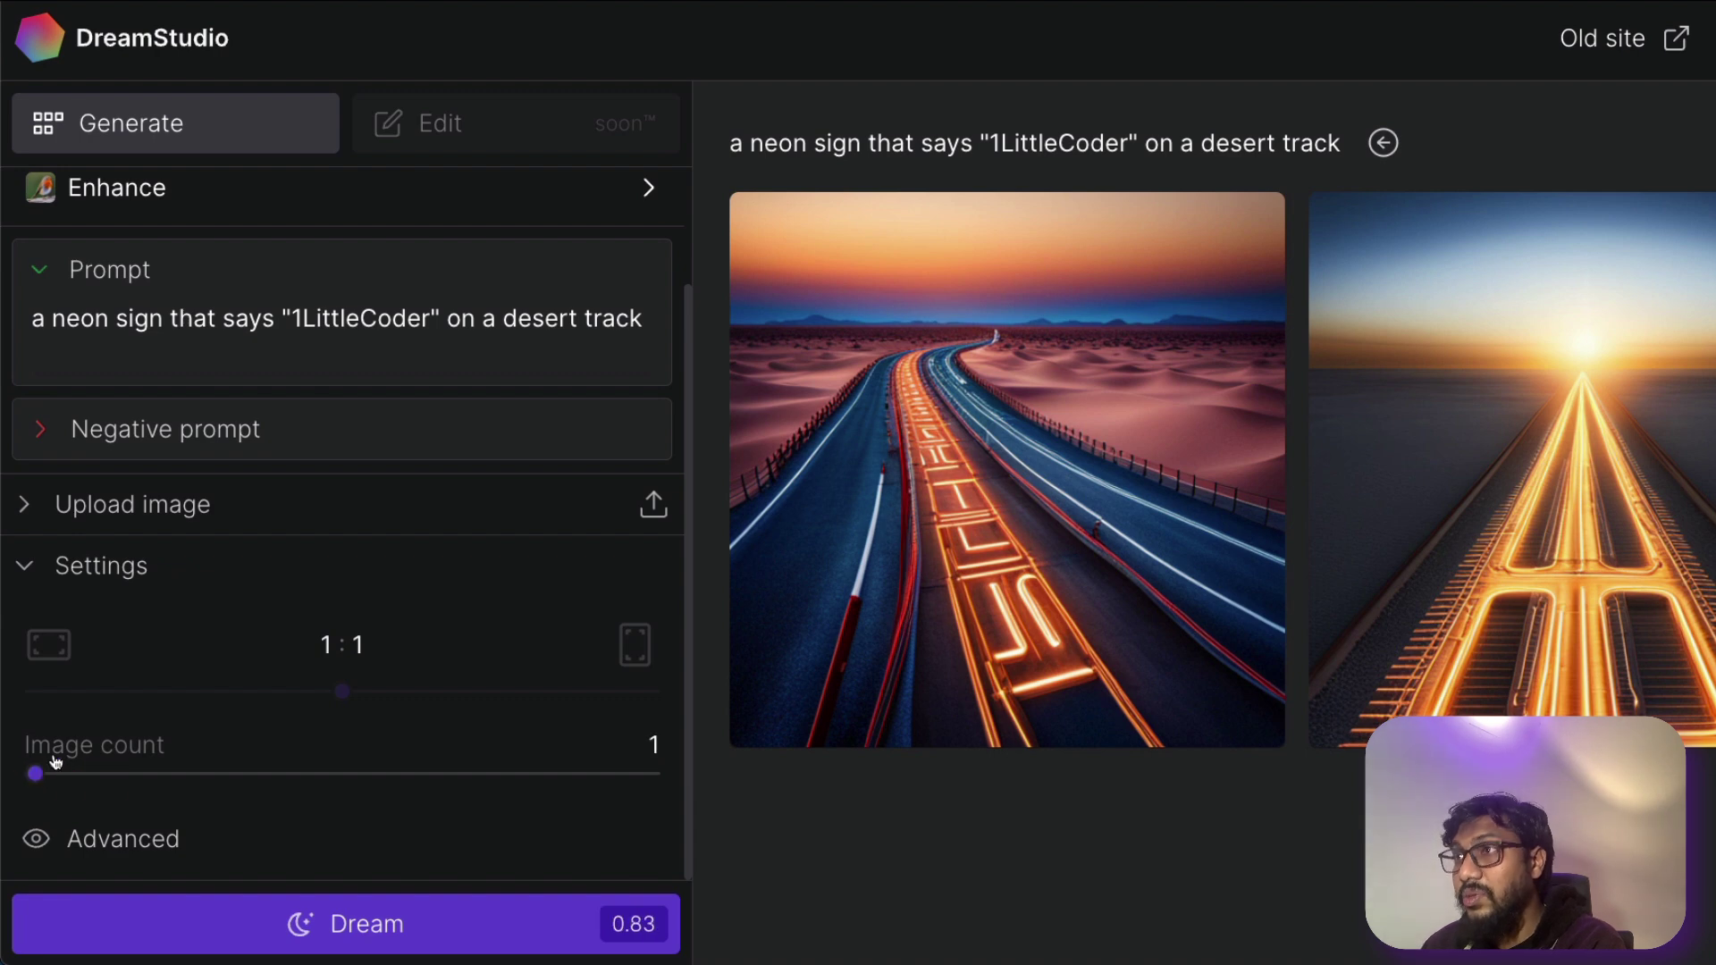
scroll(320, 612, "up", 1)
triple_click(289, 344)
type("a")
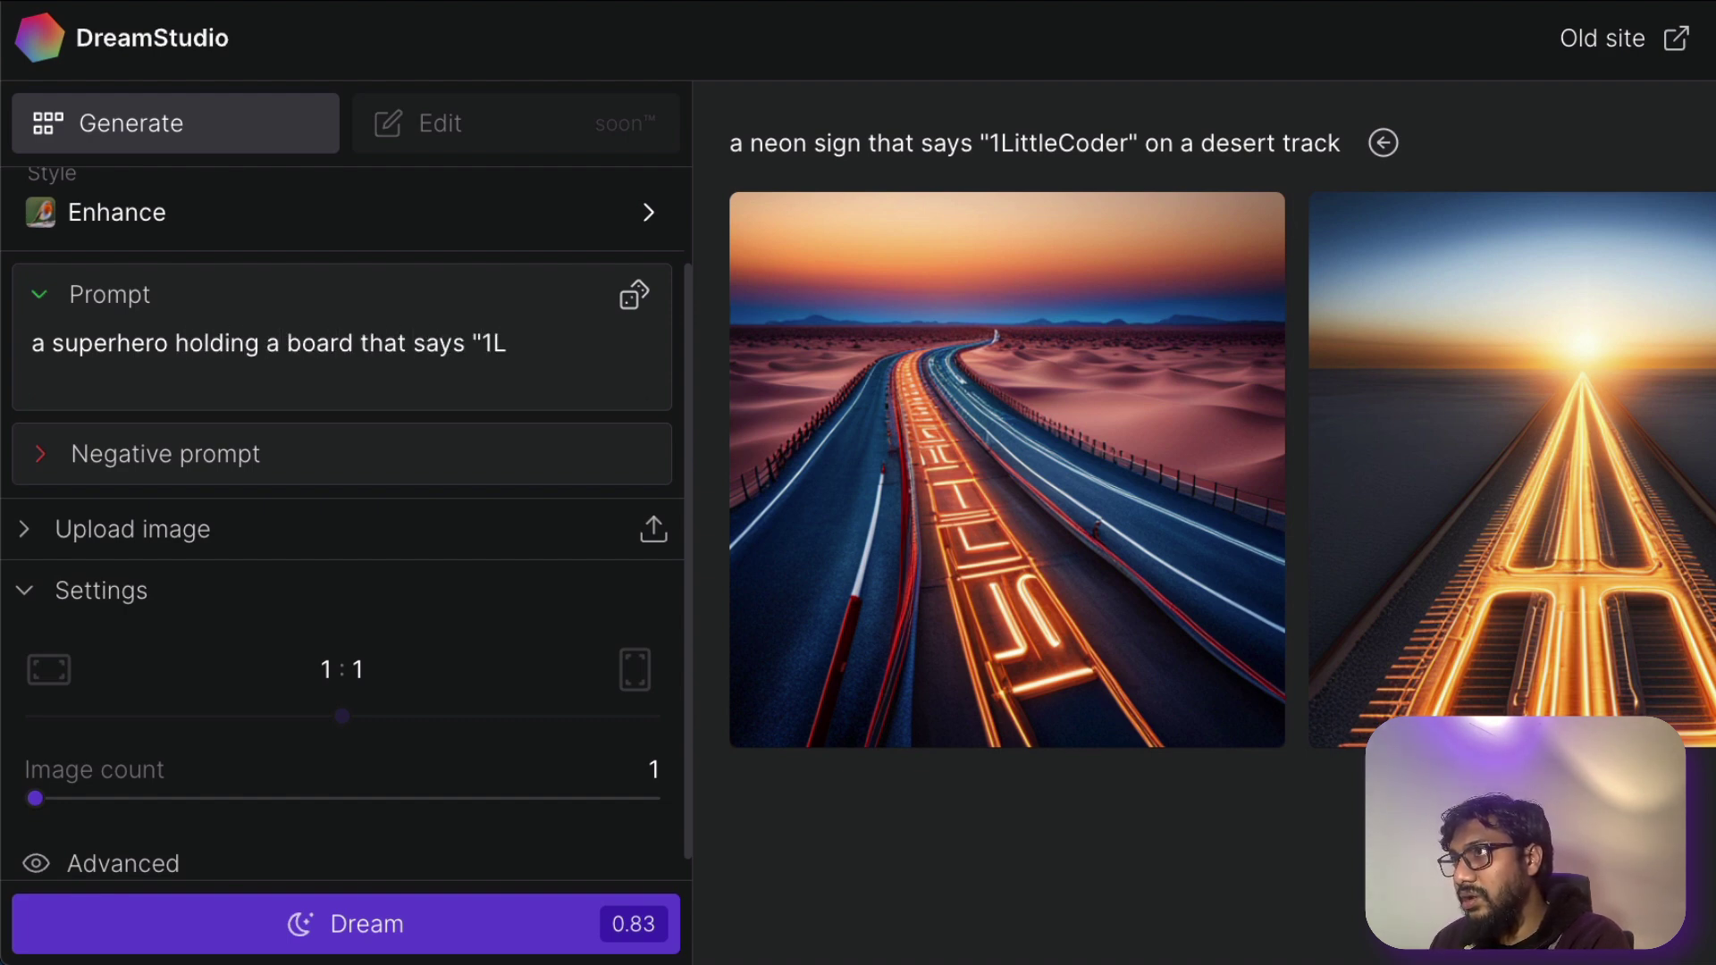
- Finish the prompt as 'a superhero holding a board that says "1LITTLECODER"' and generate
type("ODER")
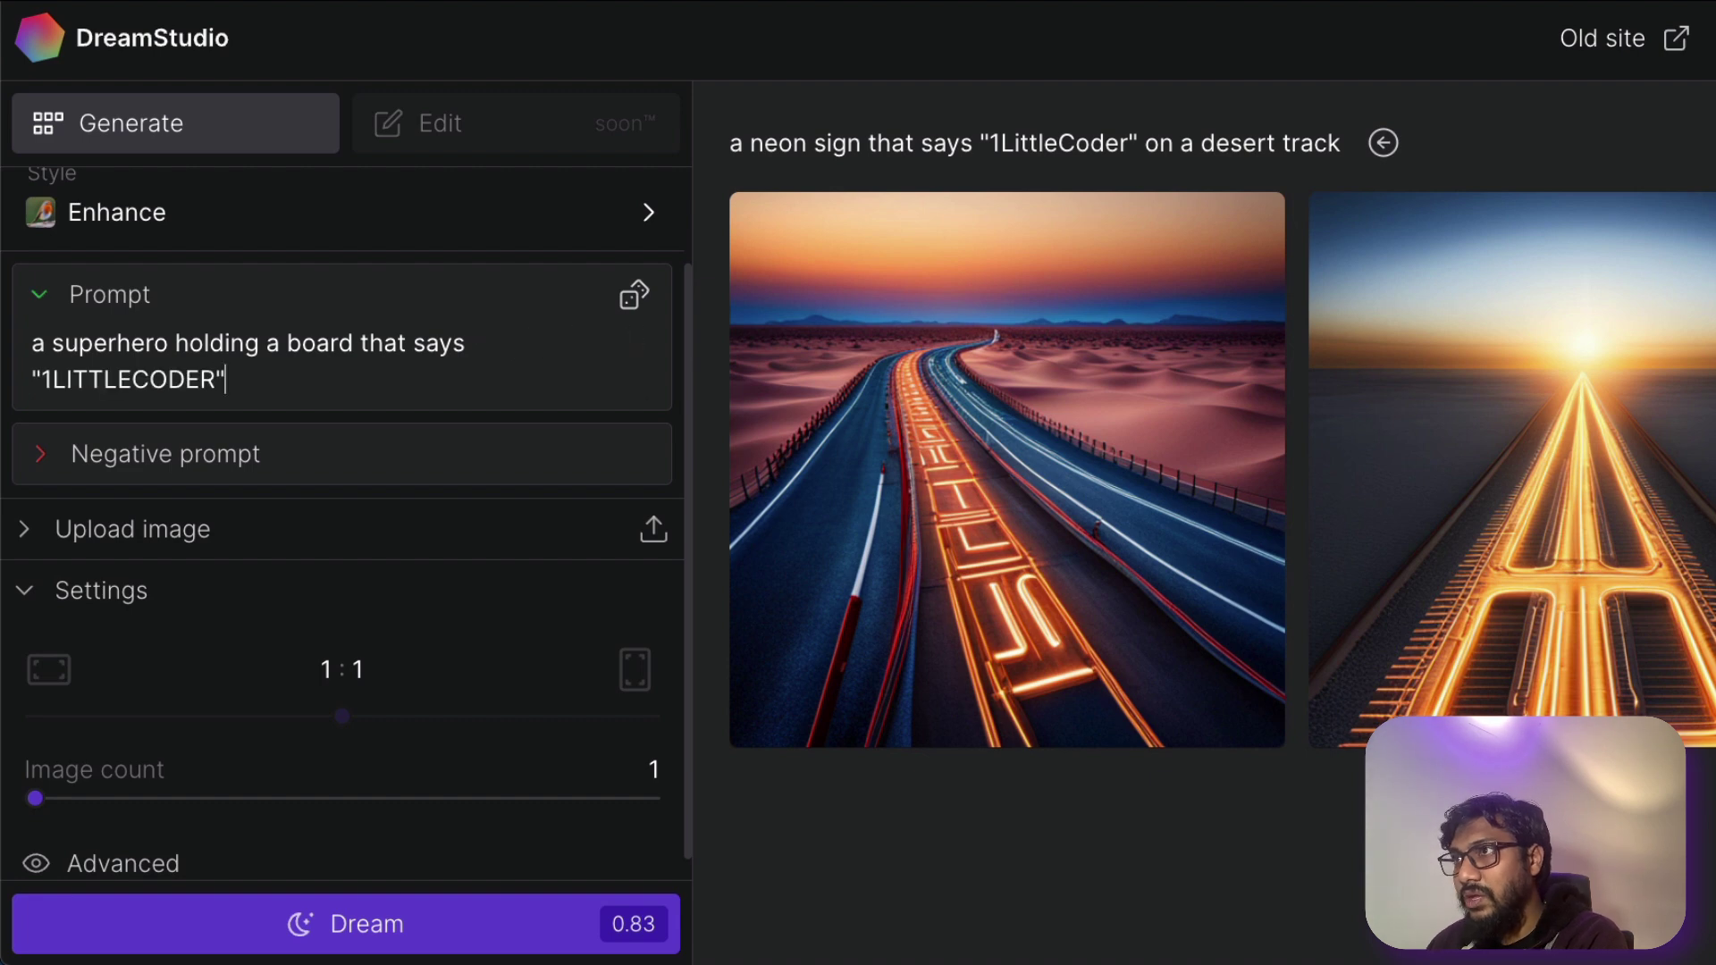
left_click(337, 923)
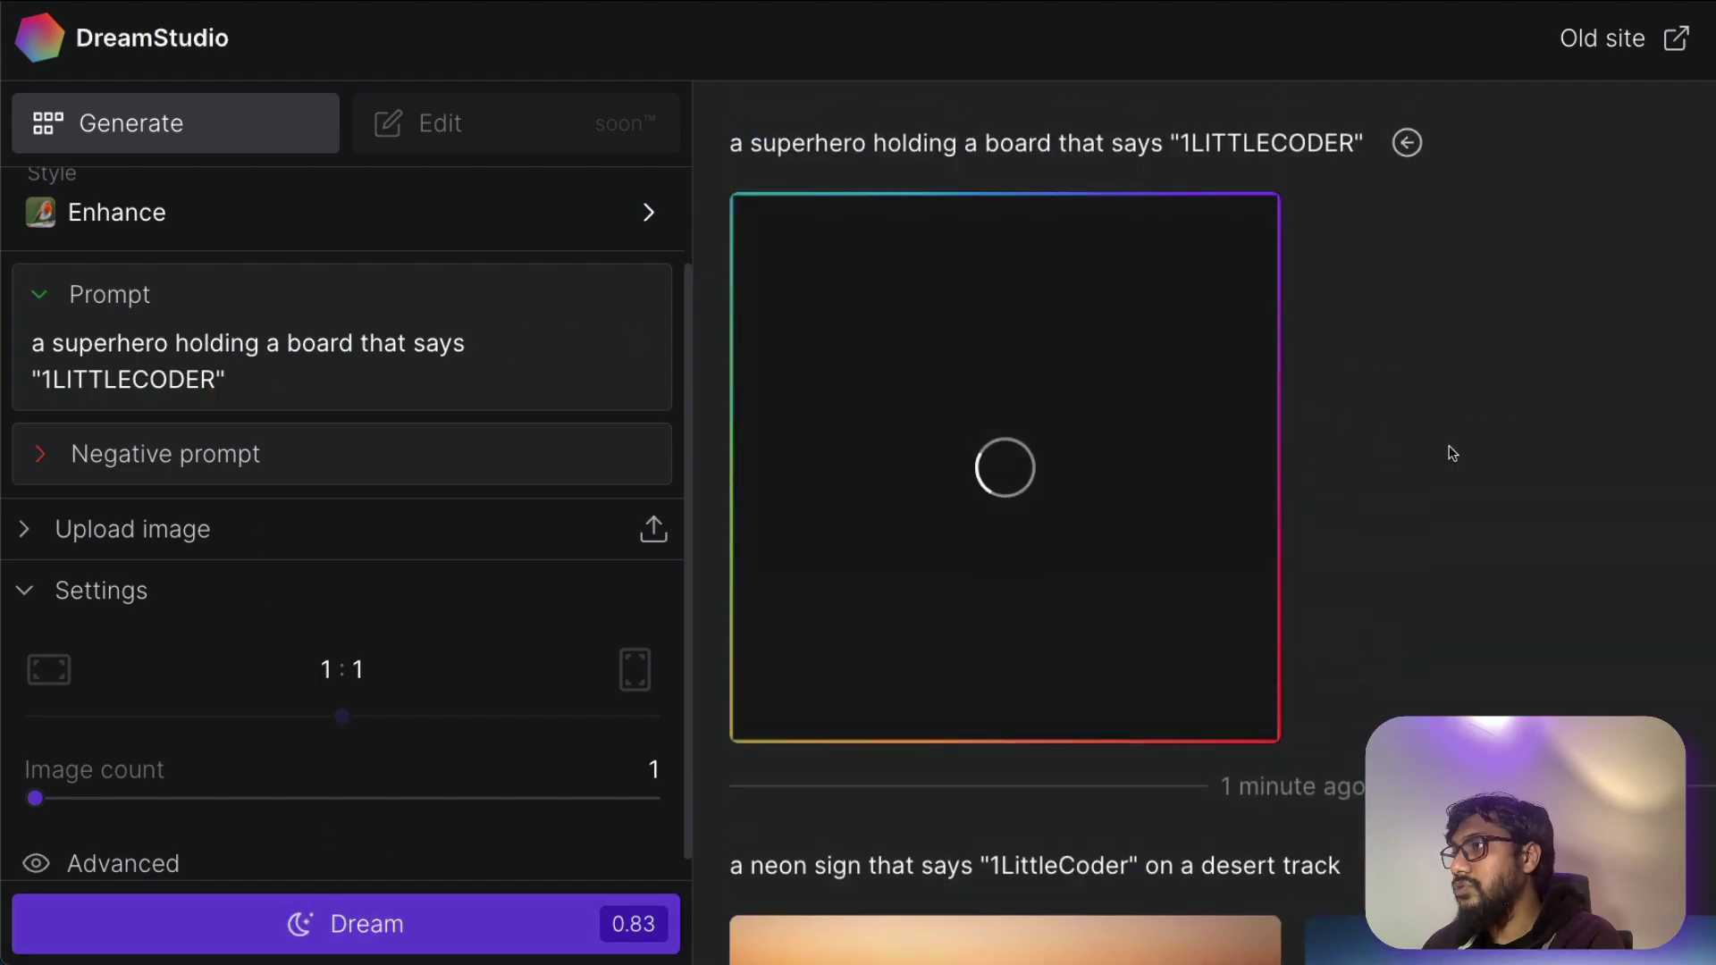
scroll(1234, 537, "down", 2)
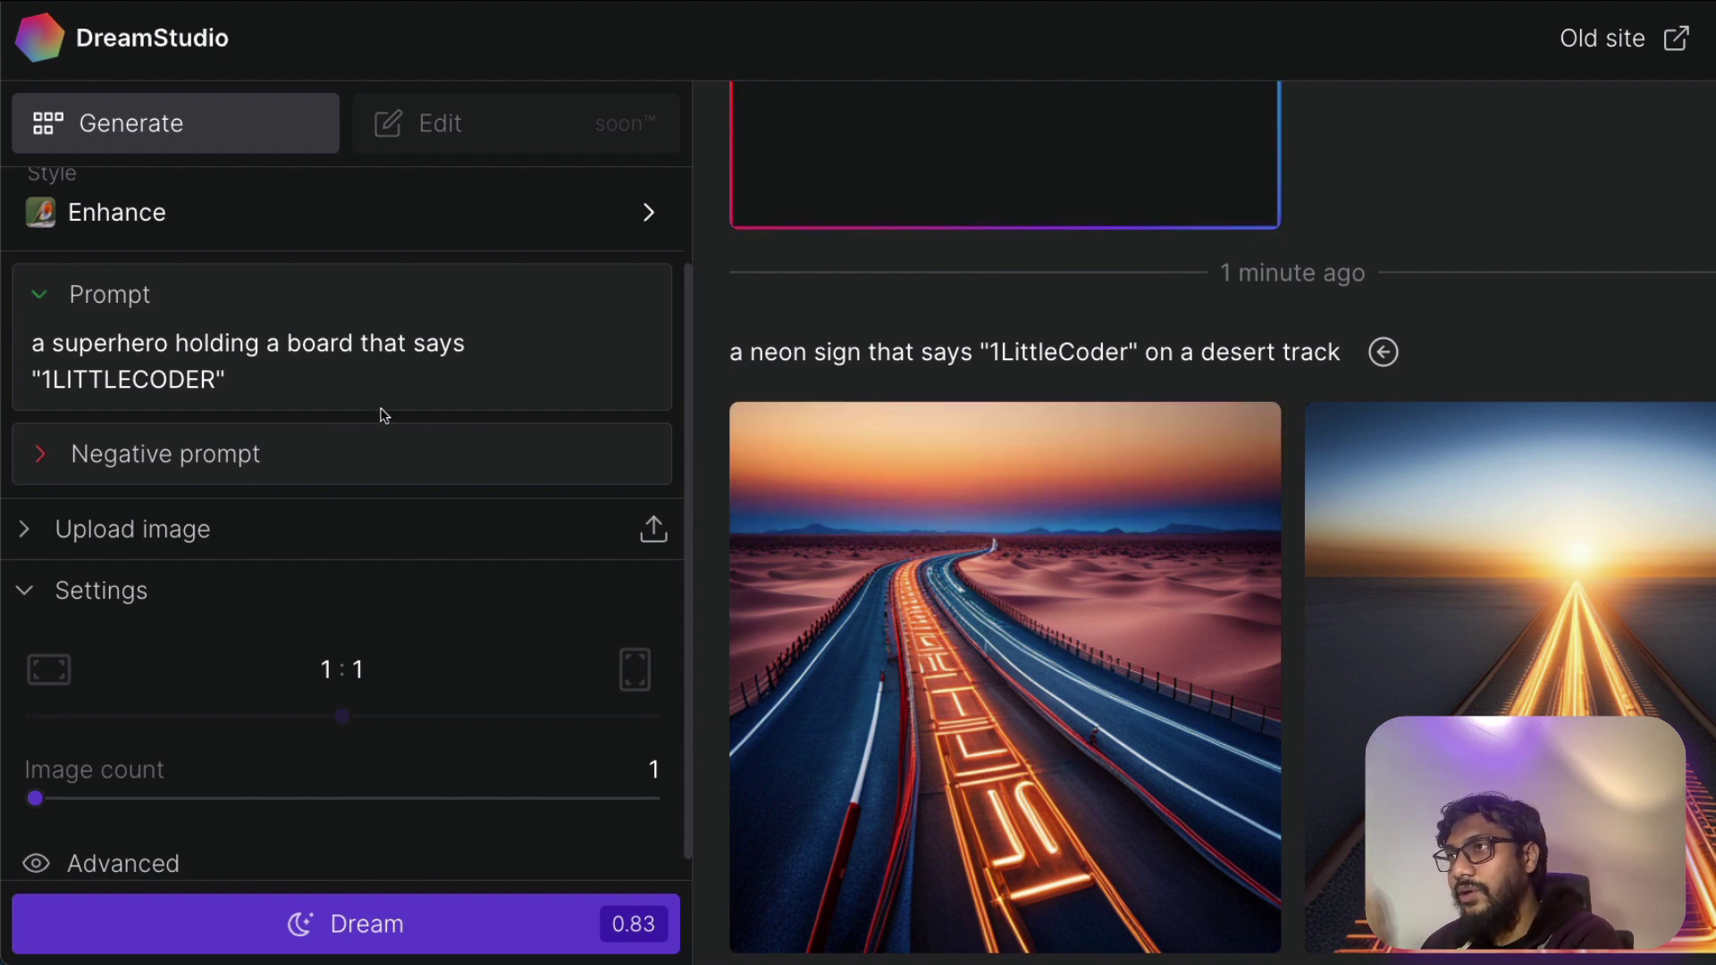
scroll(1081, 491, "up", 5)
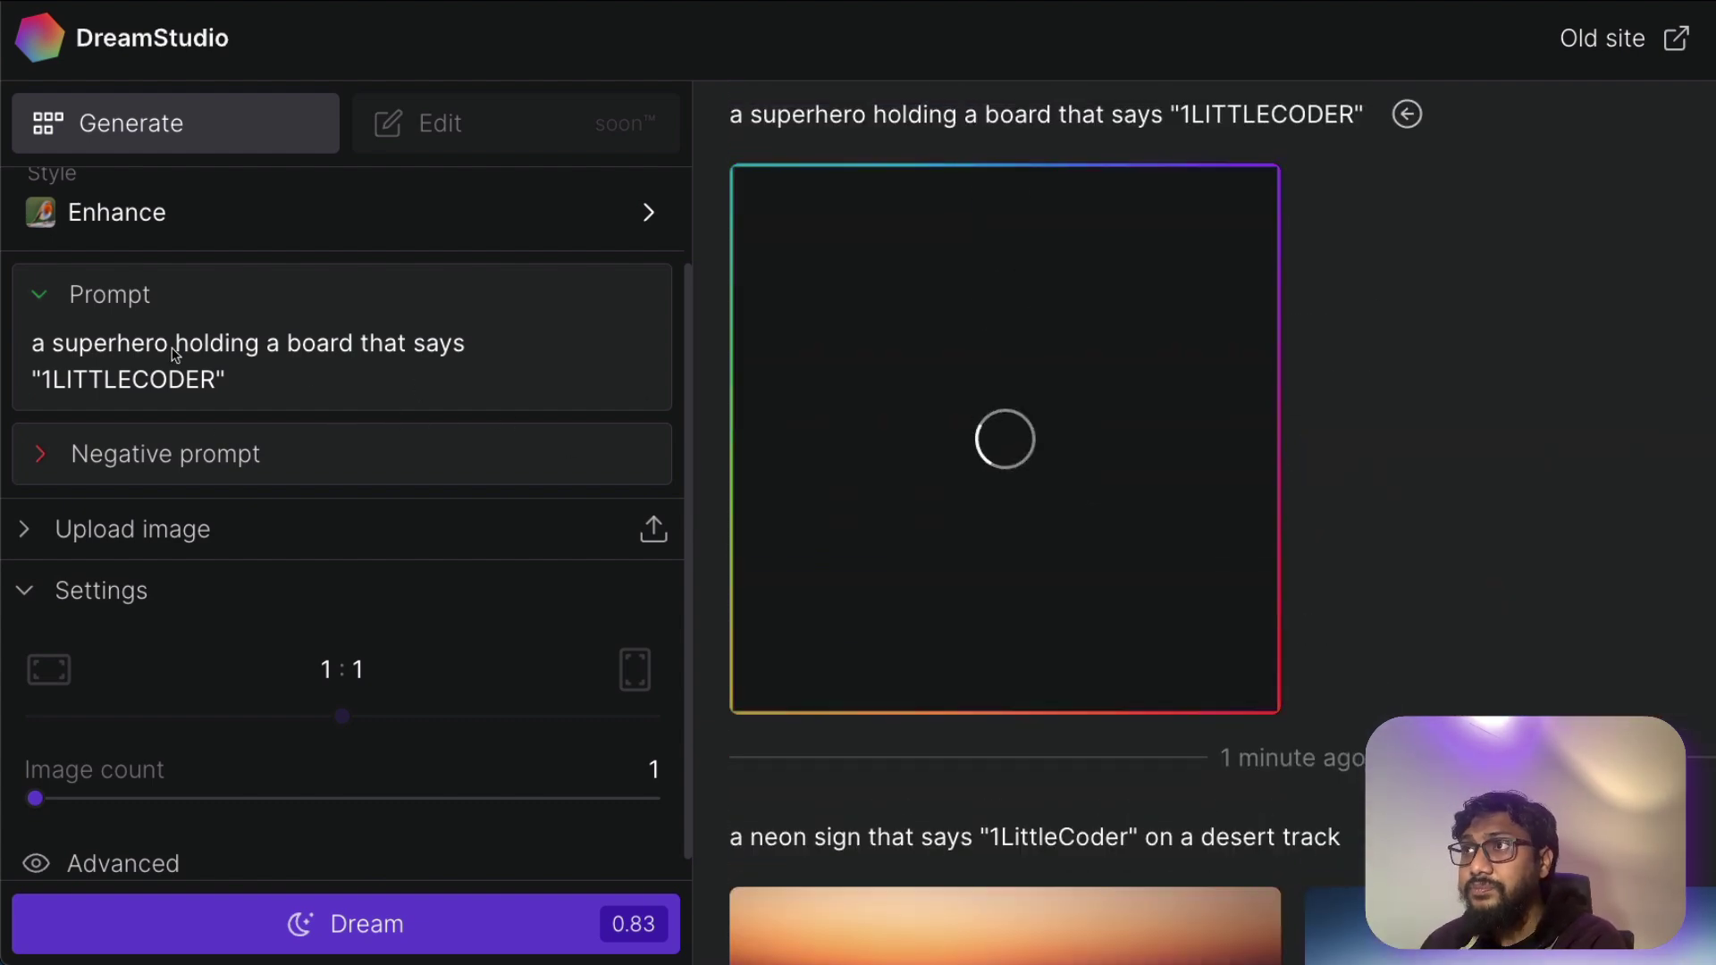
scroll(337, 360, "up", 2)
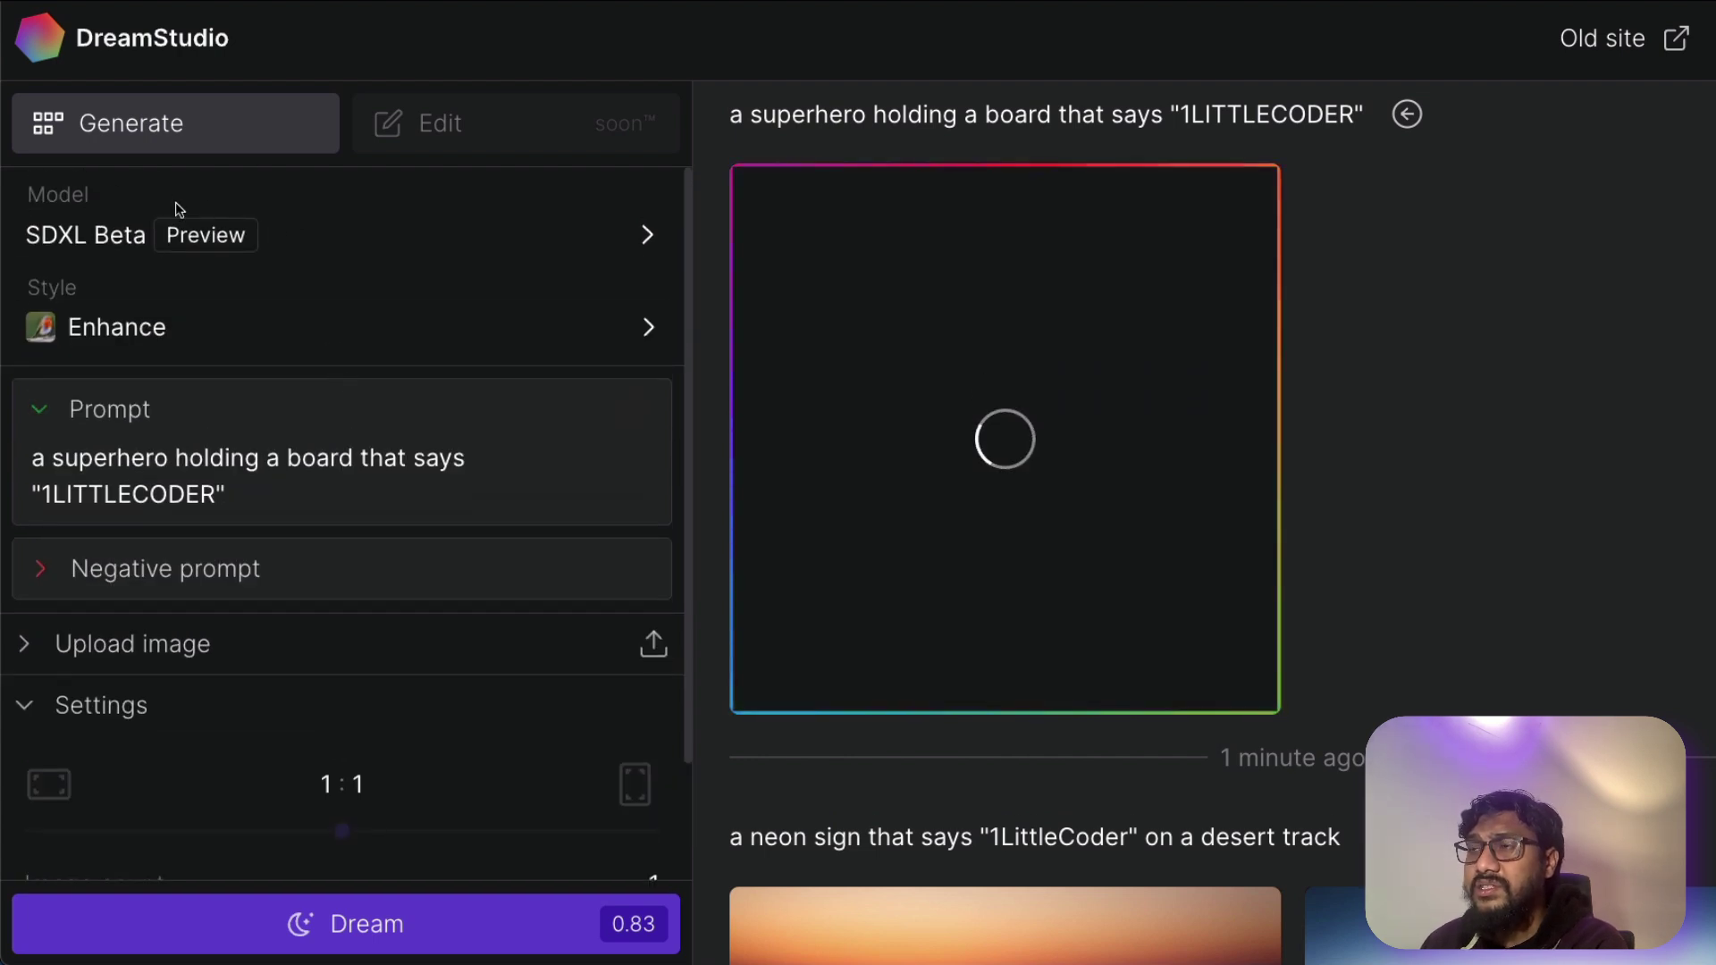
- Check that SDXL Beta stays the model, then browse the Styles gallery from Enhance to Low poly
left_click(389, 236)
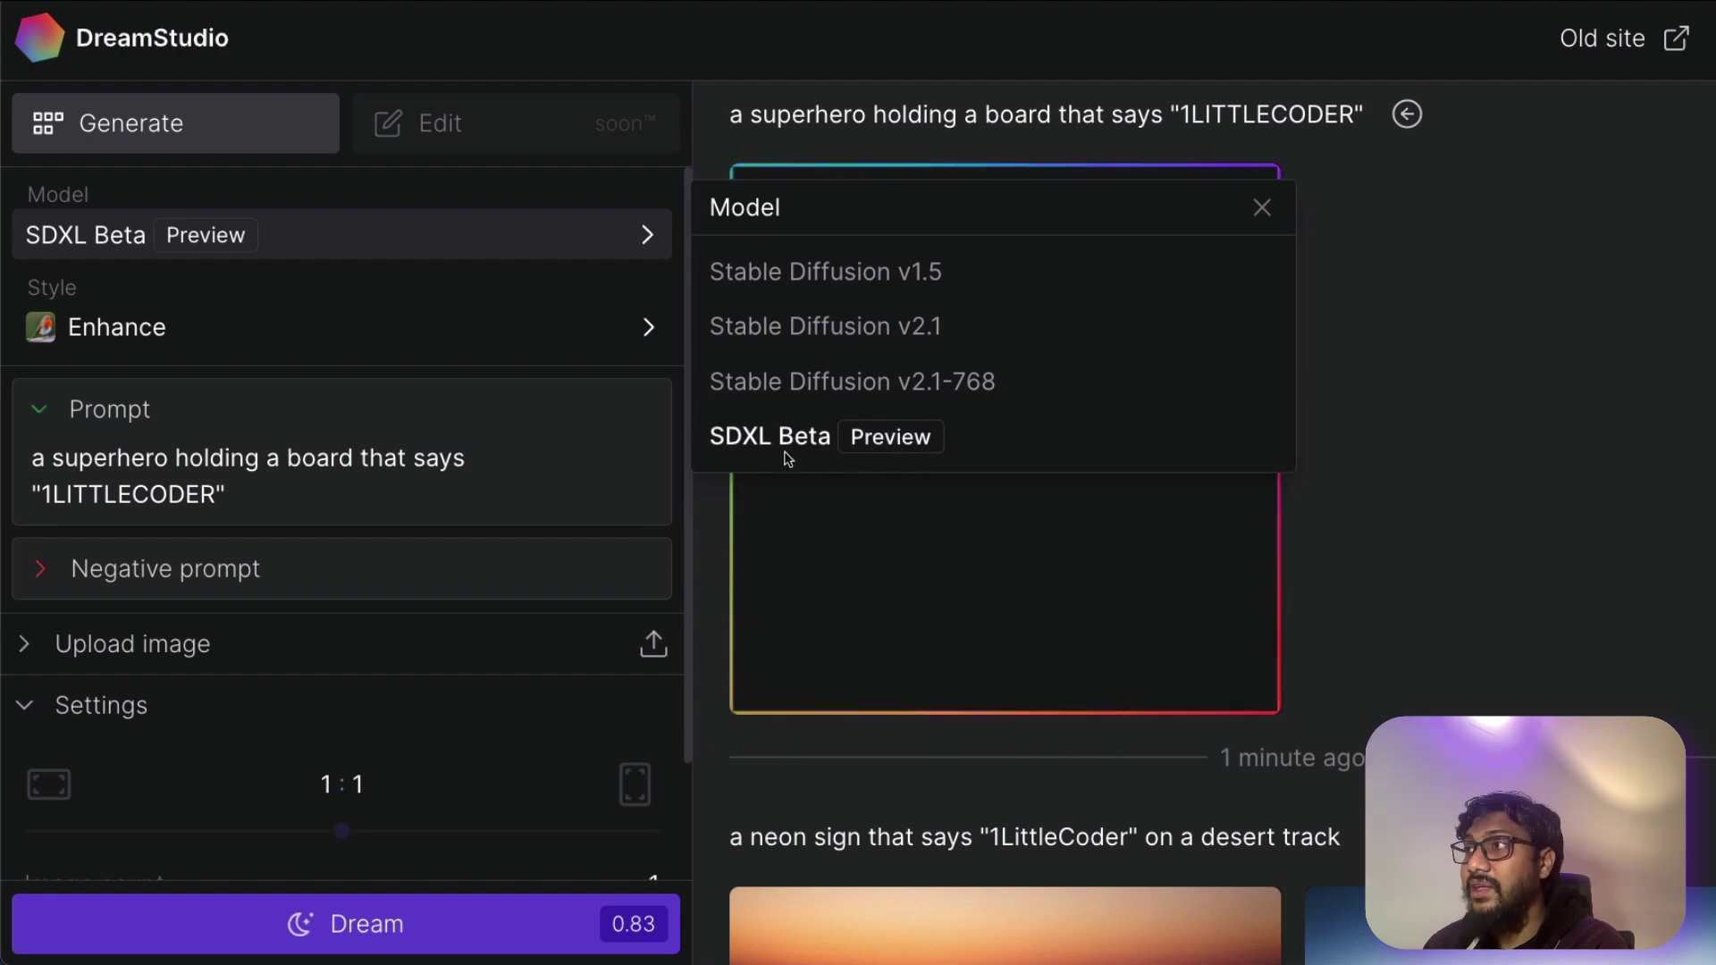
left_click(1459, 367)
left_click(302, 330)
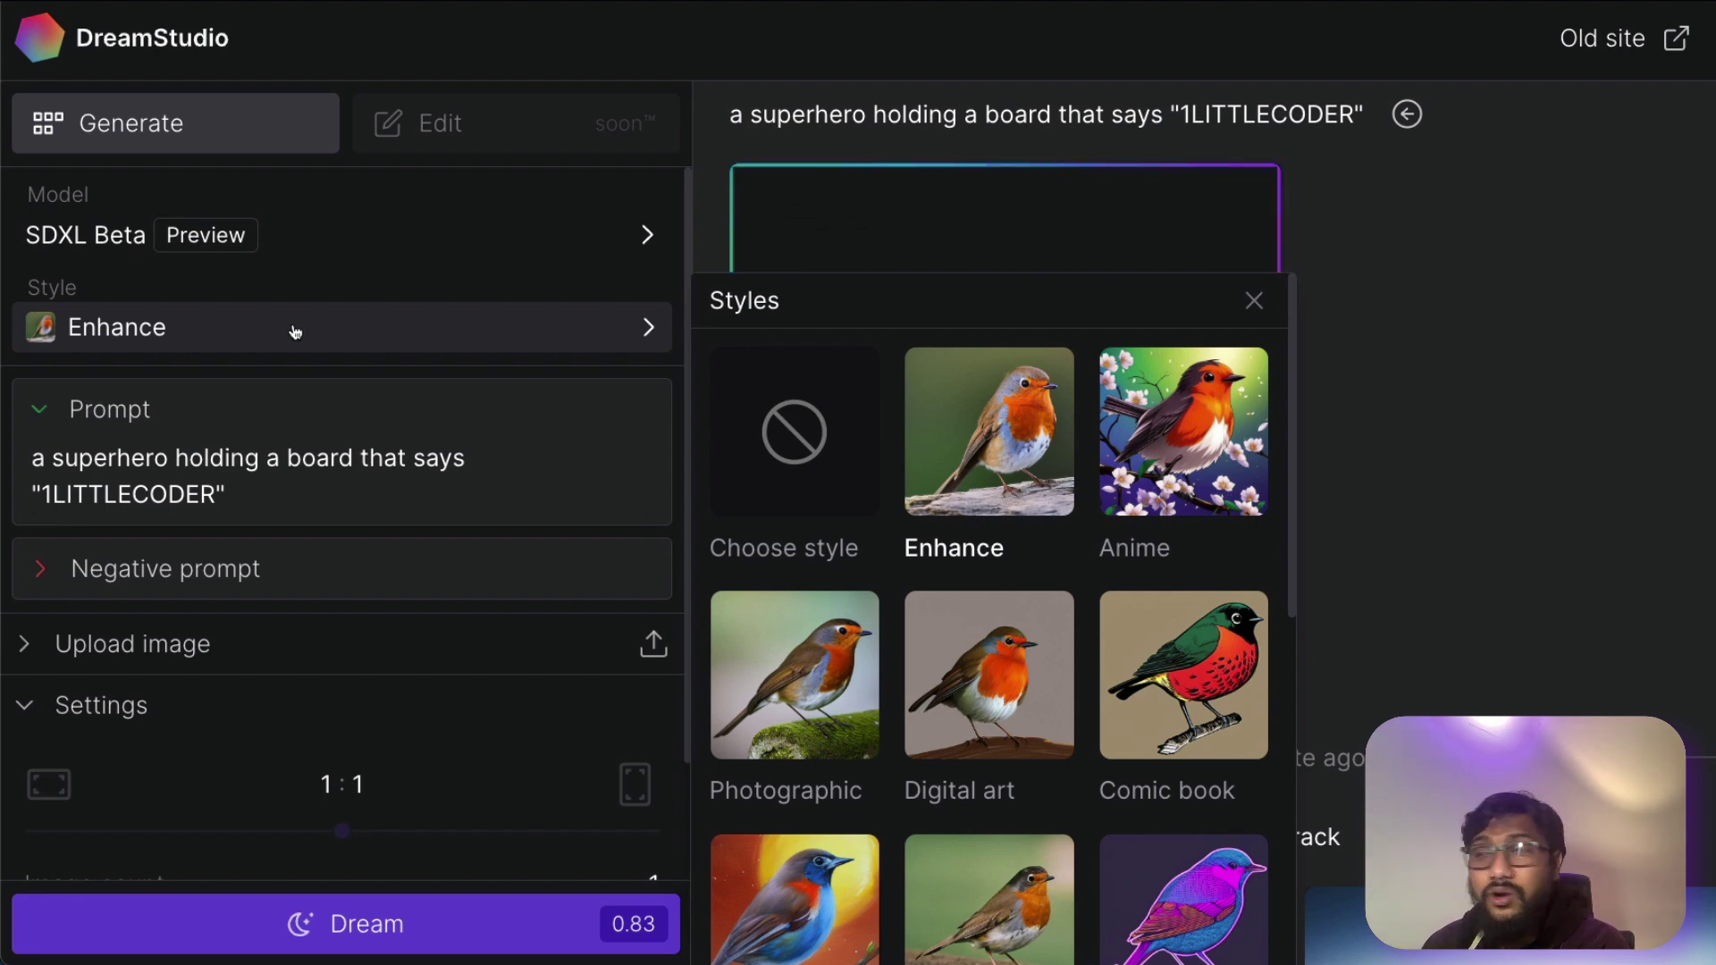
scroll(1066, 553, "down", 2)
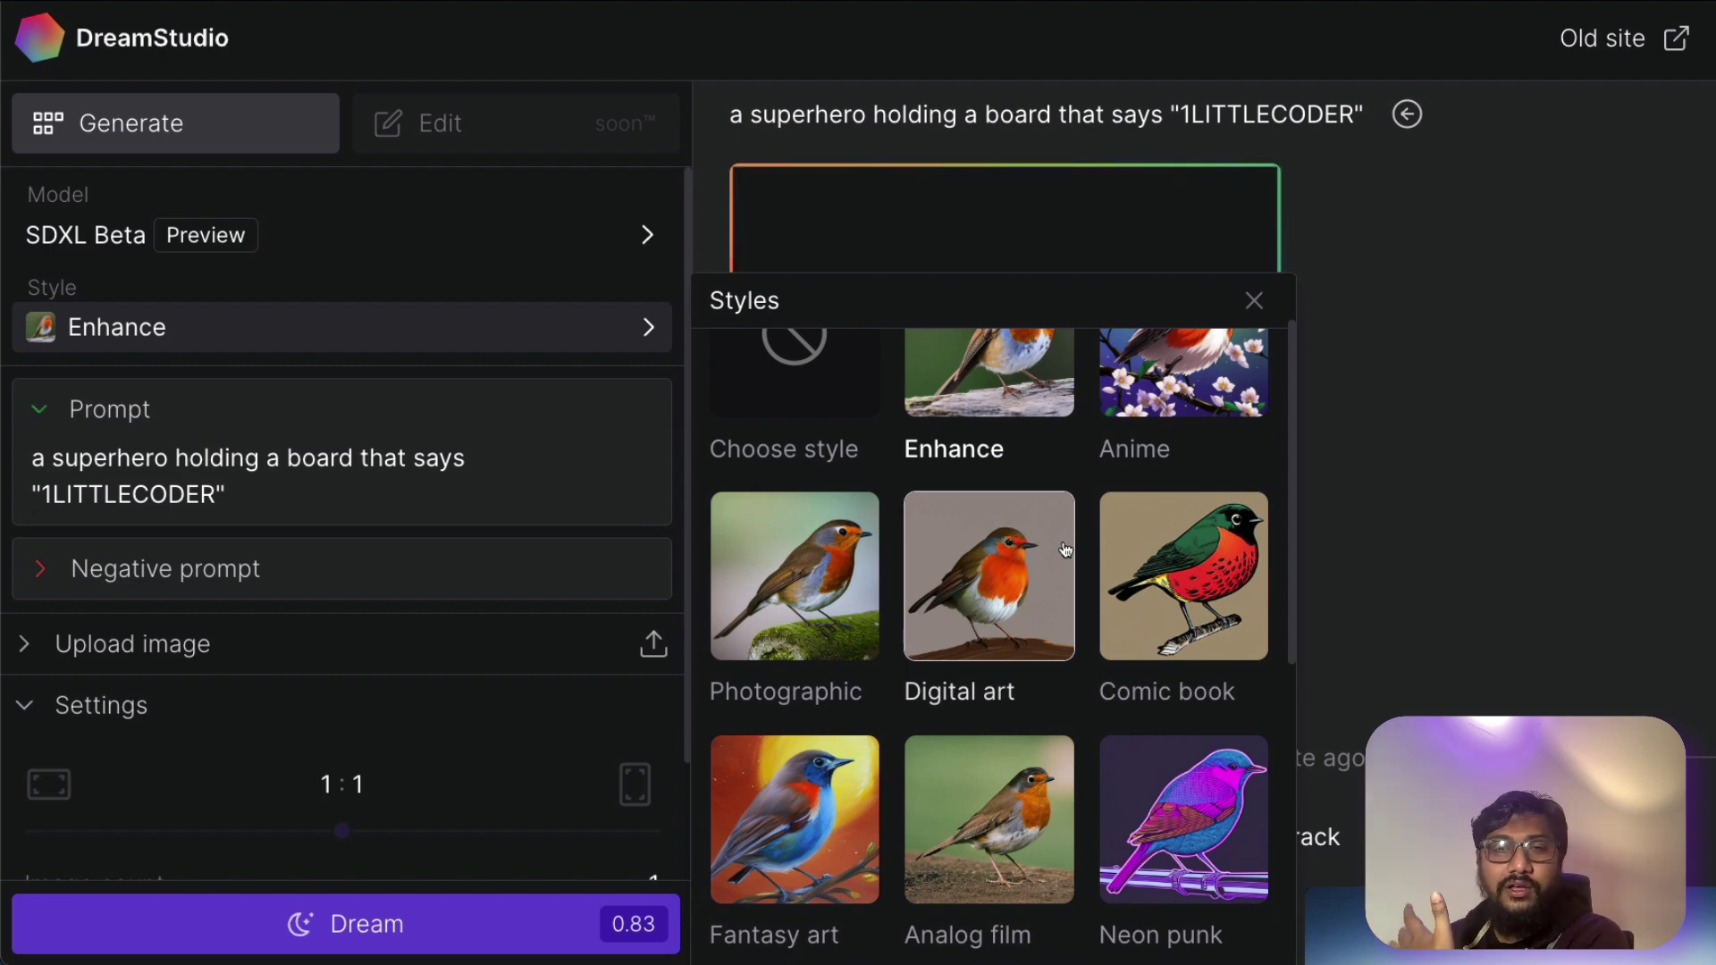
scroll(1066, 549, "down", 5)
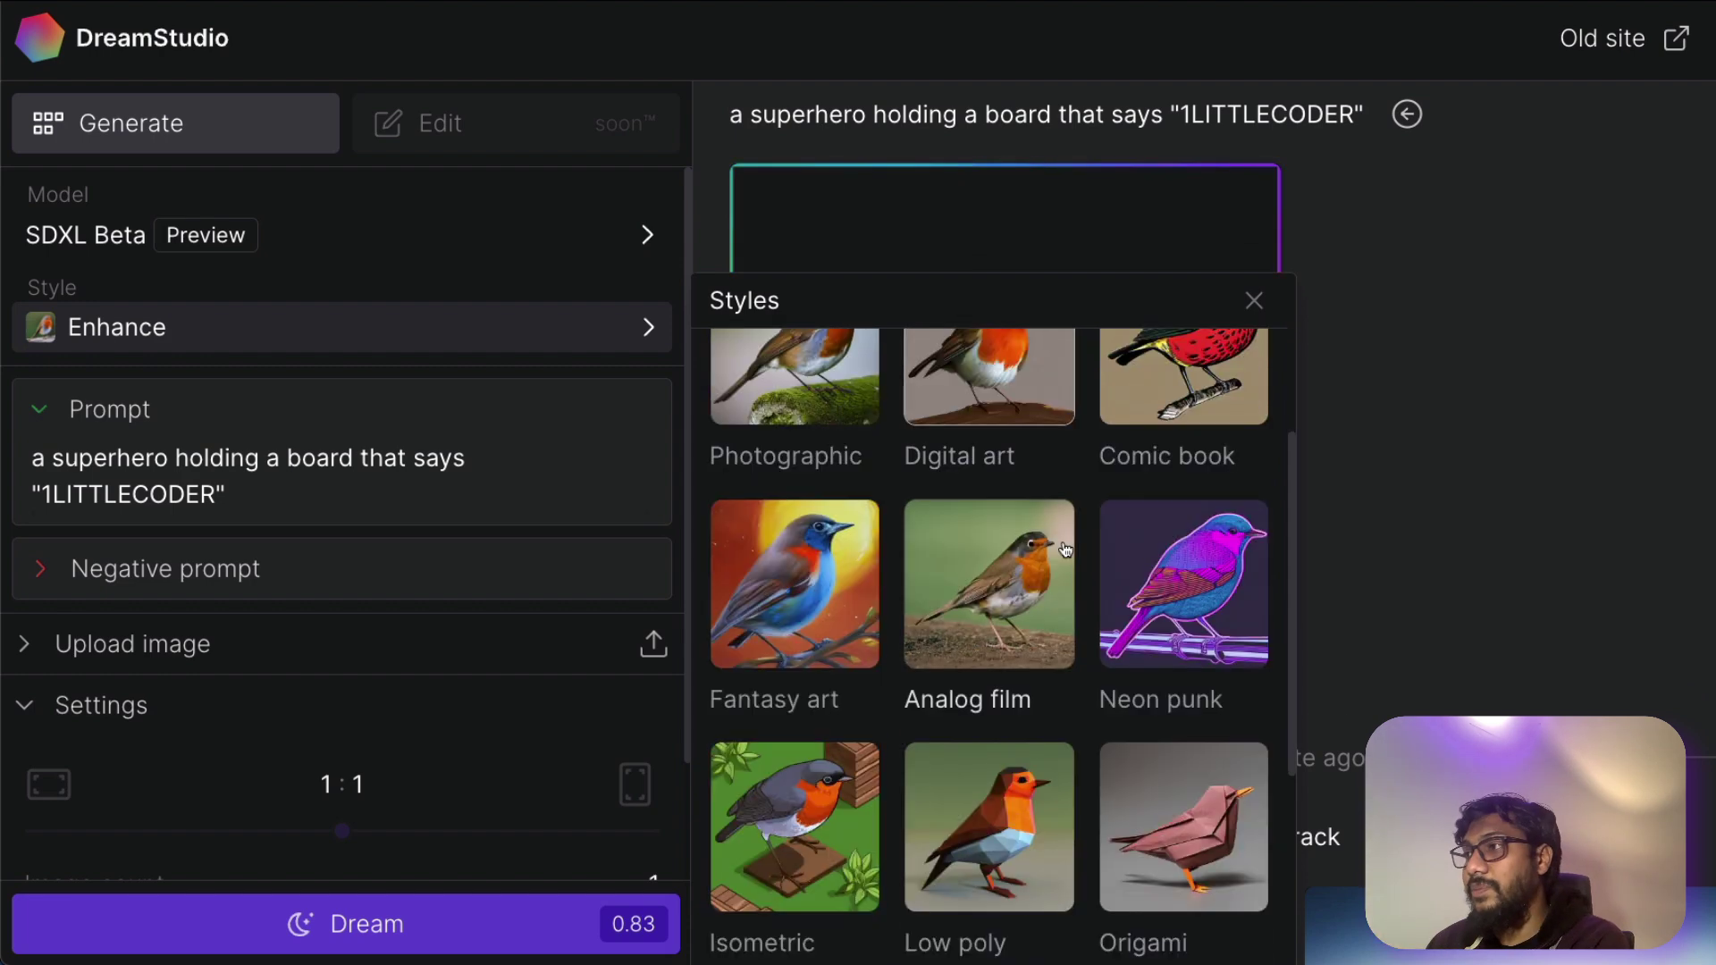
scroll(1066, 550, "down", 6)
scroll(1066, 549, "up", 2)
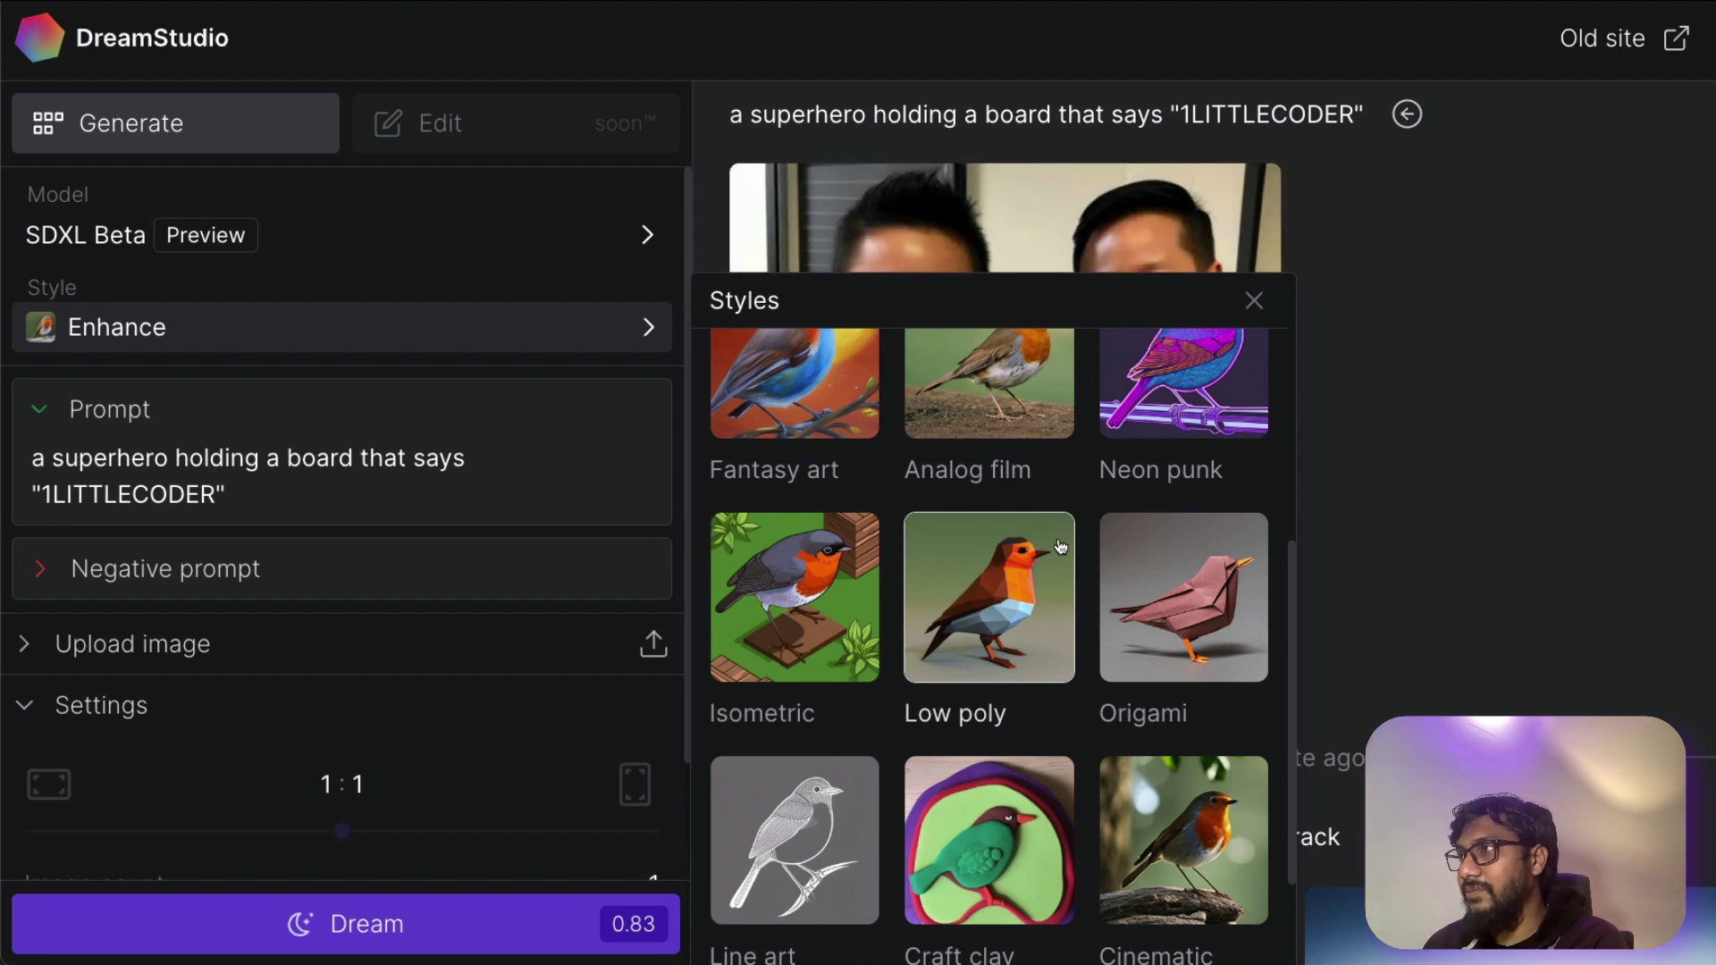
scroll(1064, 548, "down", 1)
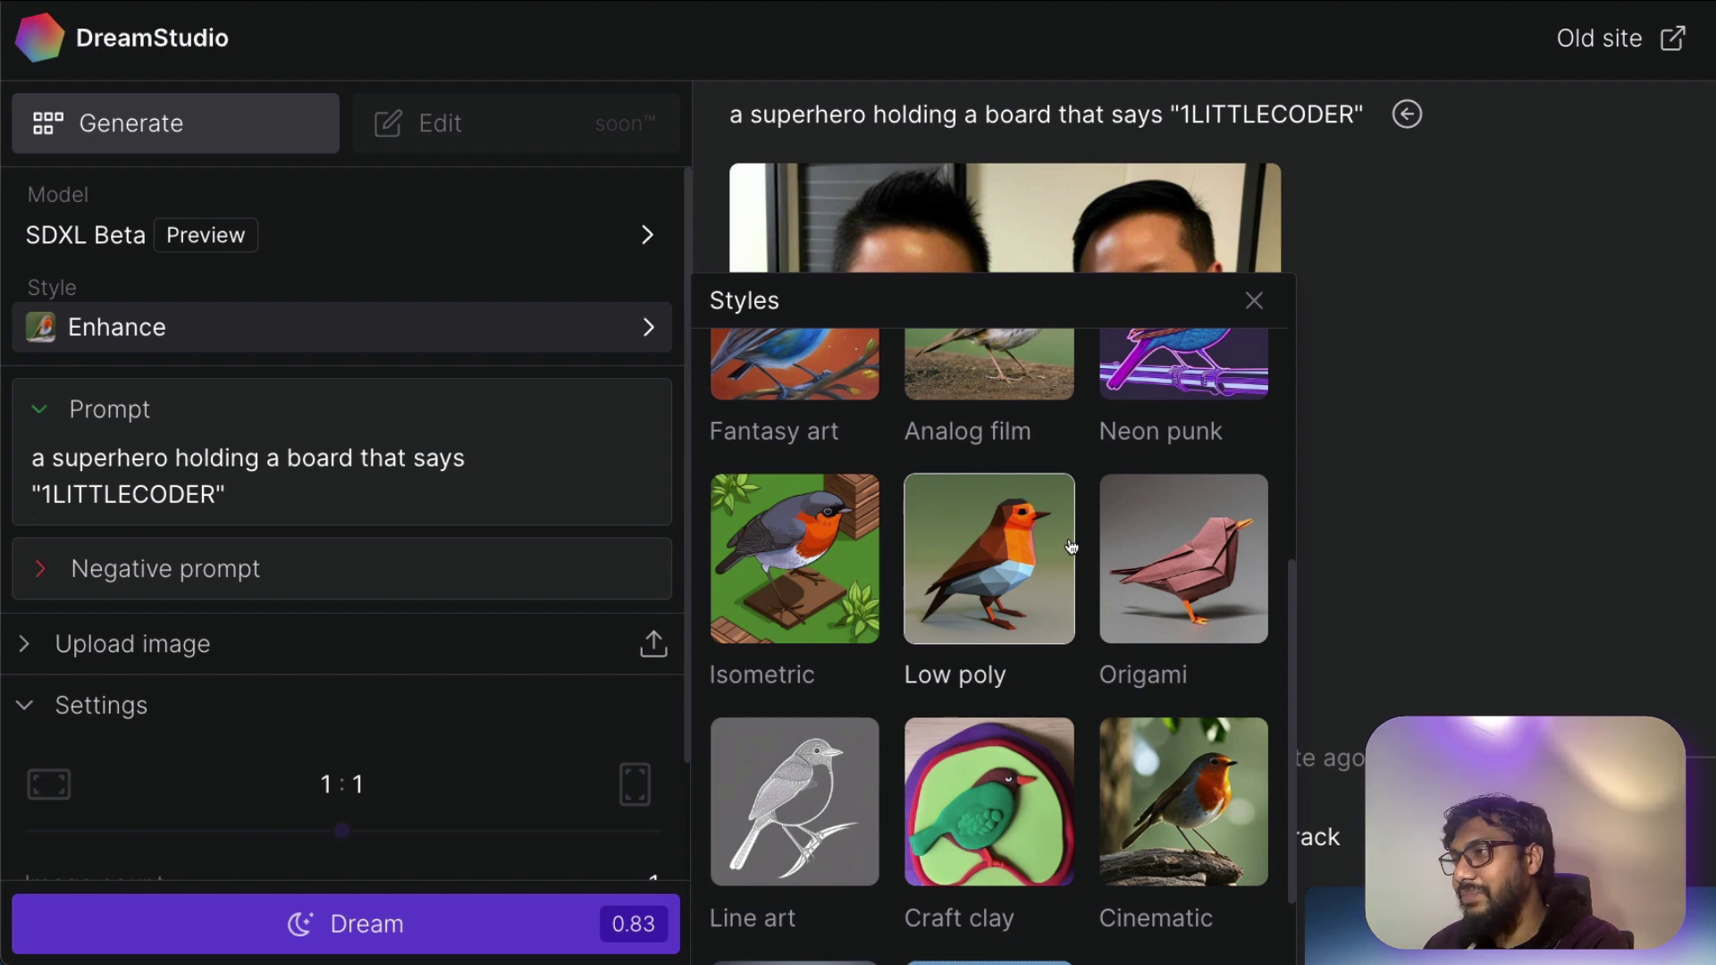
scroll(1037, 659, "down", 2)
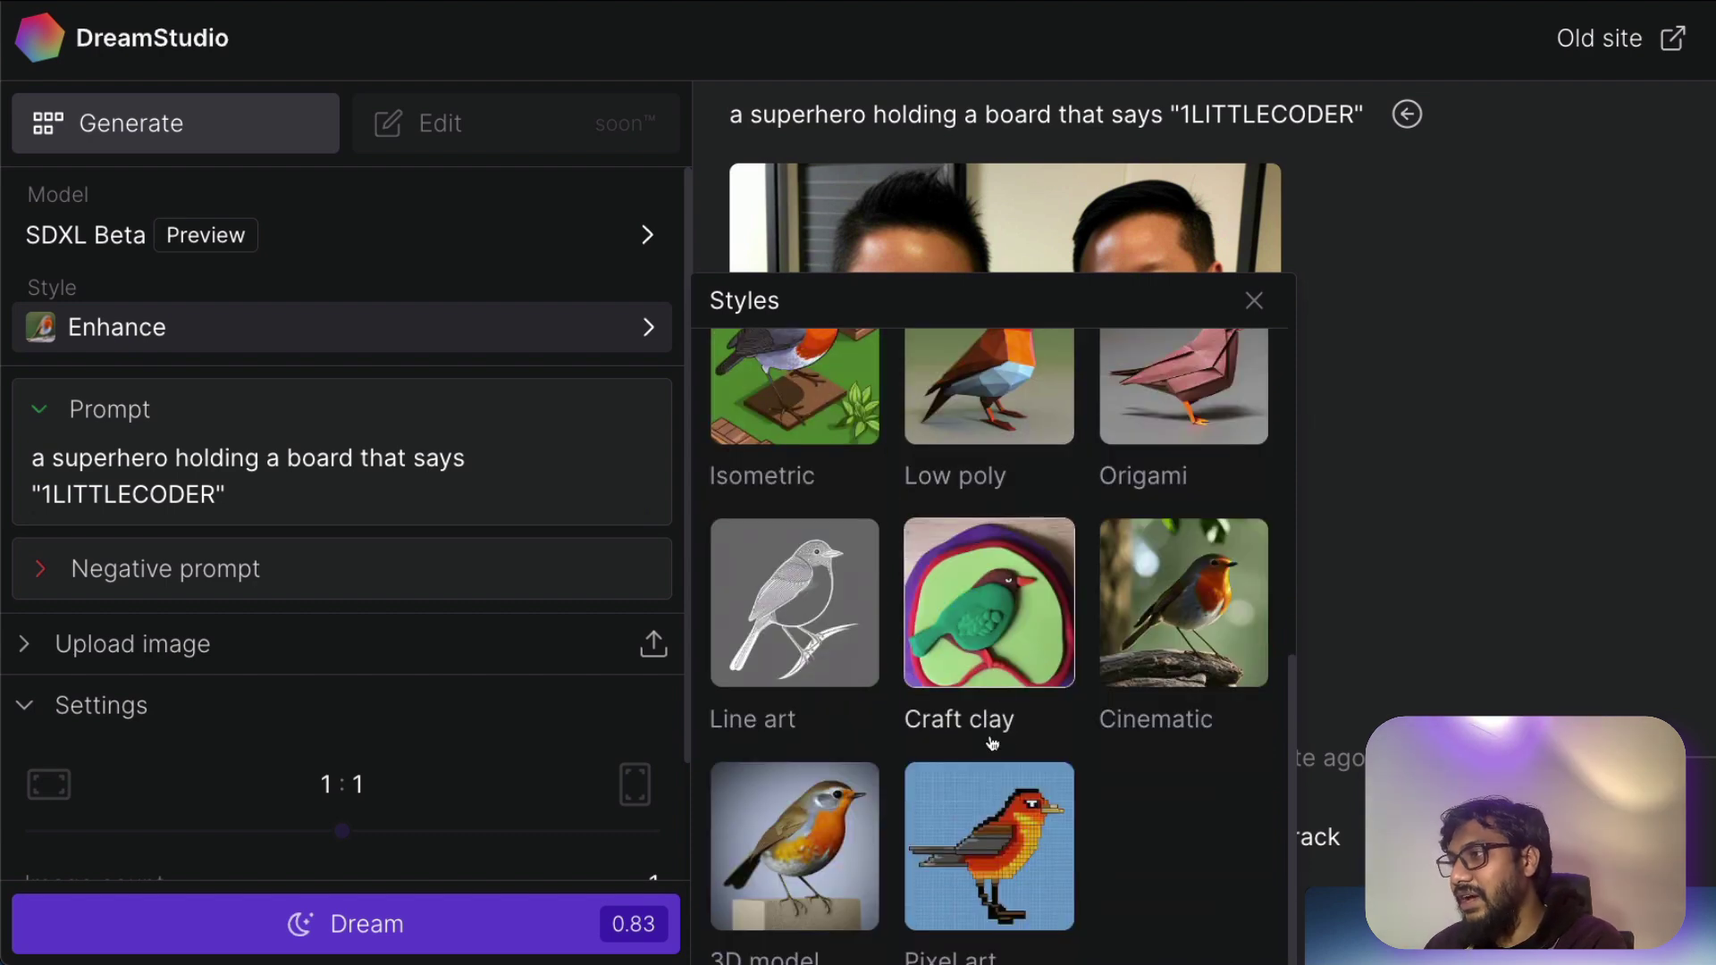
scroll(951, 819, "up", 4)
scroll(991, 816, "down", 3)
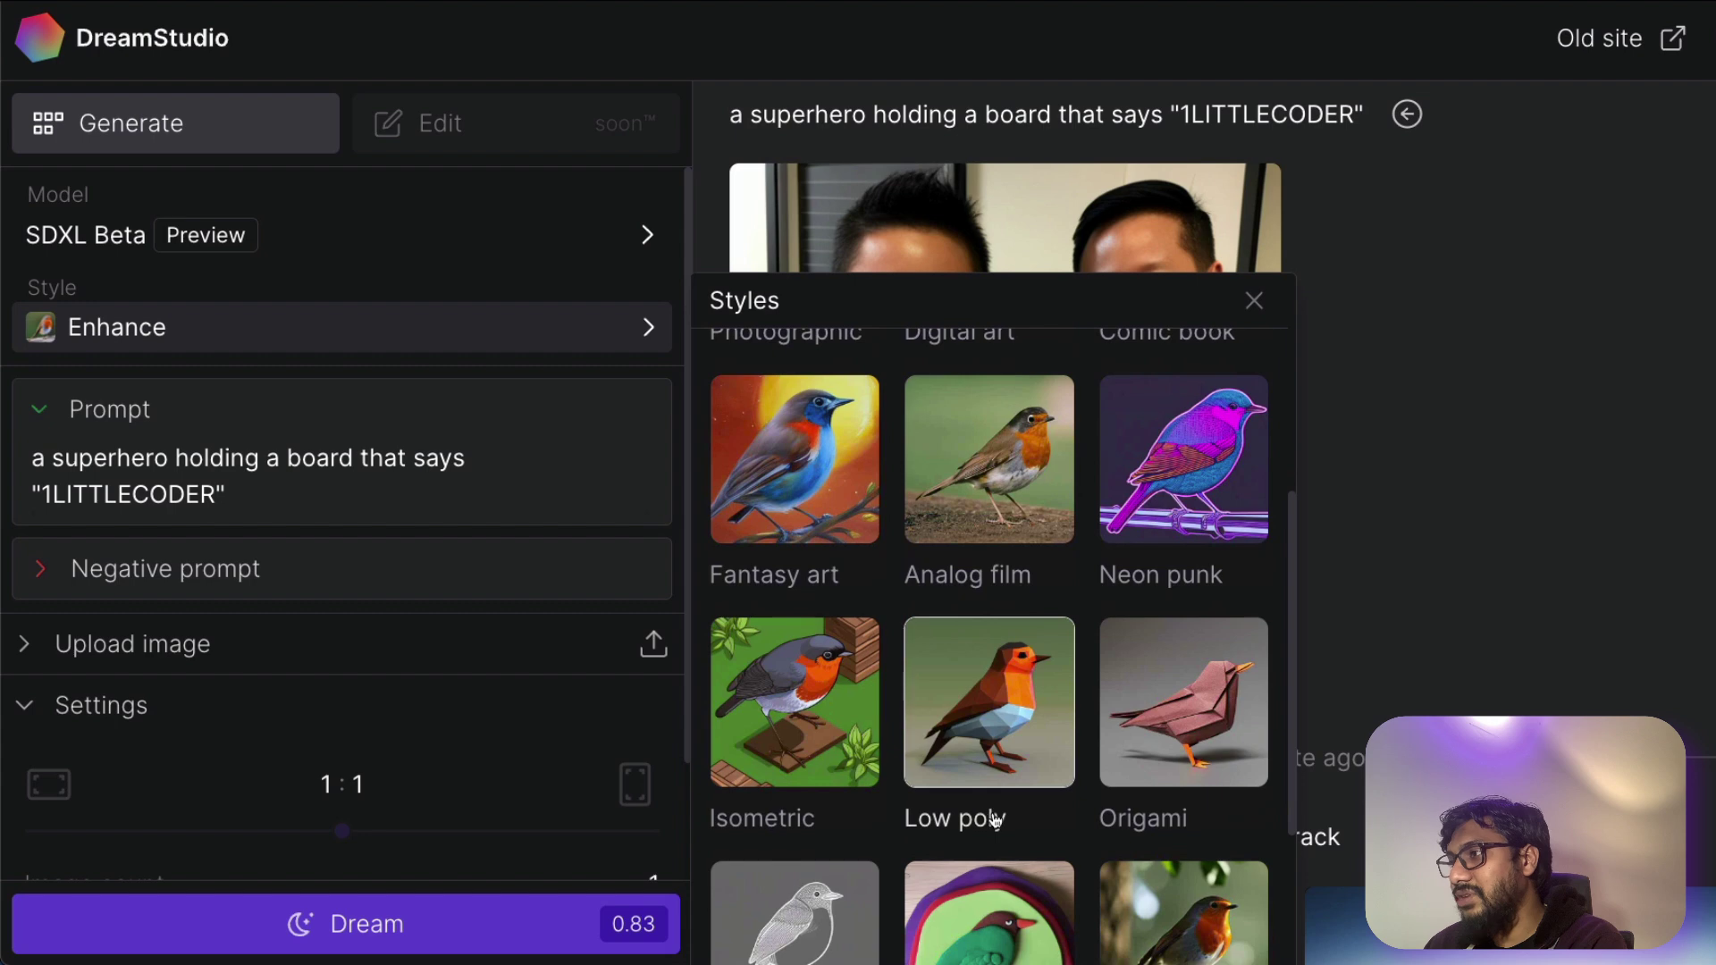
scroll(1001, 768, "up", 1)
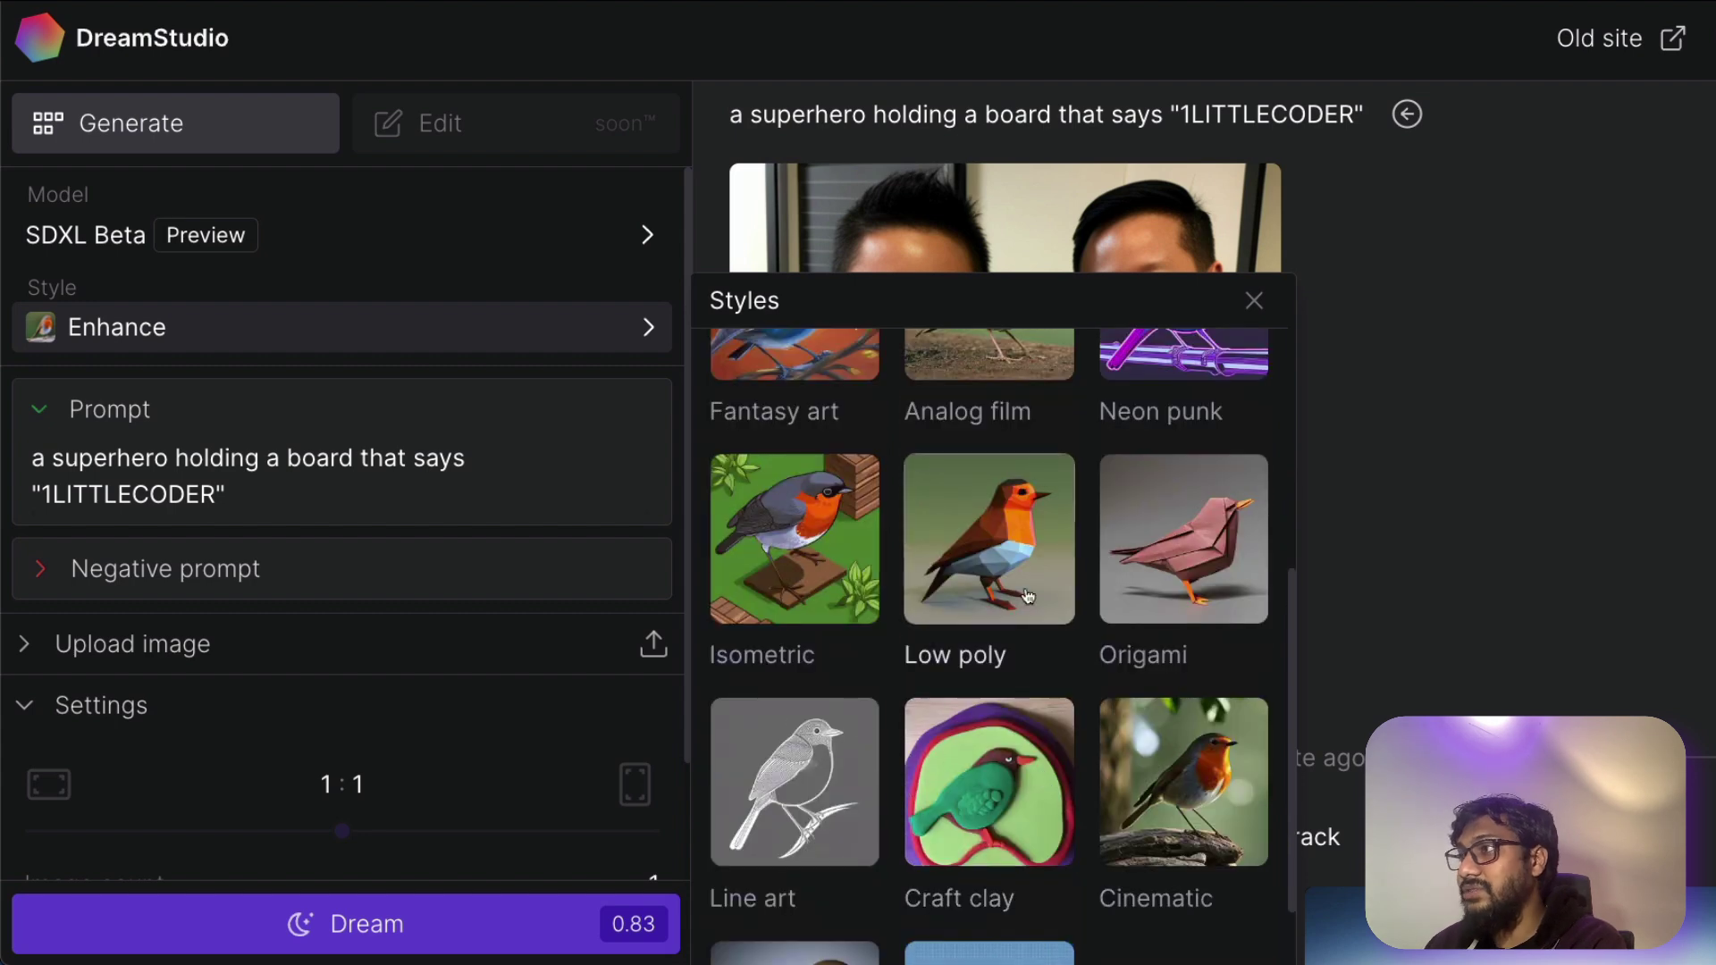
scroll(1037, 626, "up", 4)
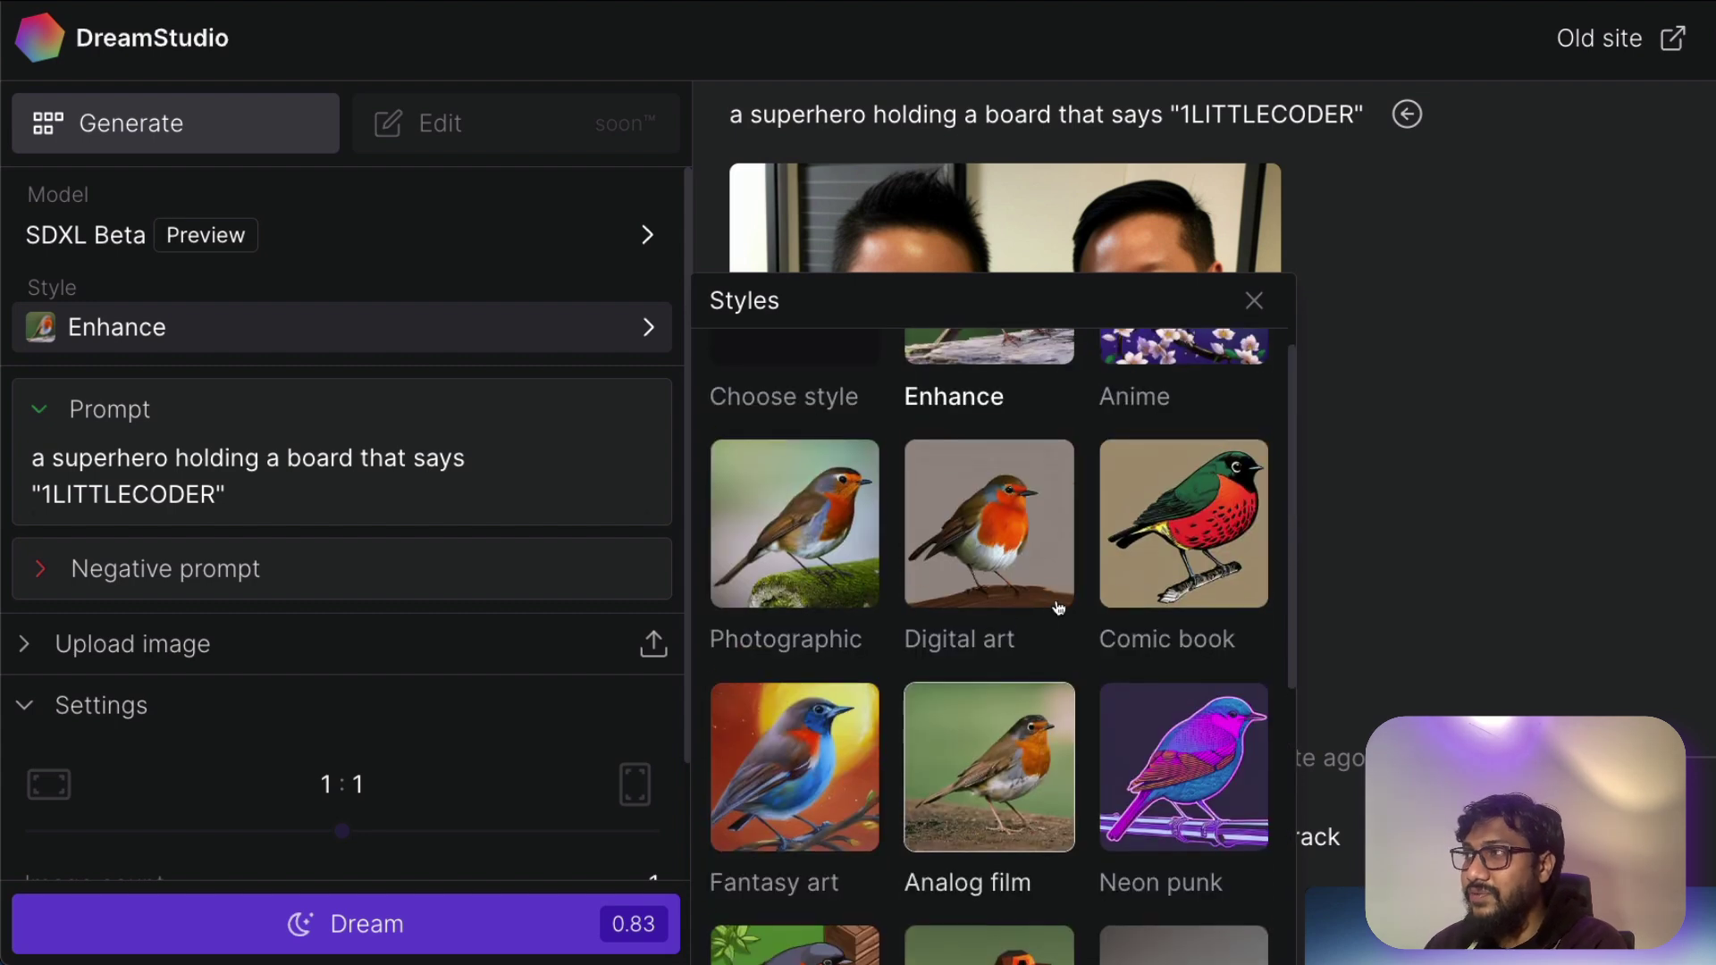
- Close the Styles gallery keeping Enhance, and view the certificate image full size before dismissing it
left_click(1447, 531)
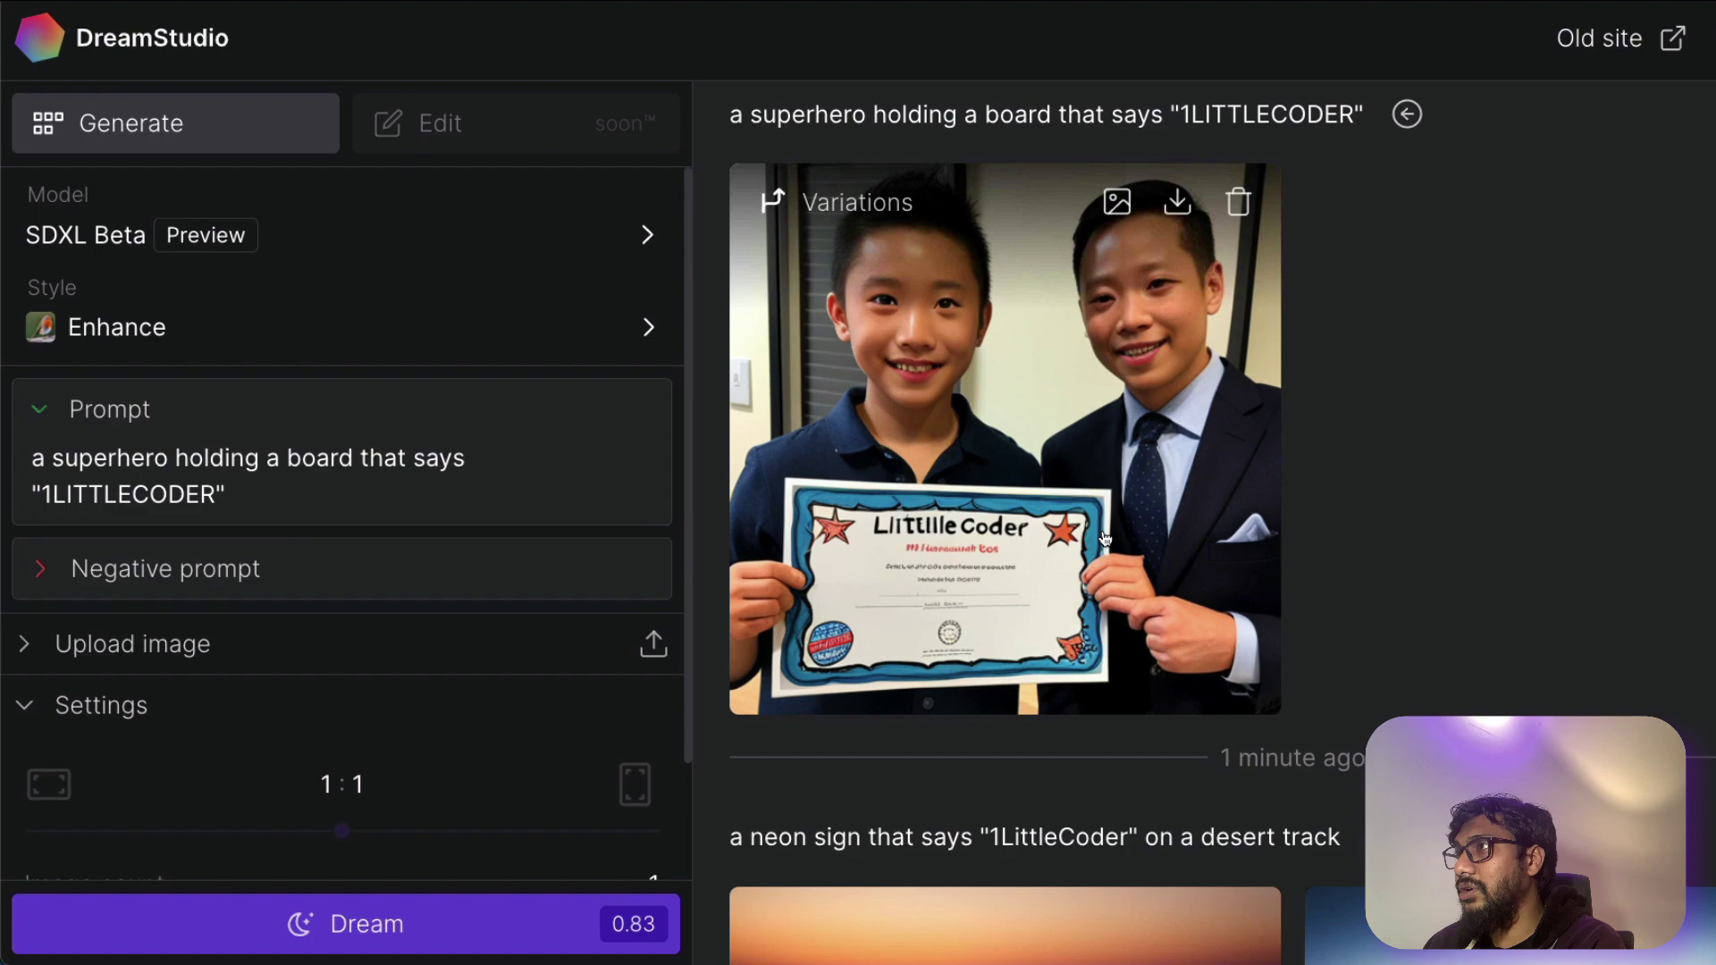
left_click(1089, 351)
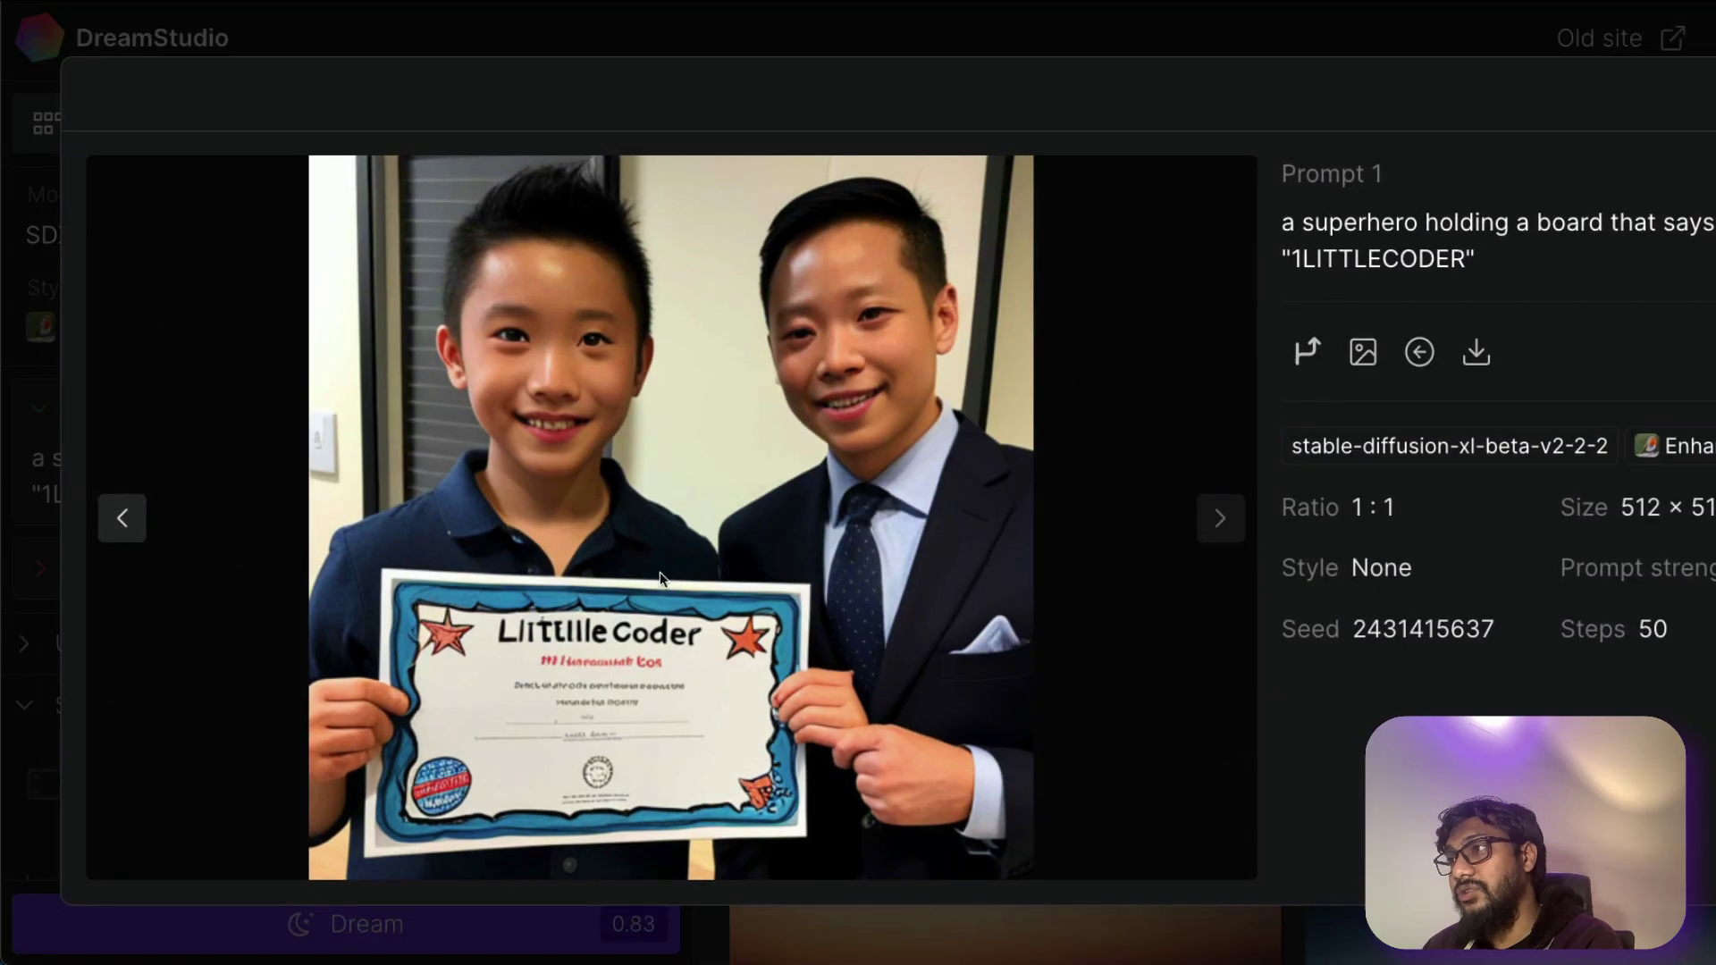
key("Escape")
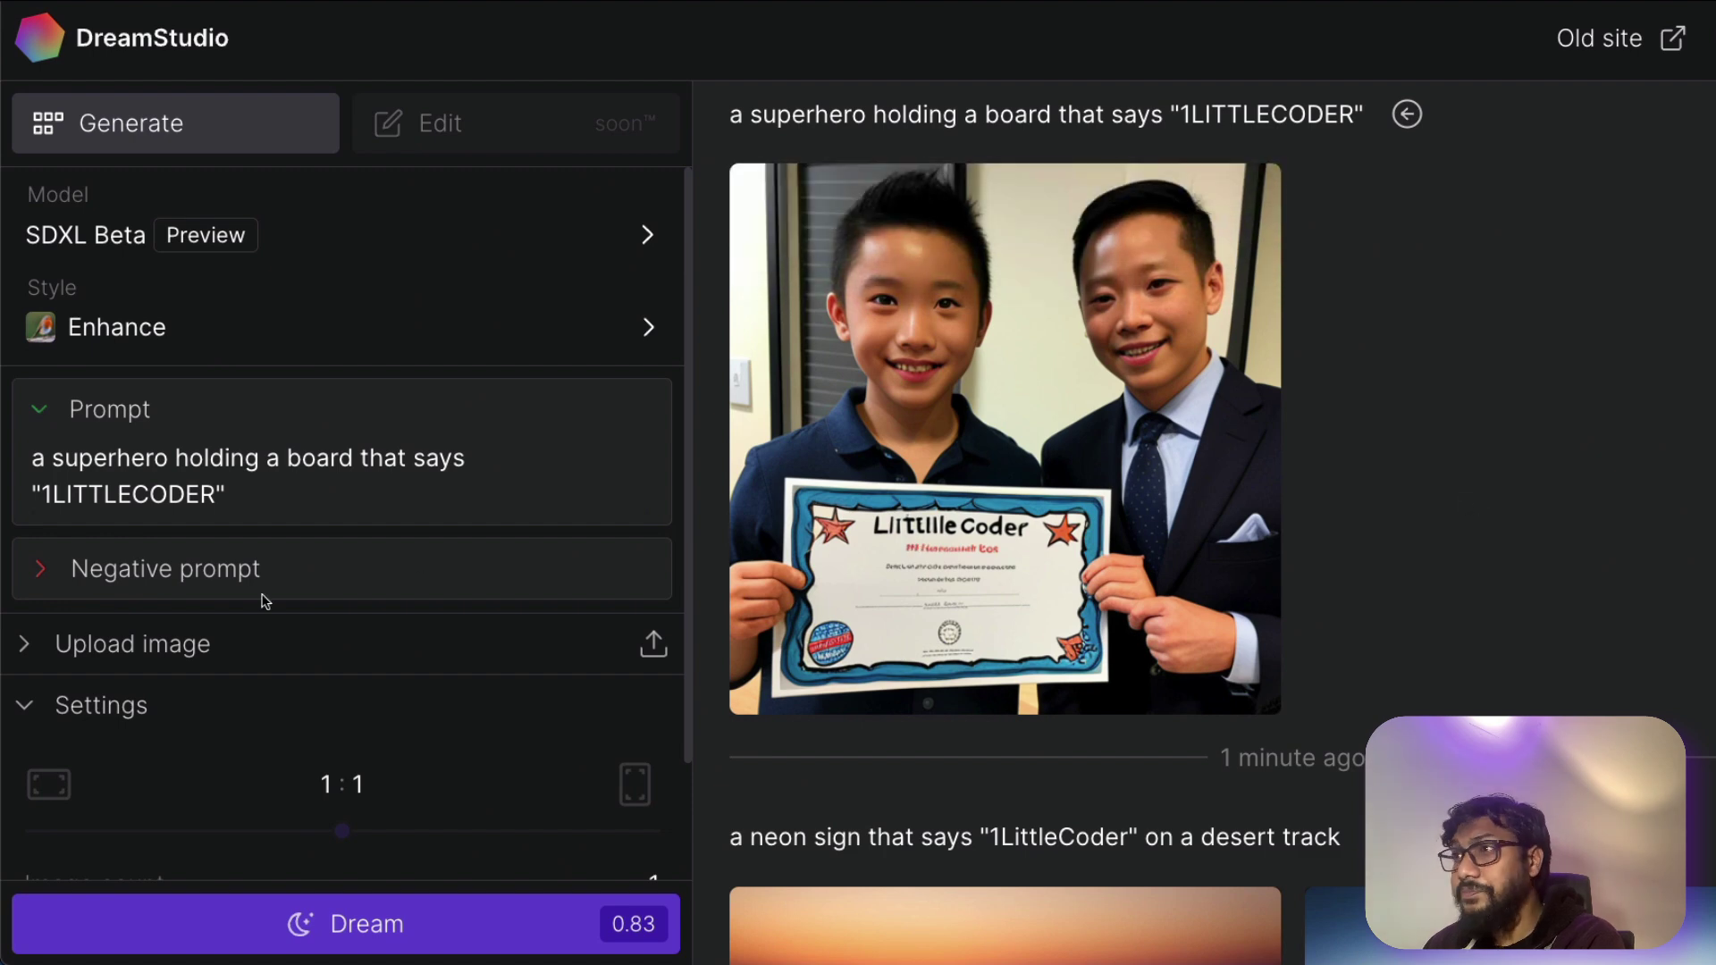
left_click(374, 498)
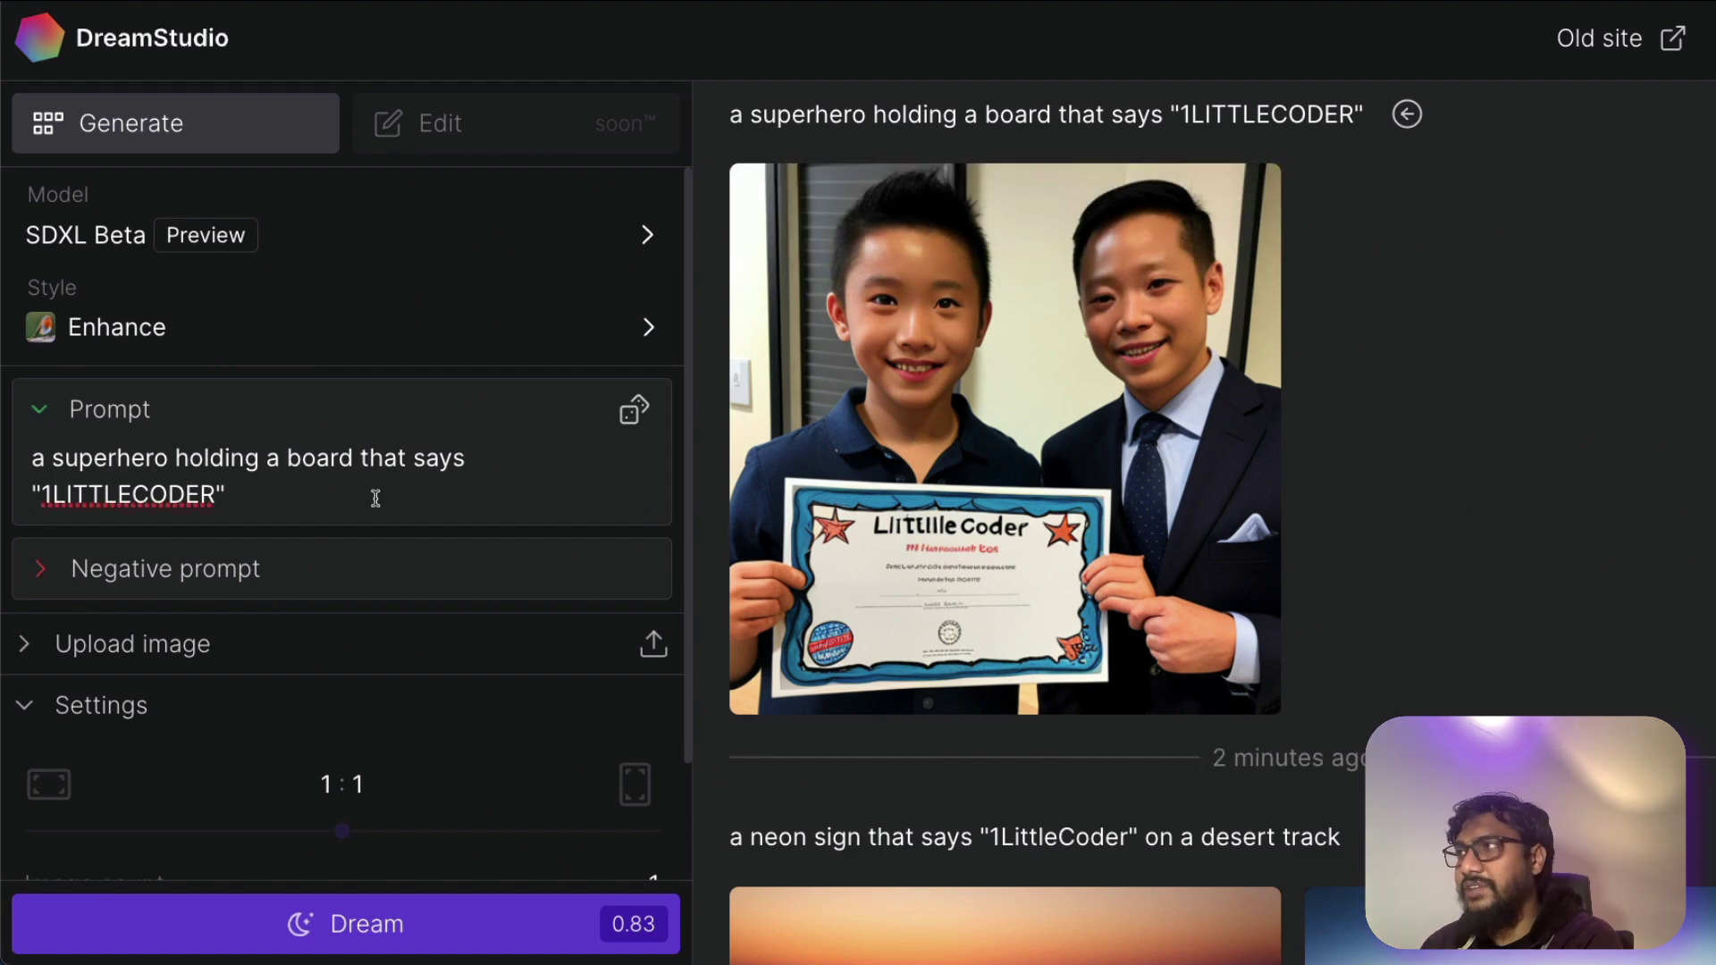
key("ctrl+a")
key("BackSpace")
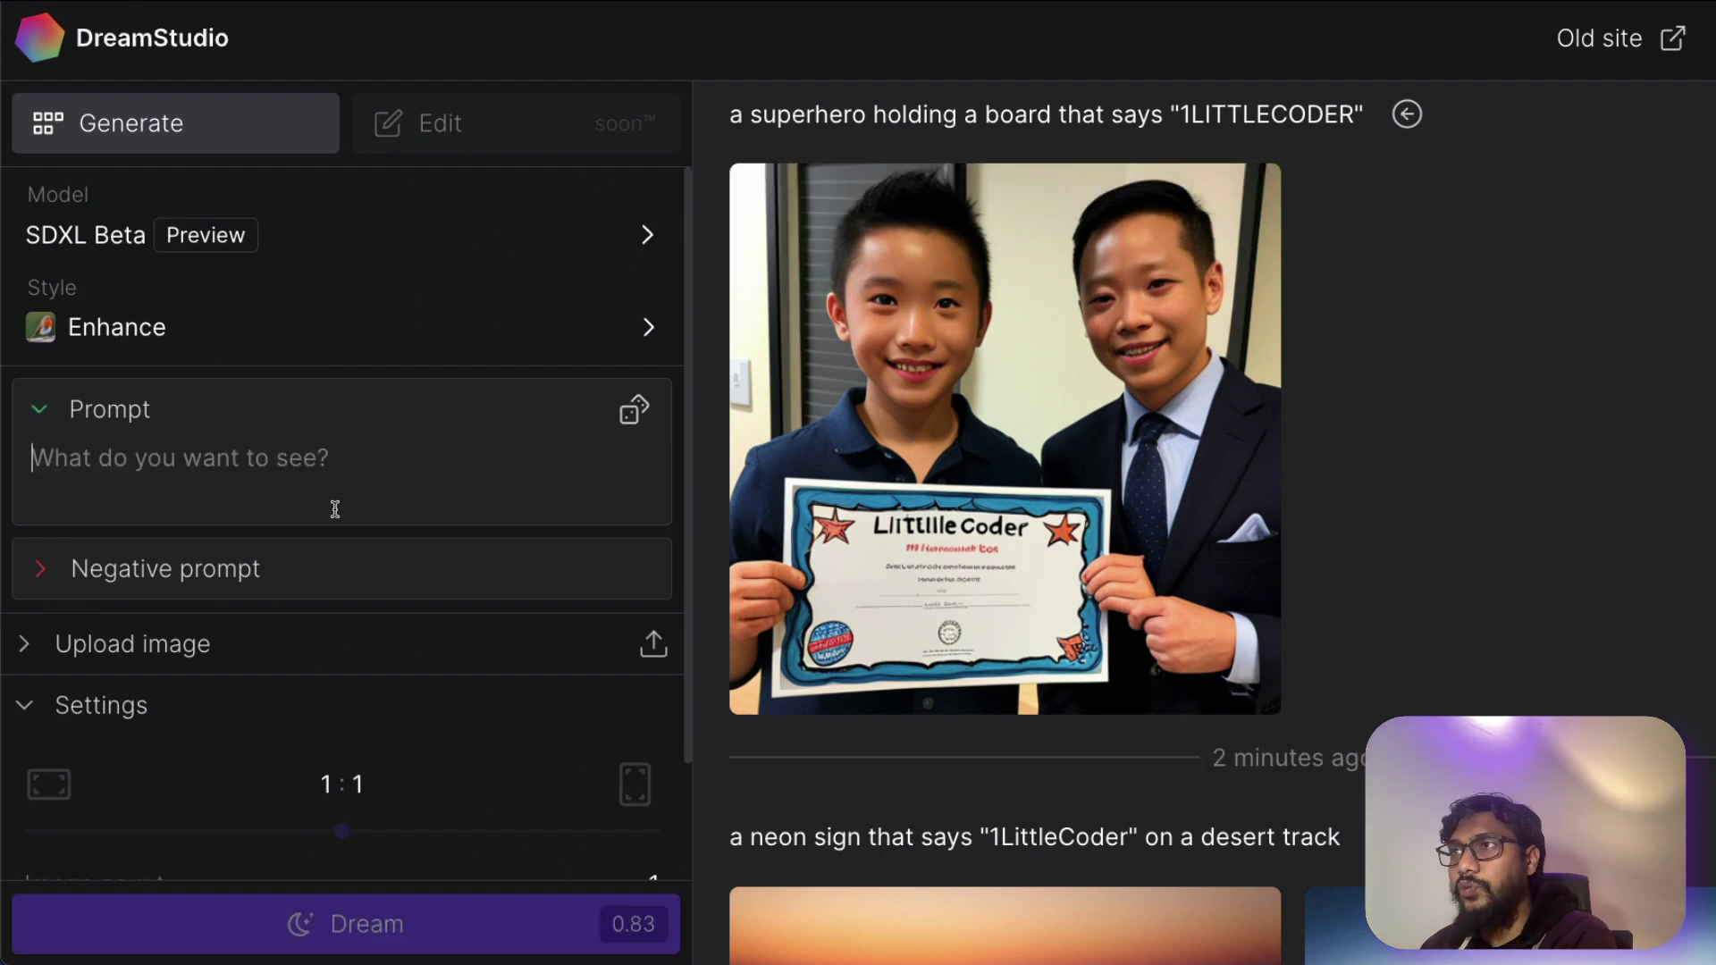
left_click(196, 332)
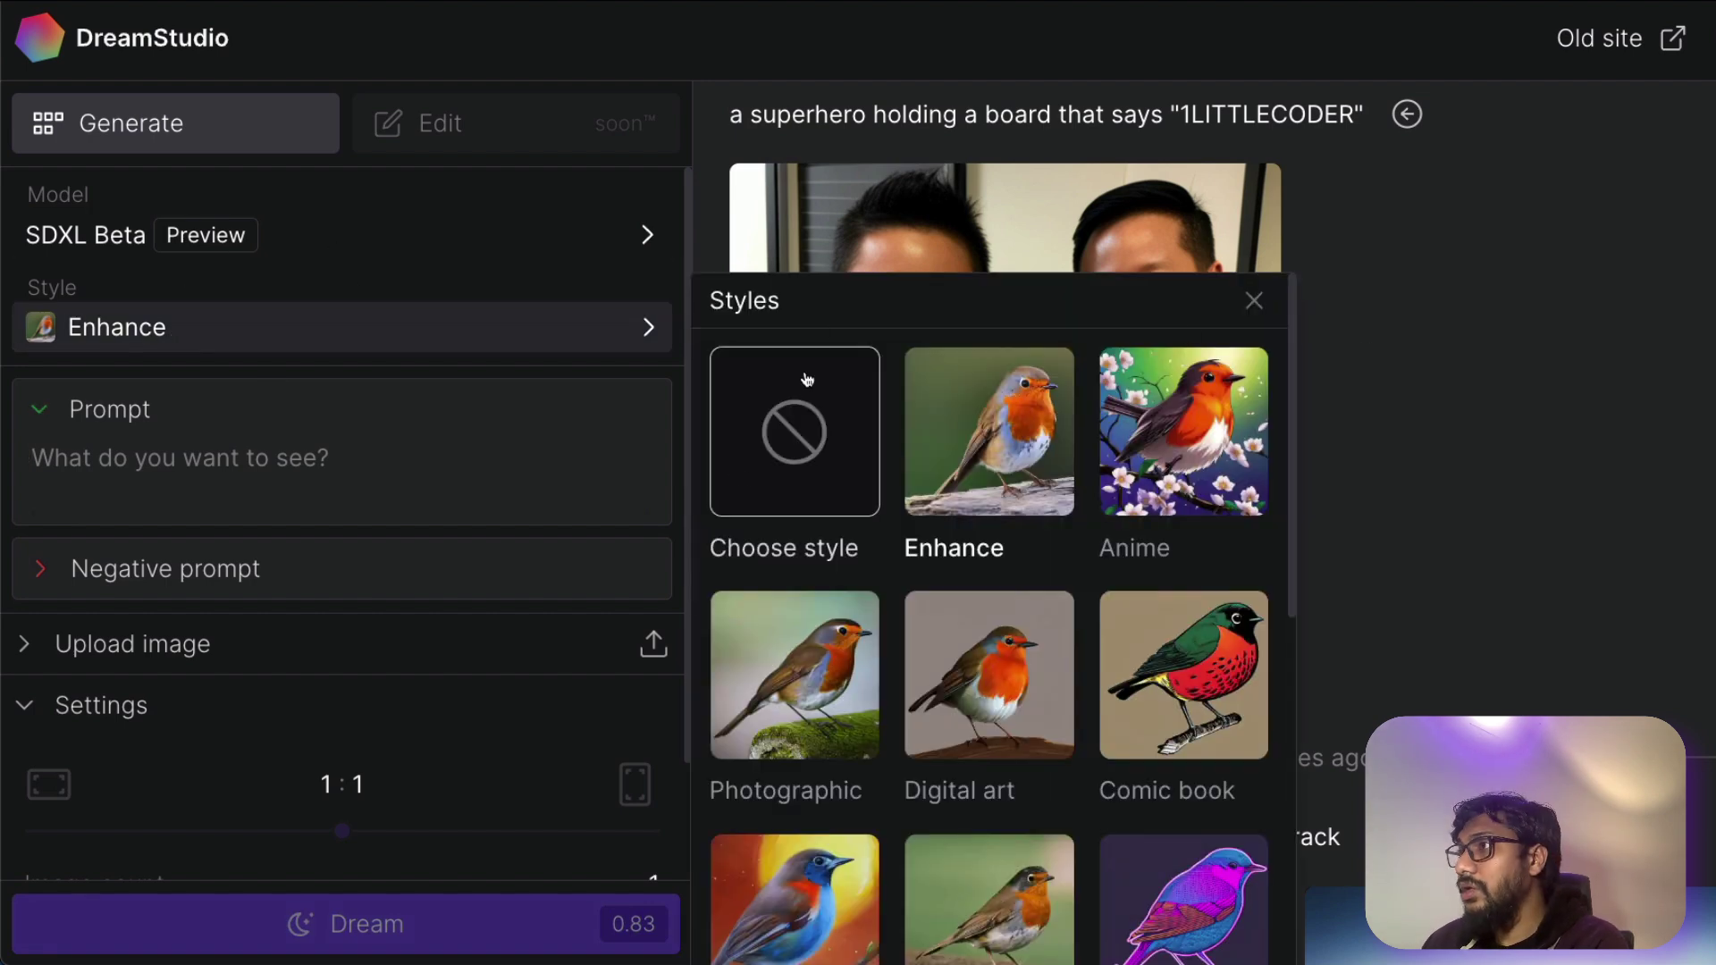
left_click(1566, 482)
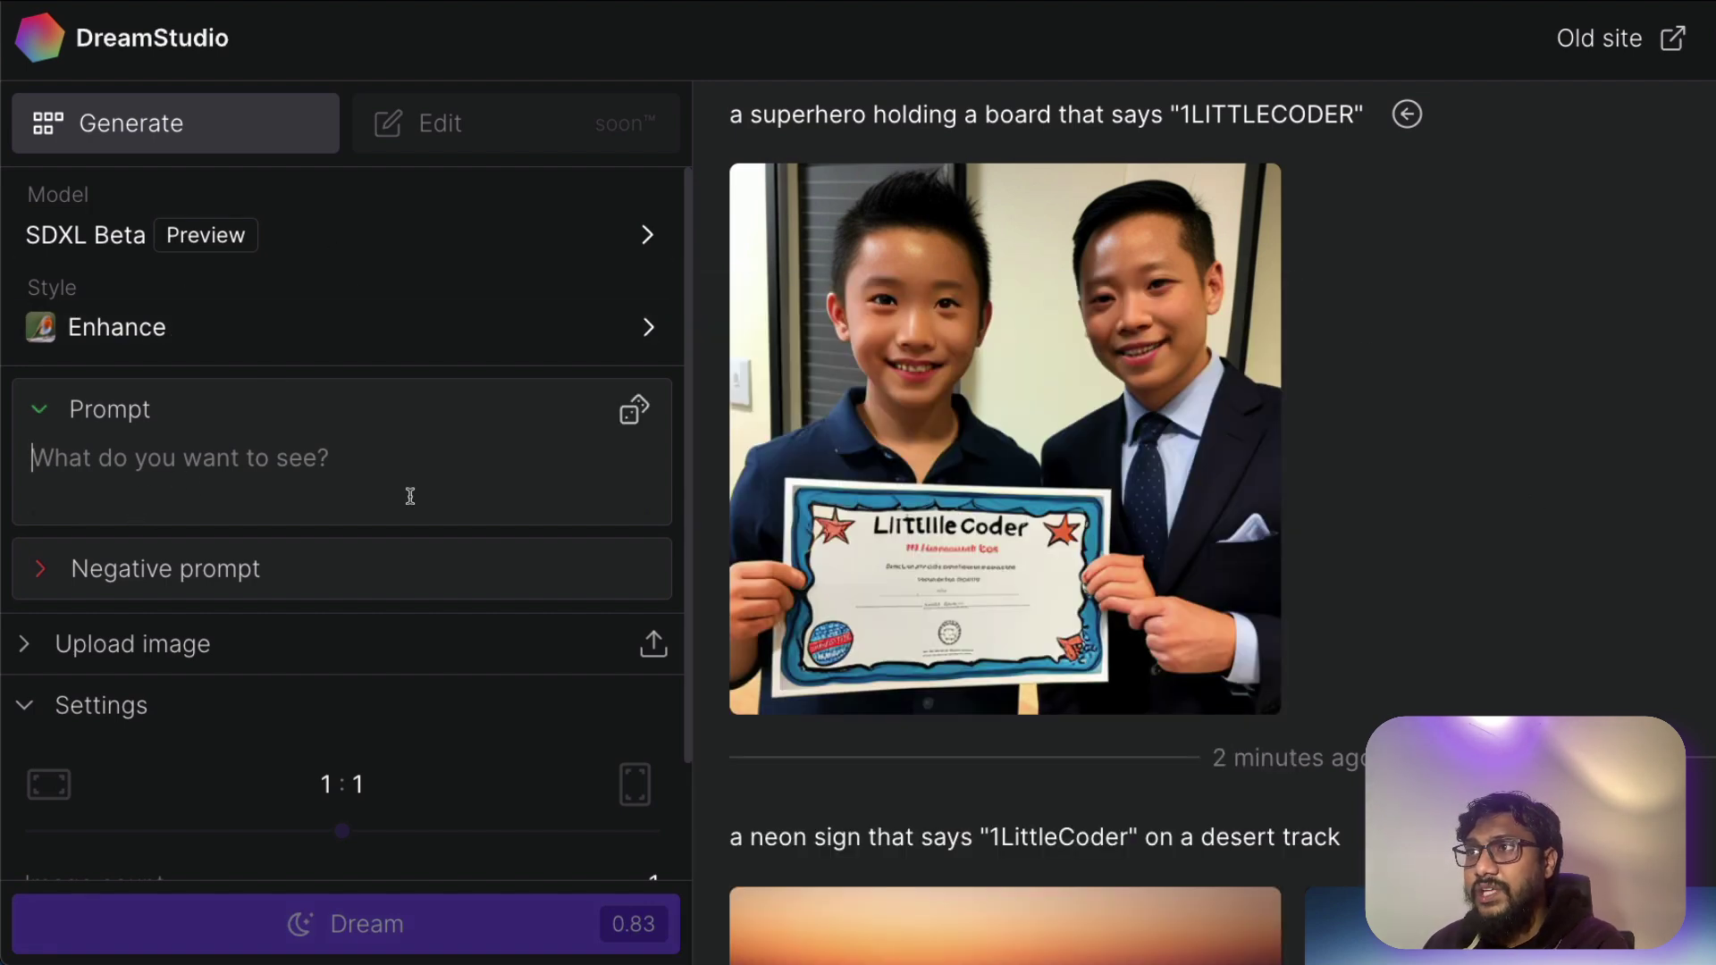
left_click(134, 563)
scroll(170, 577, "down", 1)
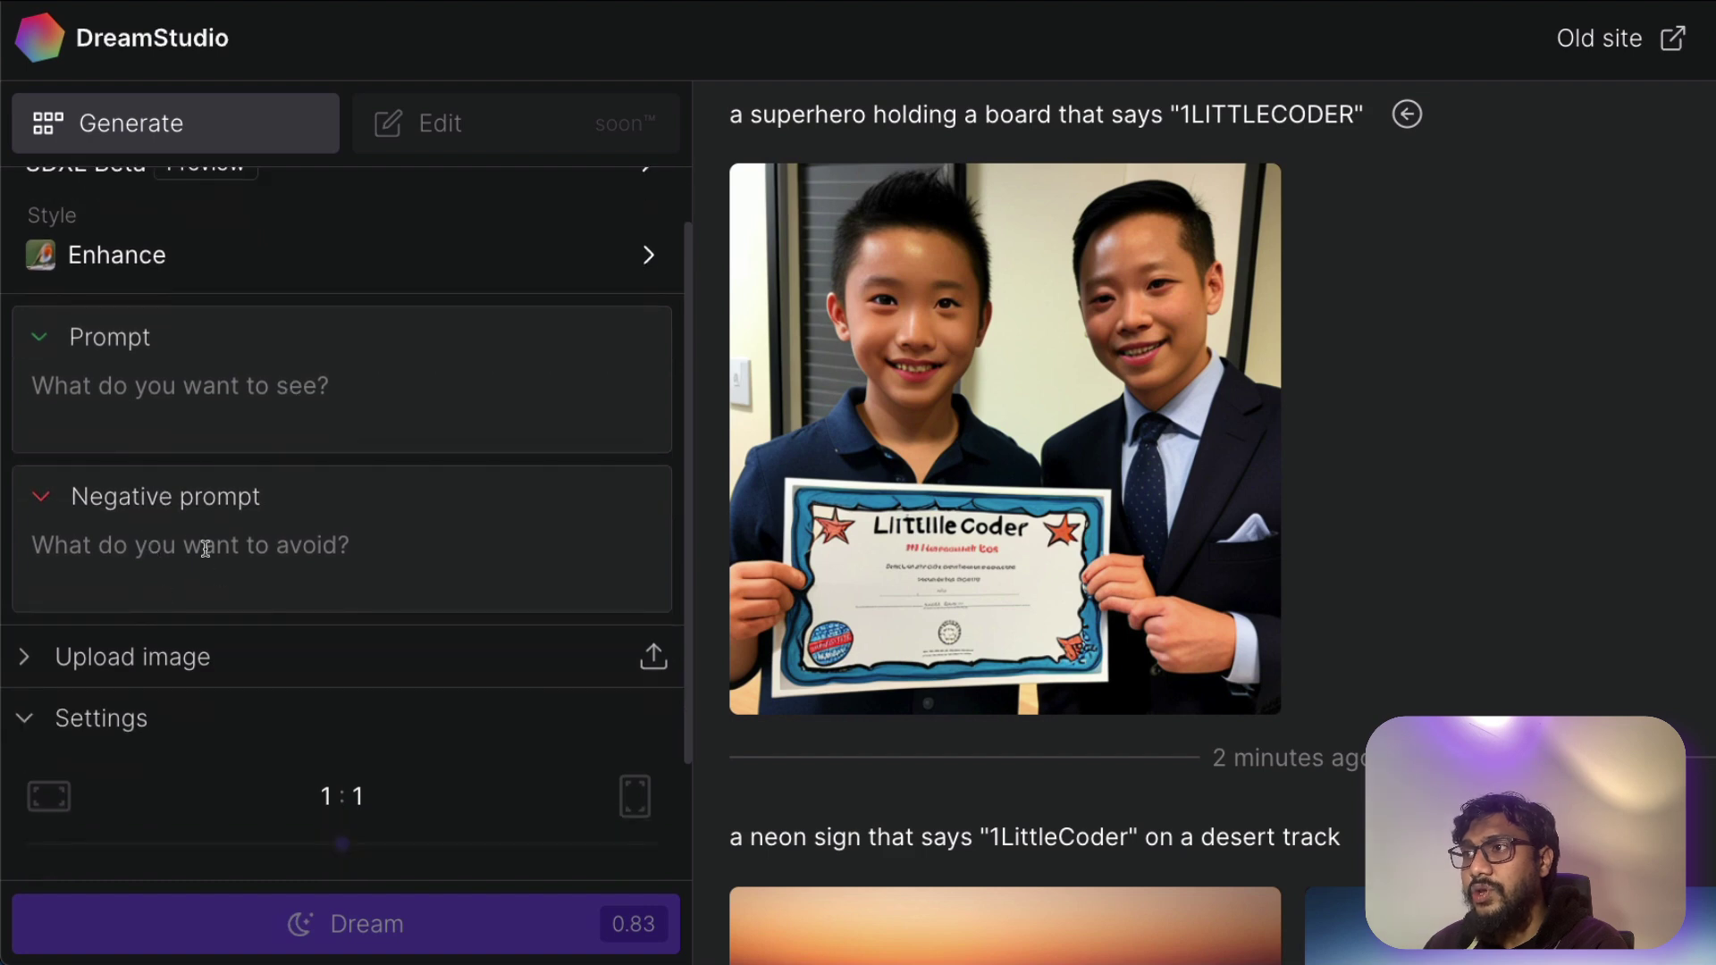
left_click(72, 657)
scroll(165, 567, "down", 1)
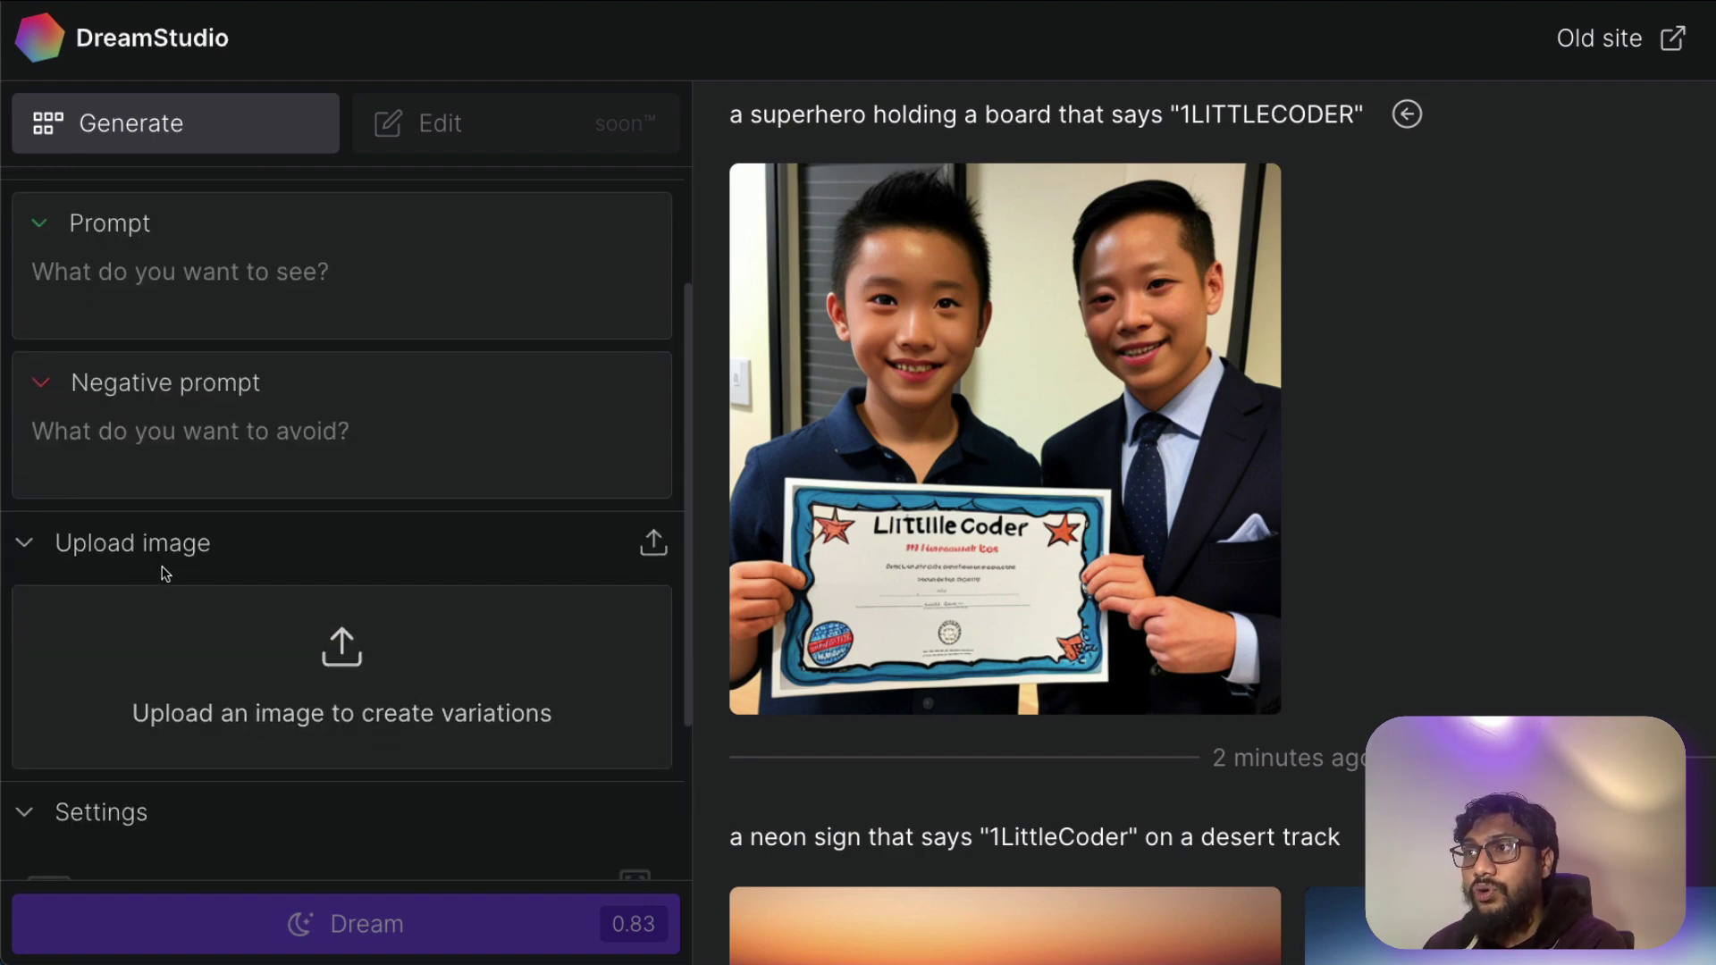
left_click(146, 547)
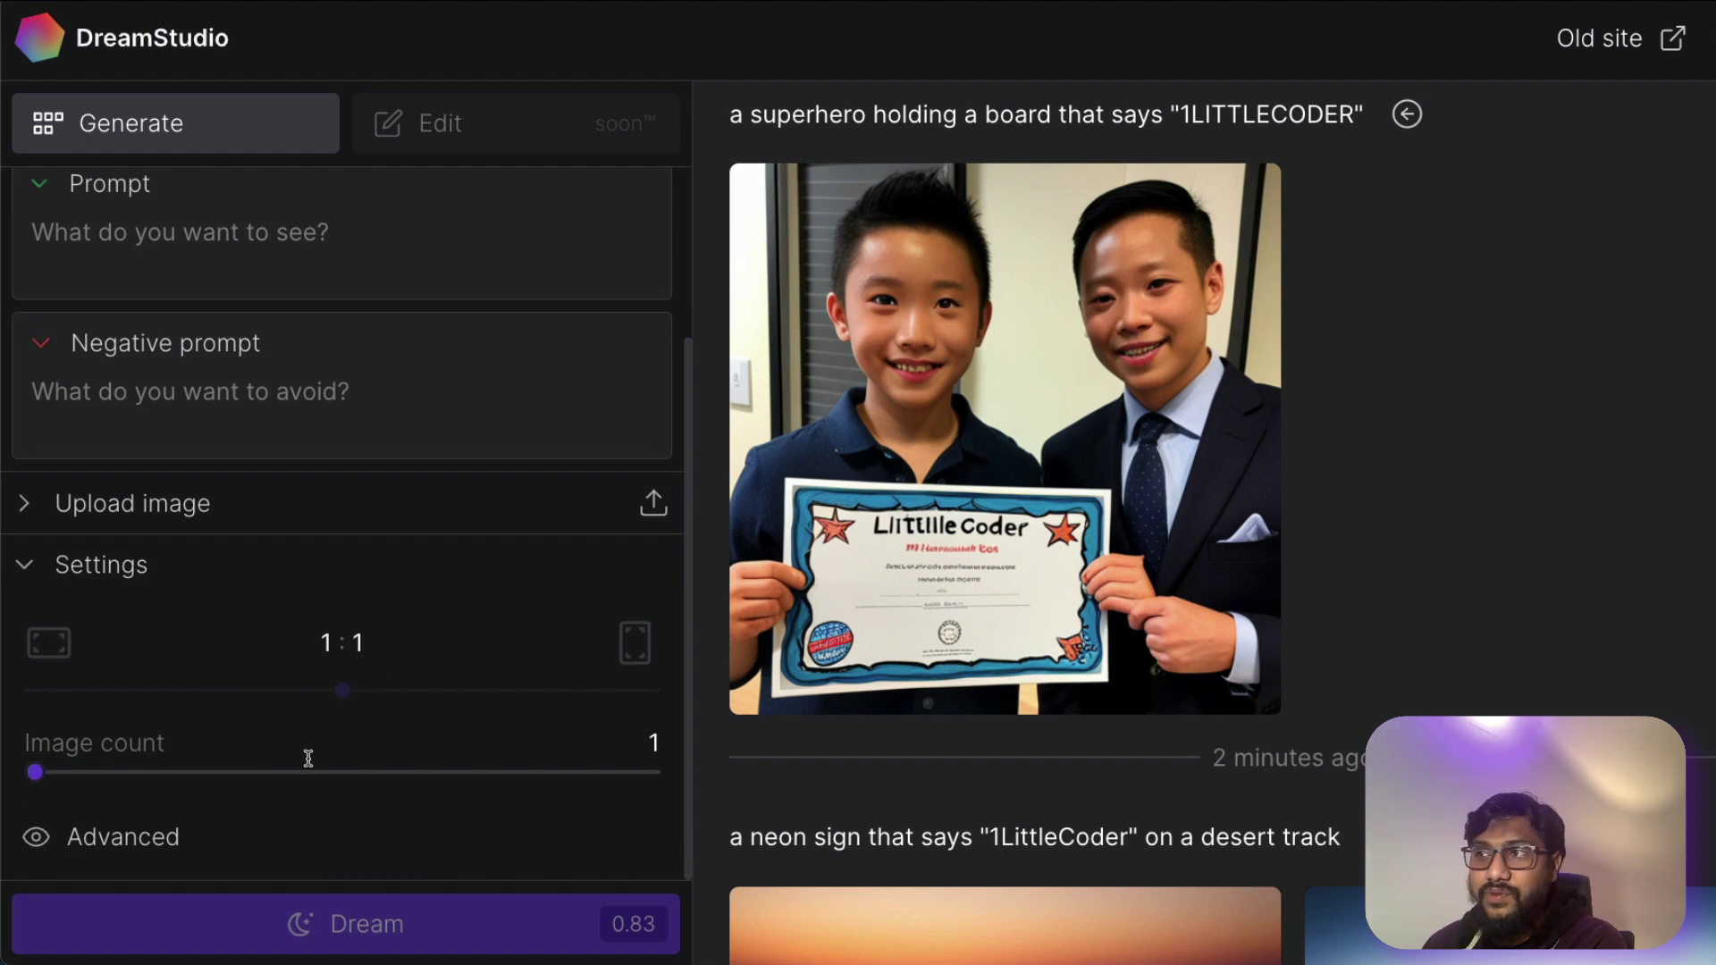
left_click(119, 837)
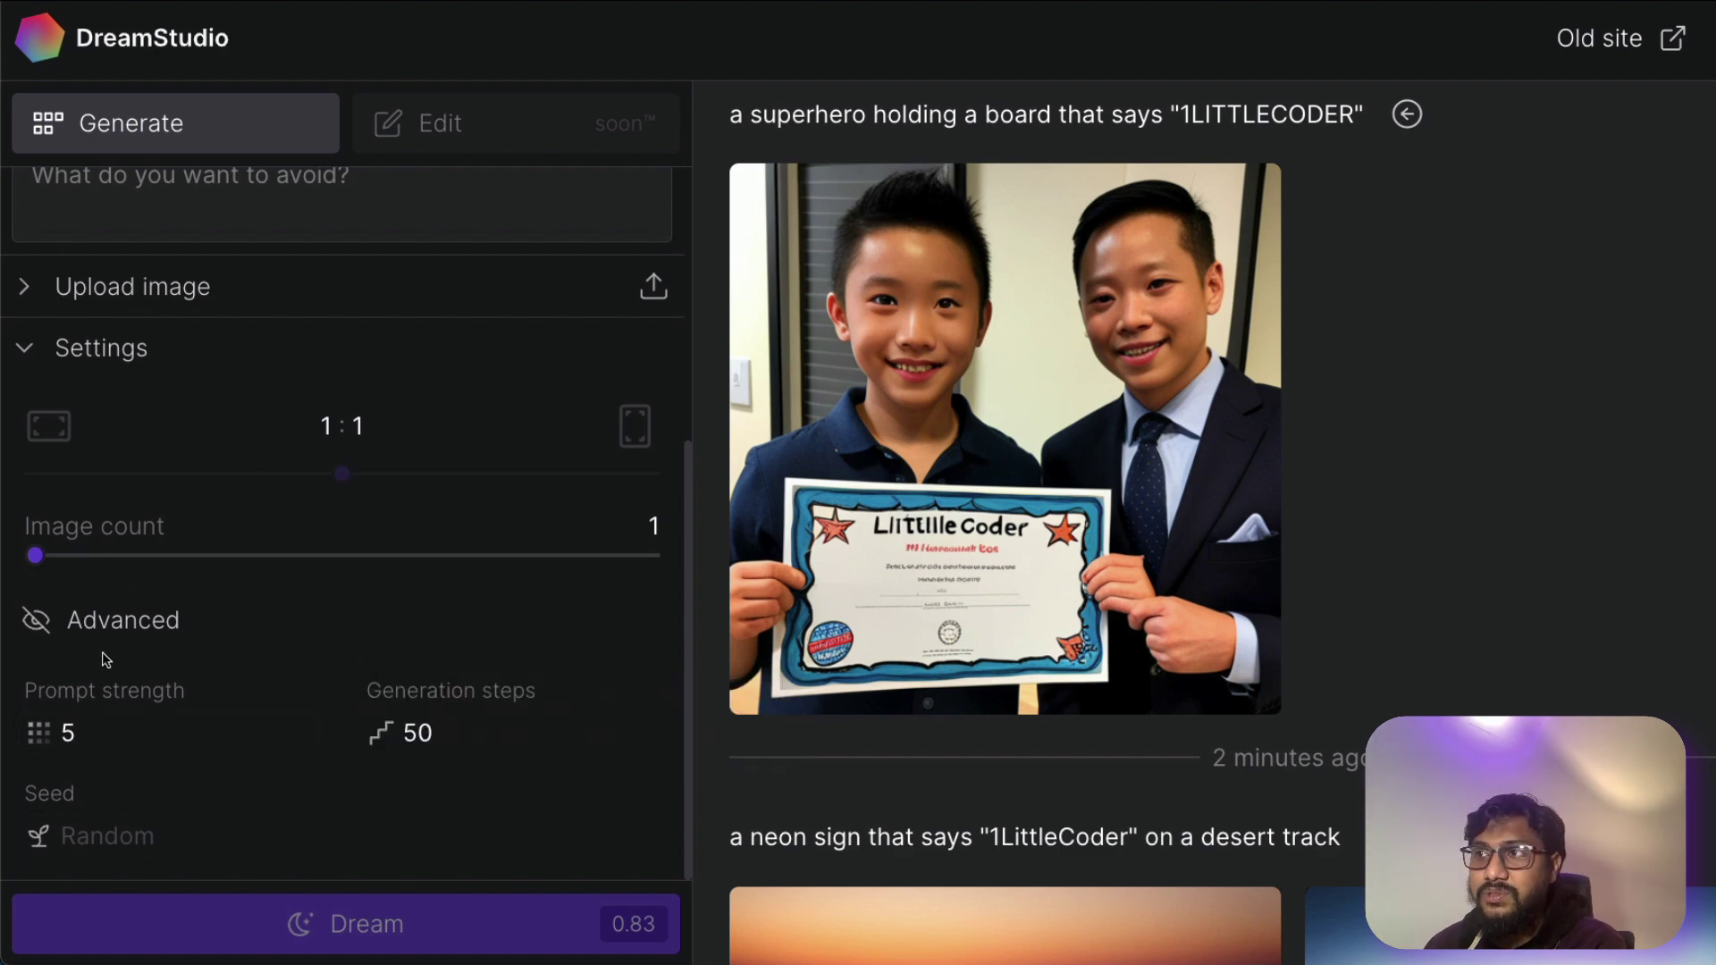
left_click(103, 620)
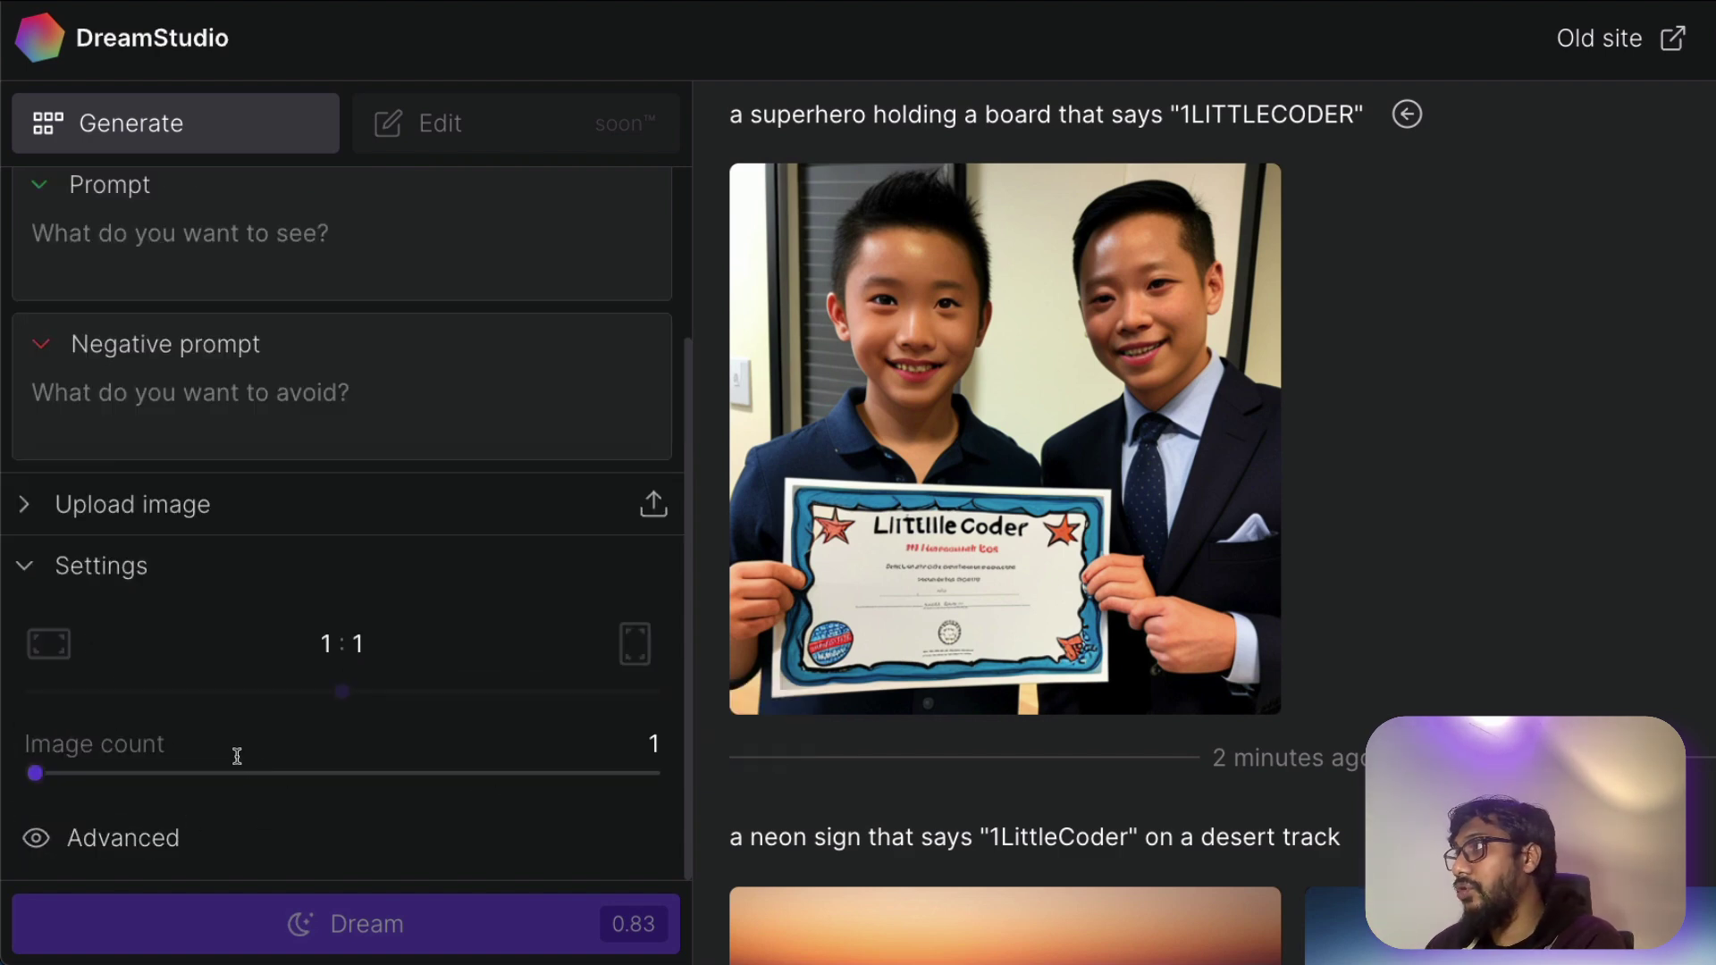
scroll(1482, 666, "down", 6)
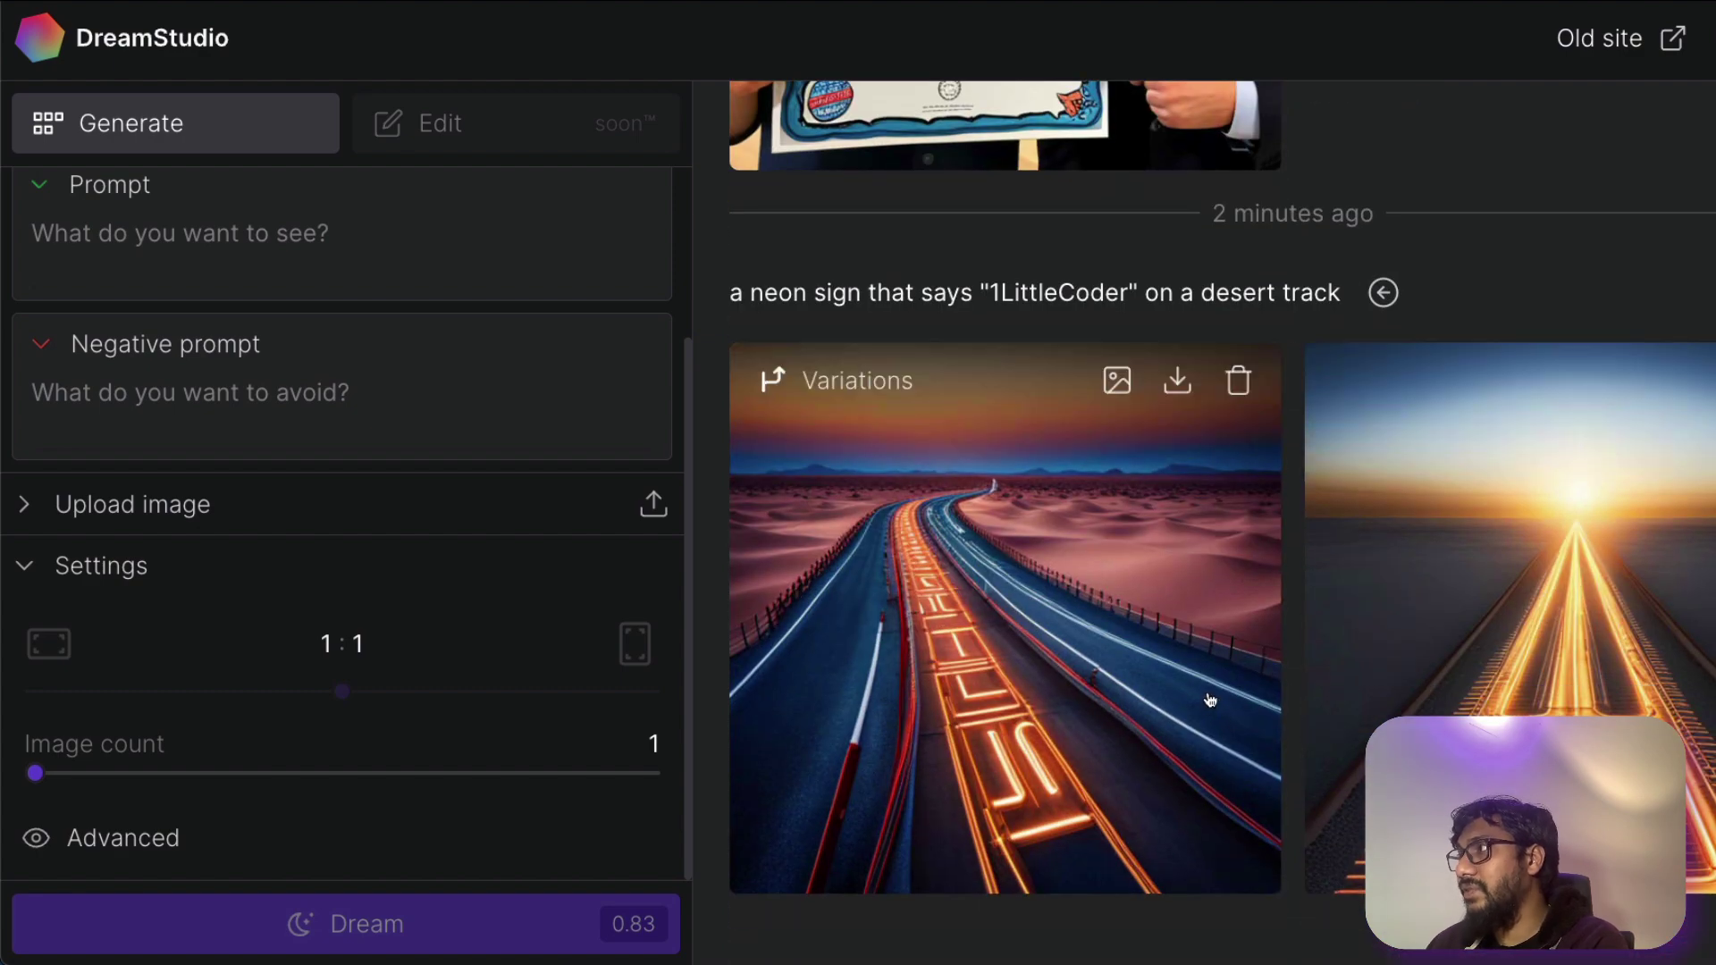
scroll(1209, 700, "up", 6)
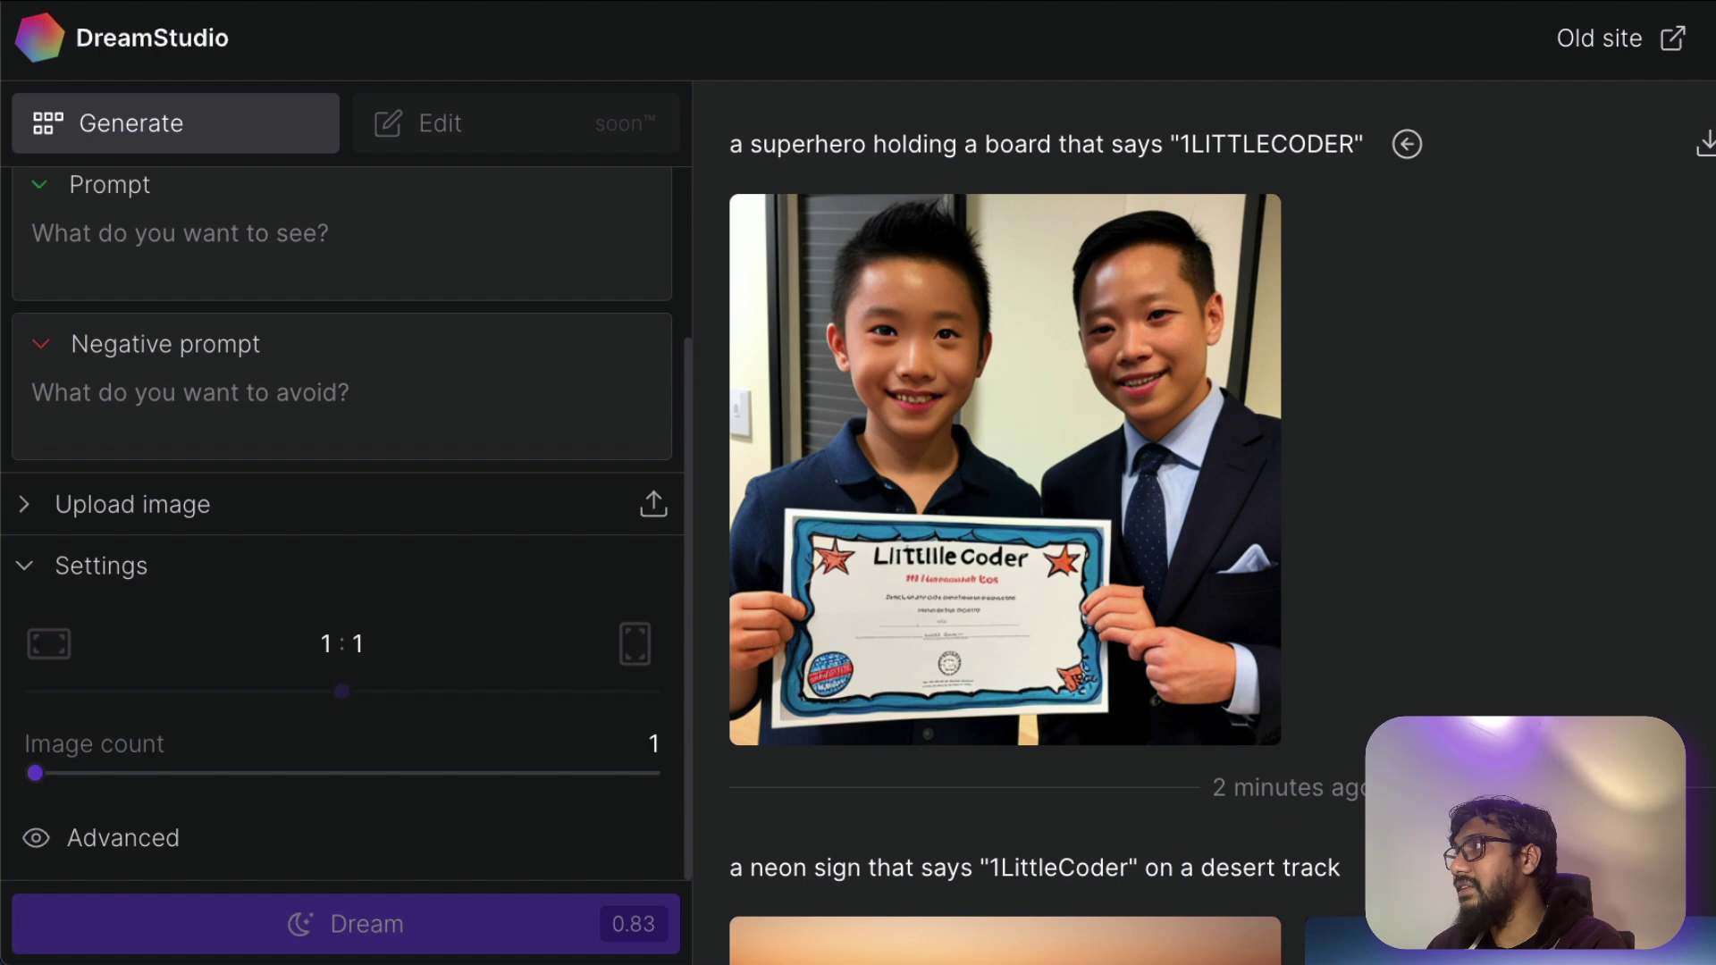
scroll(1450, 656, "down", 8)
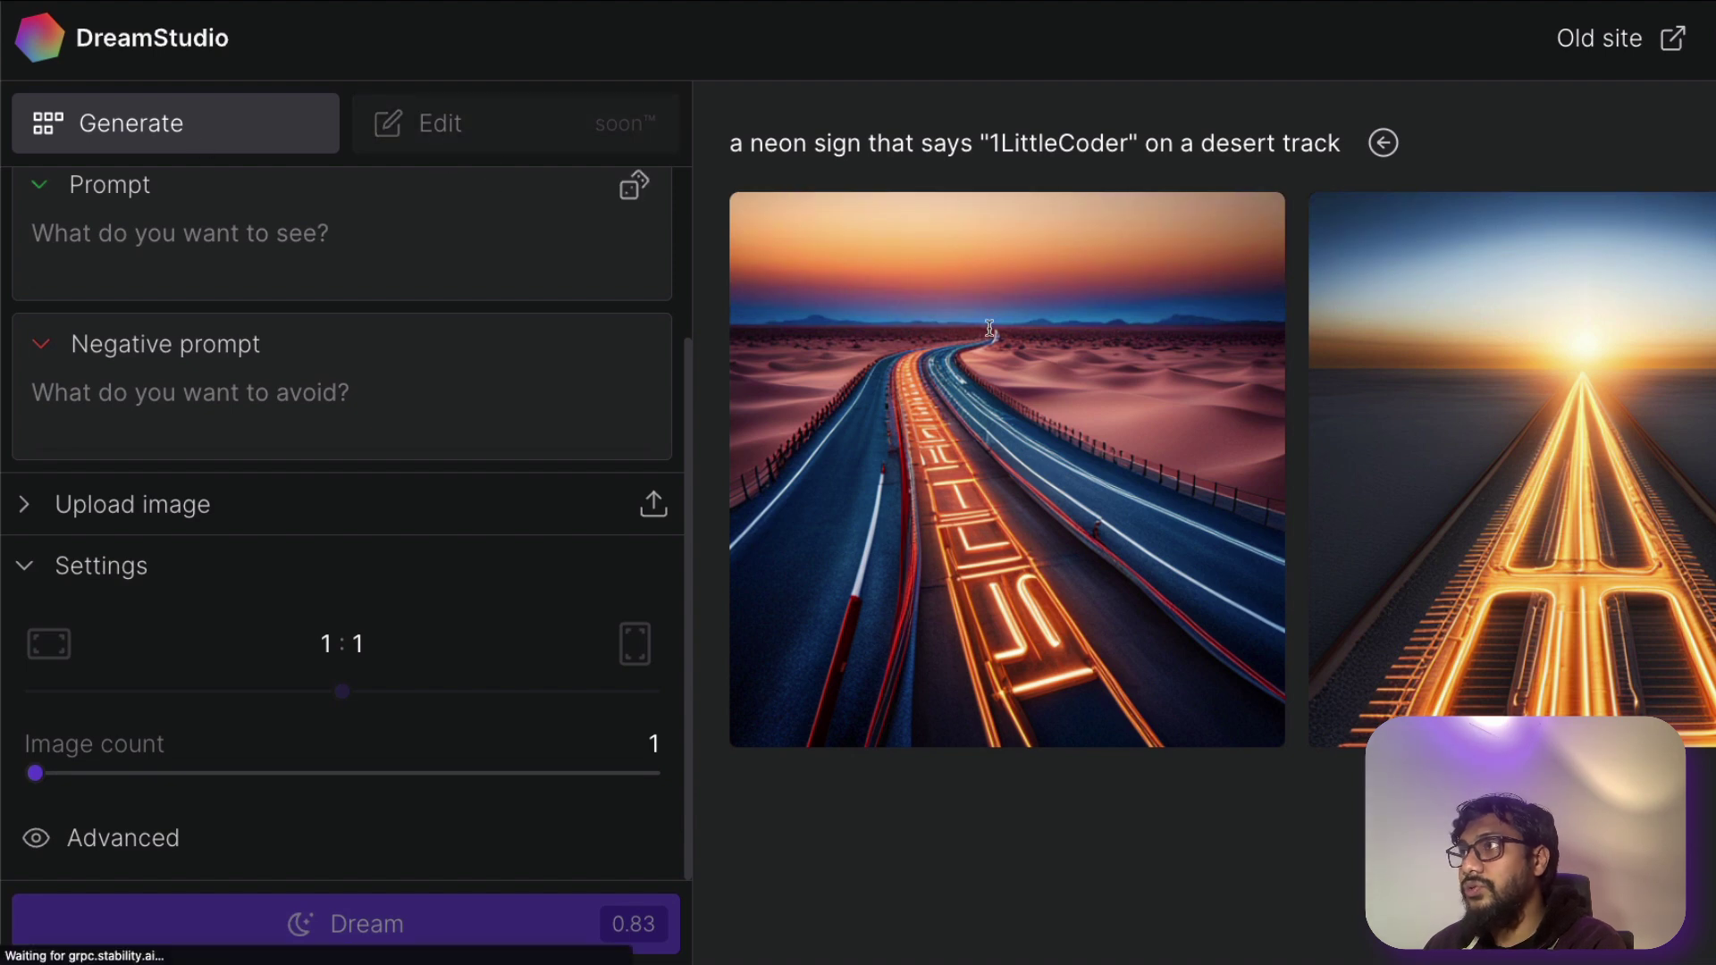
scroll(243, 323, "up", 3)
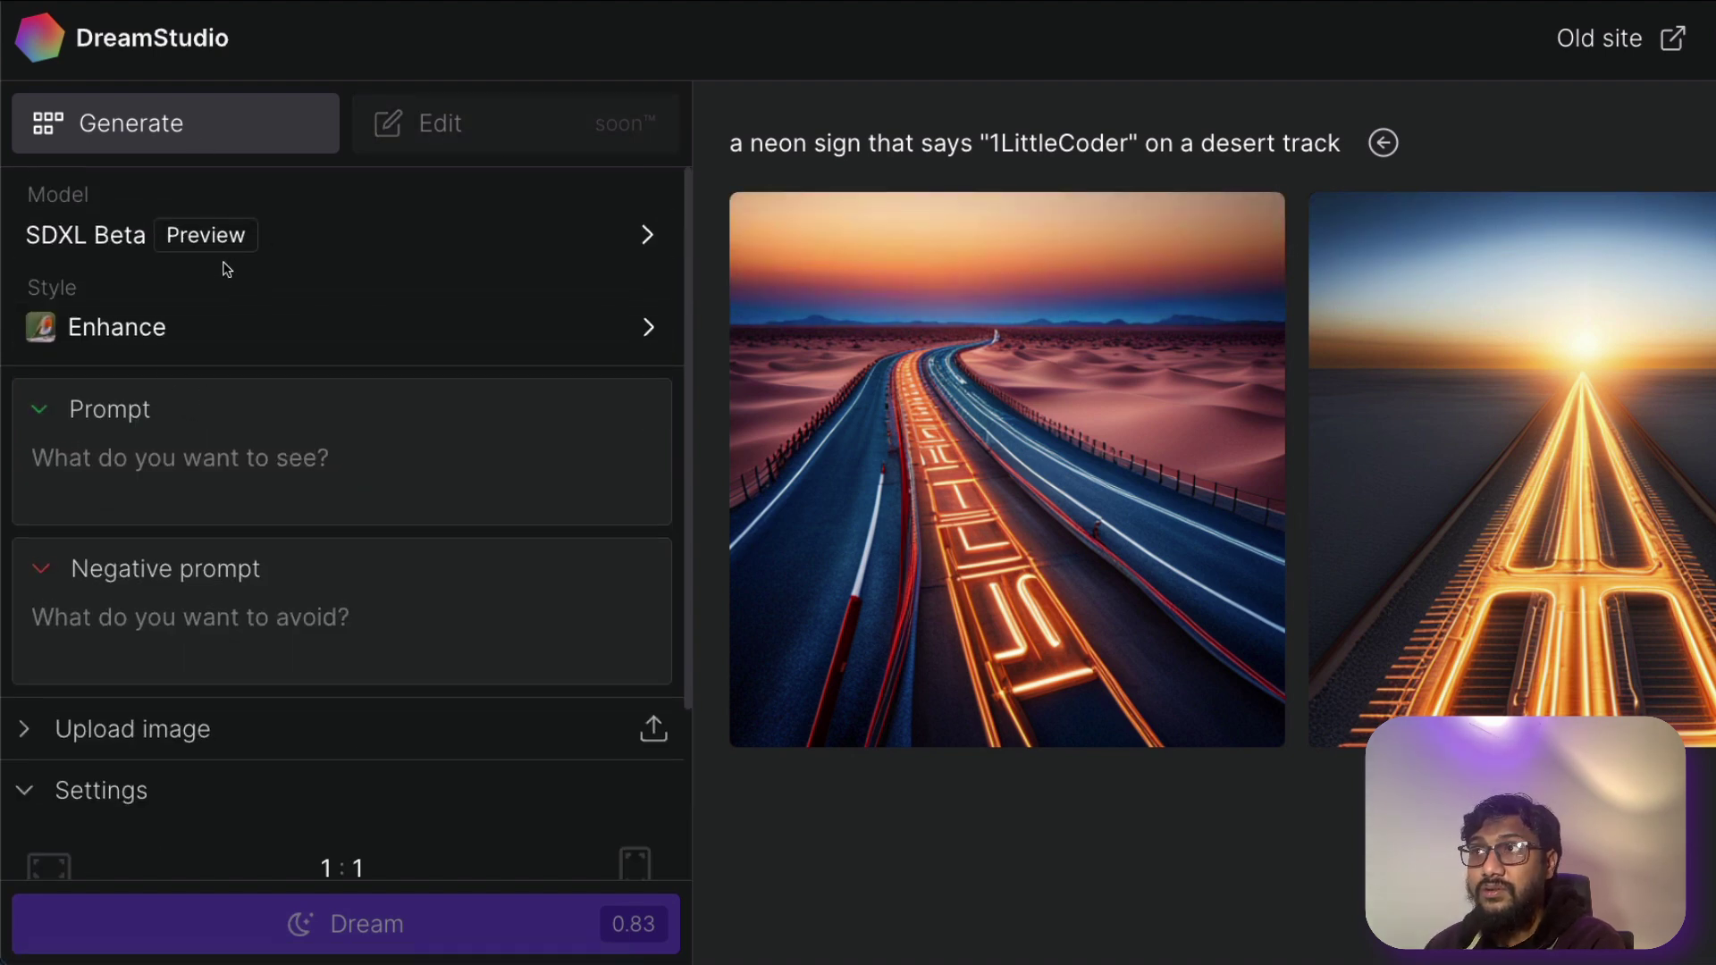
- Replace the prompt with 'Ted Lasso holding a board that says "BELIEVE"'
left_click(204, 462)
type("A")
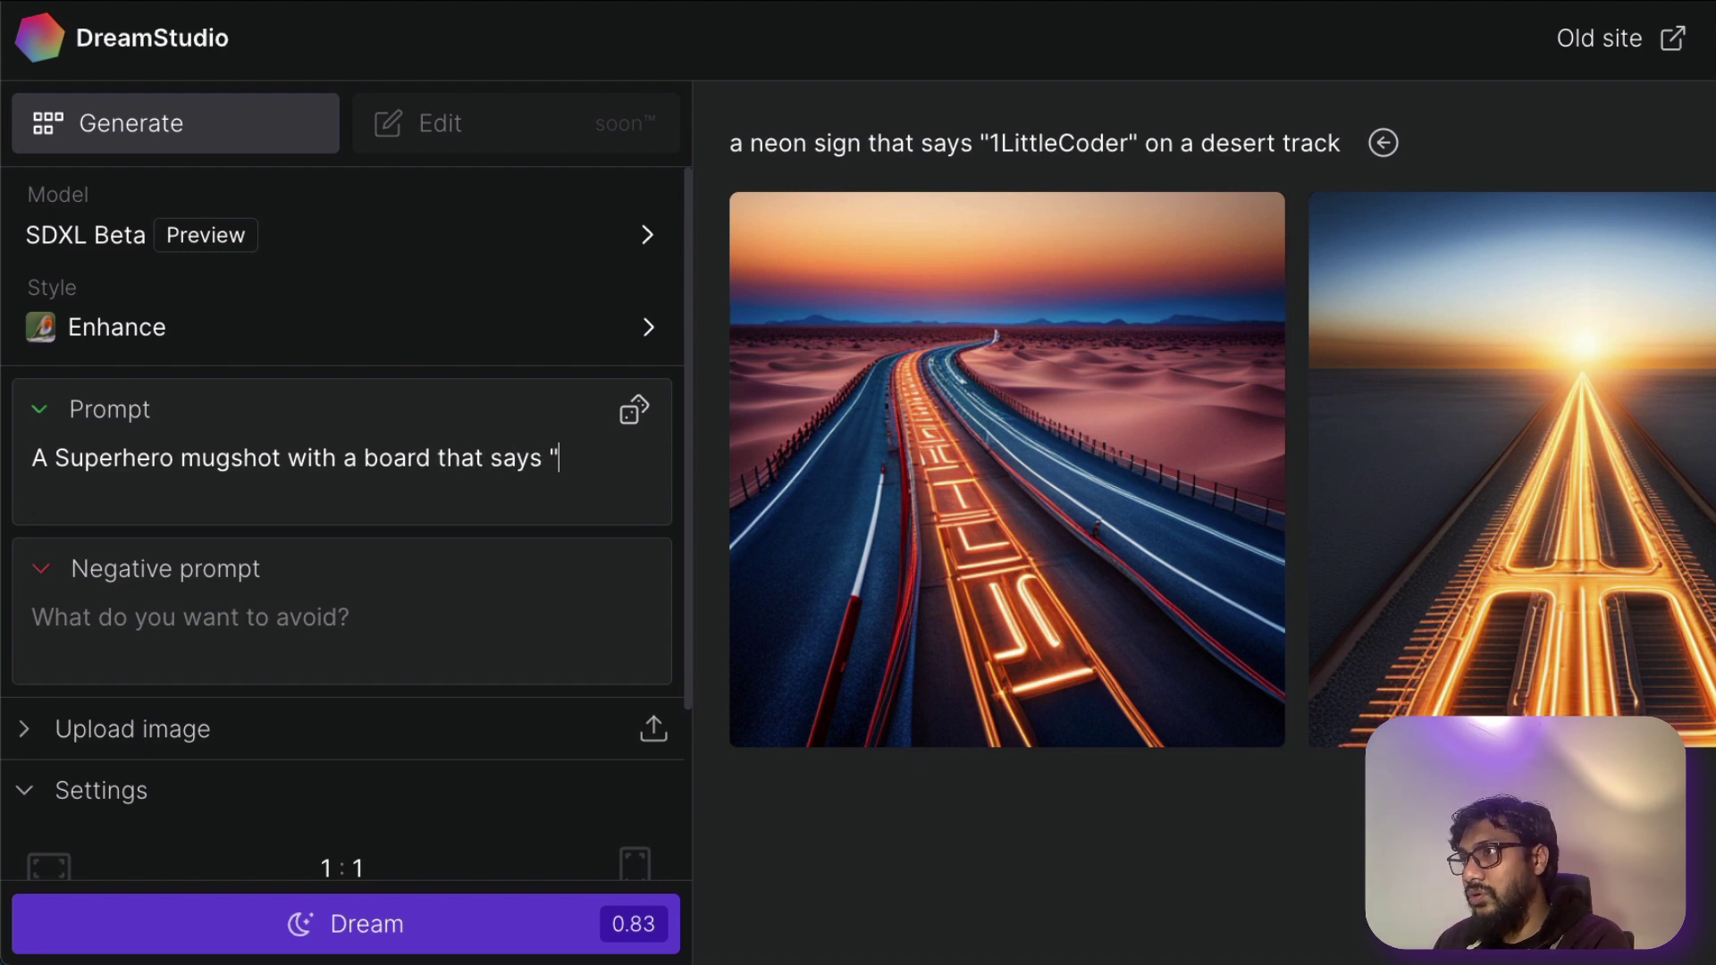
key("ctrl+a")
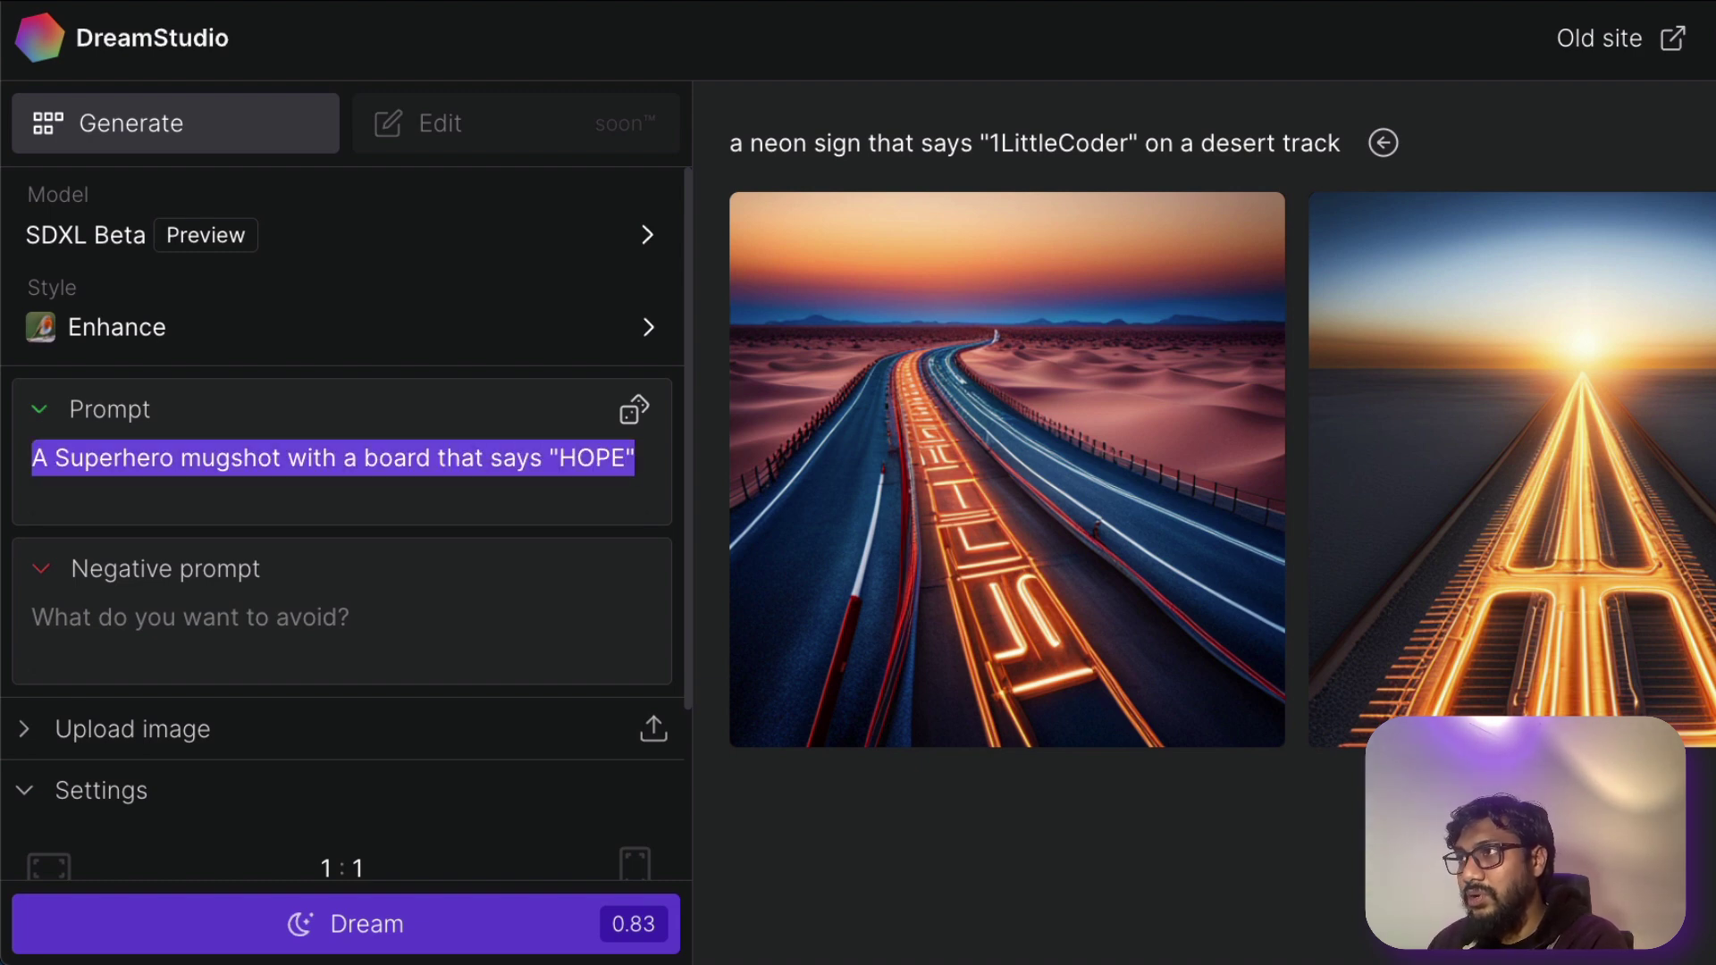
key("BackSpace")
type("Ted")
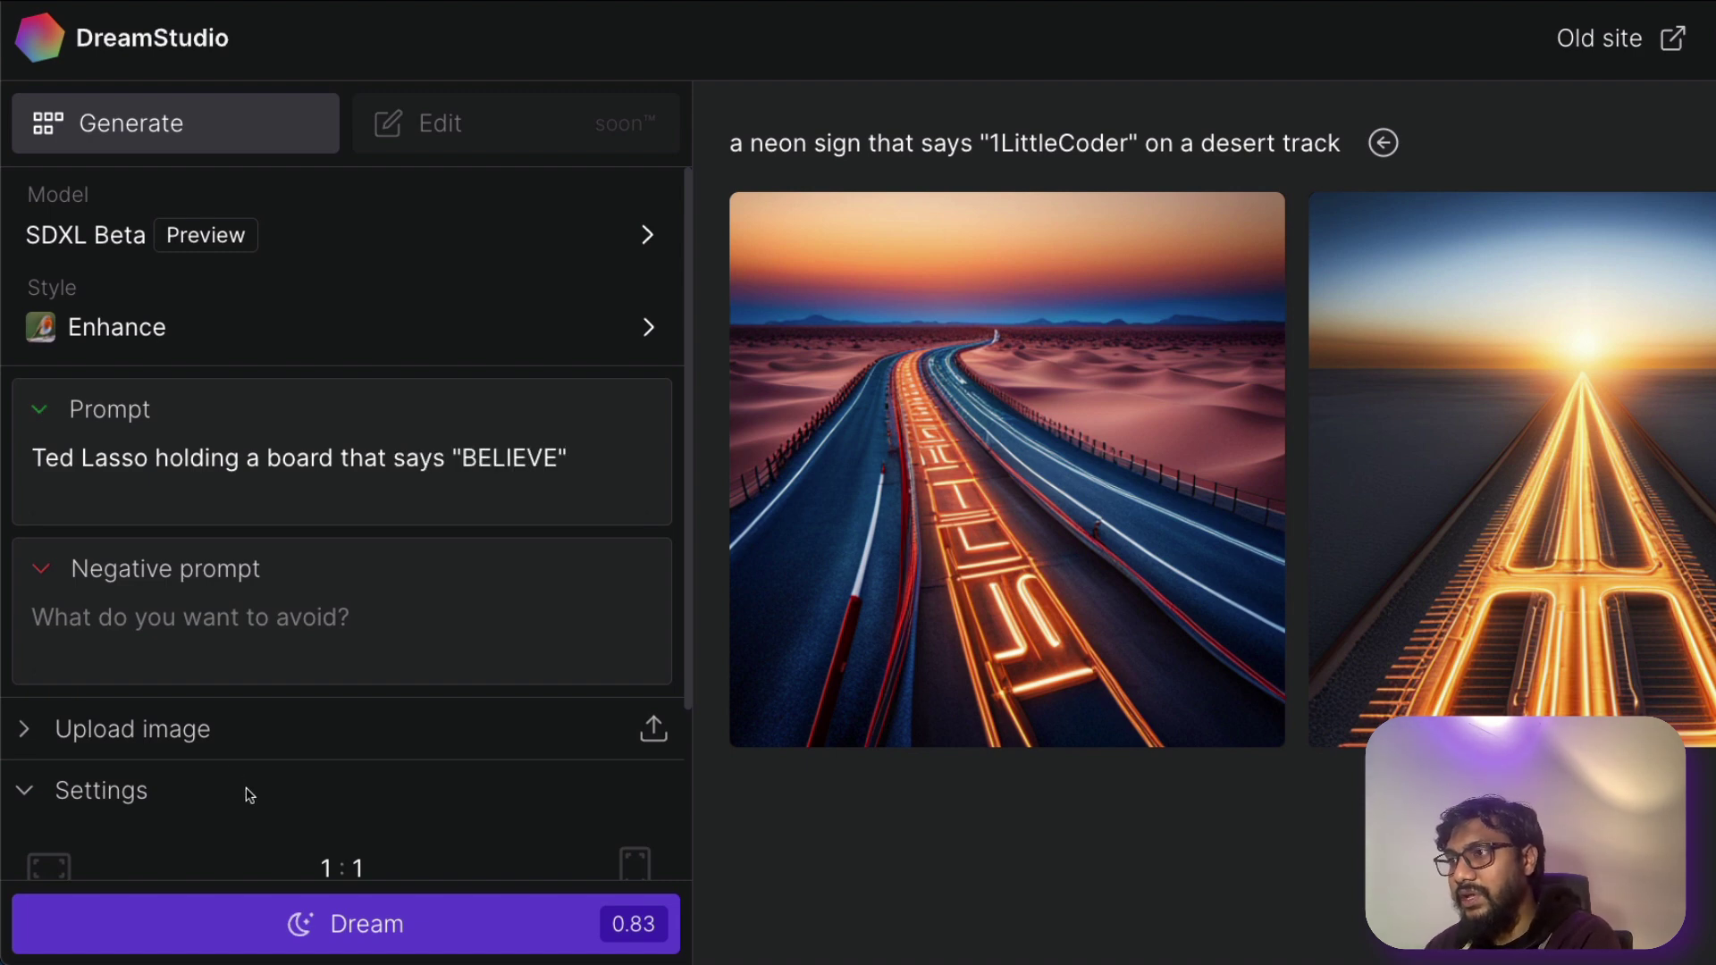
- Generate the Ted Lasso BELIEVE image and view it full size twice
left_click(338, 894)
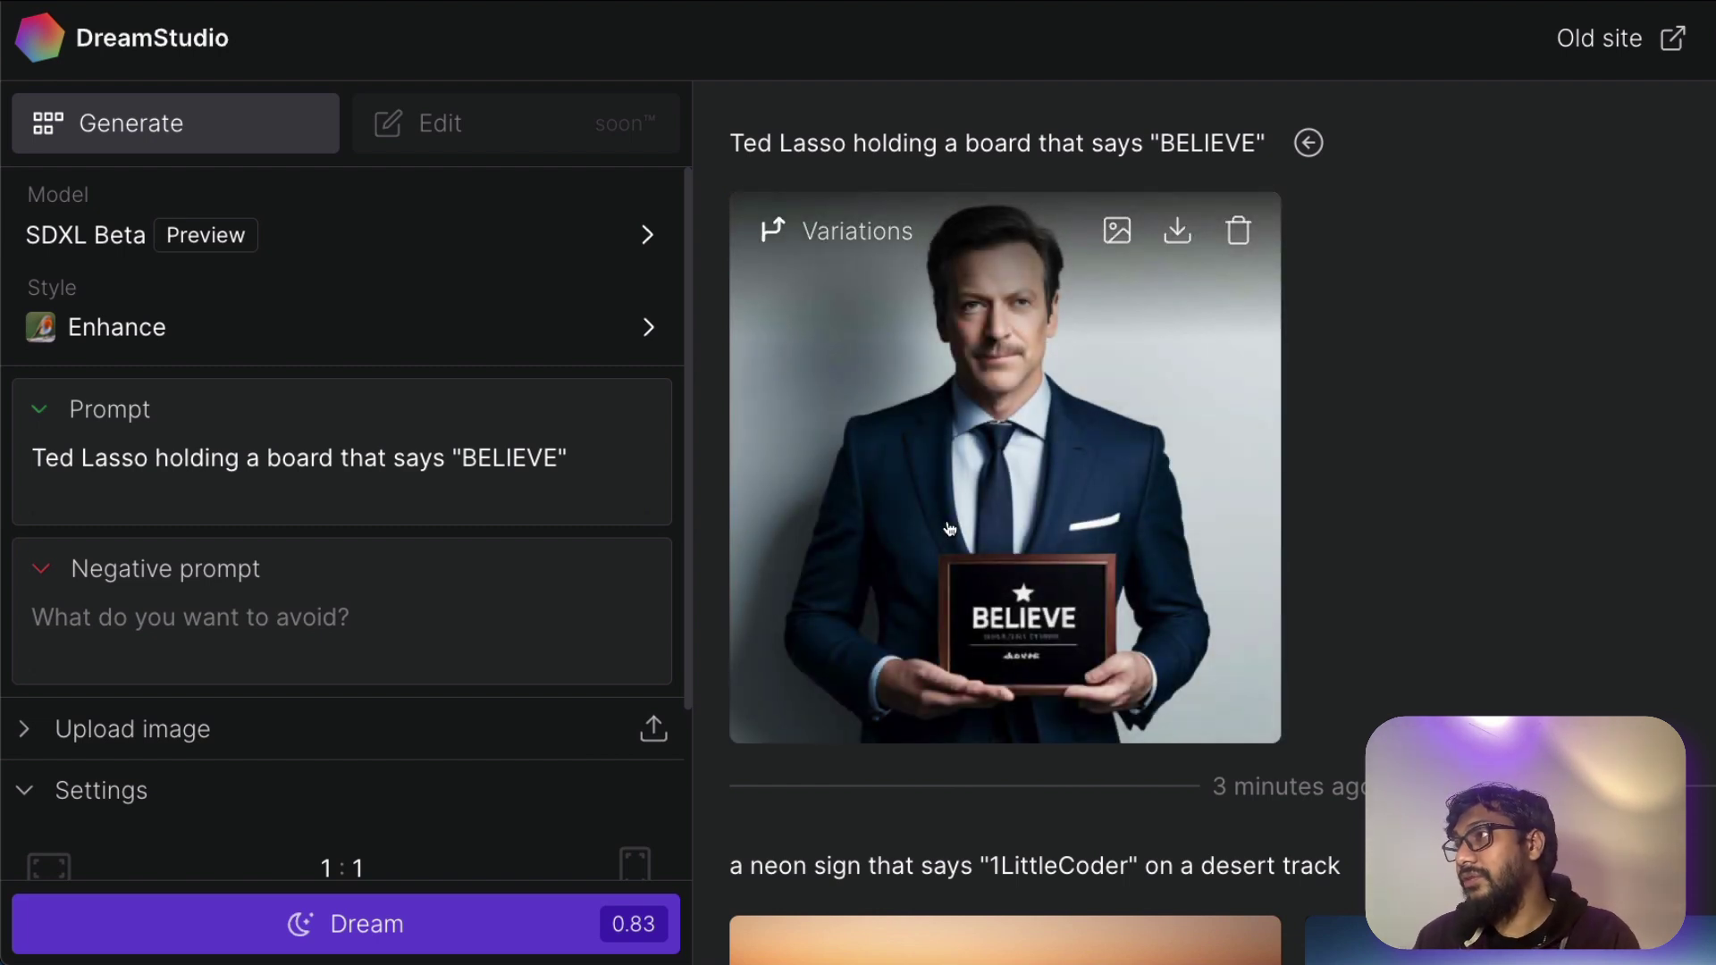
left_click(1063, 562)
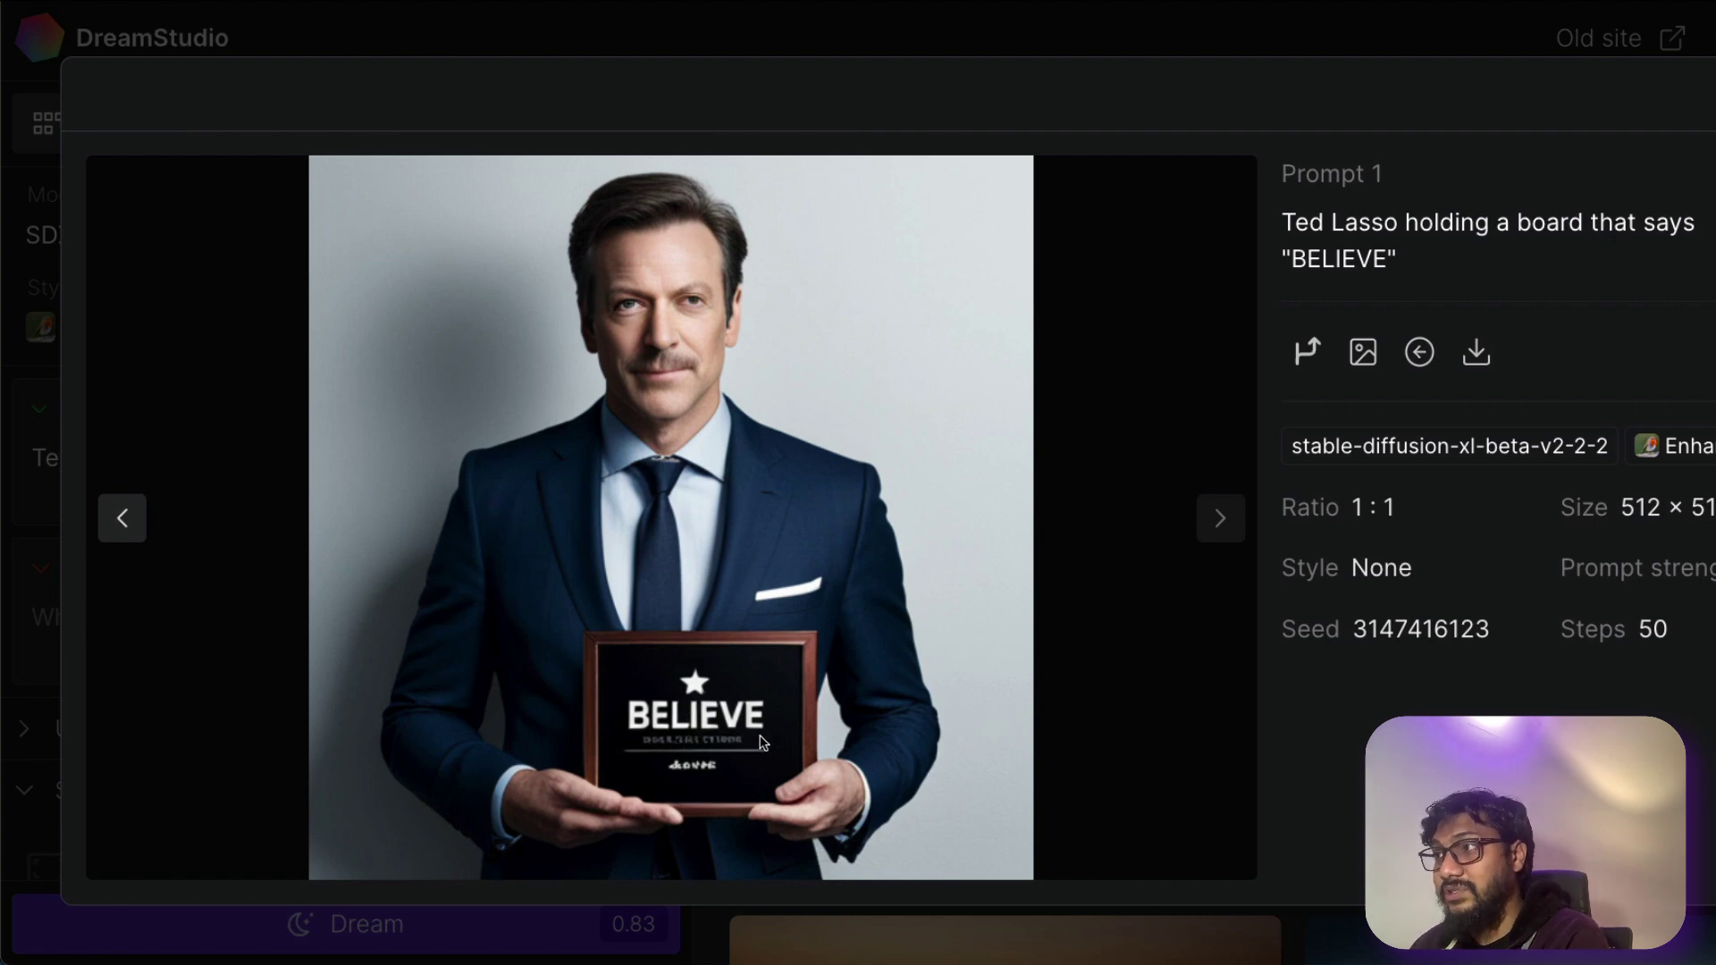
key("Escape")
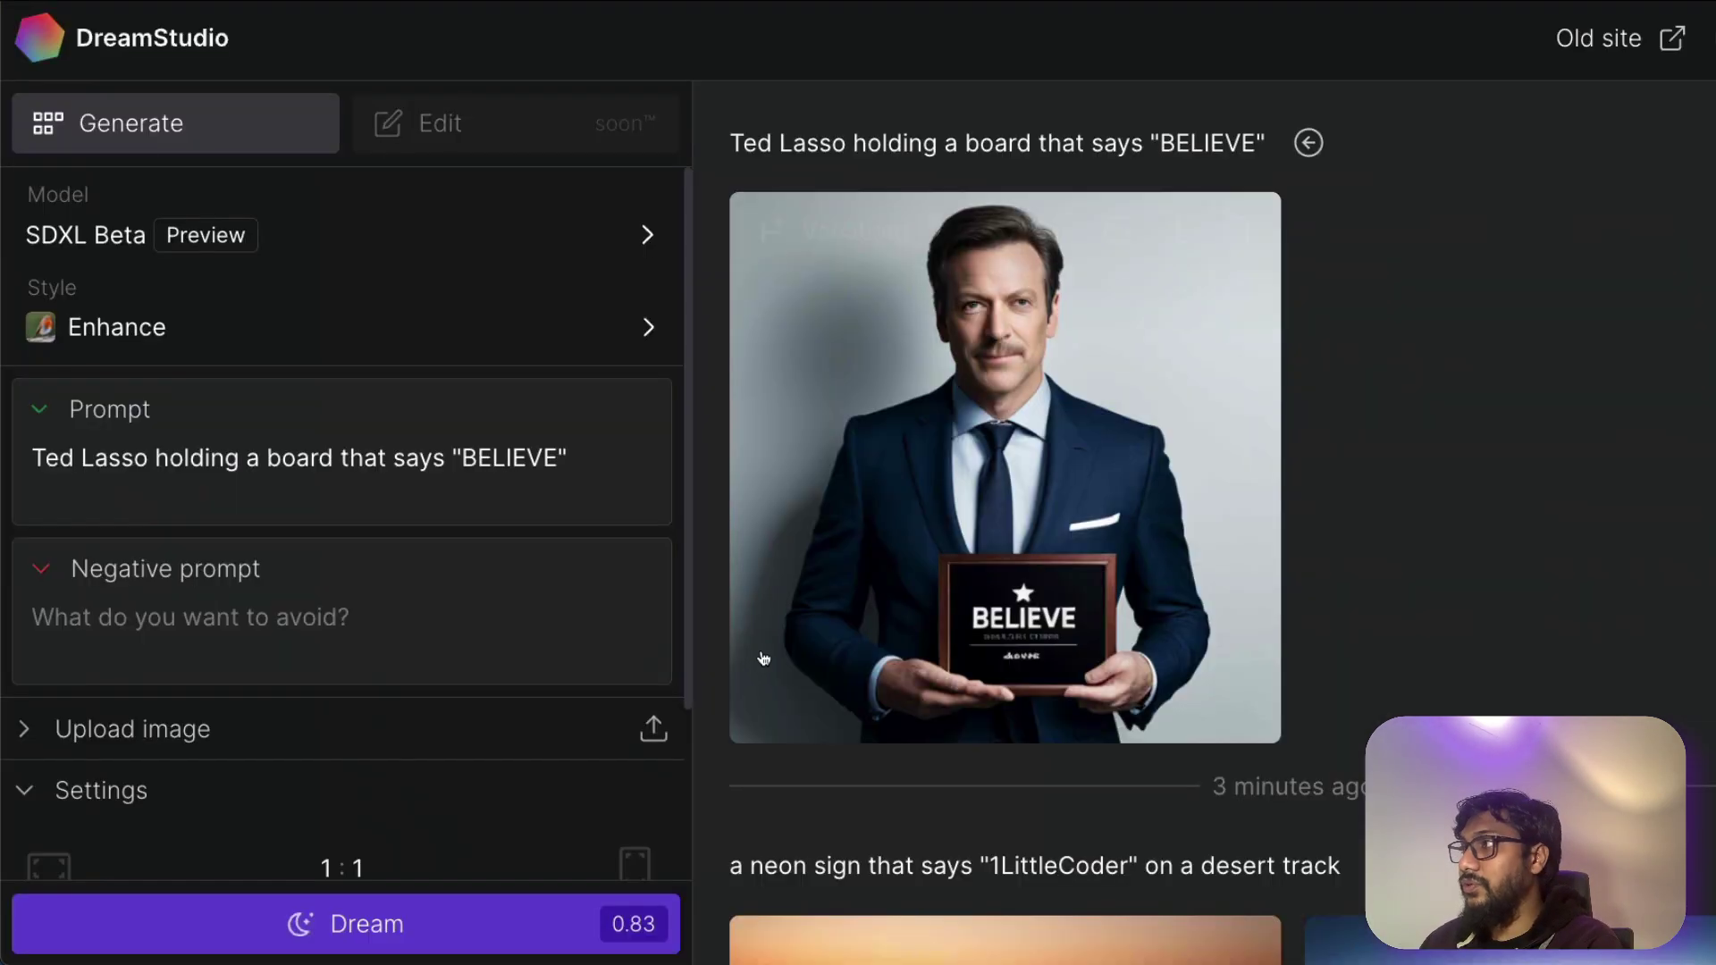
left_click(1026, 487)
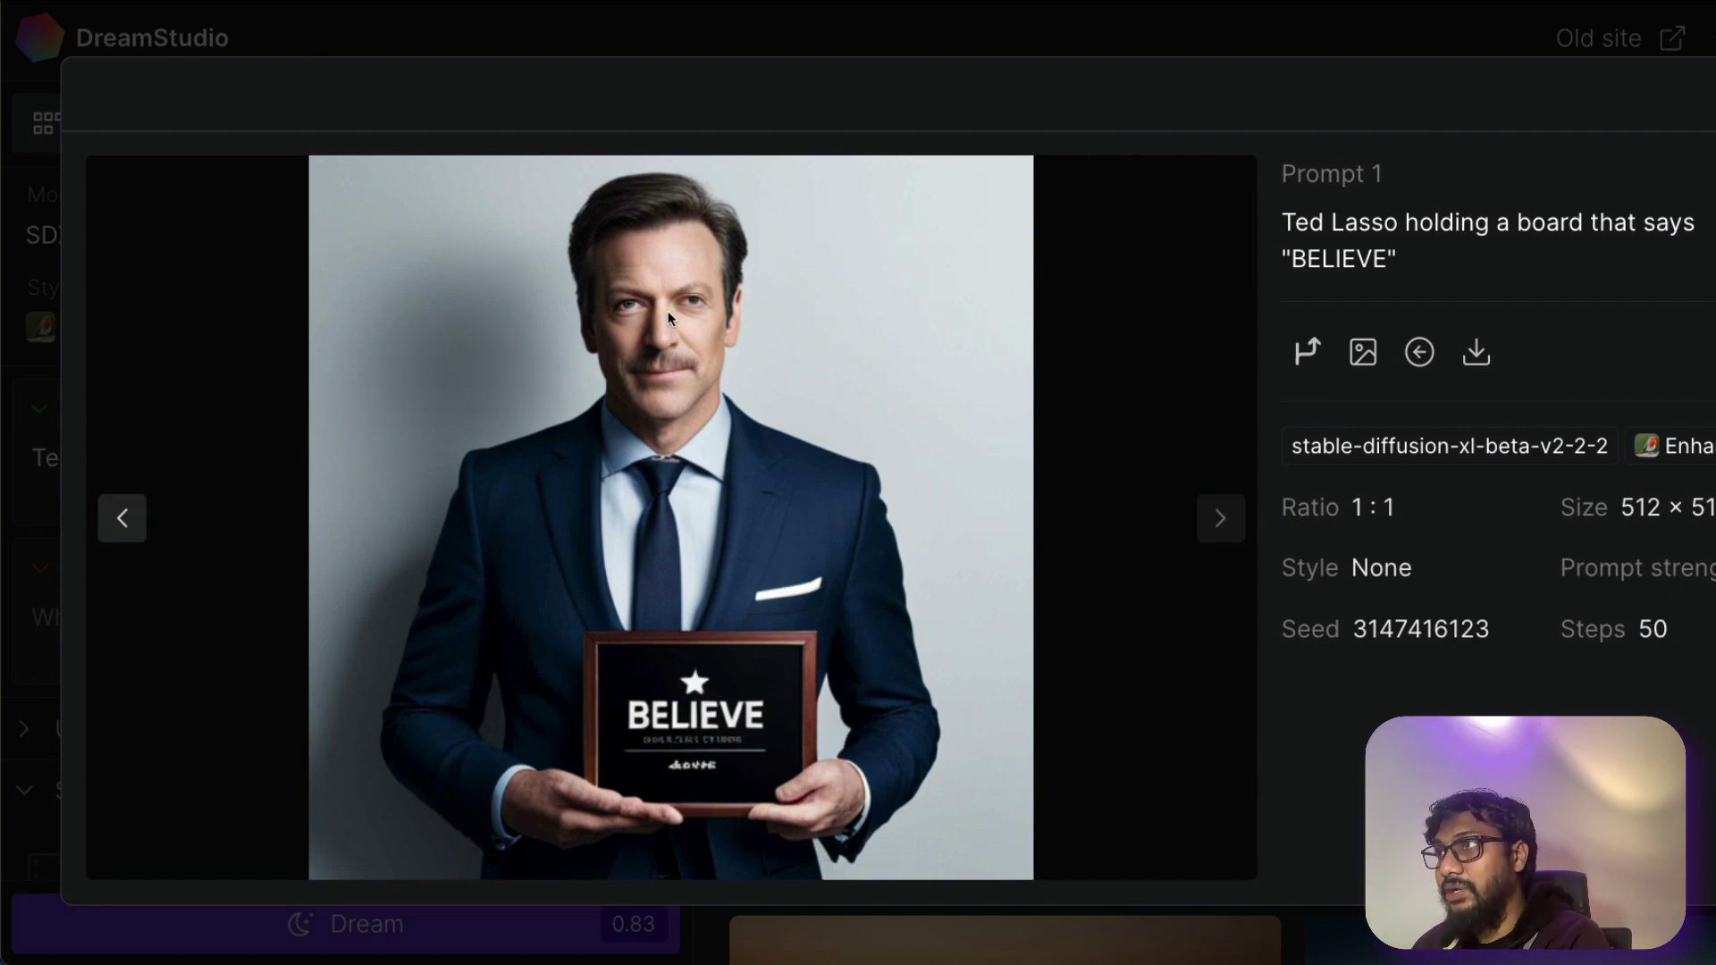
key("Escape")
- Select the whole prompt text, then reopen the Ted Lasso image enlarged and close it
triple_click(450, 451)
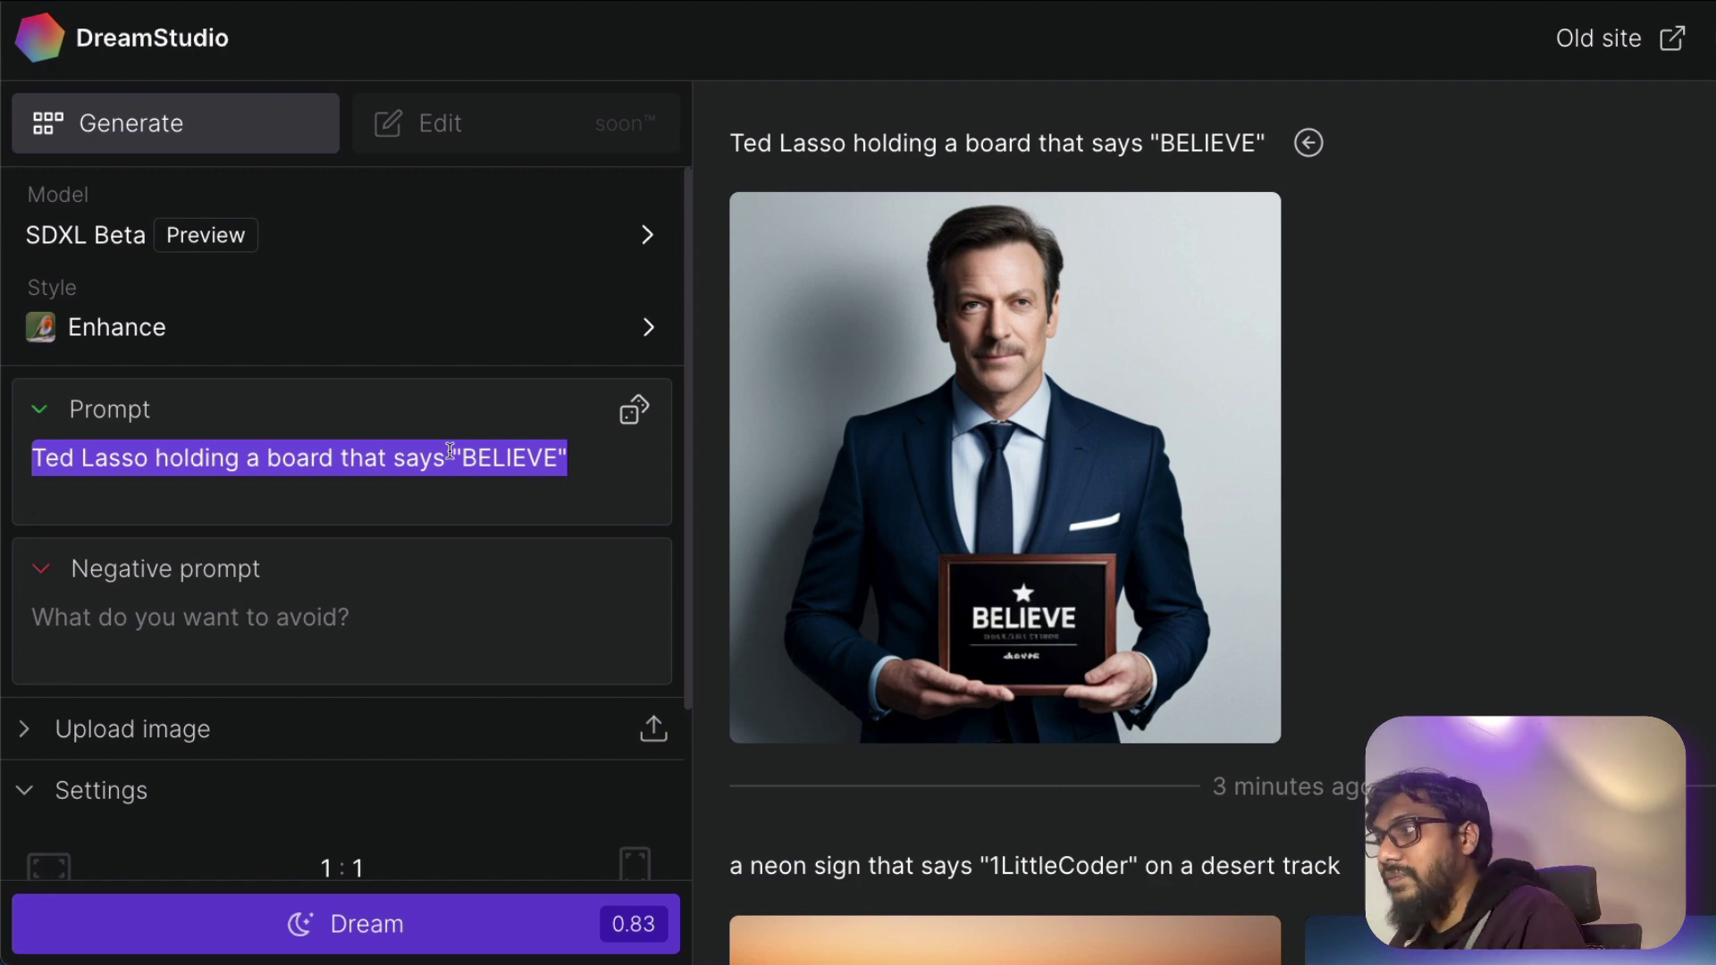
mouse_move(1278, 613)
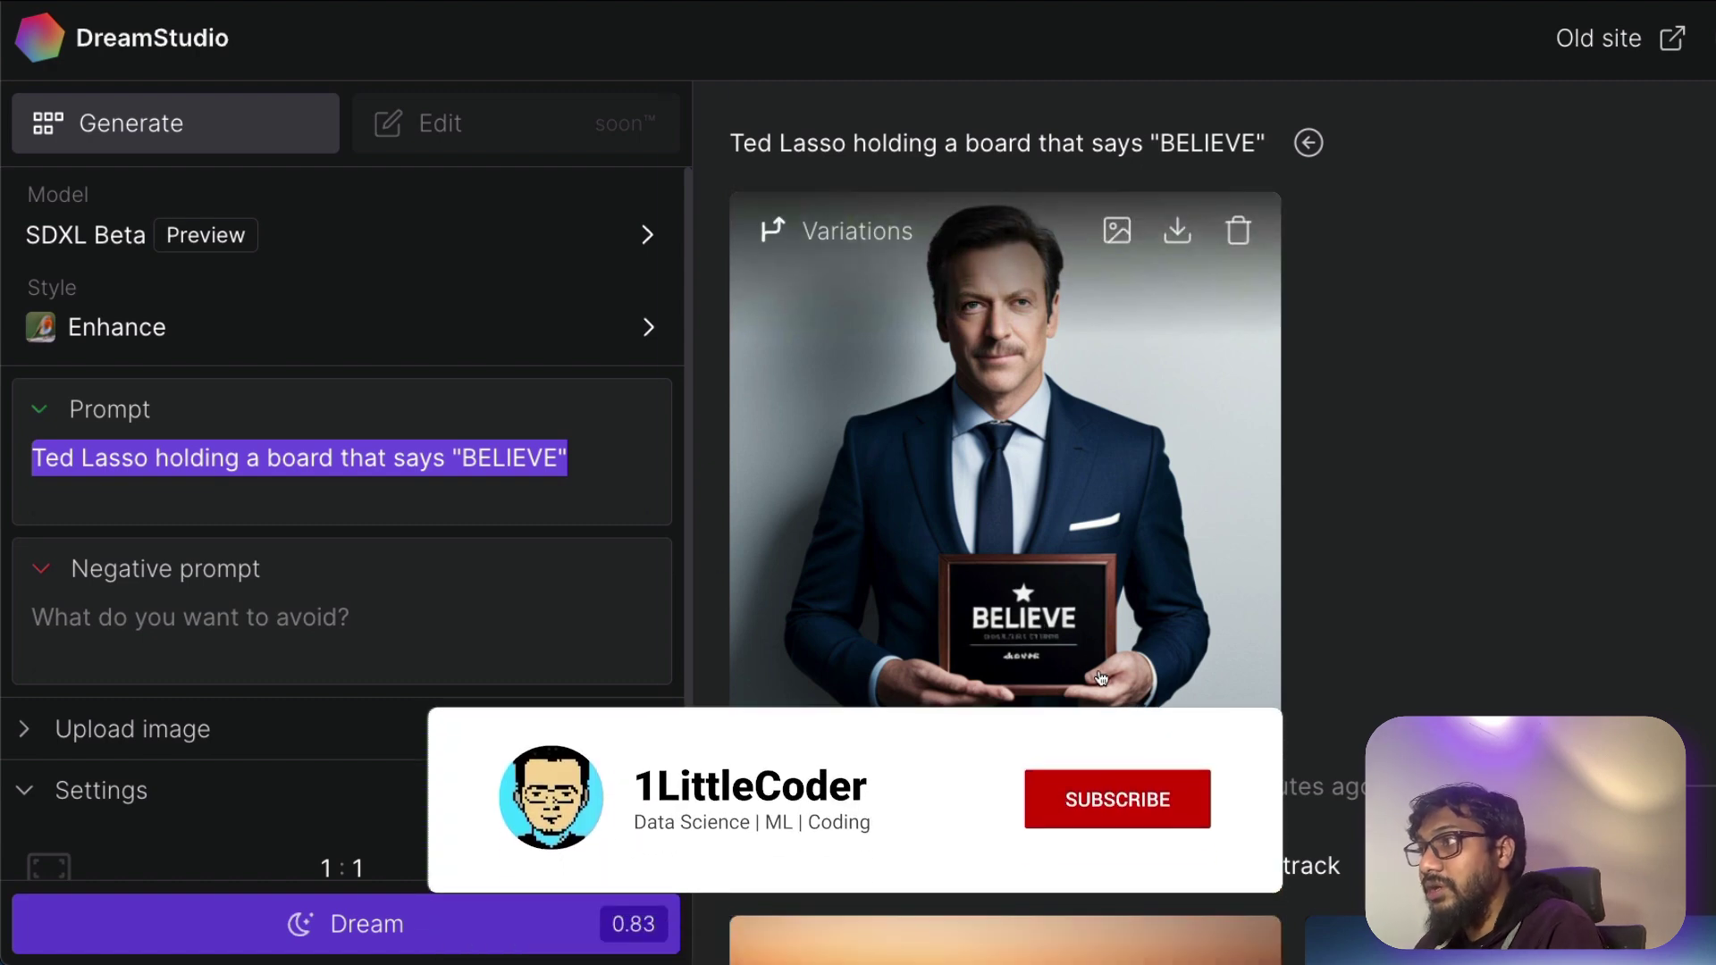
left_click(299, 455)
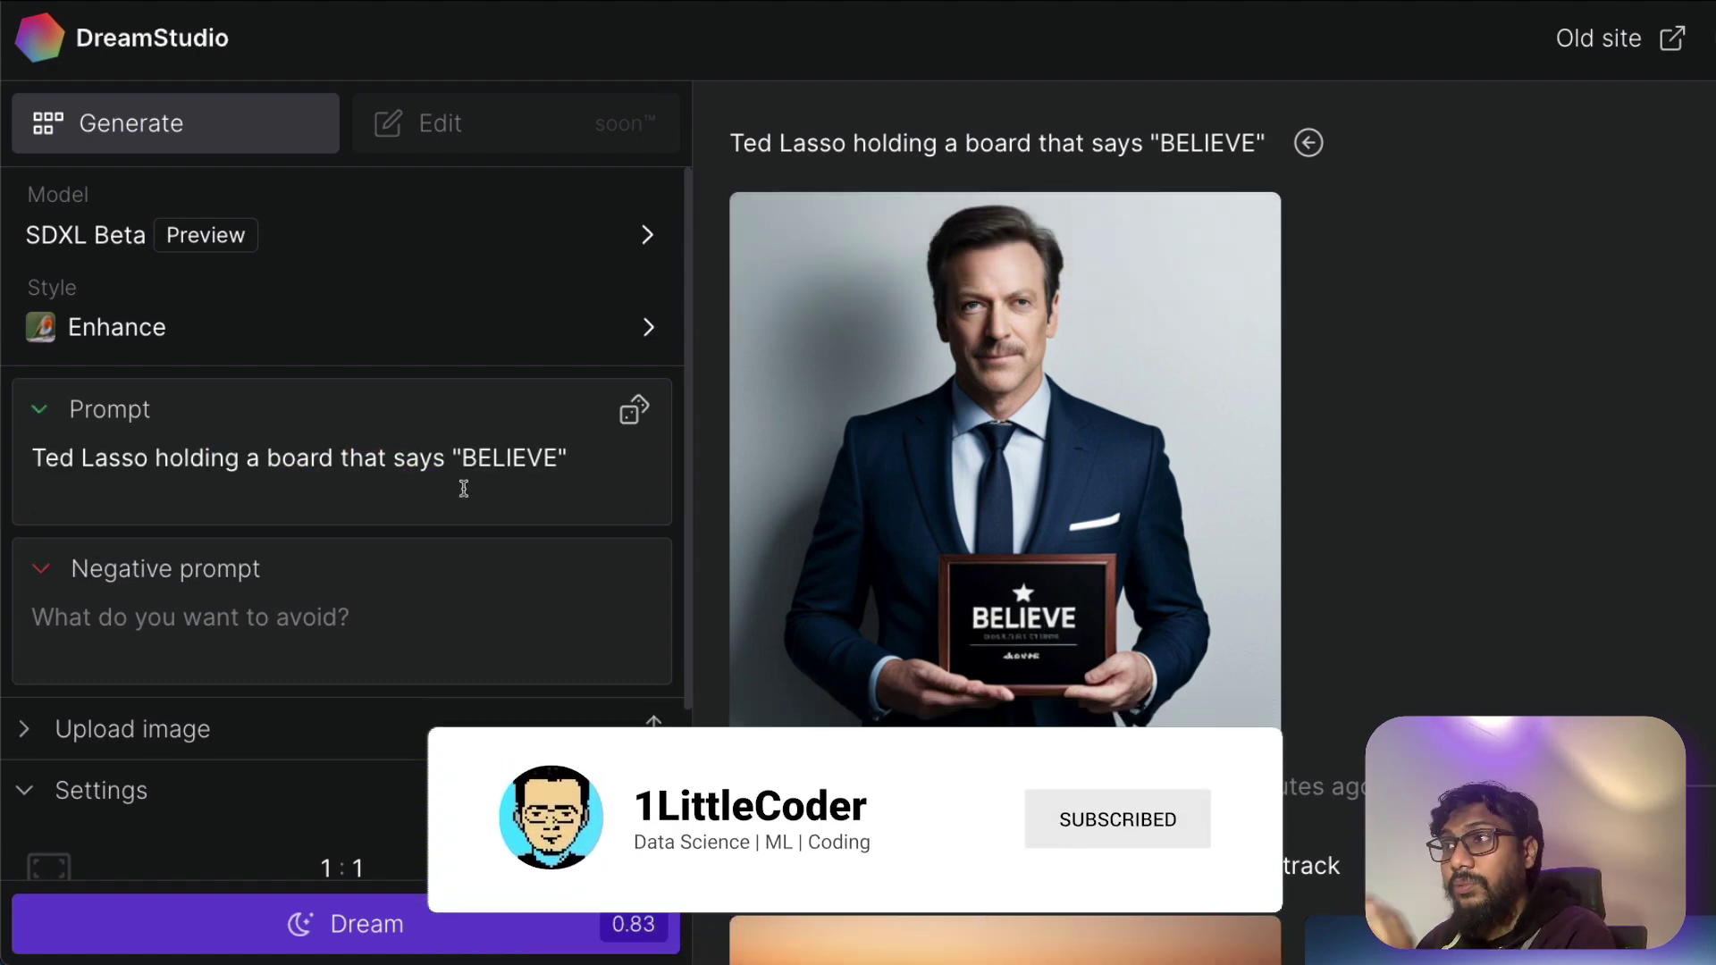
triple_click(339, 461)
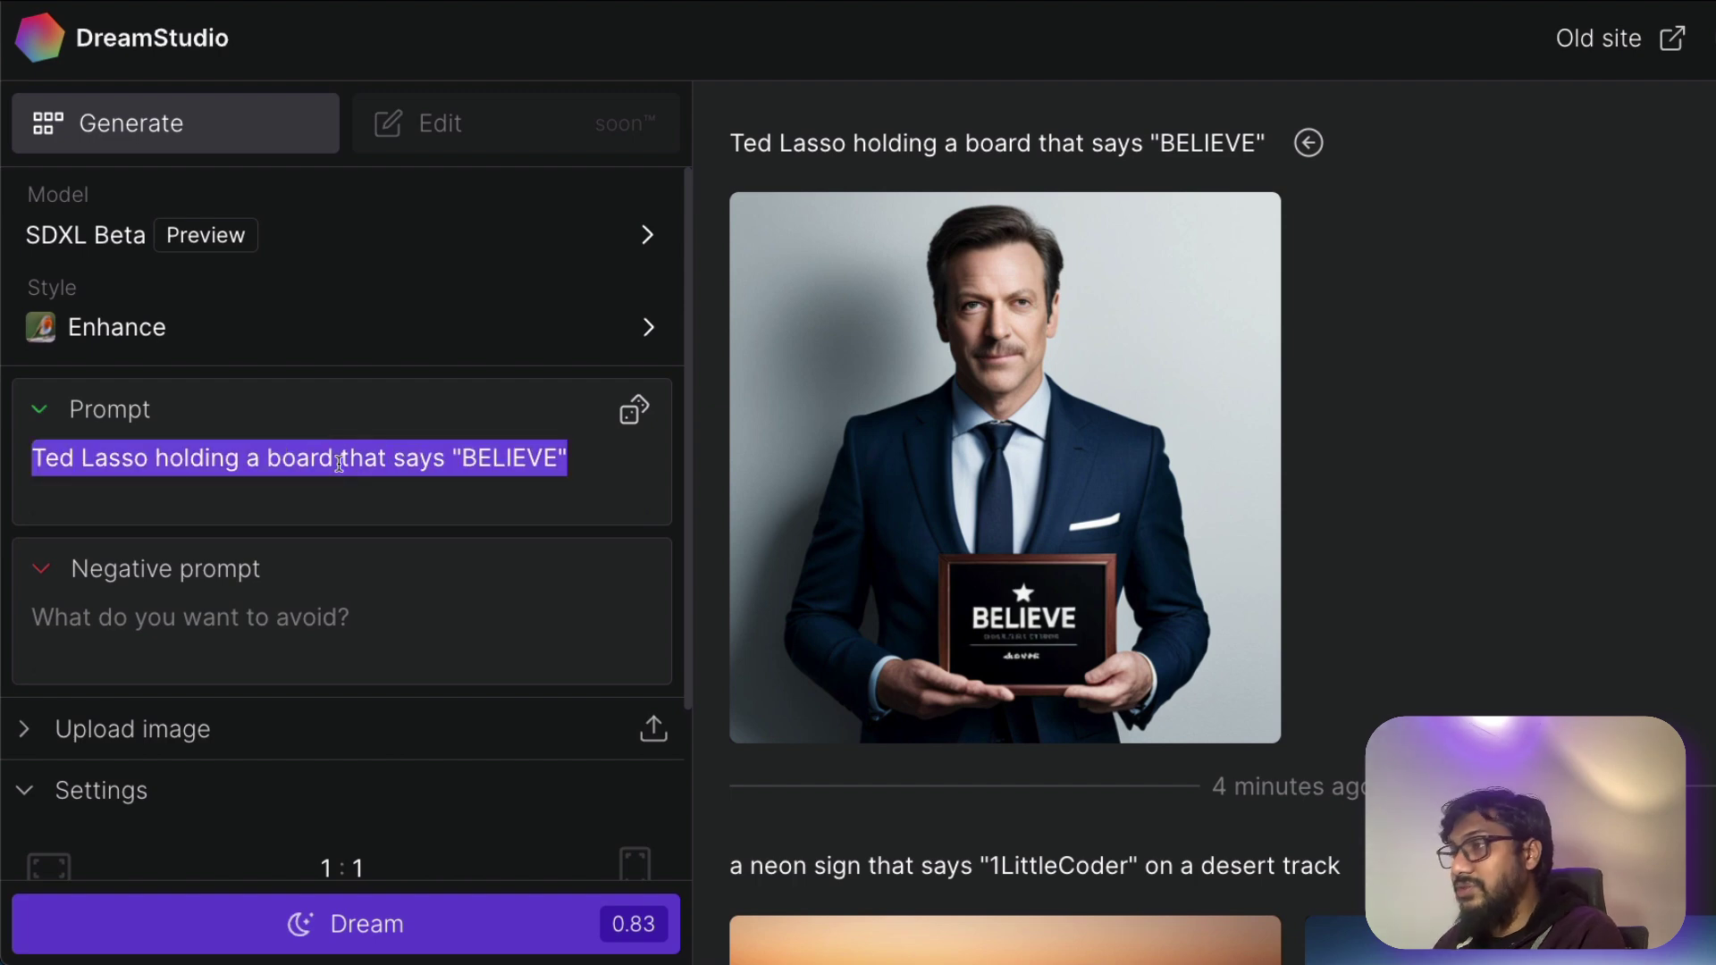
scroll(983, 569, "down", 4)
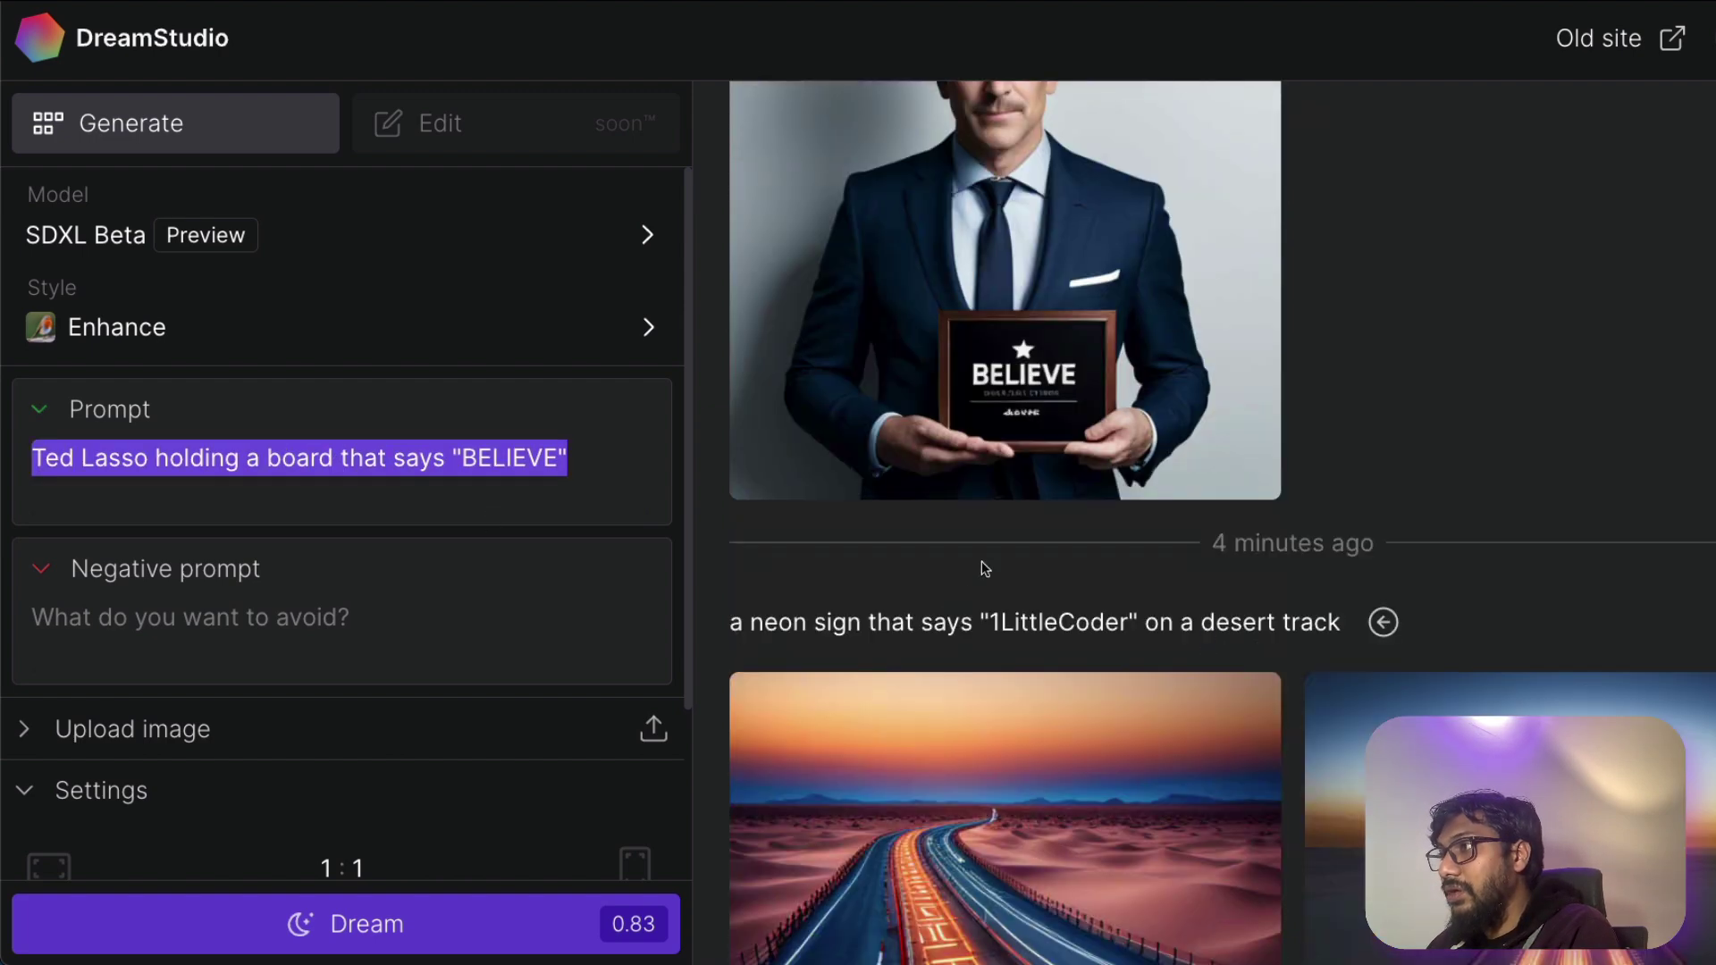
left_click(978, 478)
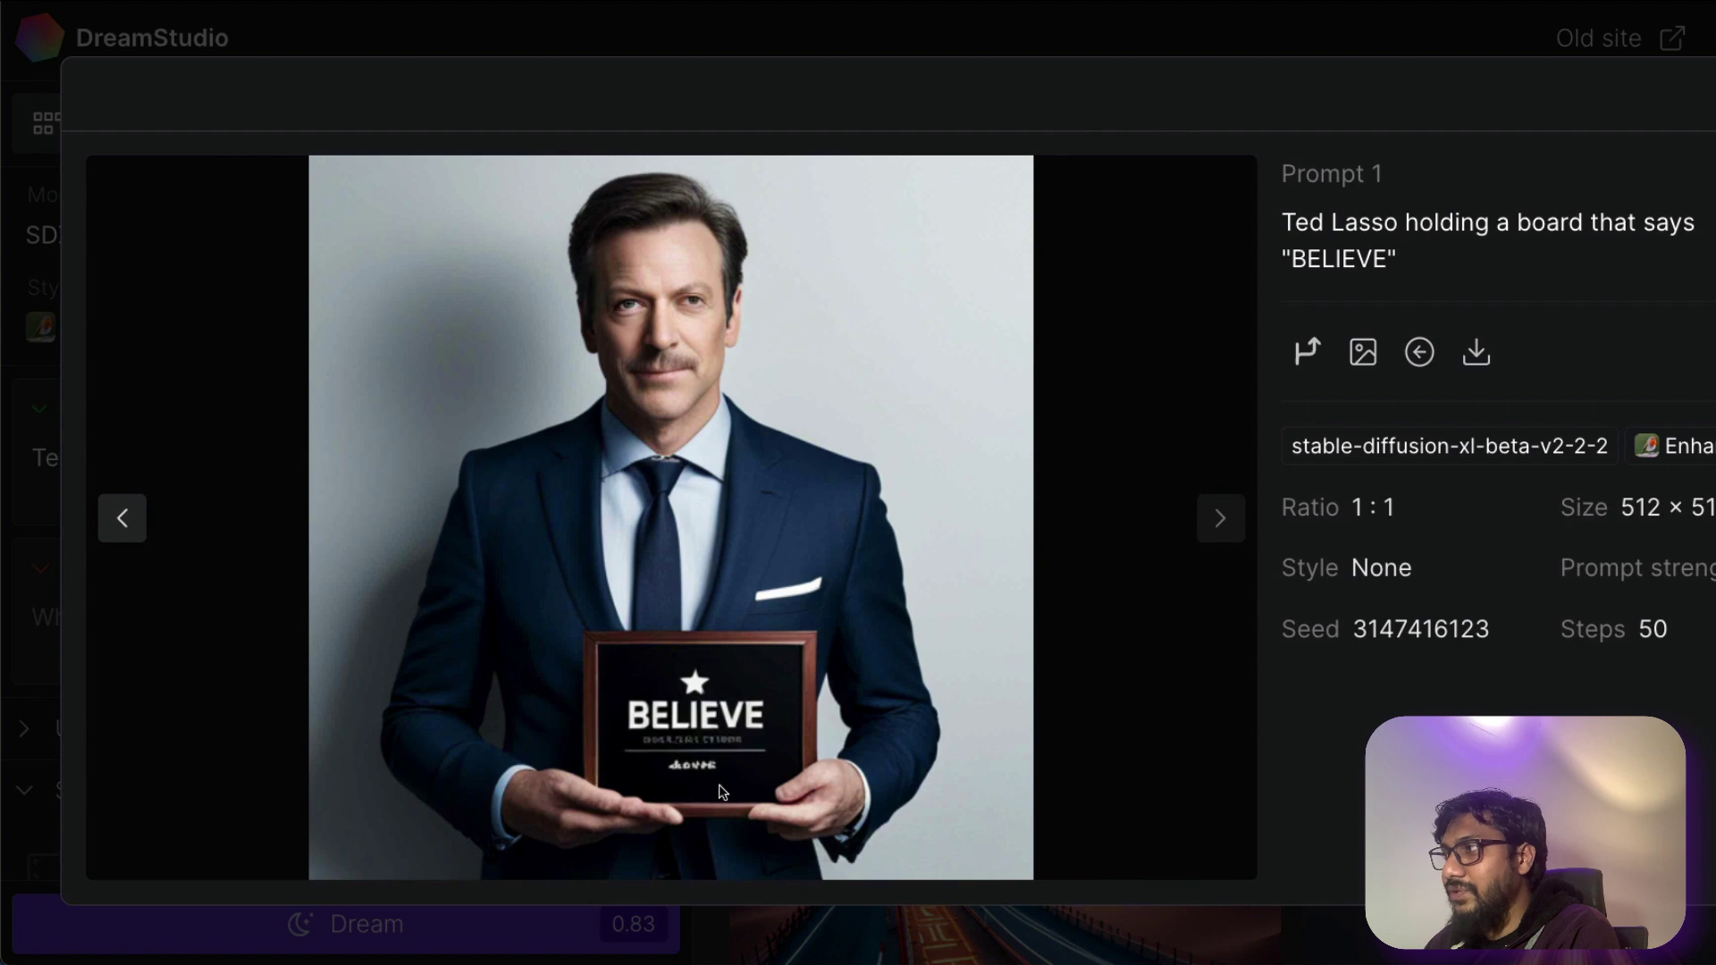
left_click(1124, 808)
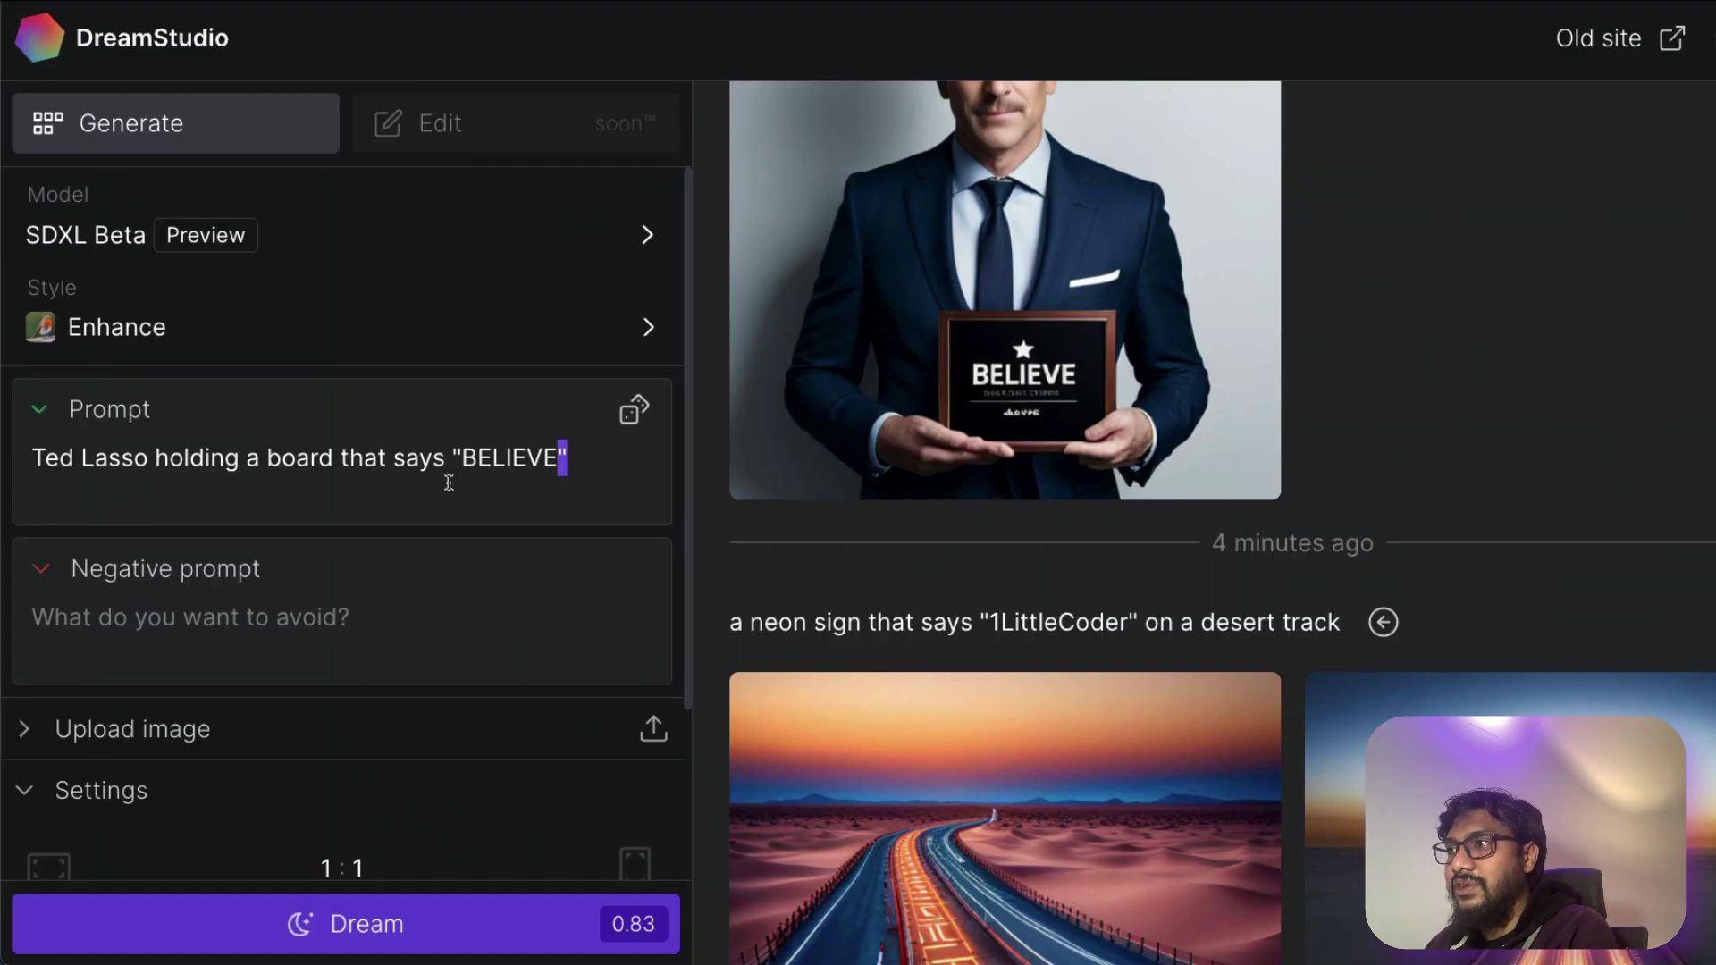
- Replace the prompt with a unicorn cake with colorful candles, generate it, and view it full size
key("ctrl+a")
type("a")
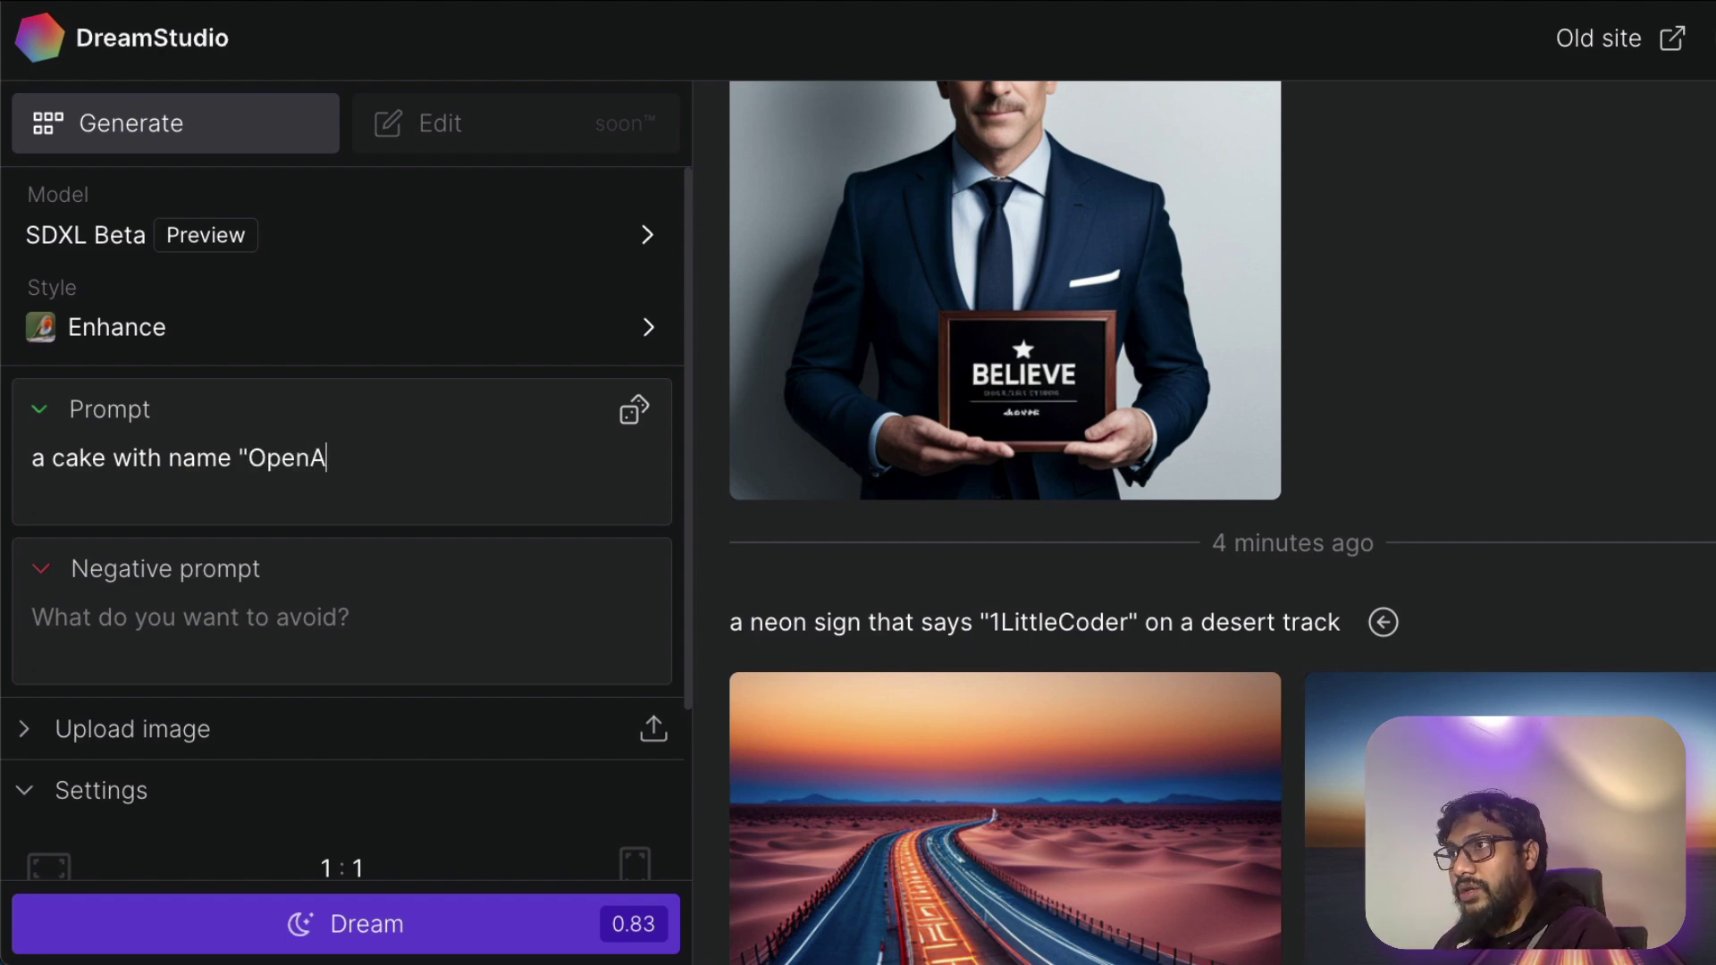
type("I\" written on it")
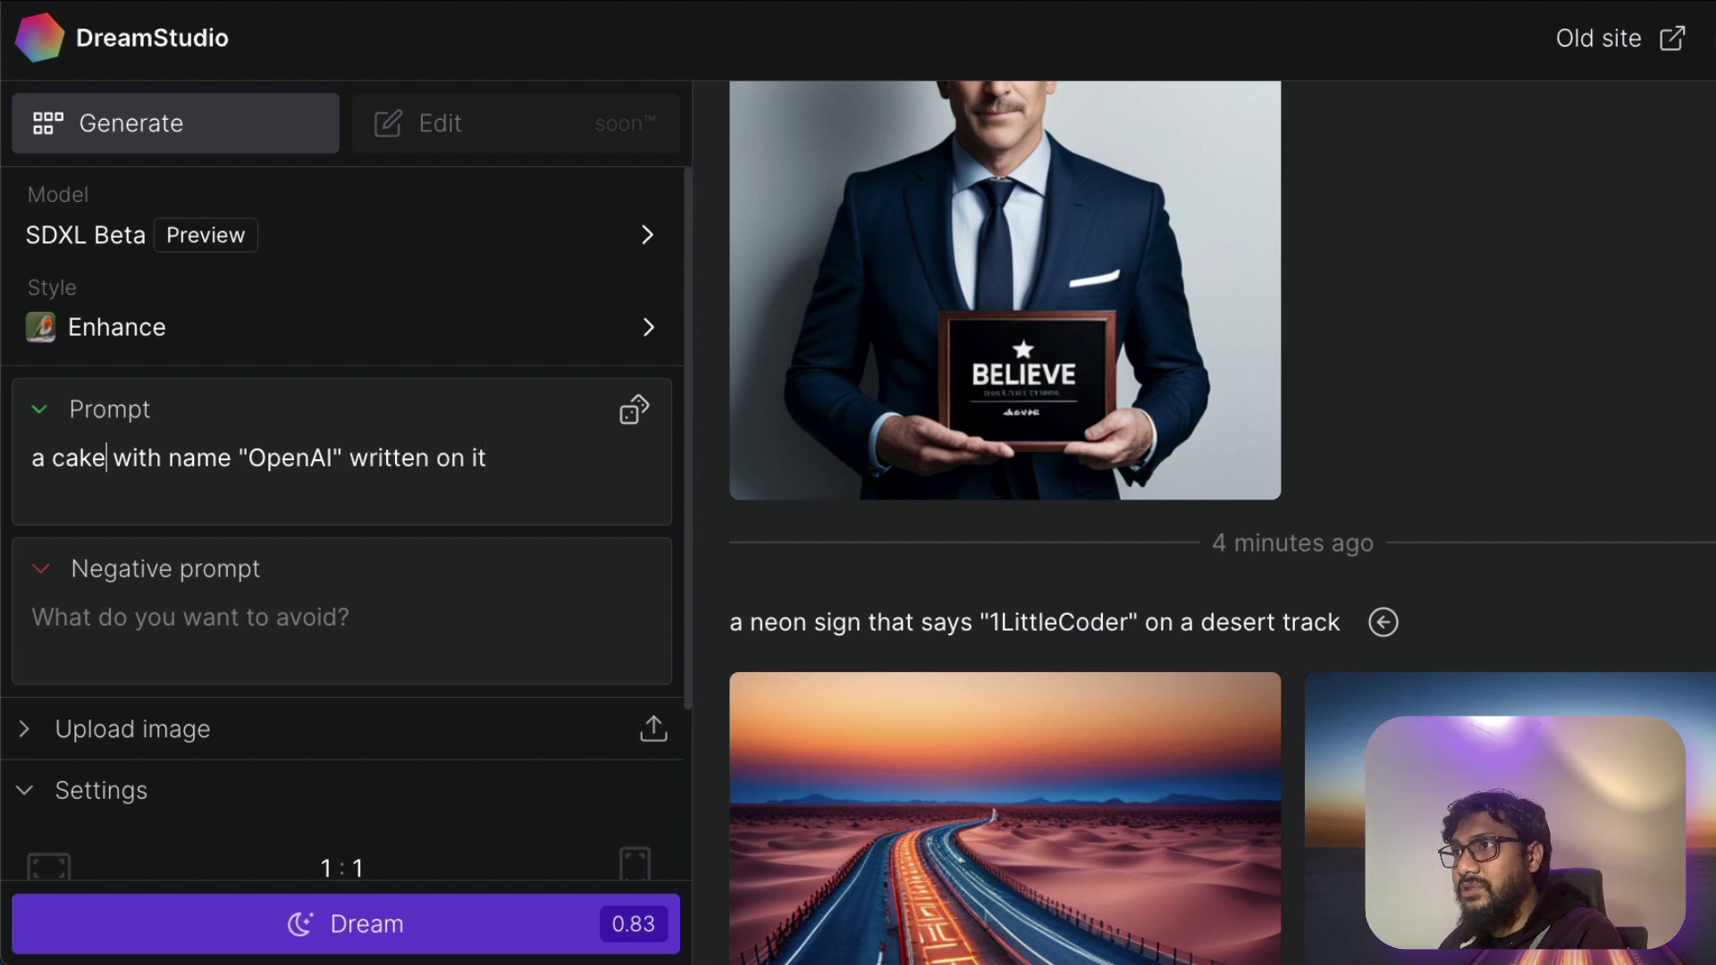
type(" with color f")
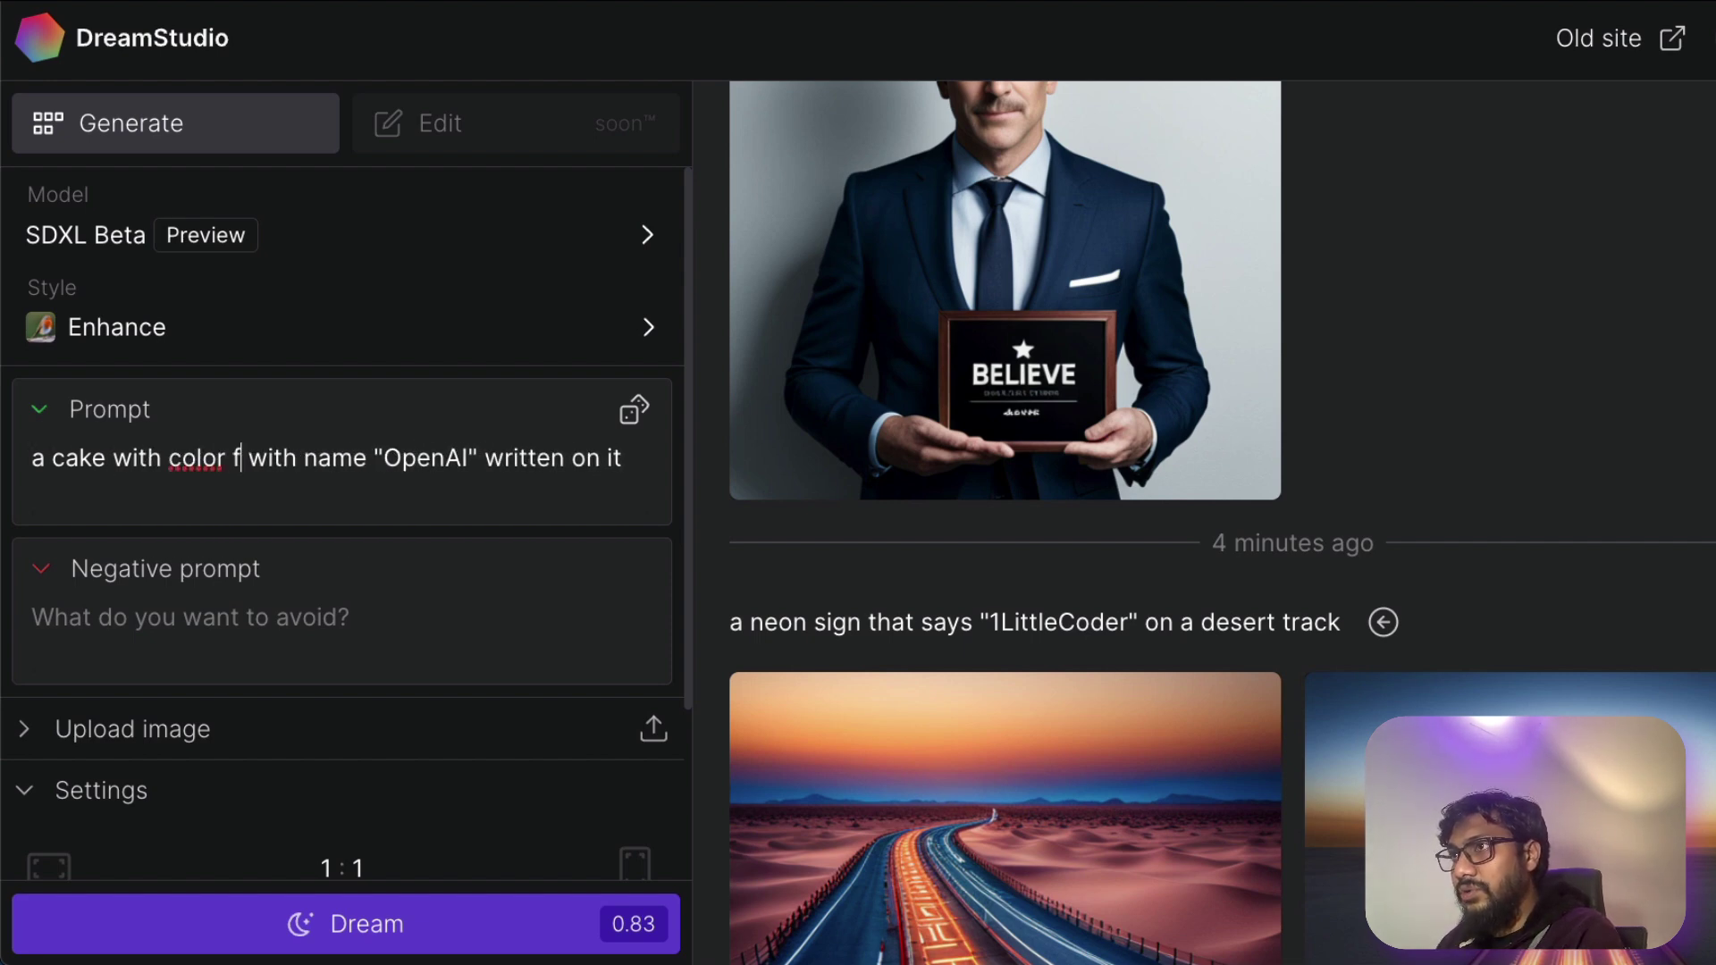
key("BackSpace")
key("BackSpace")
type("ful candles")
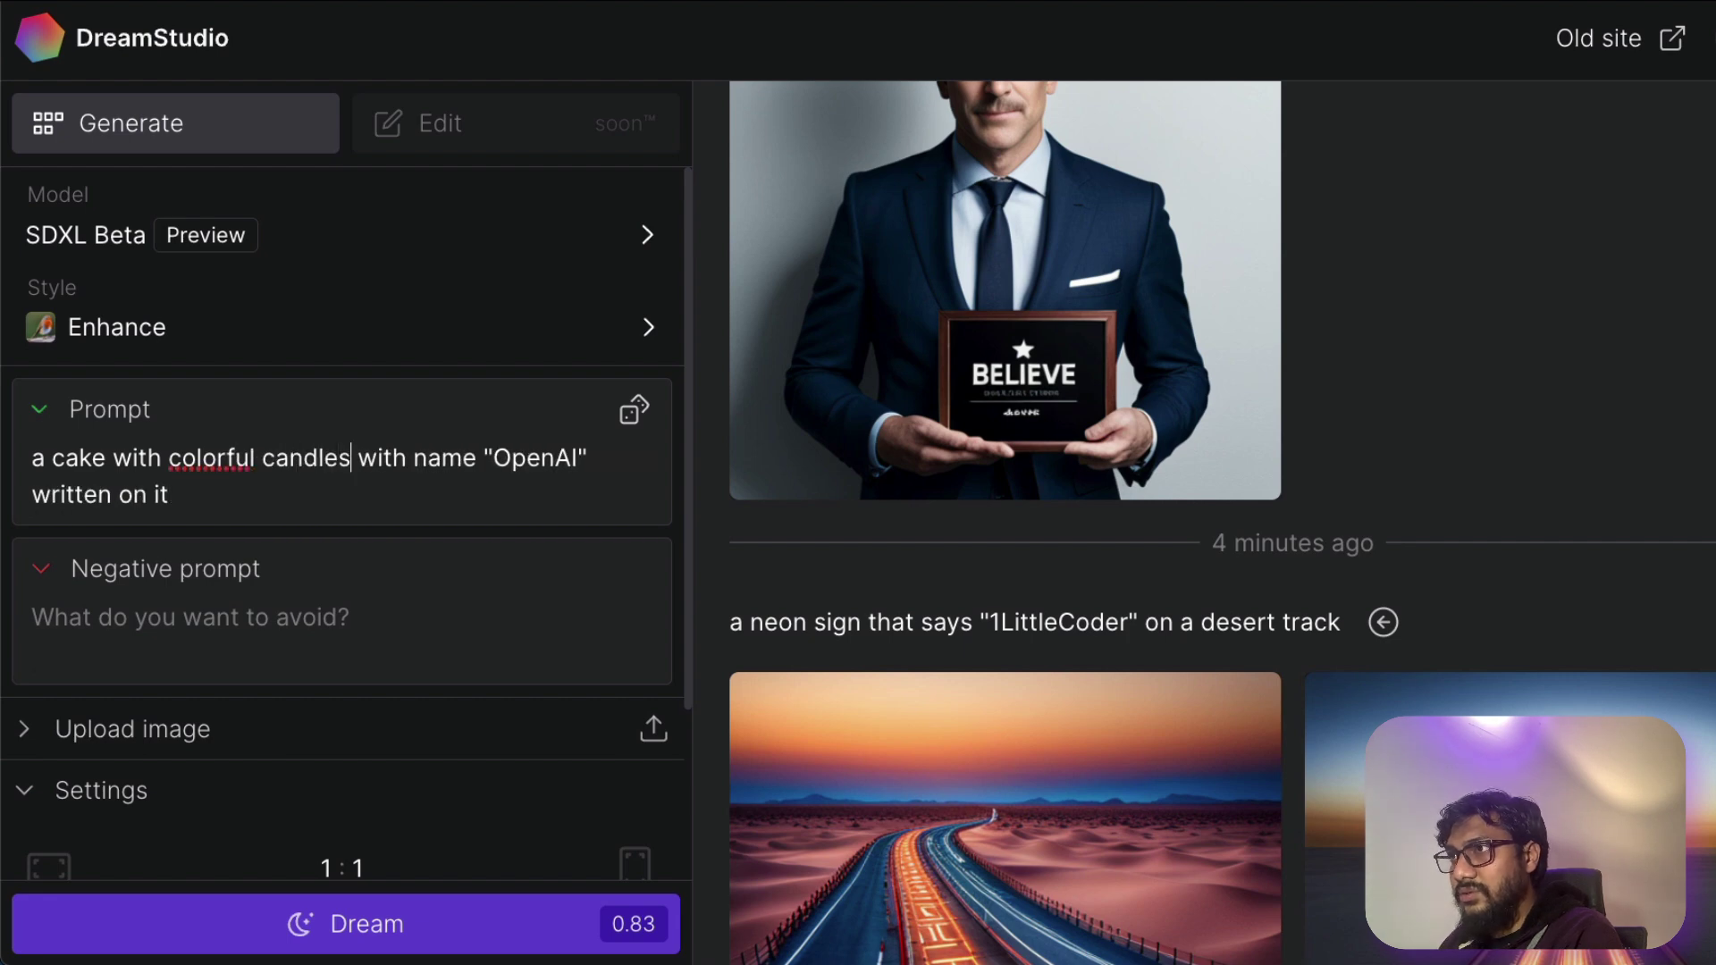
type("unico")
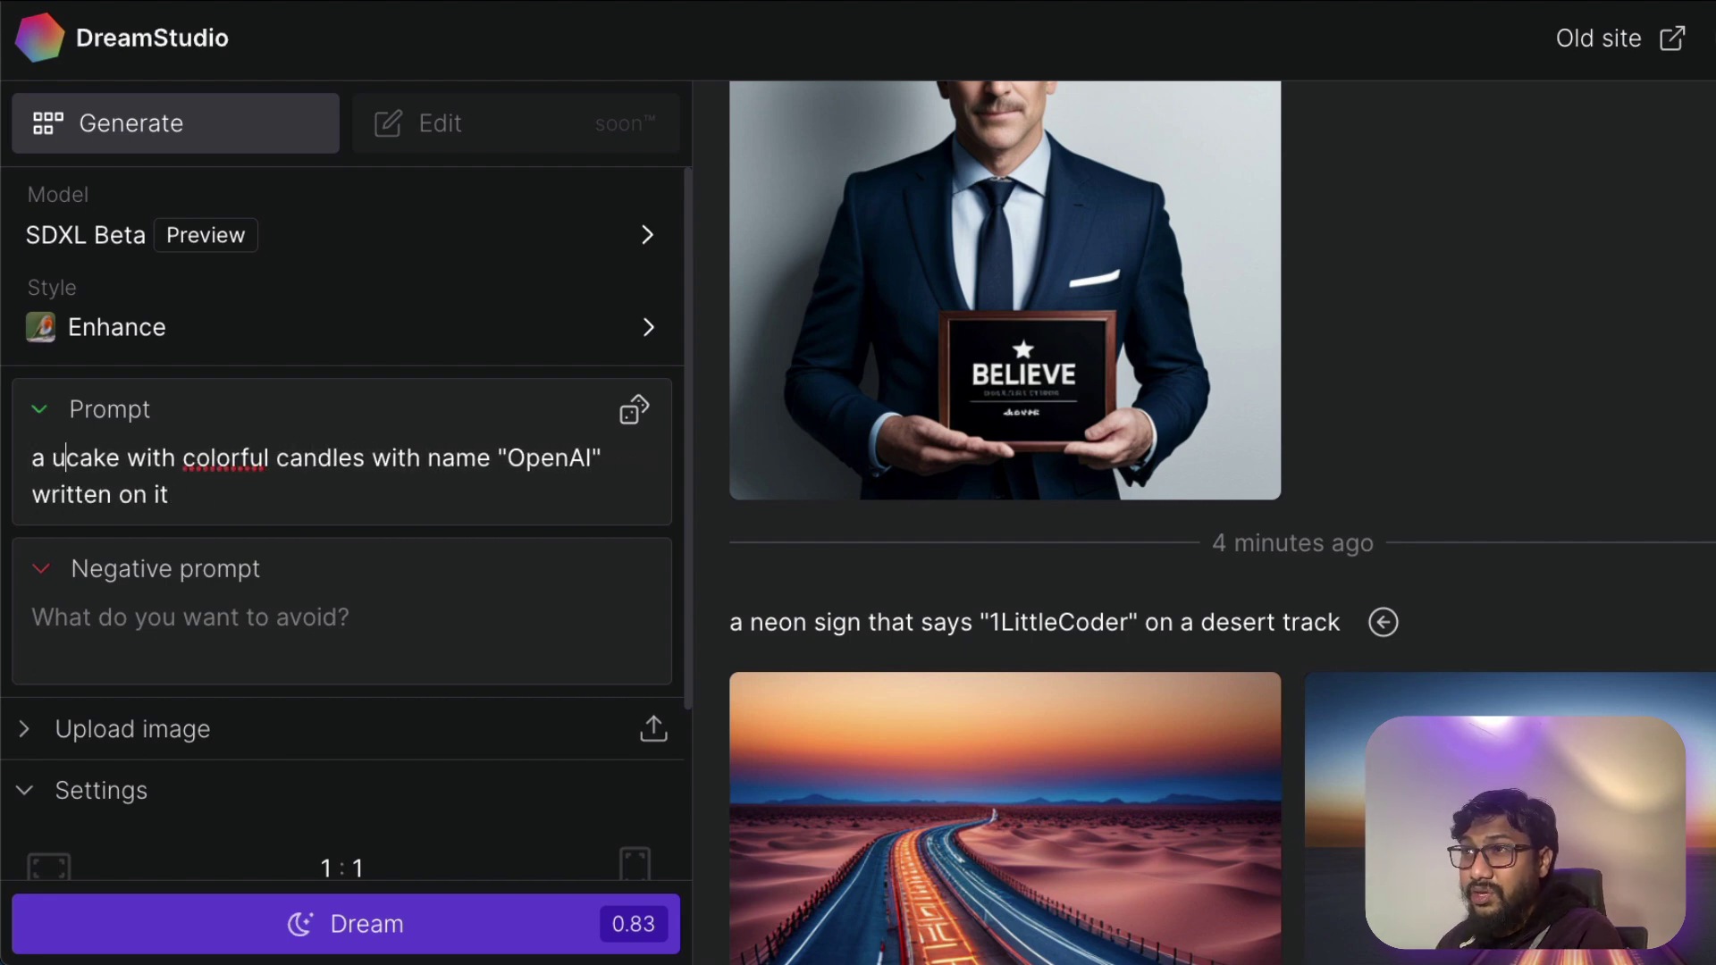
type("rn")
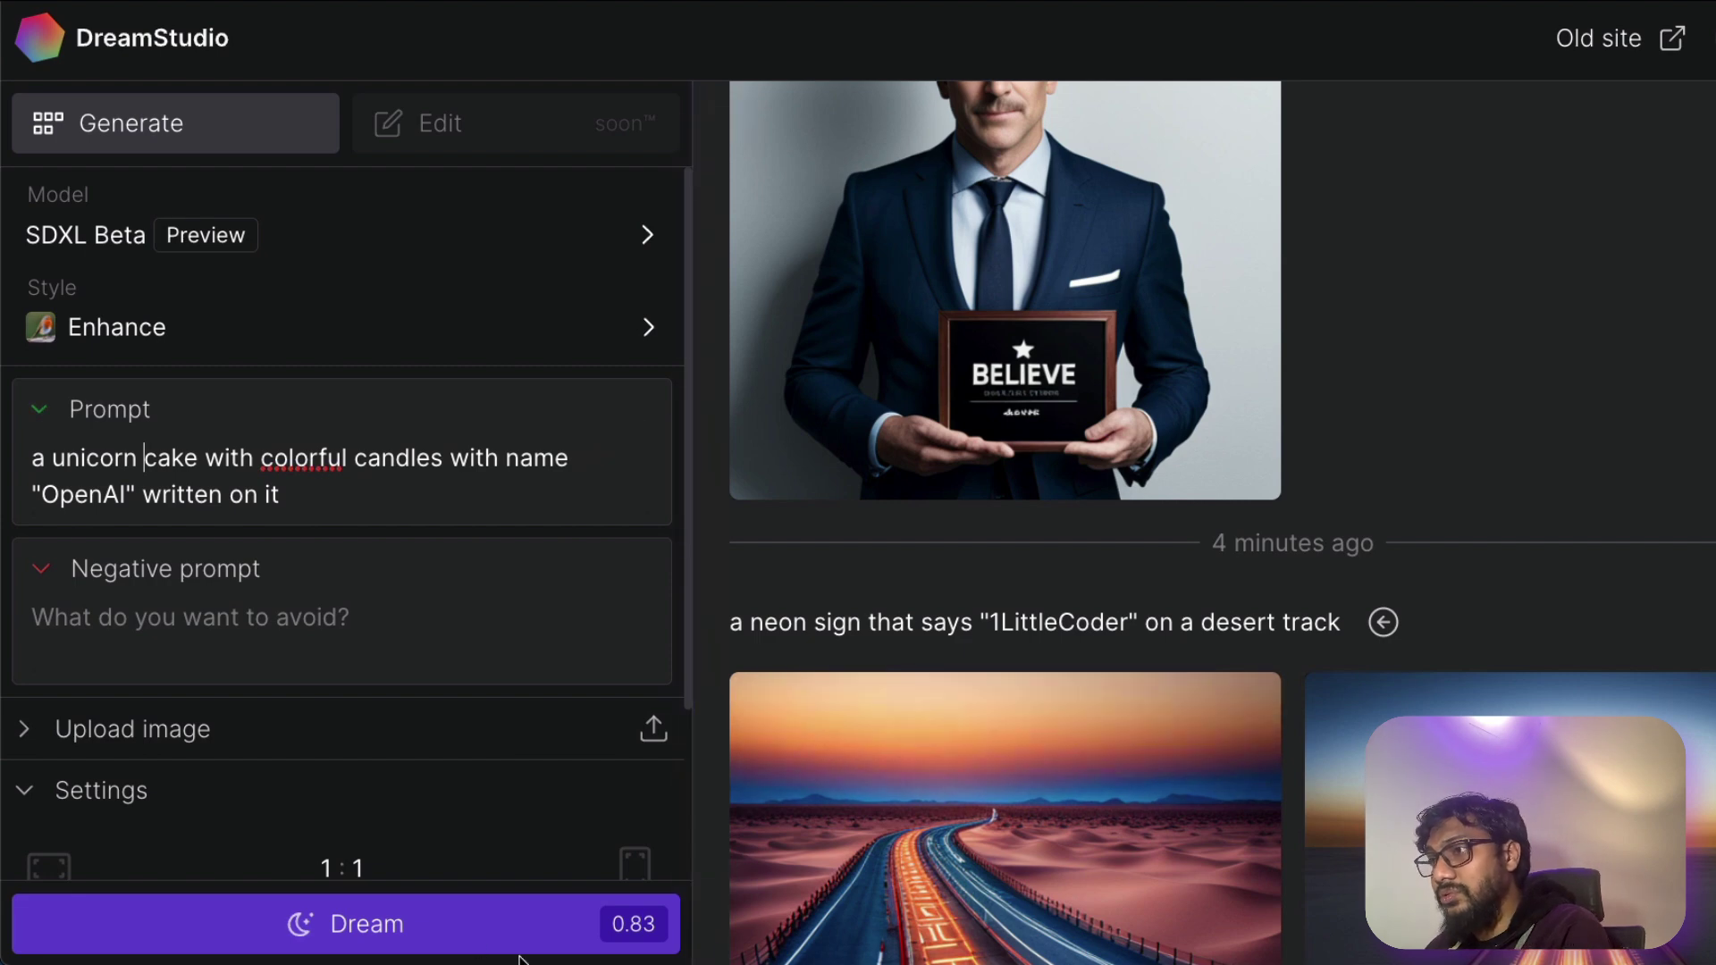
left_click(366, 923)
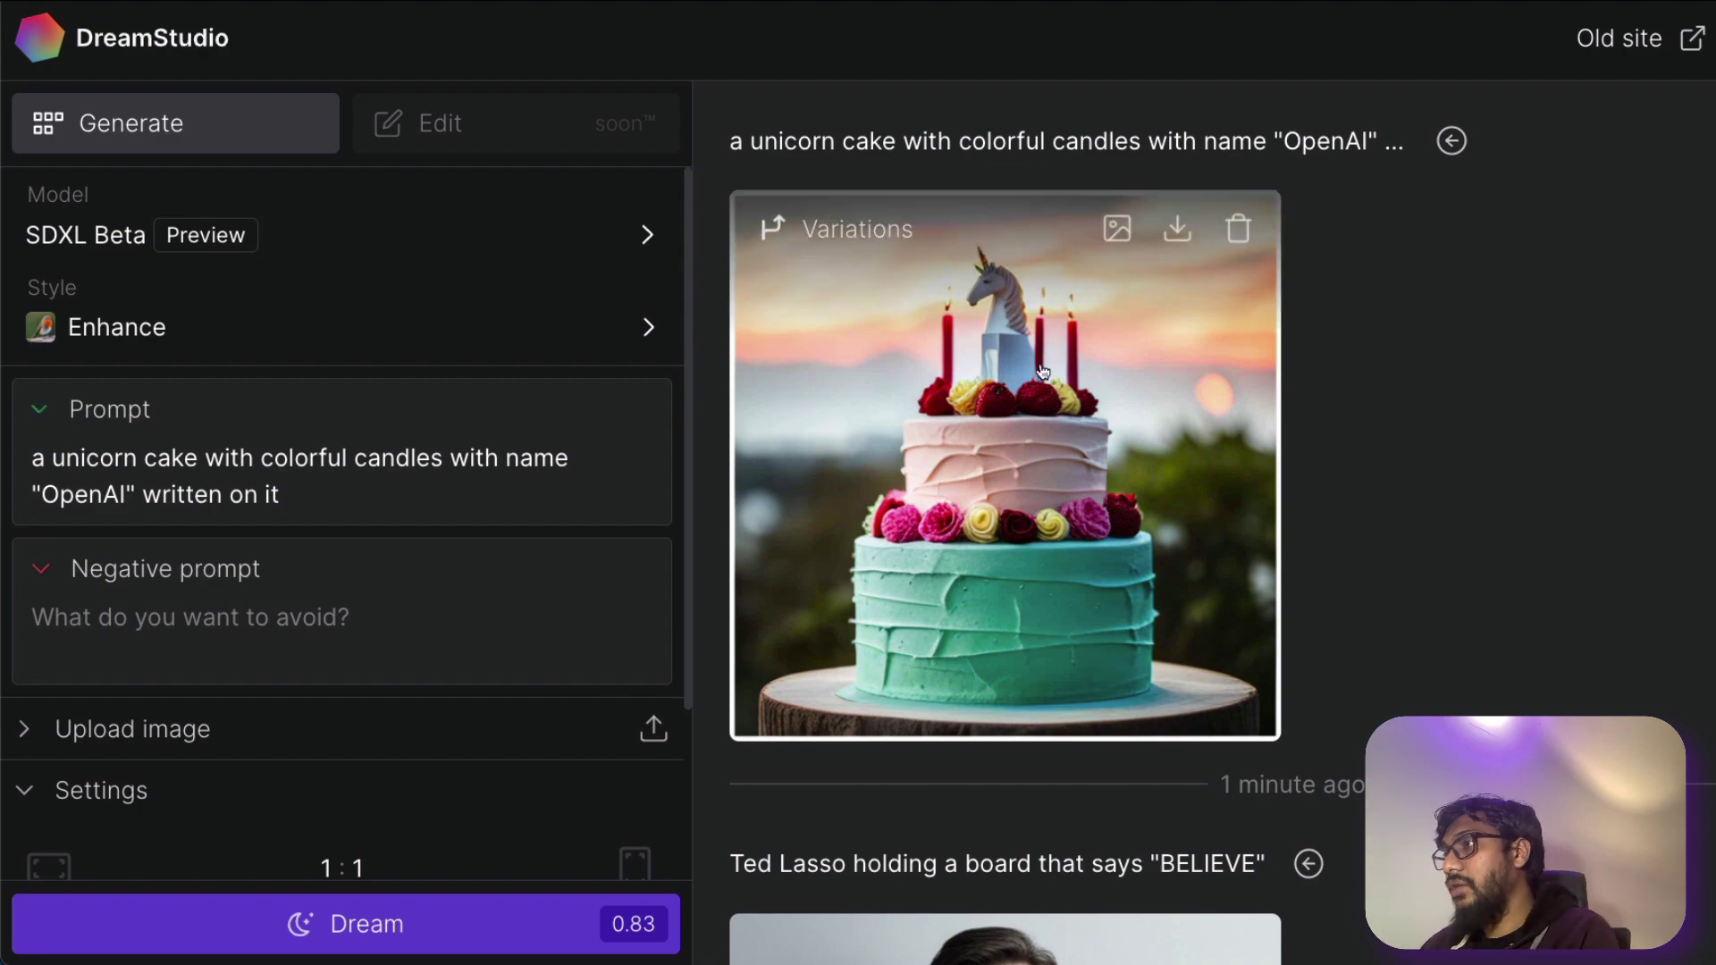
left_click(1085, 431)
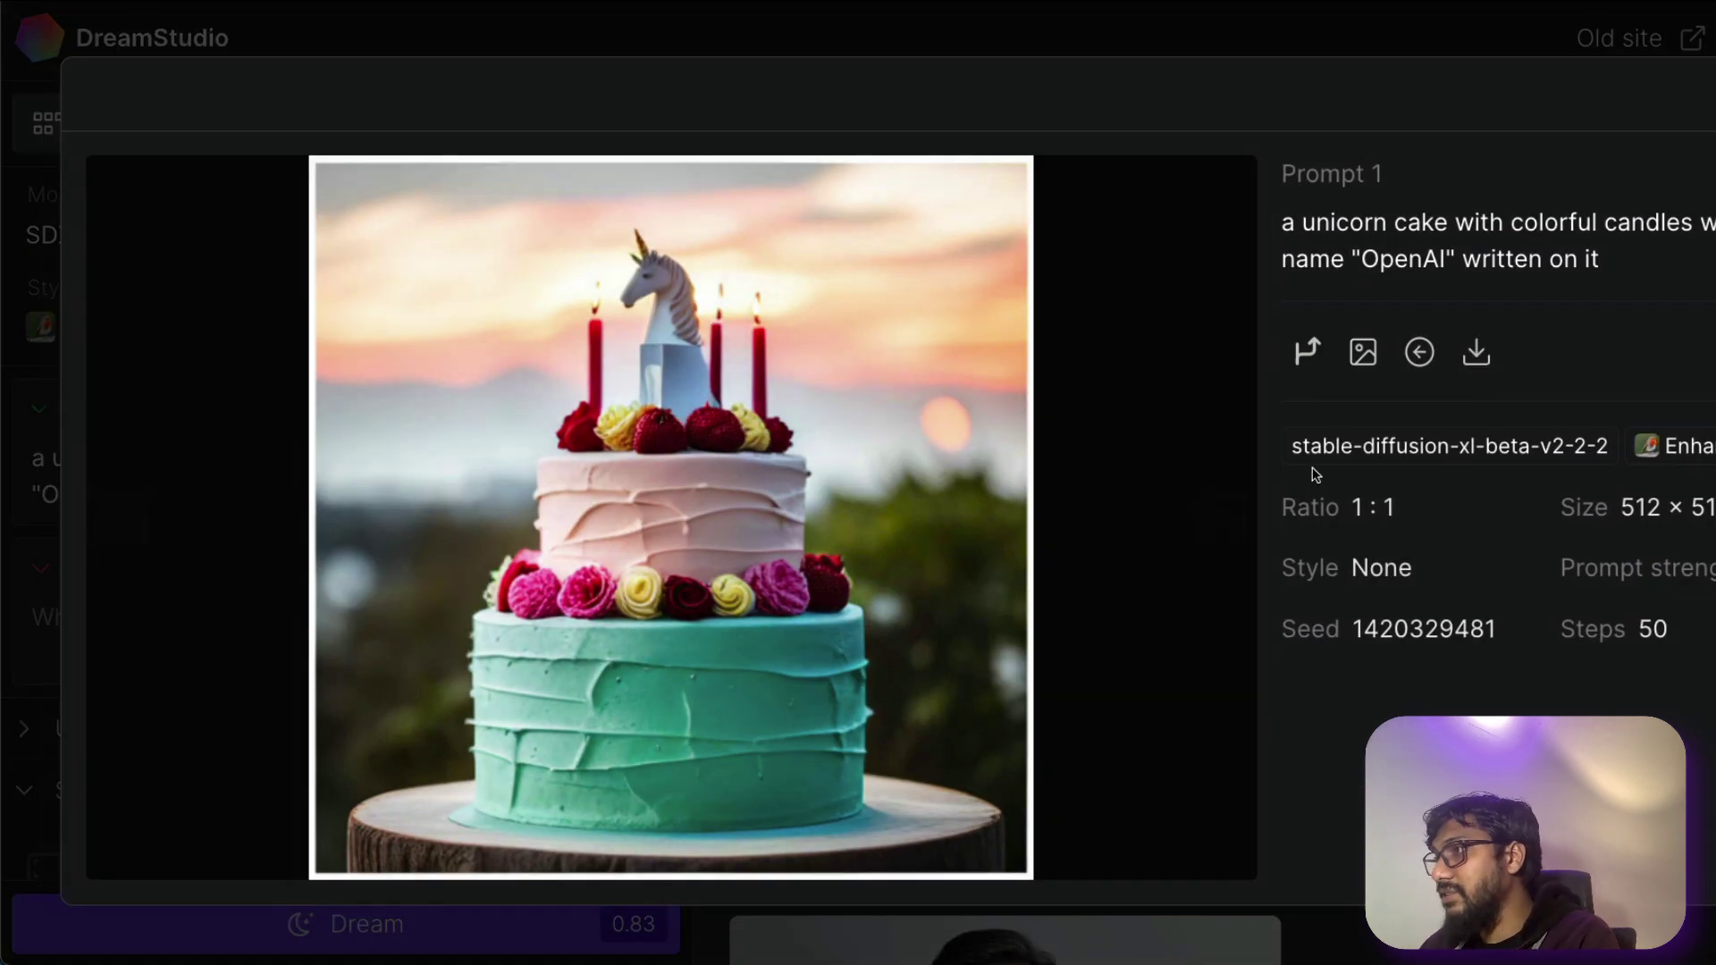
- Prompt 'A neon light with text "OPENAI" outside supermarket', fixing typos, and generate it
key("Escape")
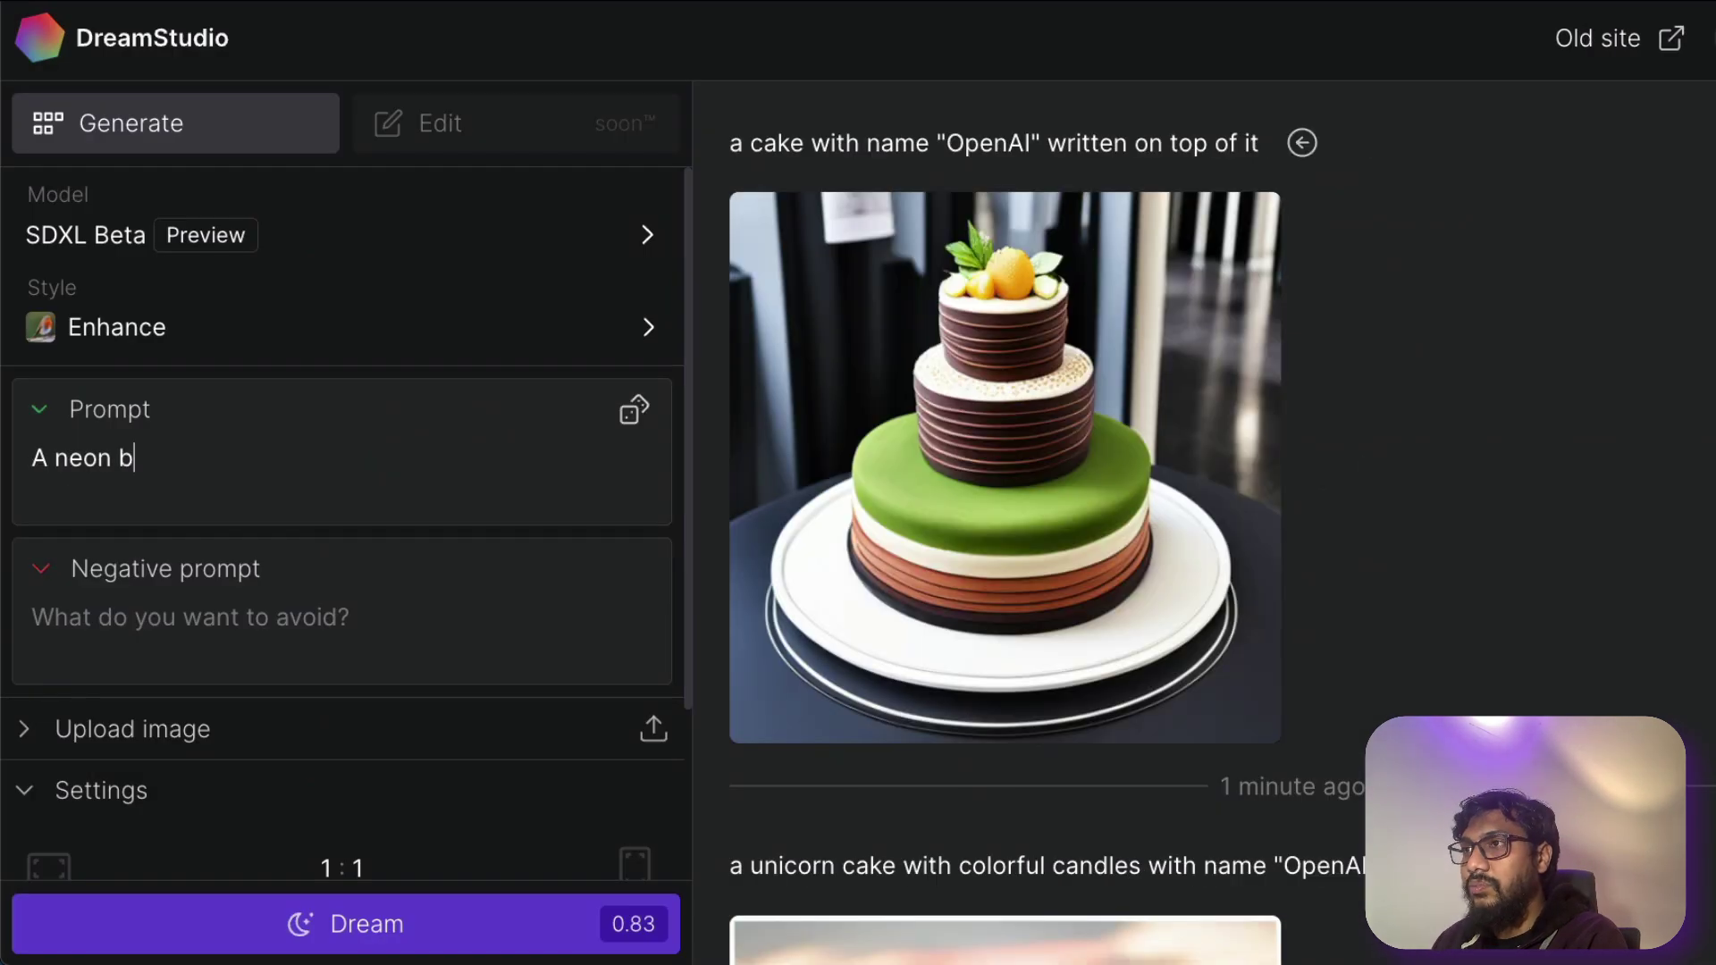
type("oalight outs")
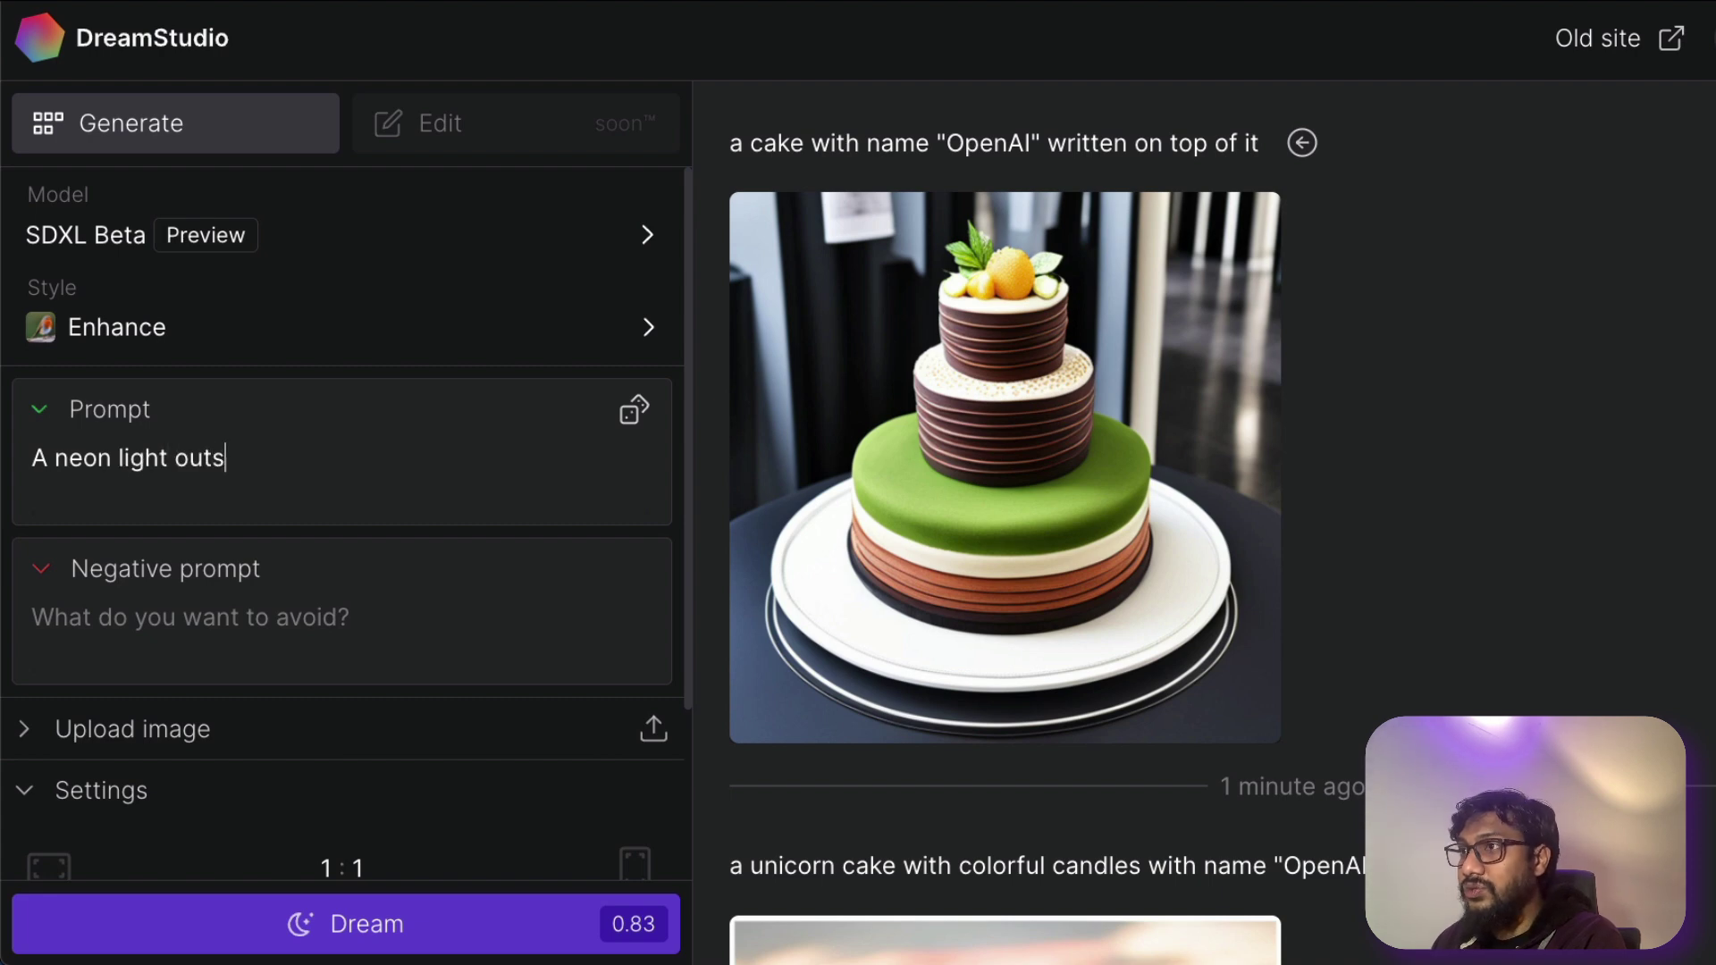
type("ide super")
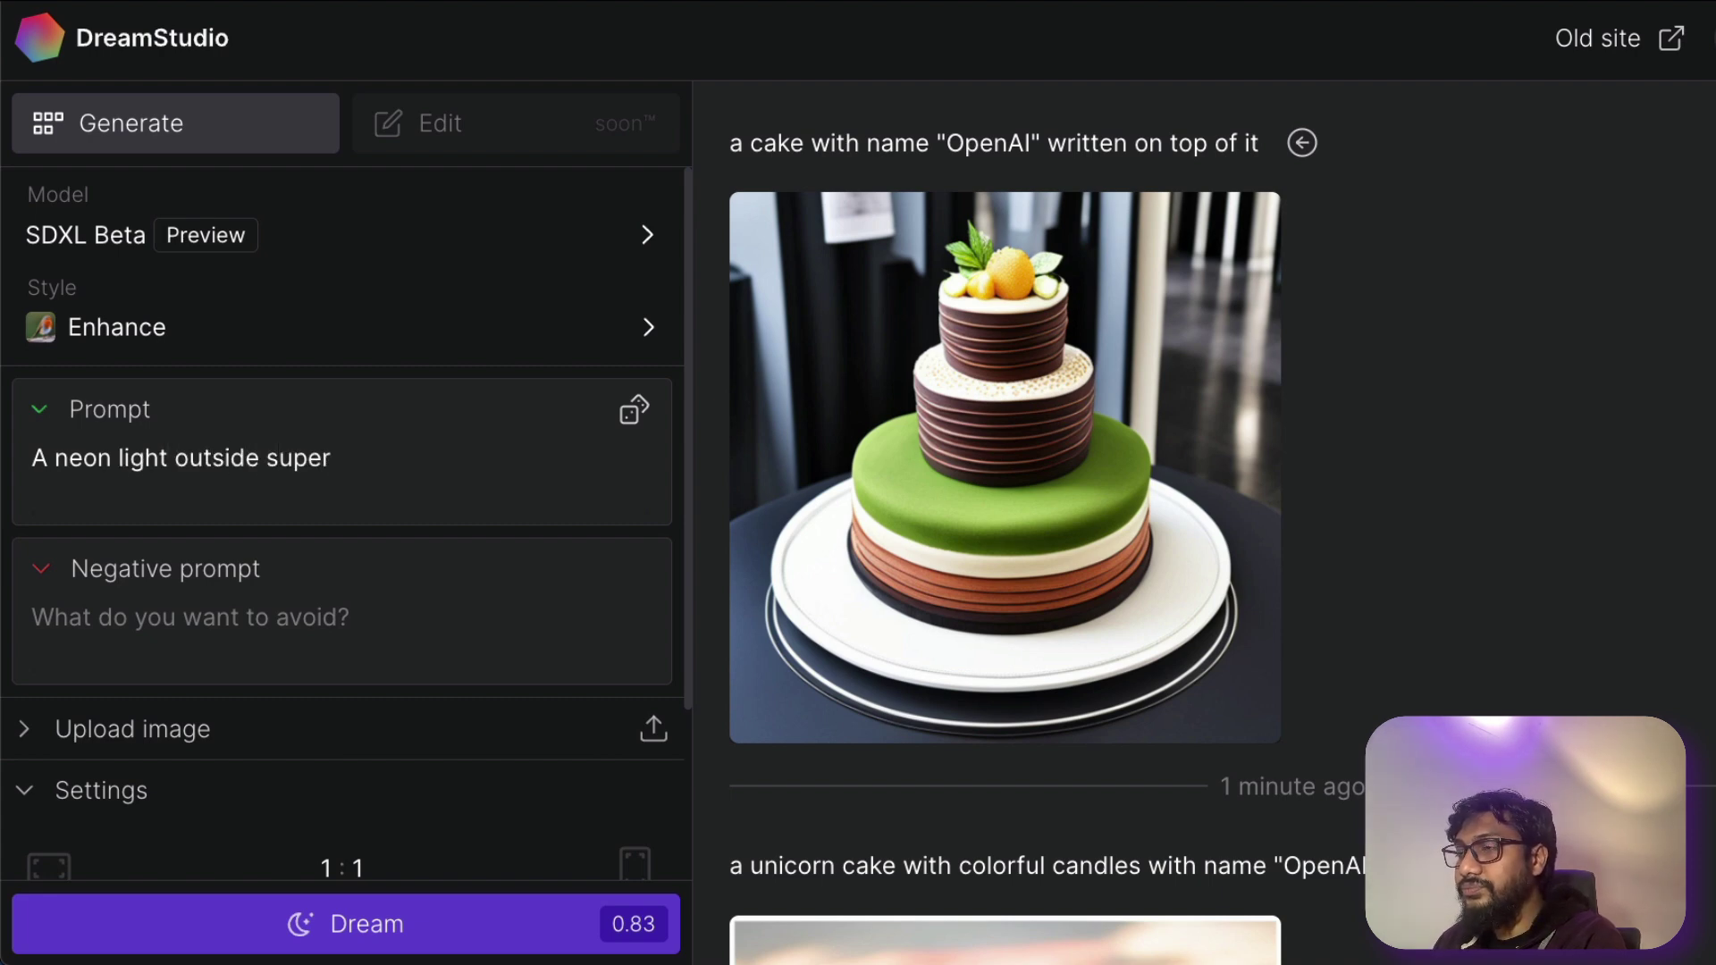
key("BackSpace")
key("BackSpace")
key("BackSpace")
type("rket")
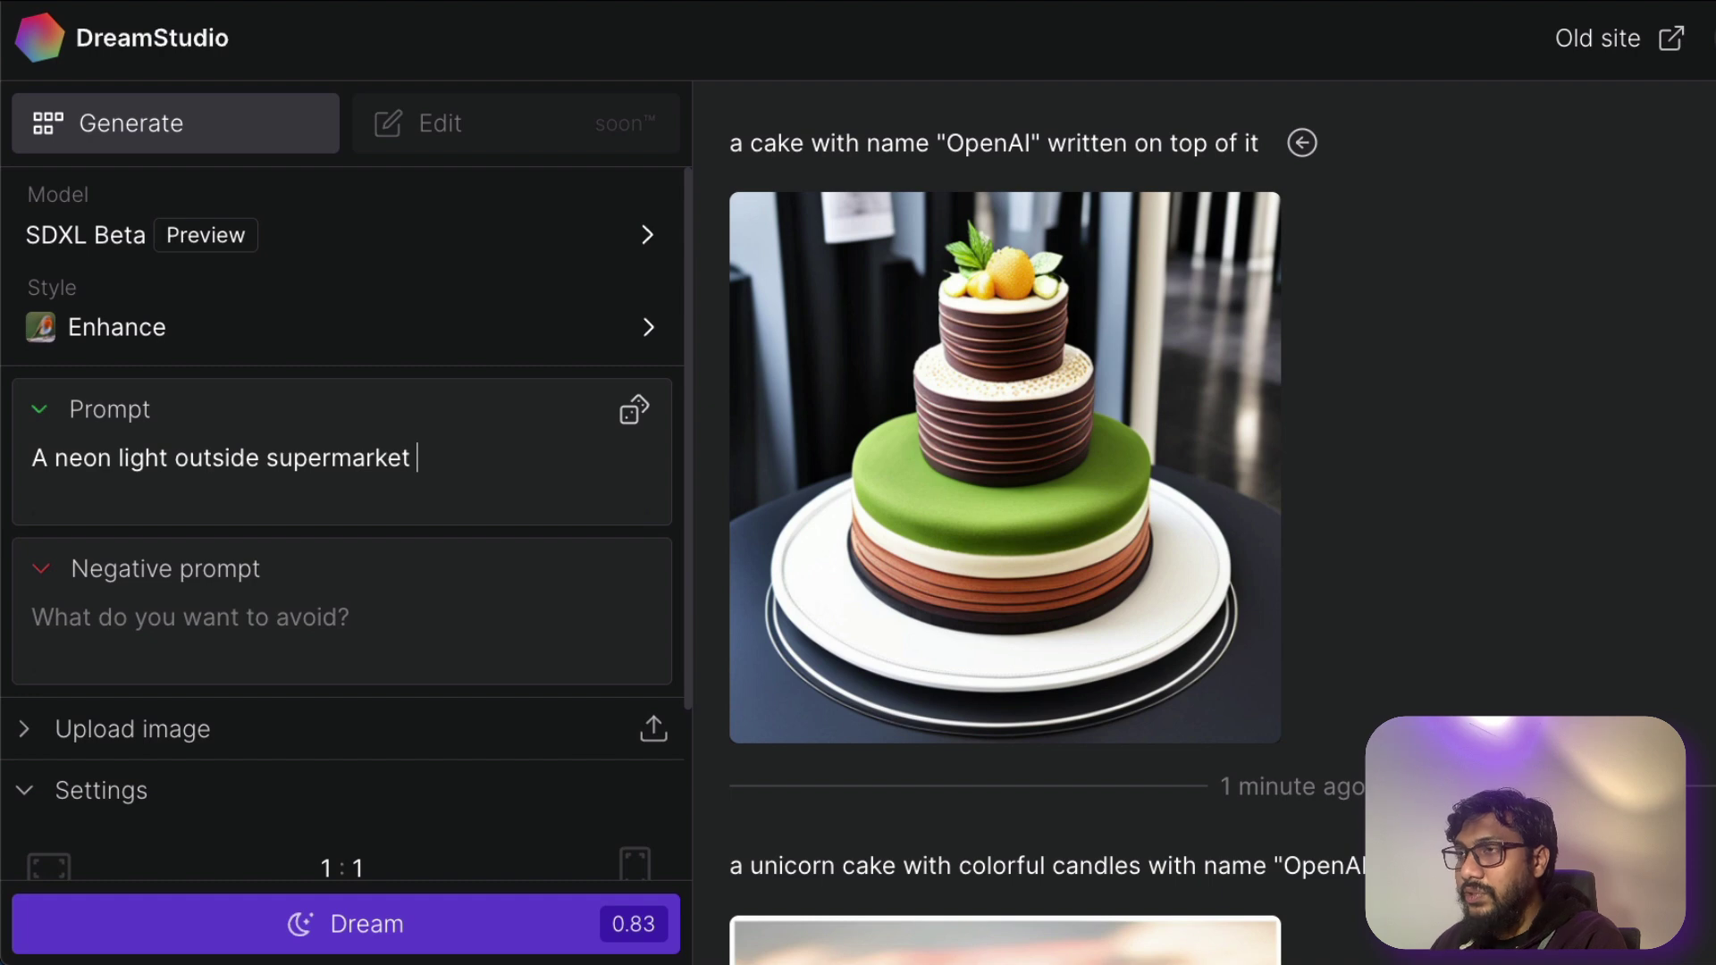
type(" wiht")
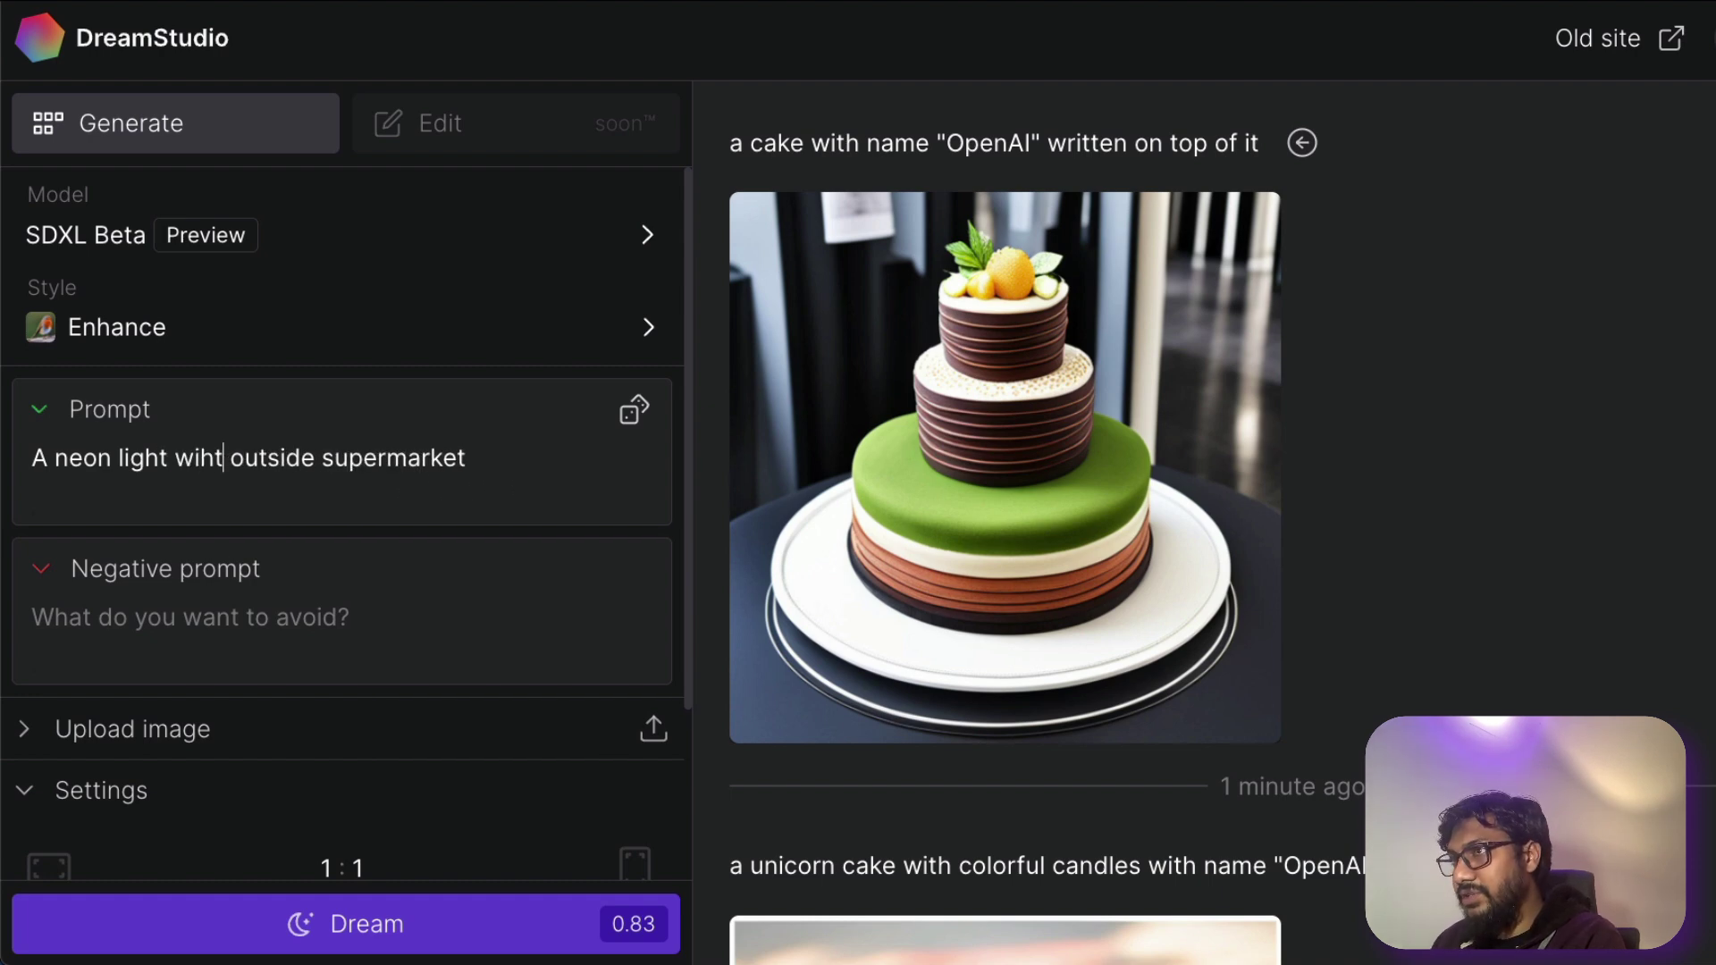
key("BackSpace")
key("BackSpace")
type("th text \"")
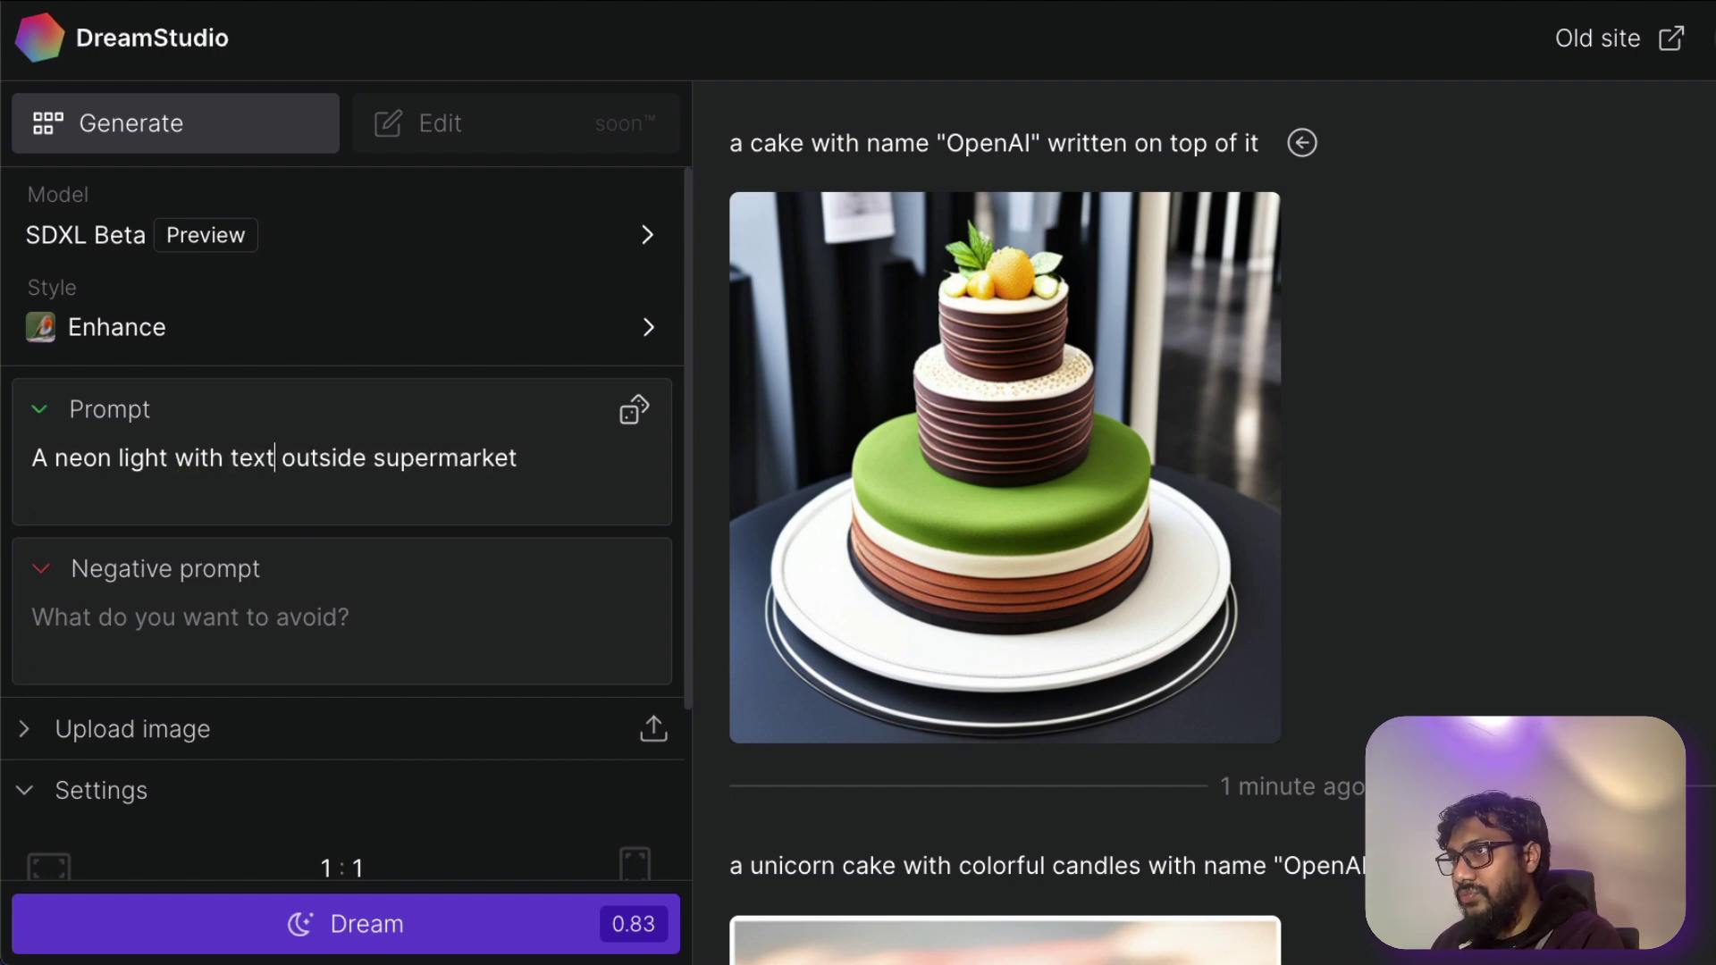
type("OPNEE")
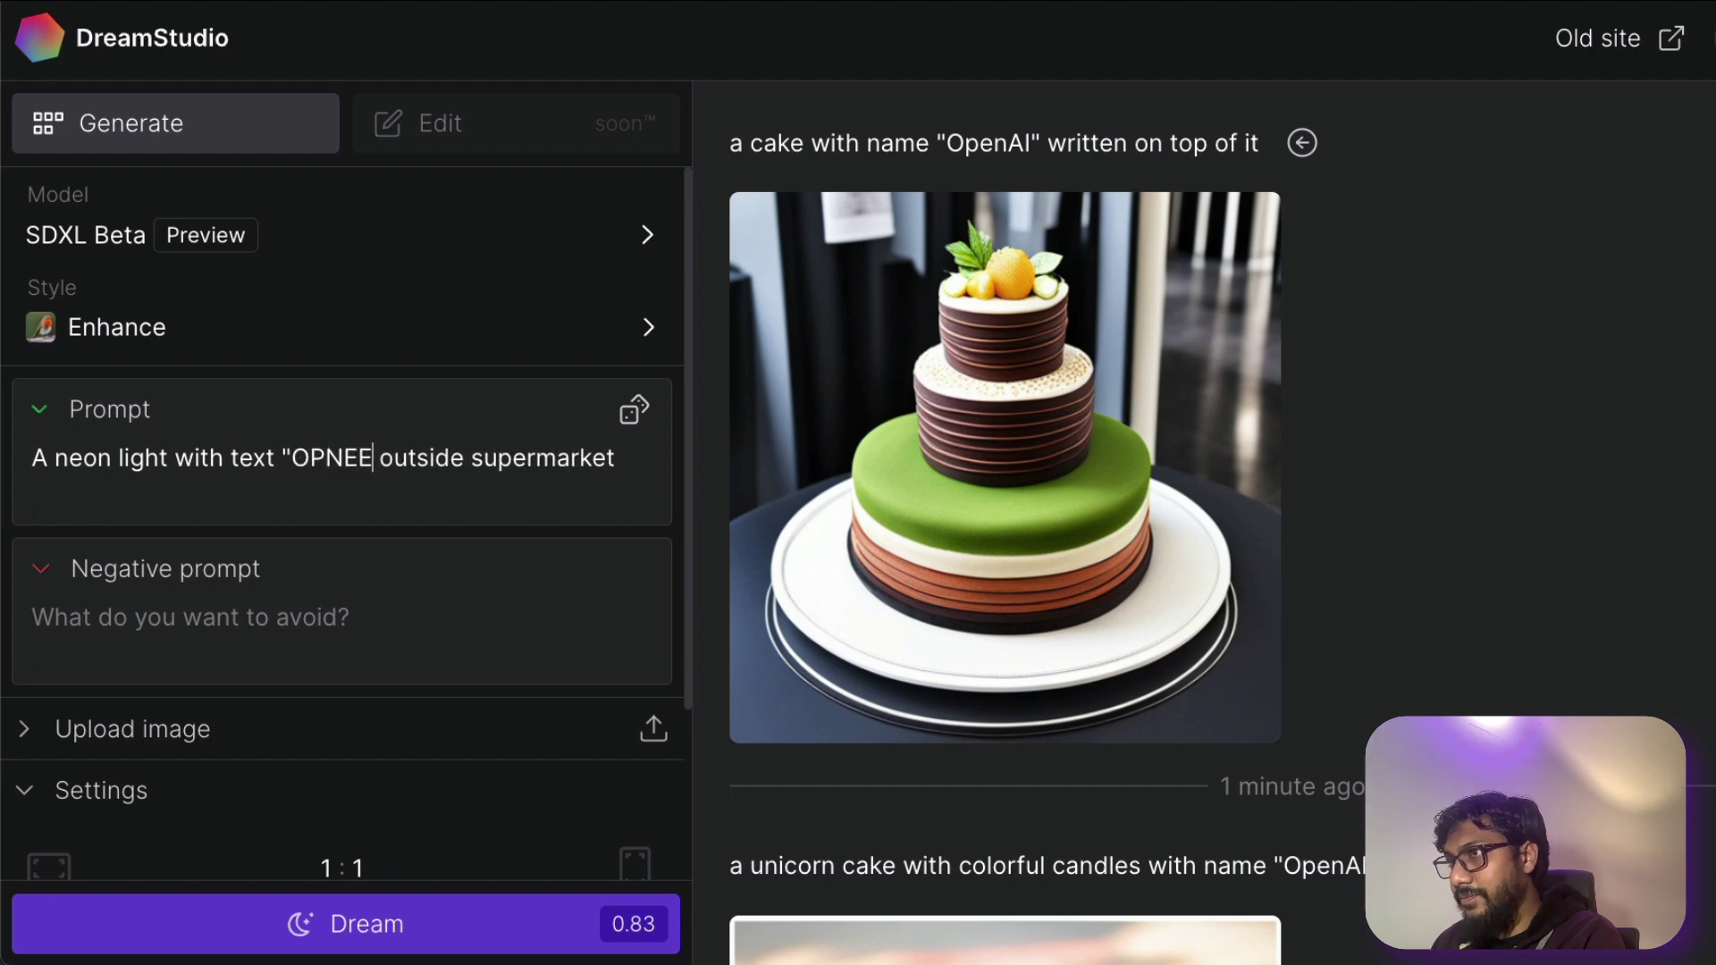
key("BackSpace")
key("BackSpace")
key("BackSpace")
type("ENAI\"")
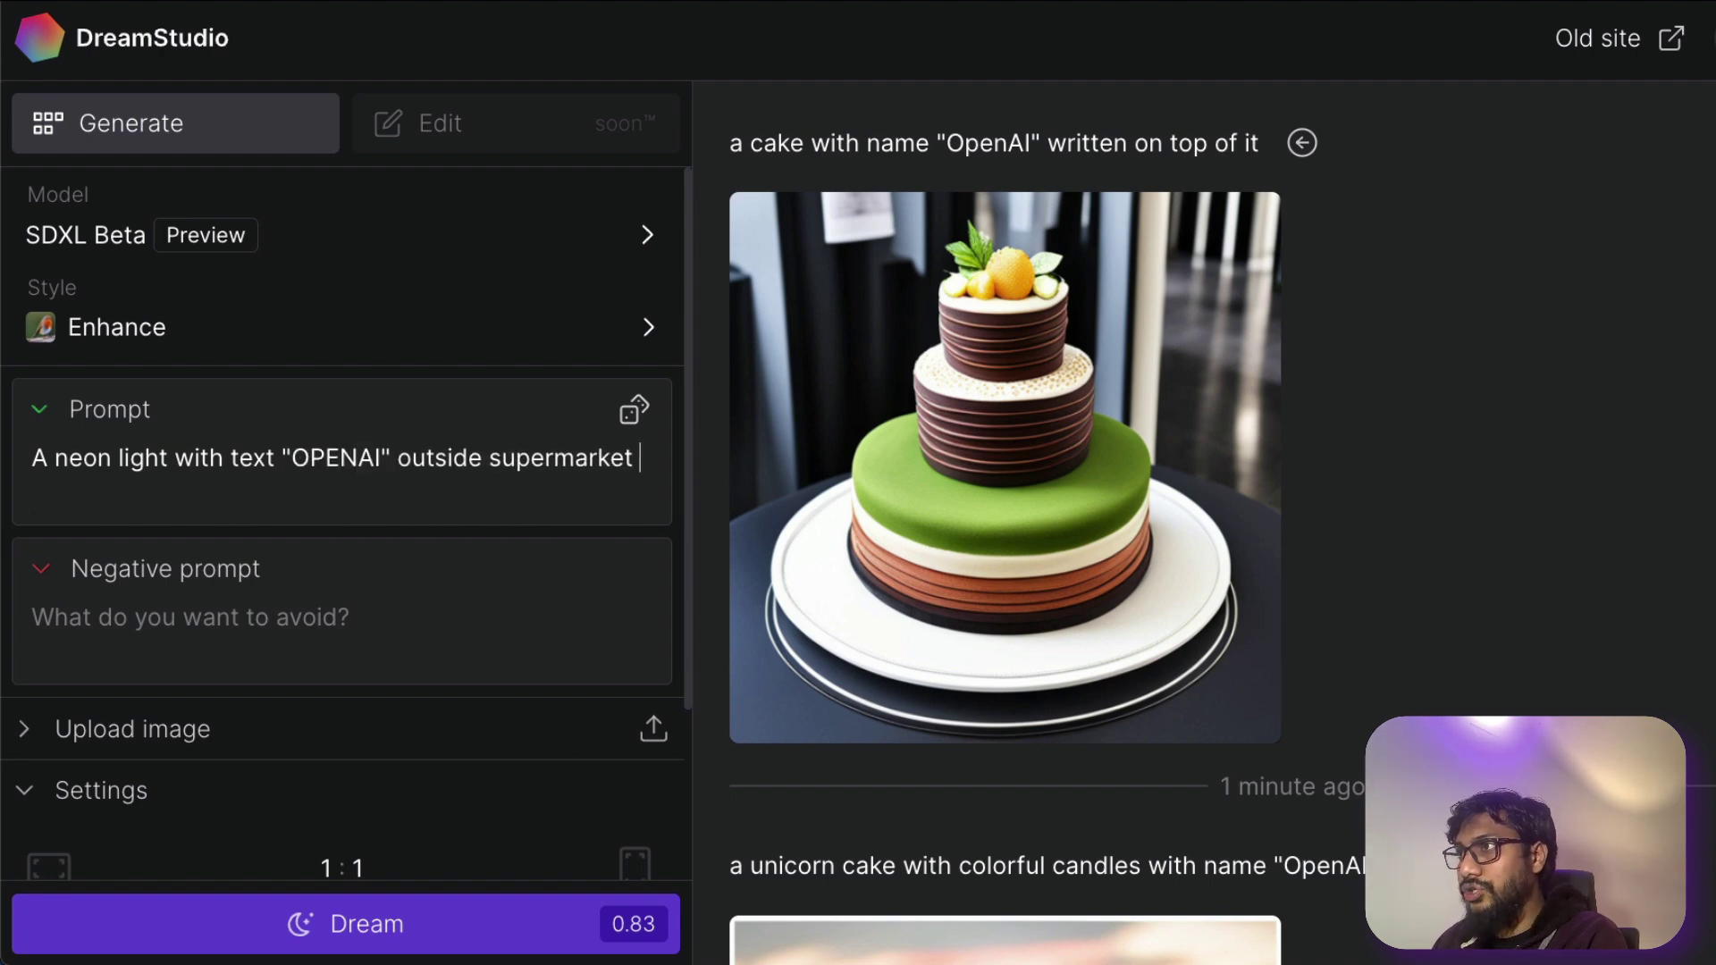
left_click(337, 924)
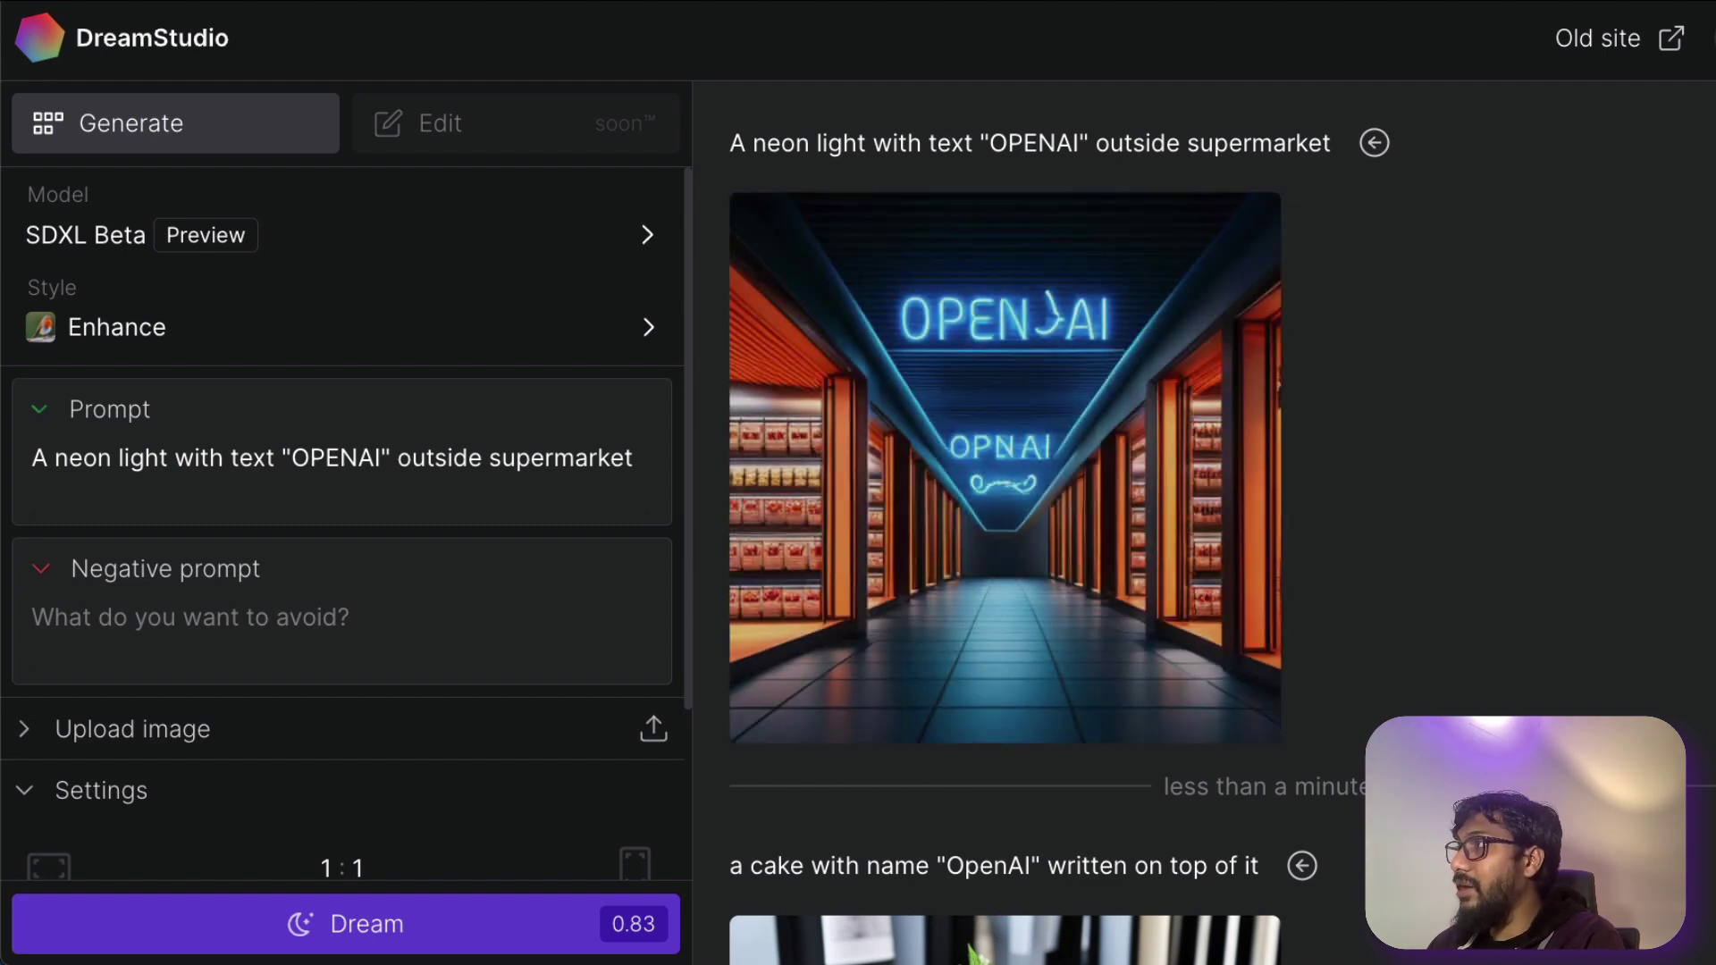
mouse_move(1095, 335)
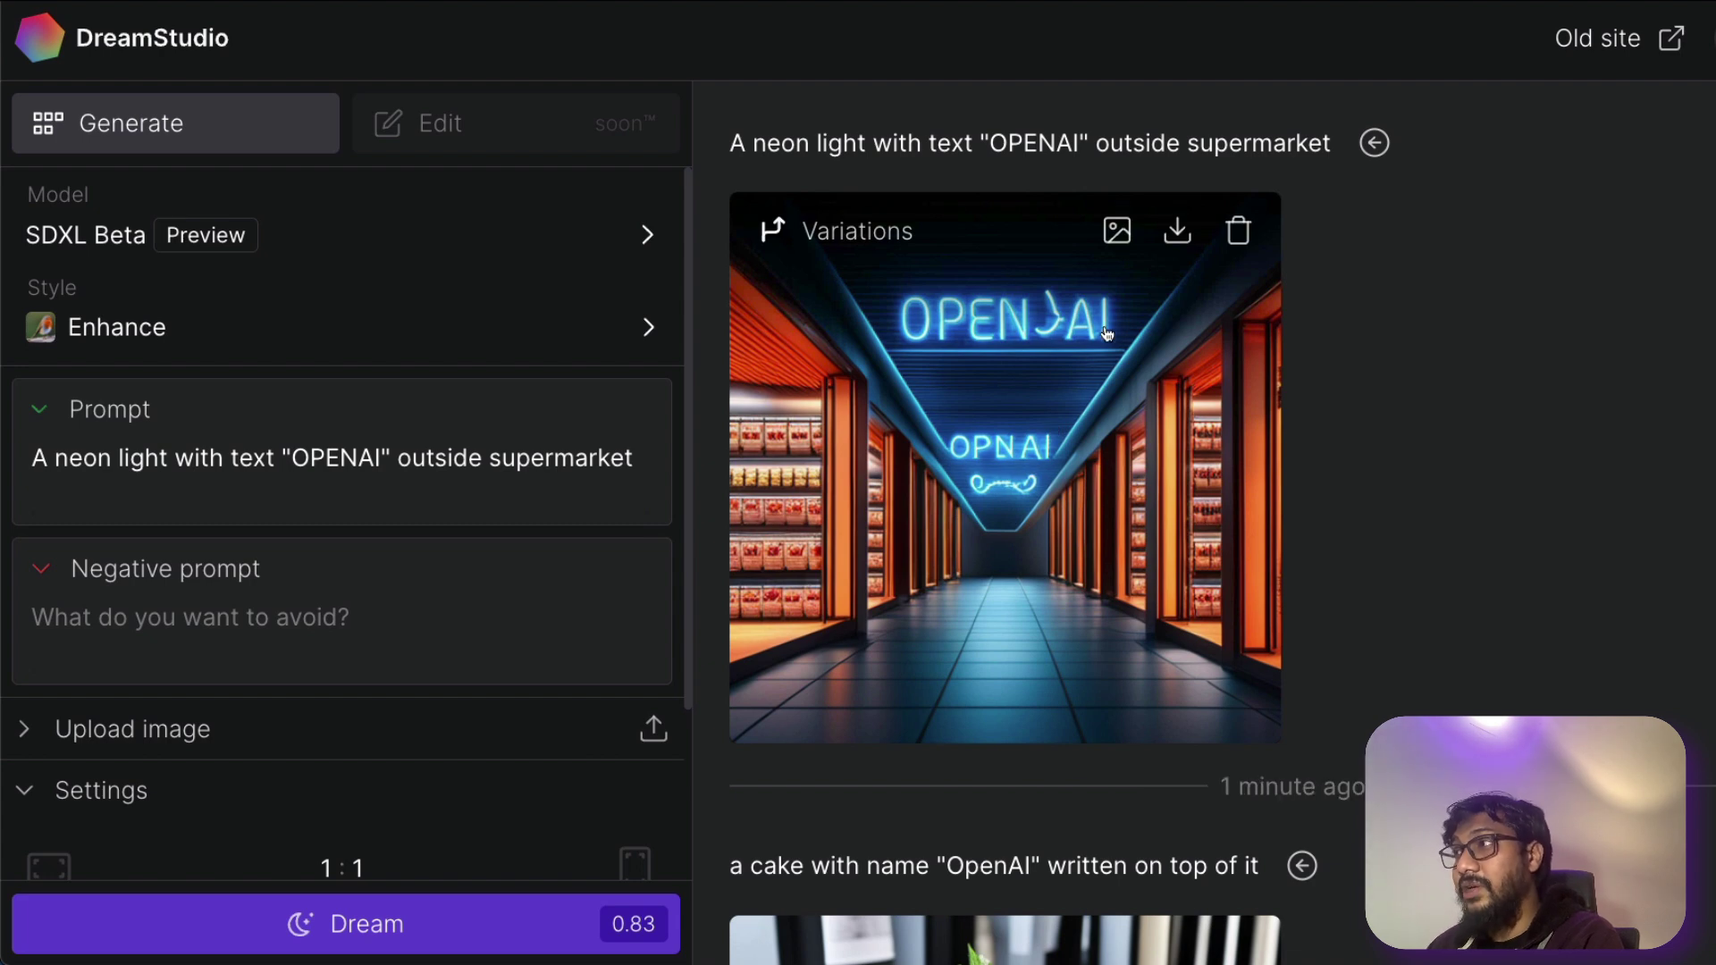
- Generate a famous monk holding a board with a person's name, then select 'holding' for the lawn prompt
left_click(188, 473)
key("ctrl+a")
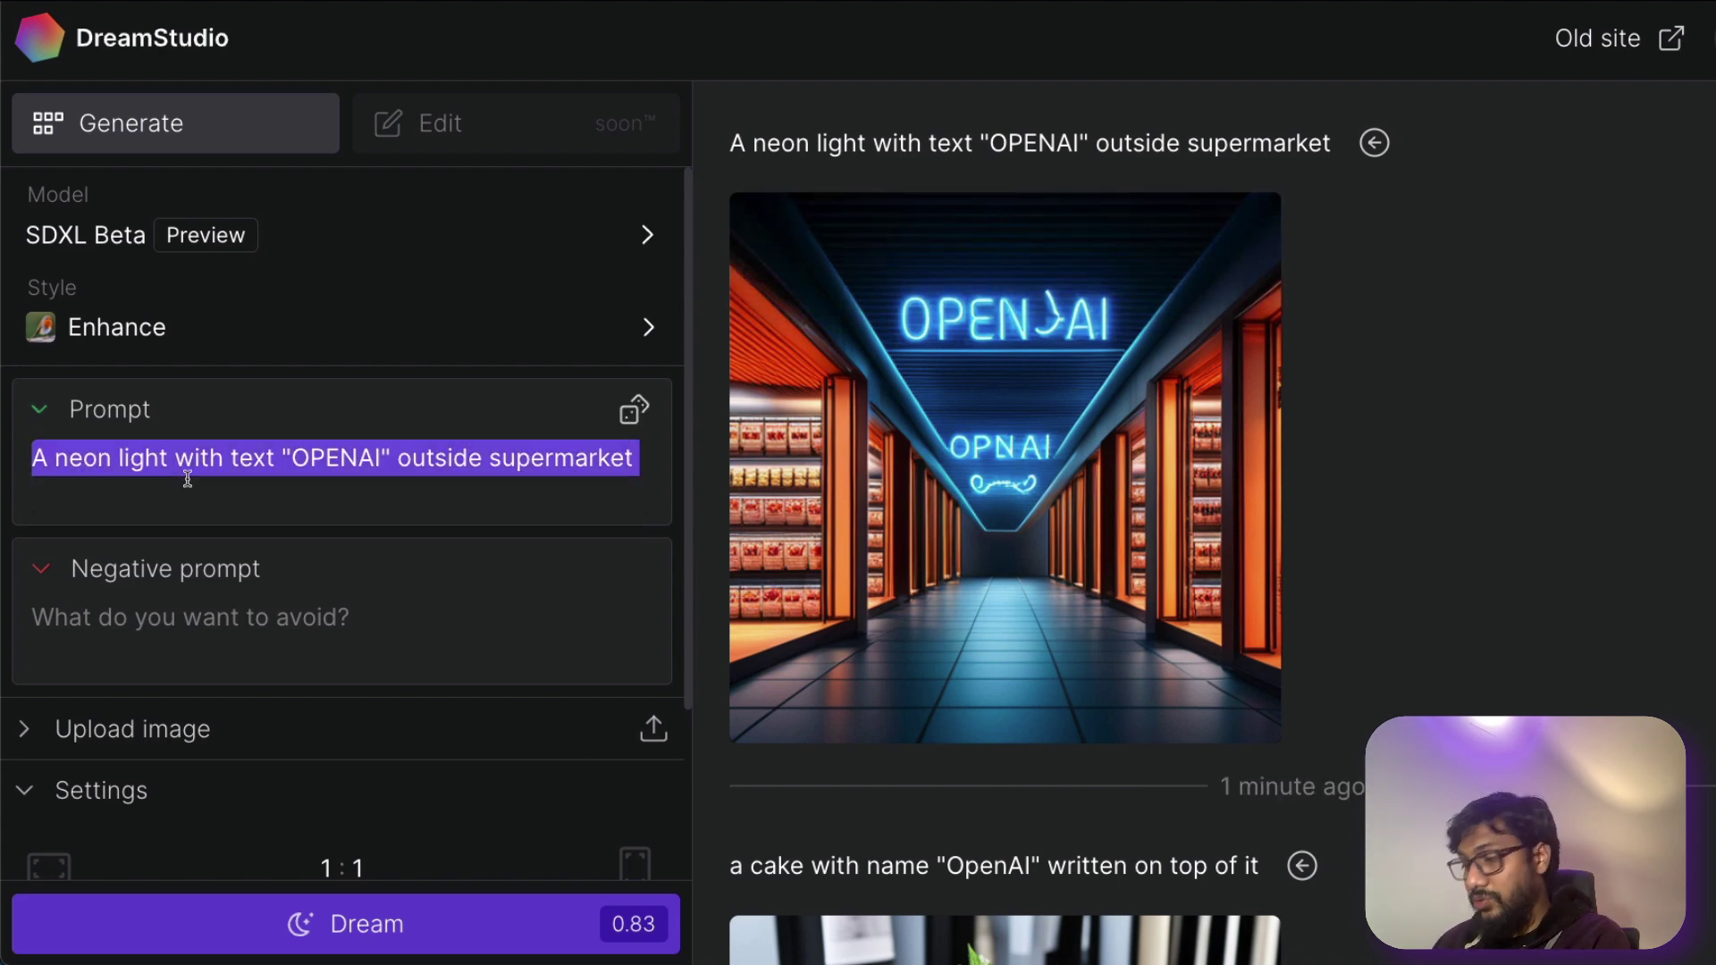
type("Dalai La")
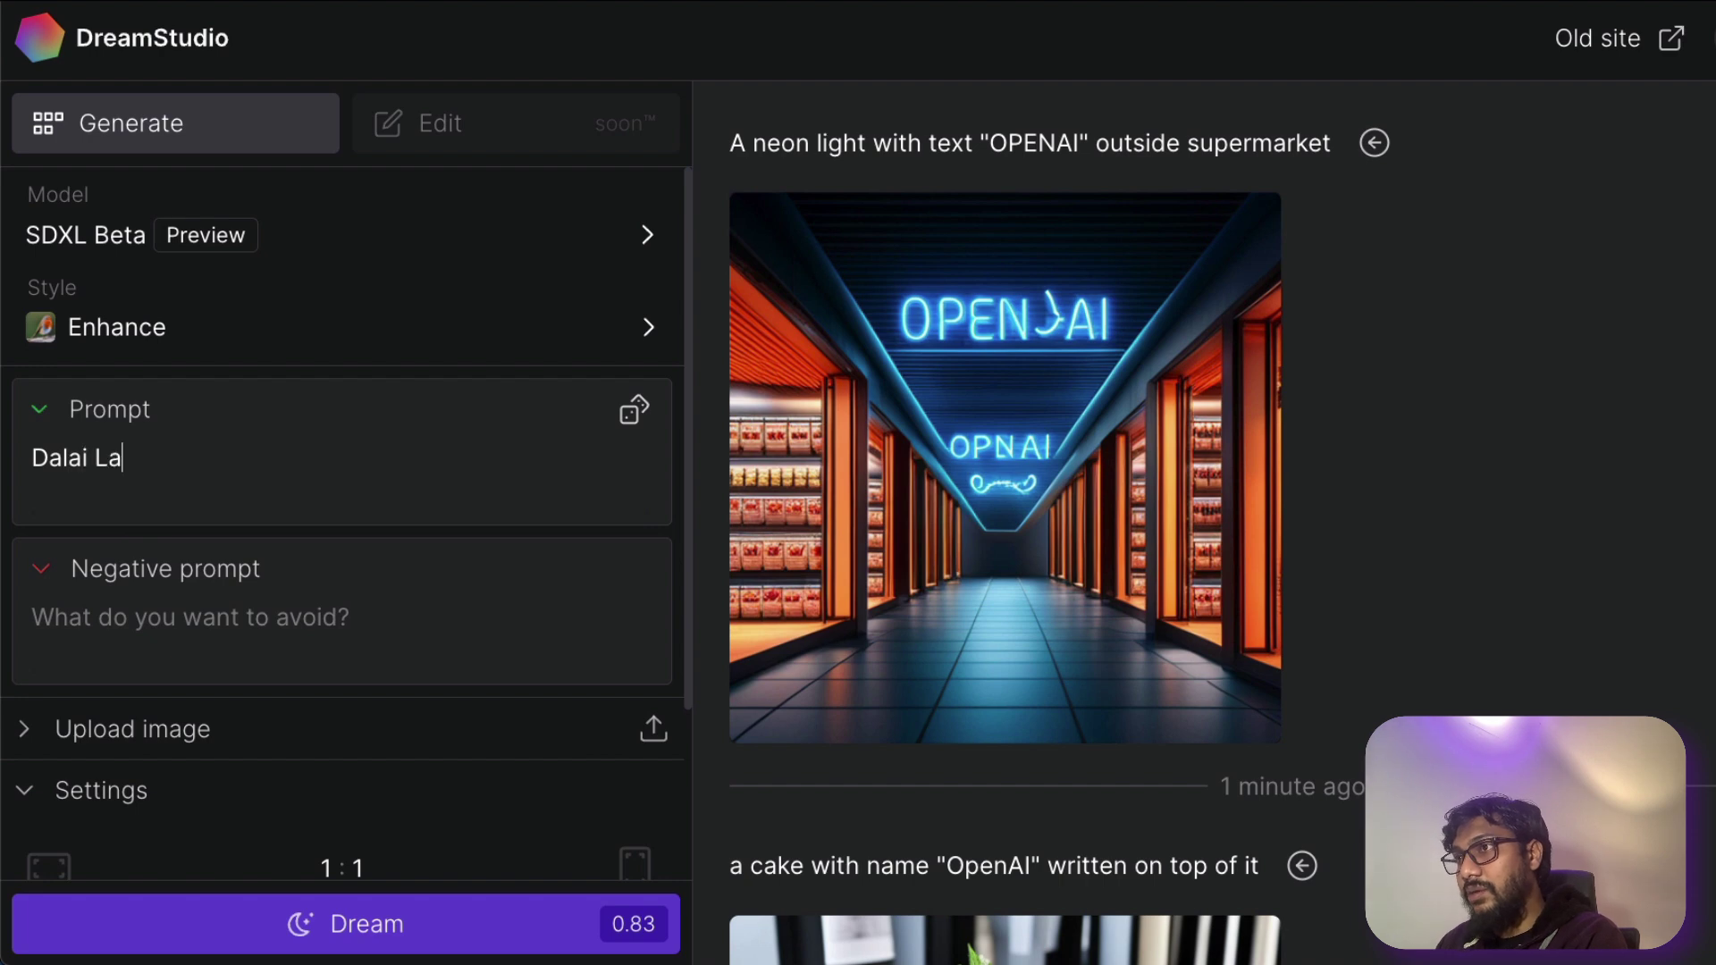
type("ma holding a board \"OpenAI")
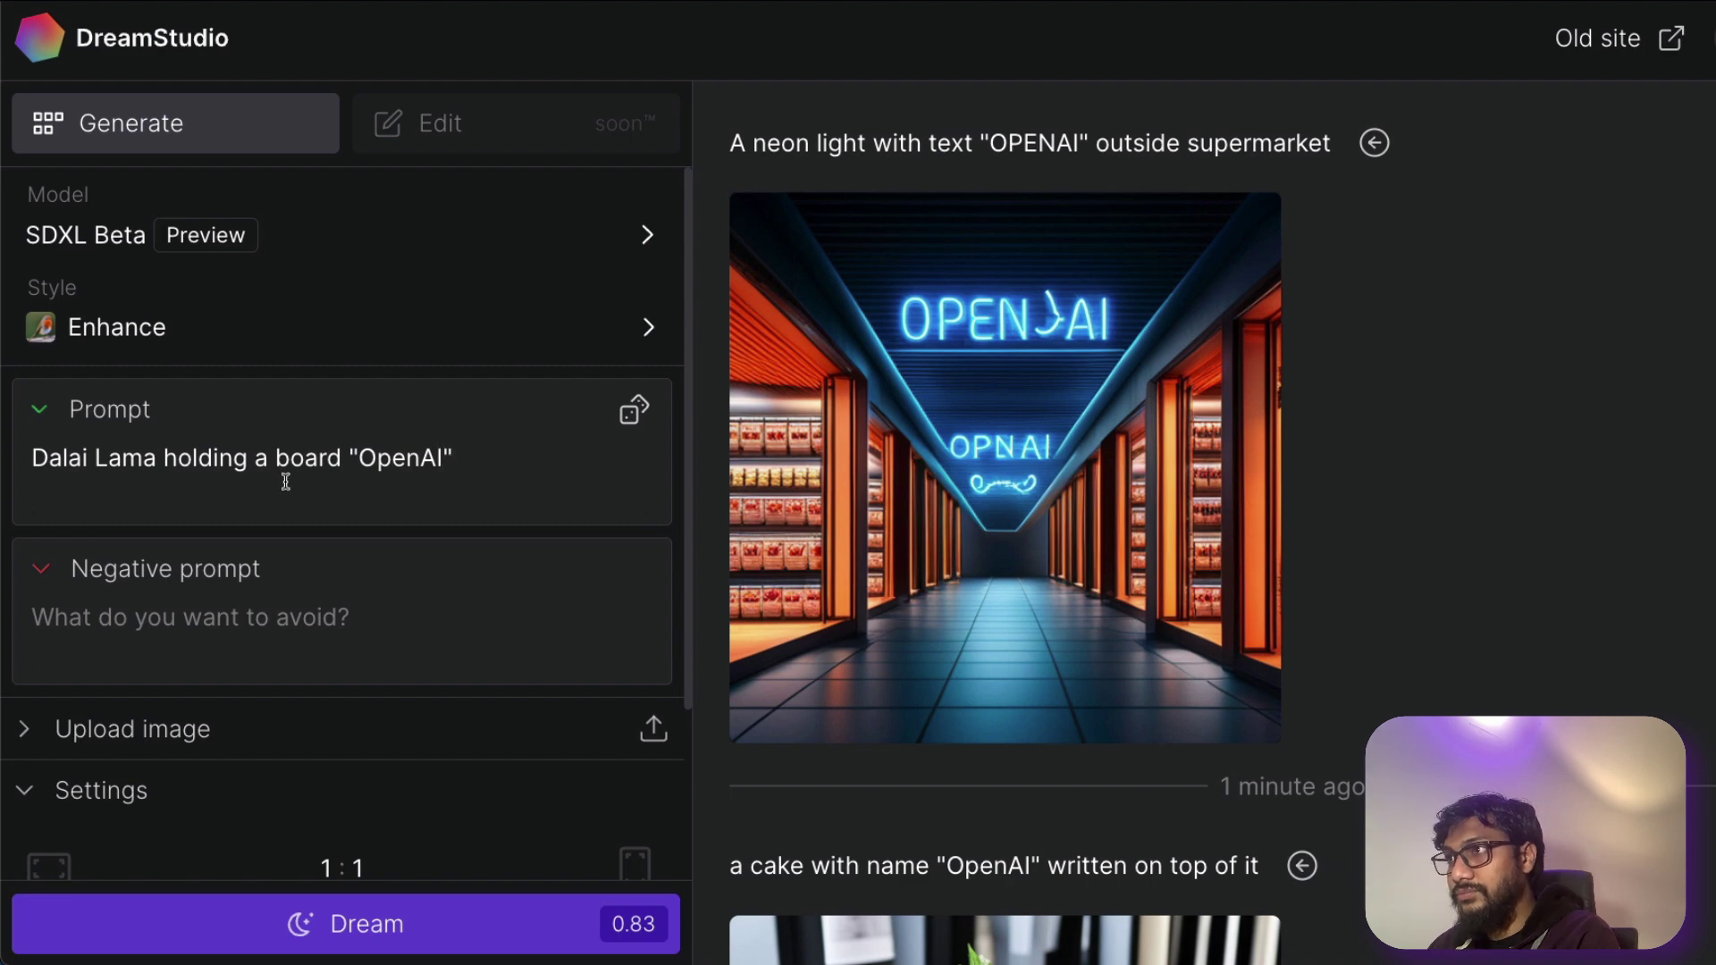
double_click(403, 458)
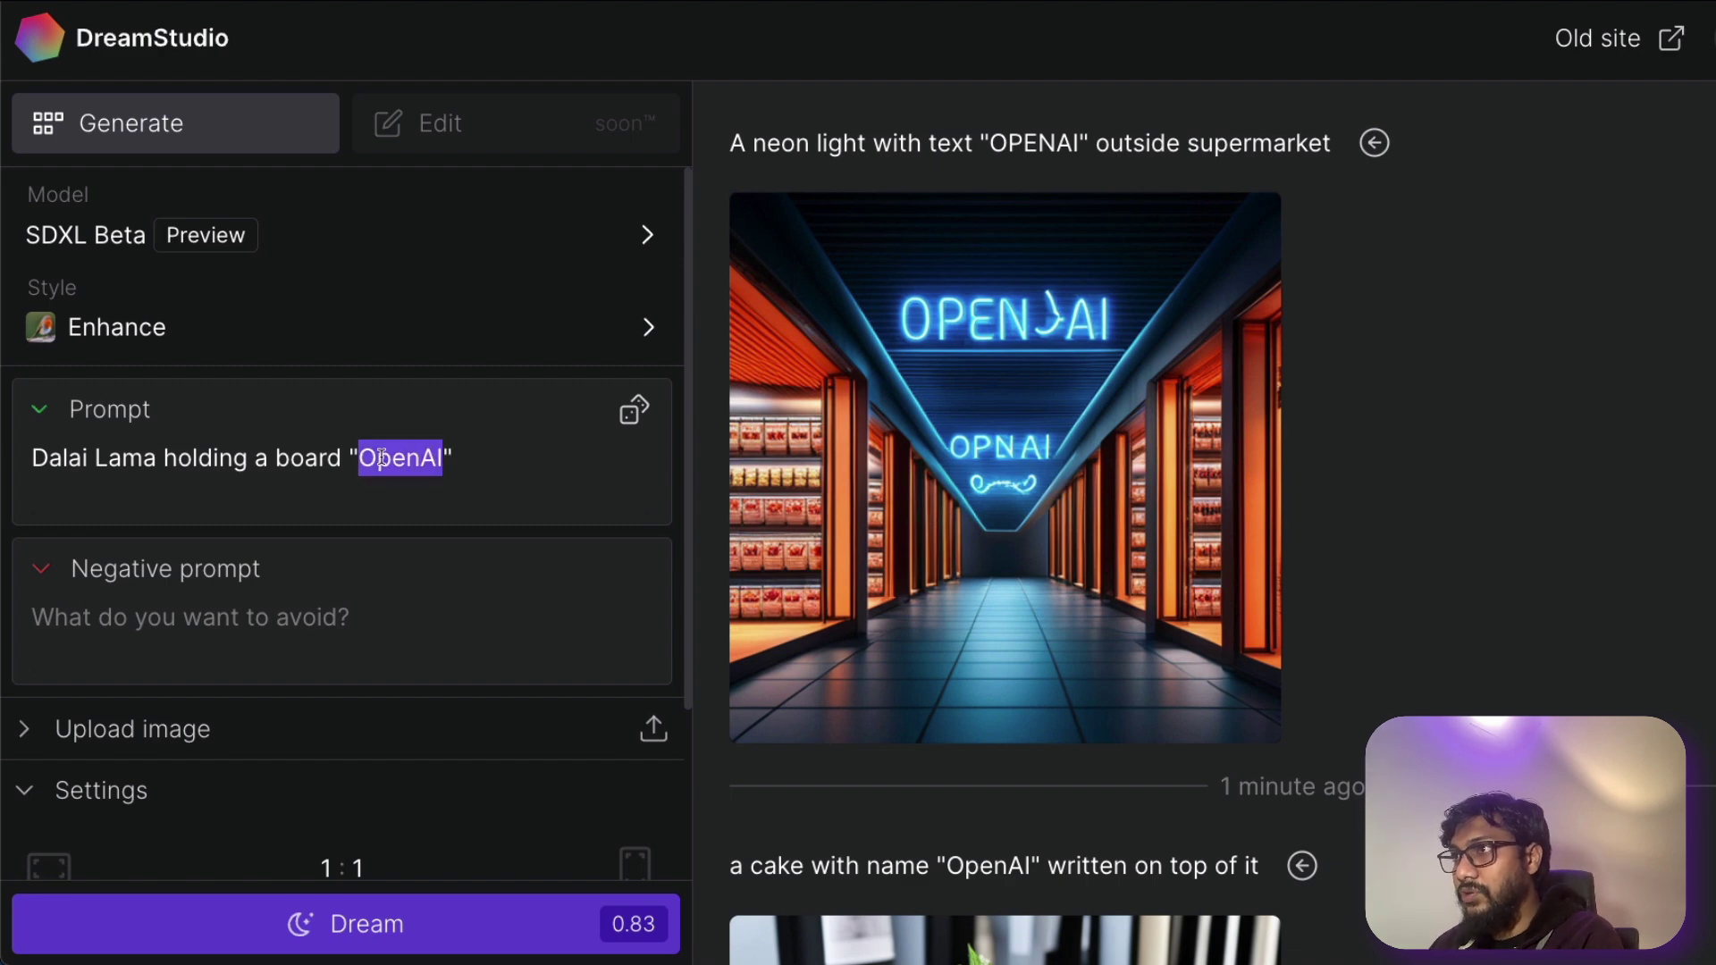
type("Emad Mostaq")
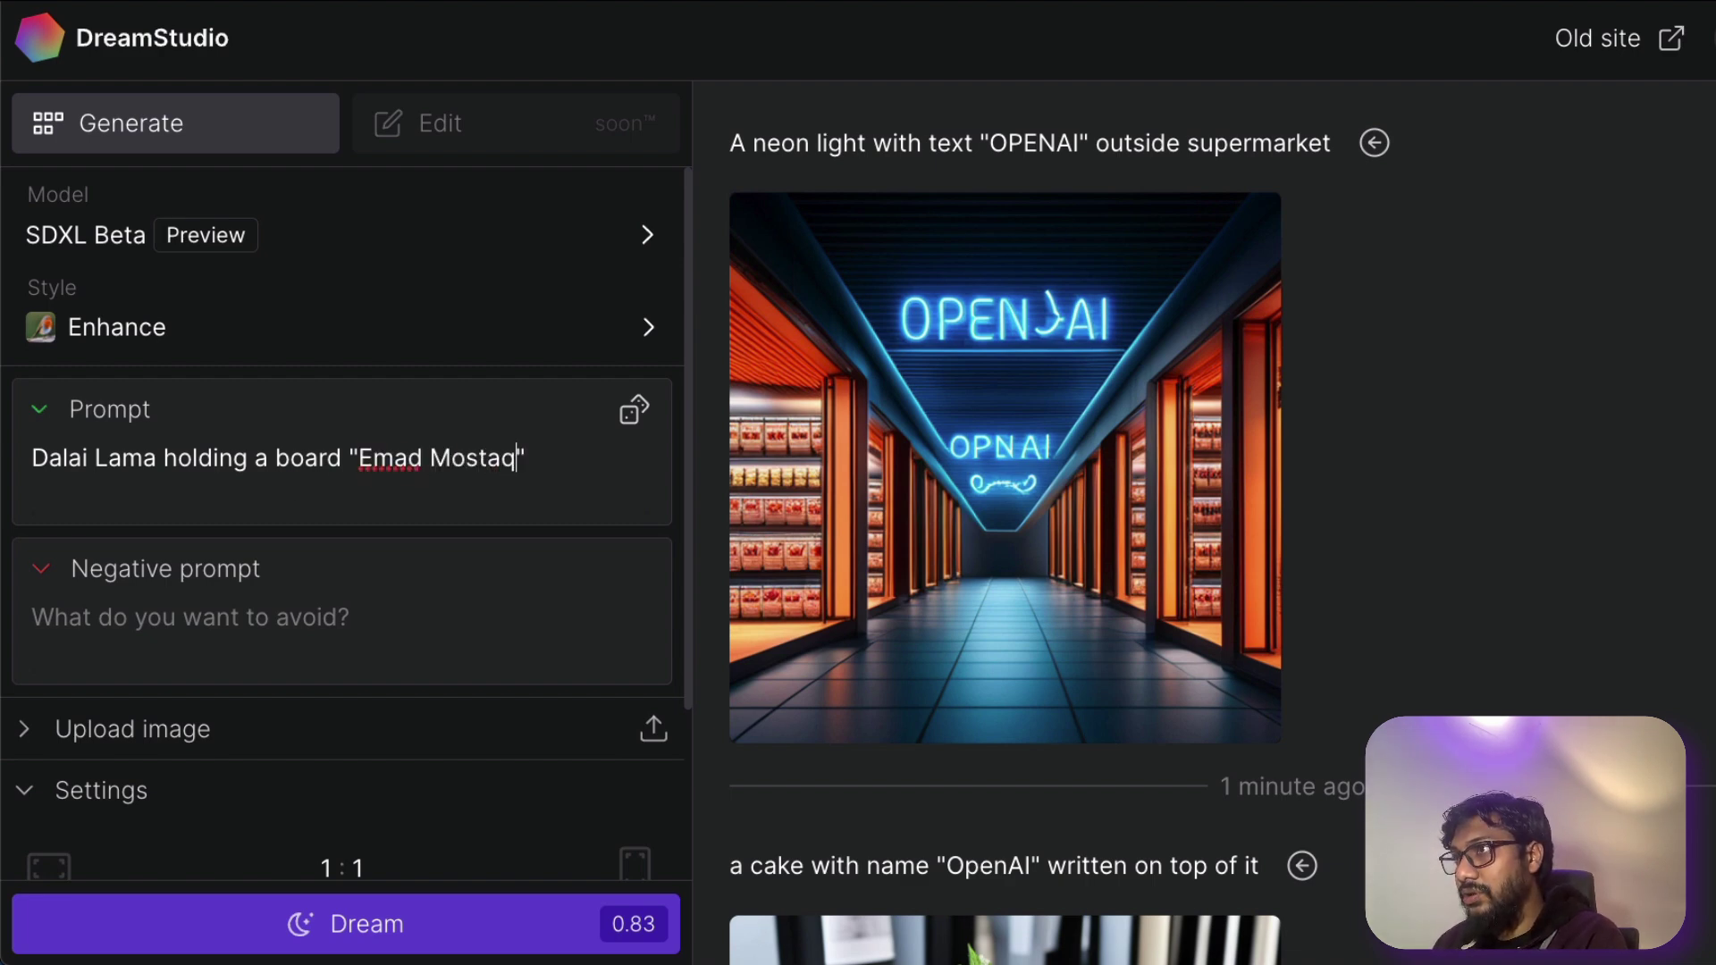
type("ue")
left_click(284, 924)
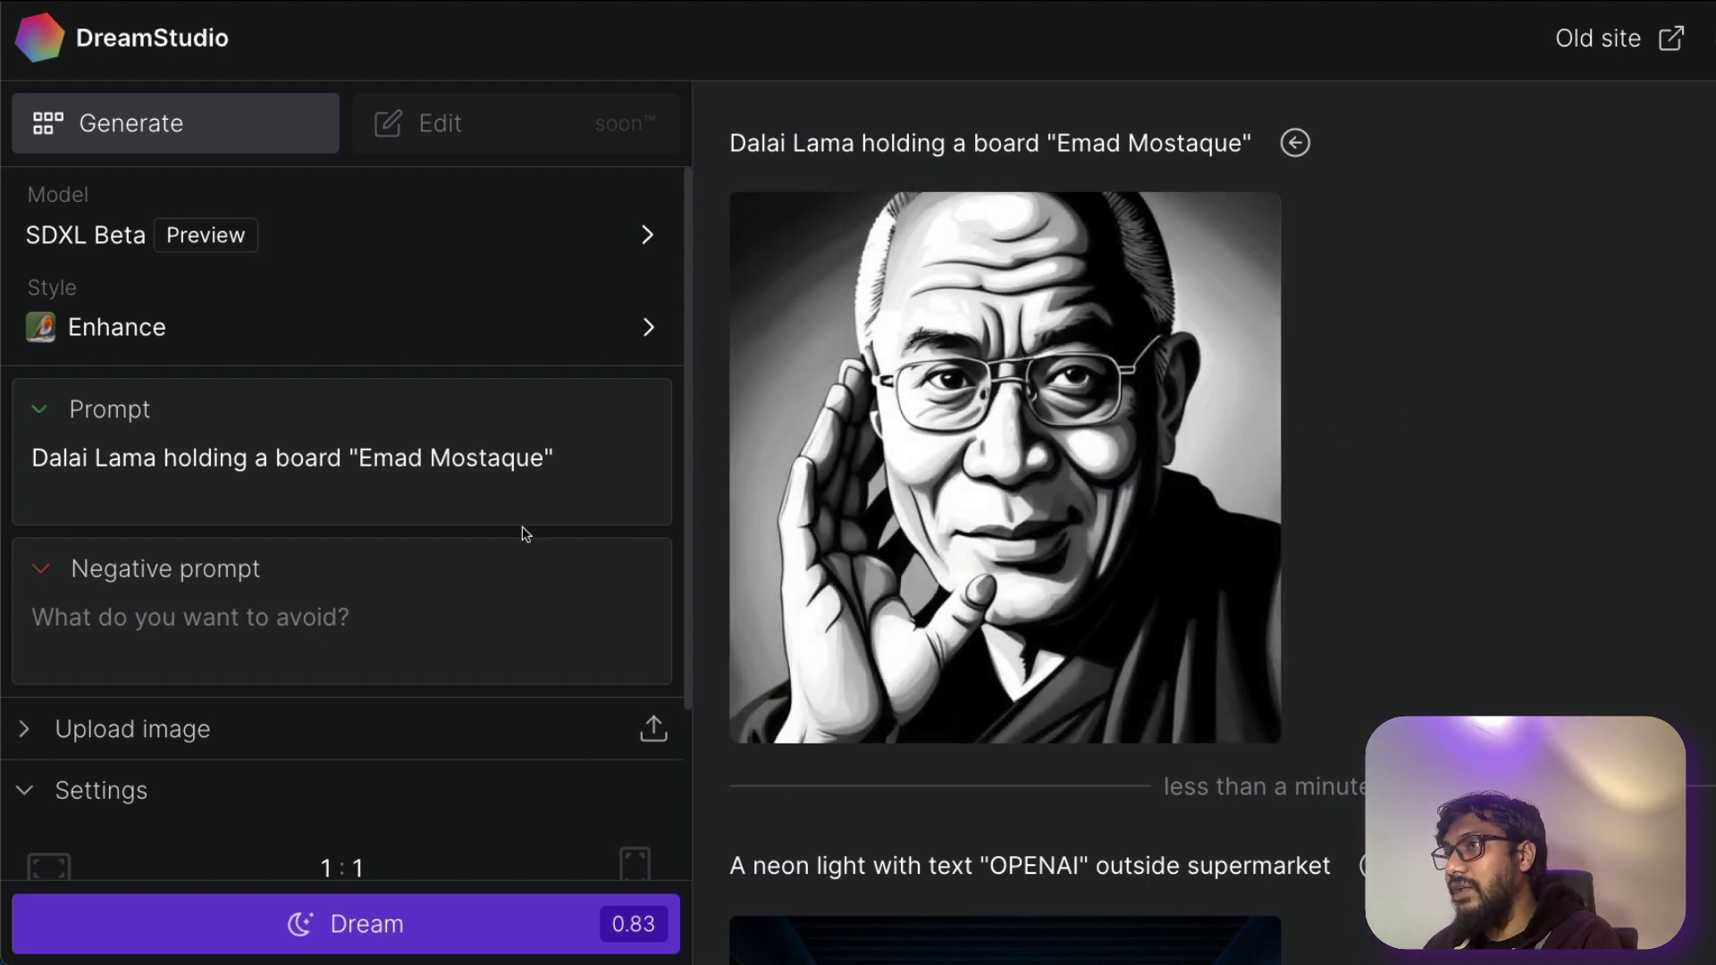
double_click(219, 464)
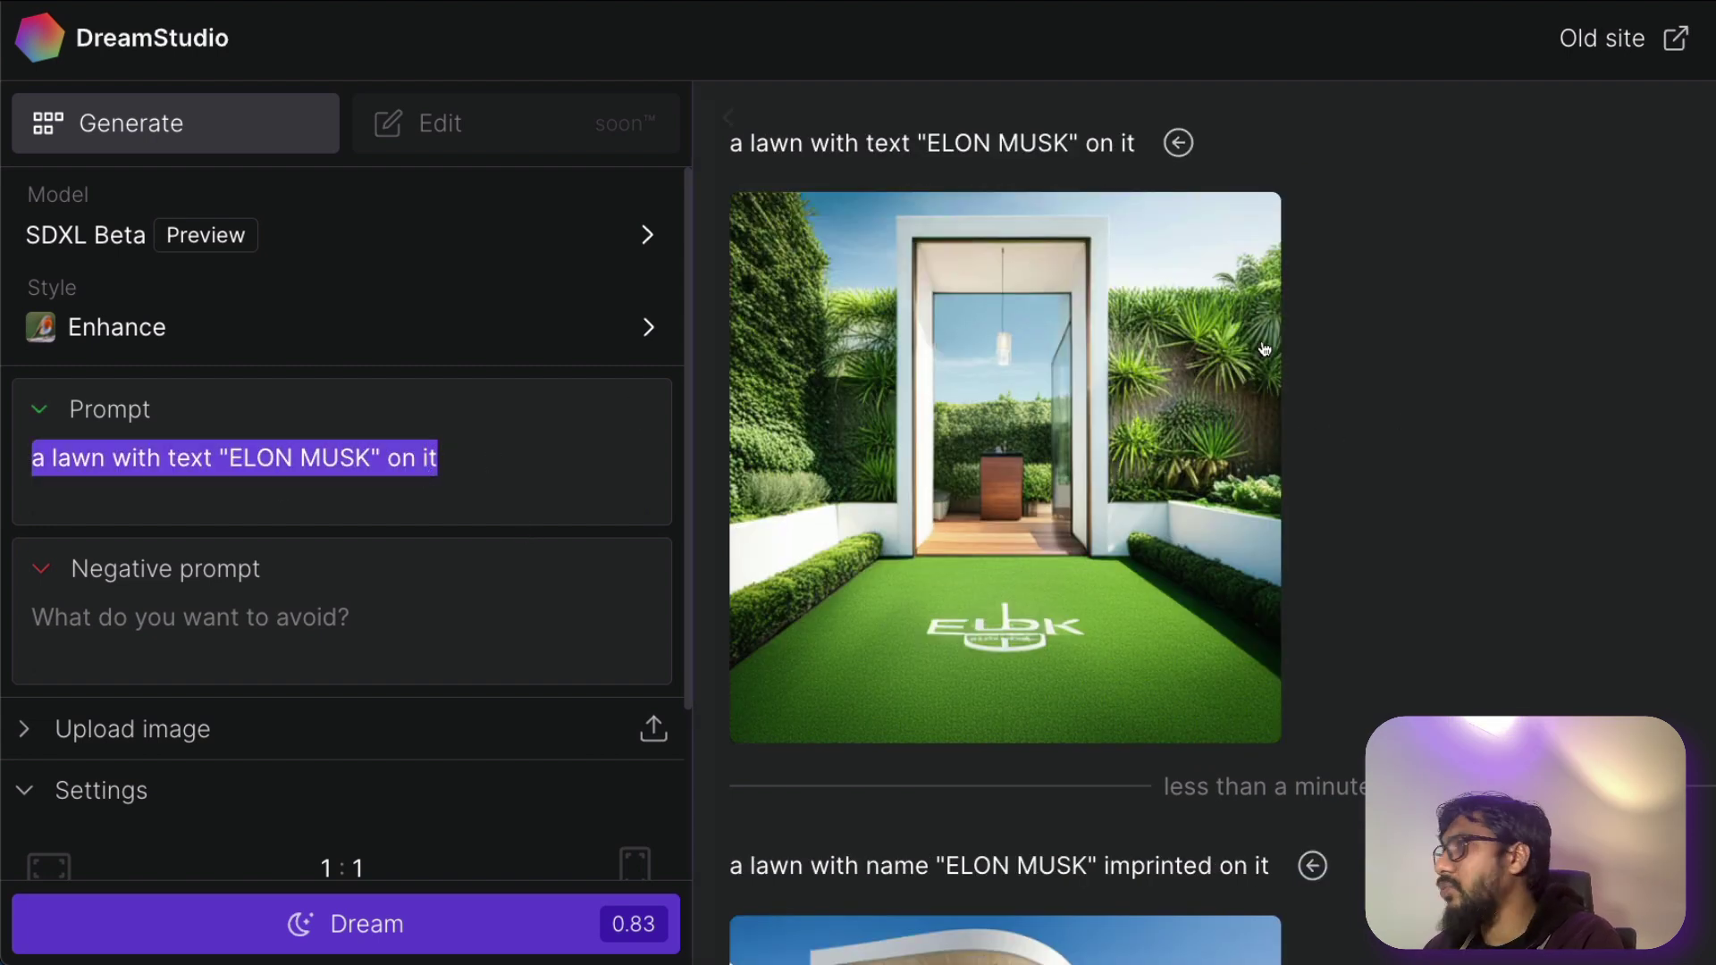
- Scroll through the Twitter #sdxl feed of look-alikes holding SERVANT and BELIEVE signs
left_click(1471, 399)
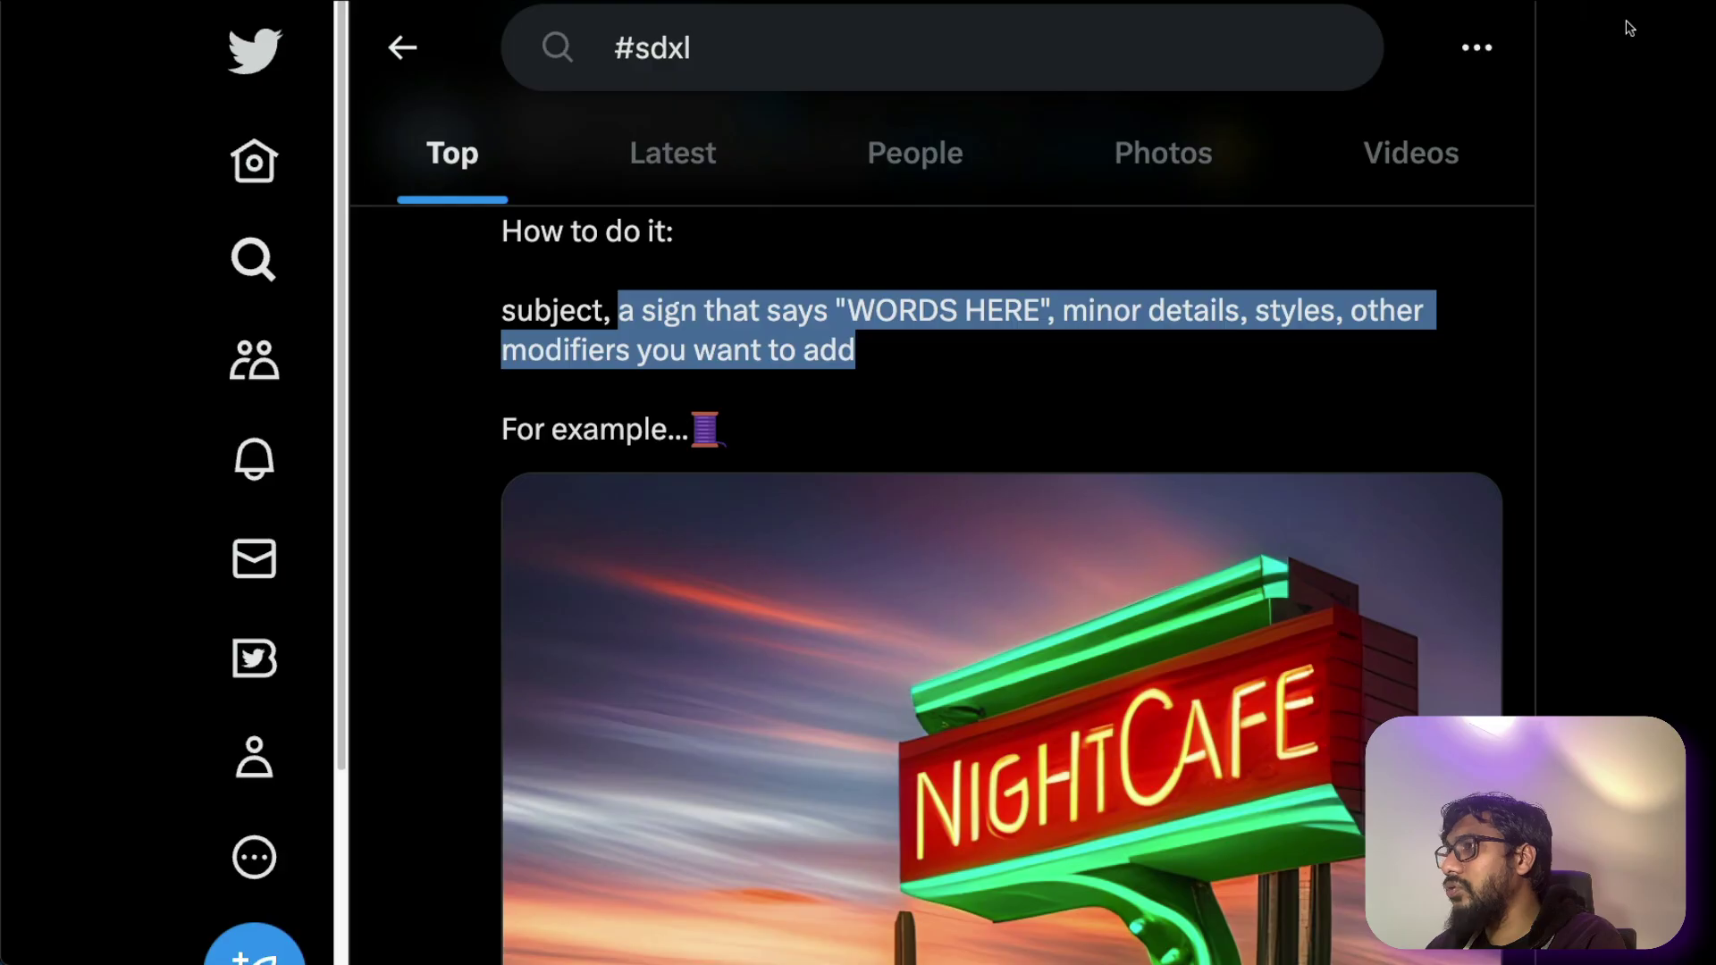
scroll(1017, 508, "down", 15)
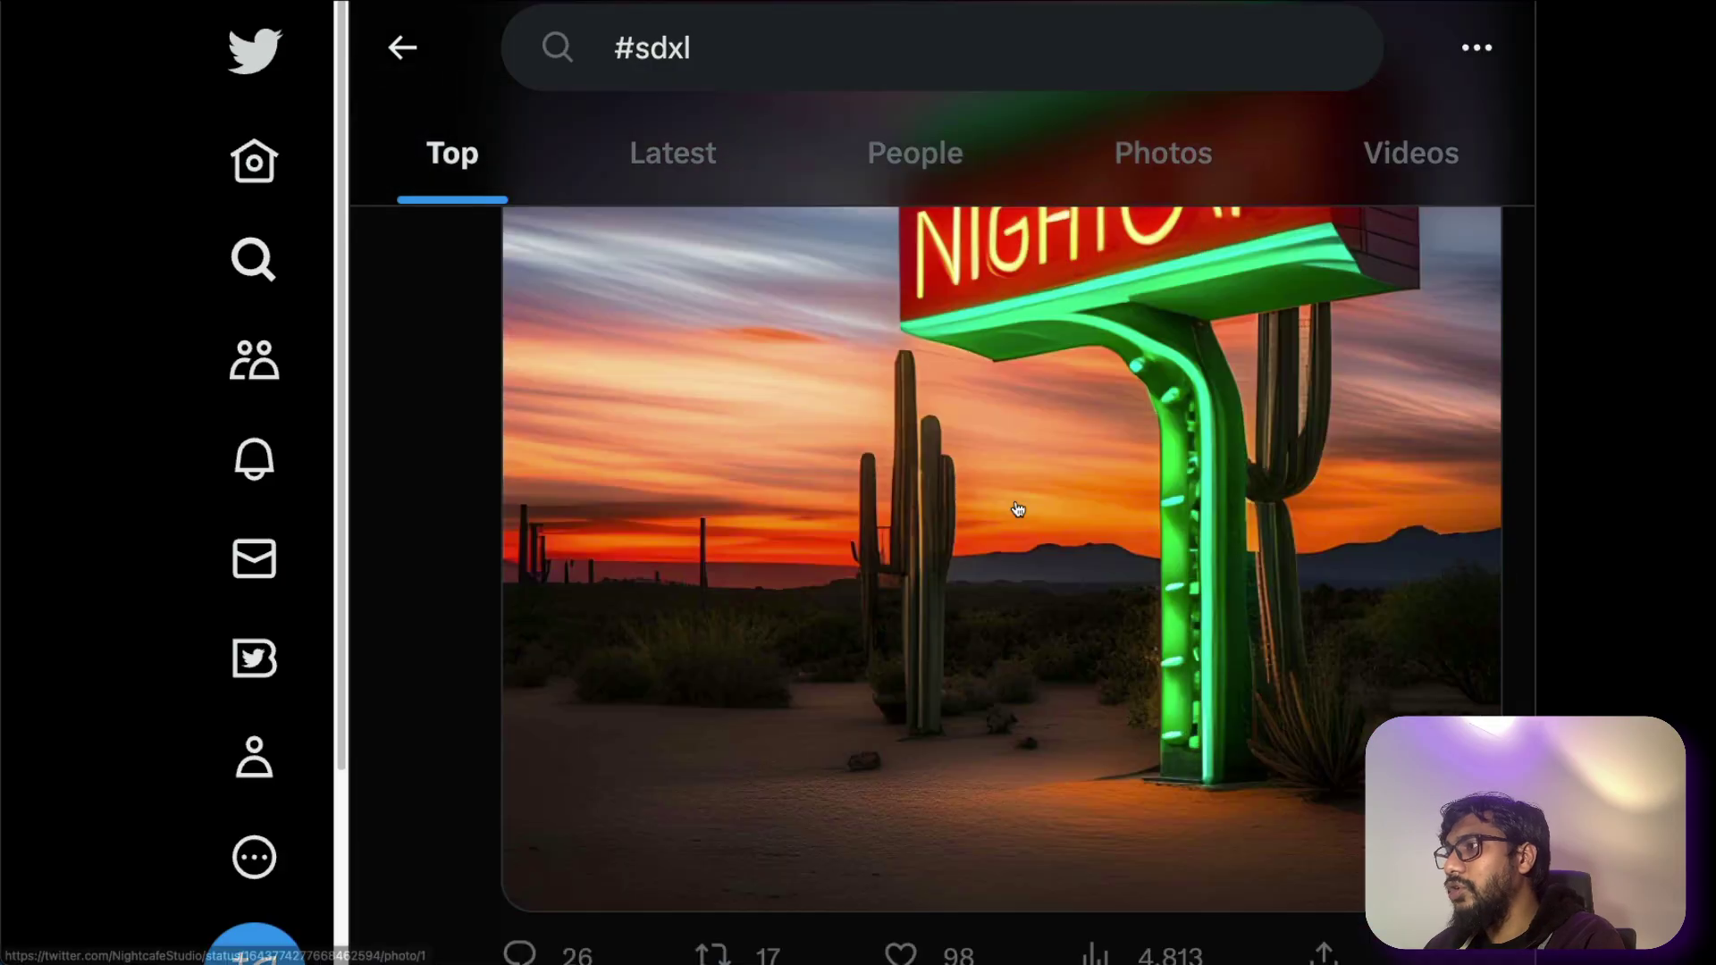
scroll(1017, 508, "down", 10)
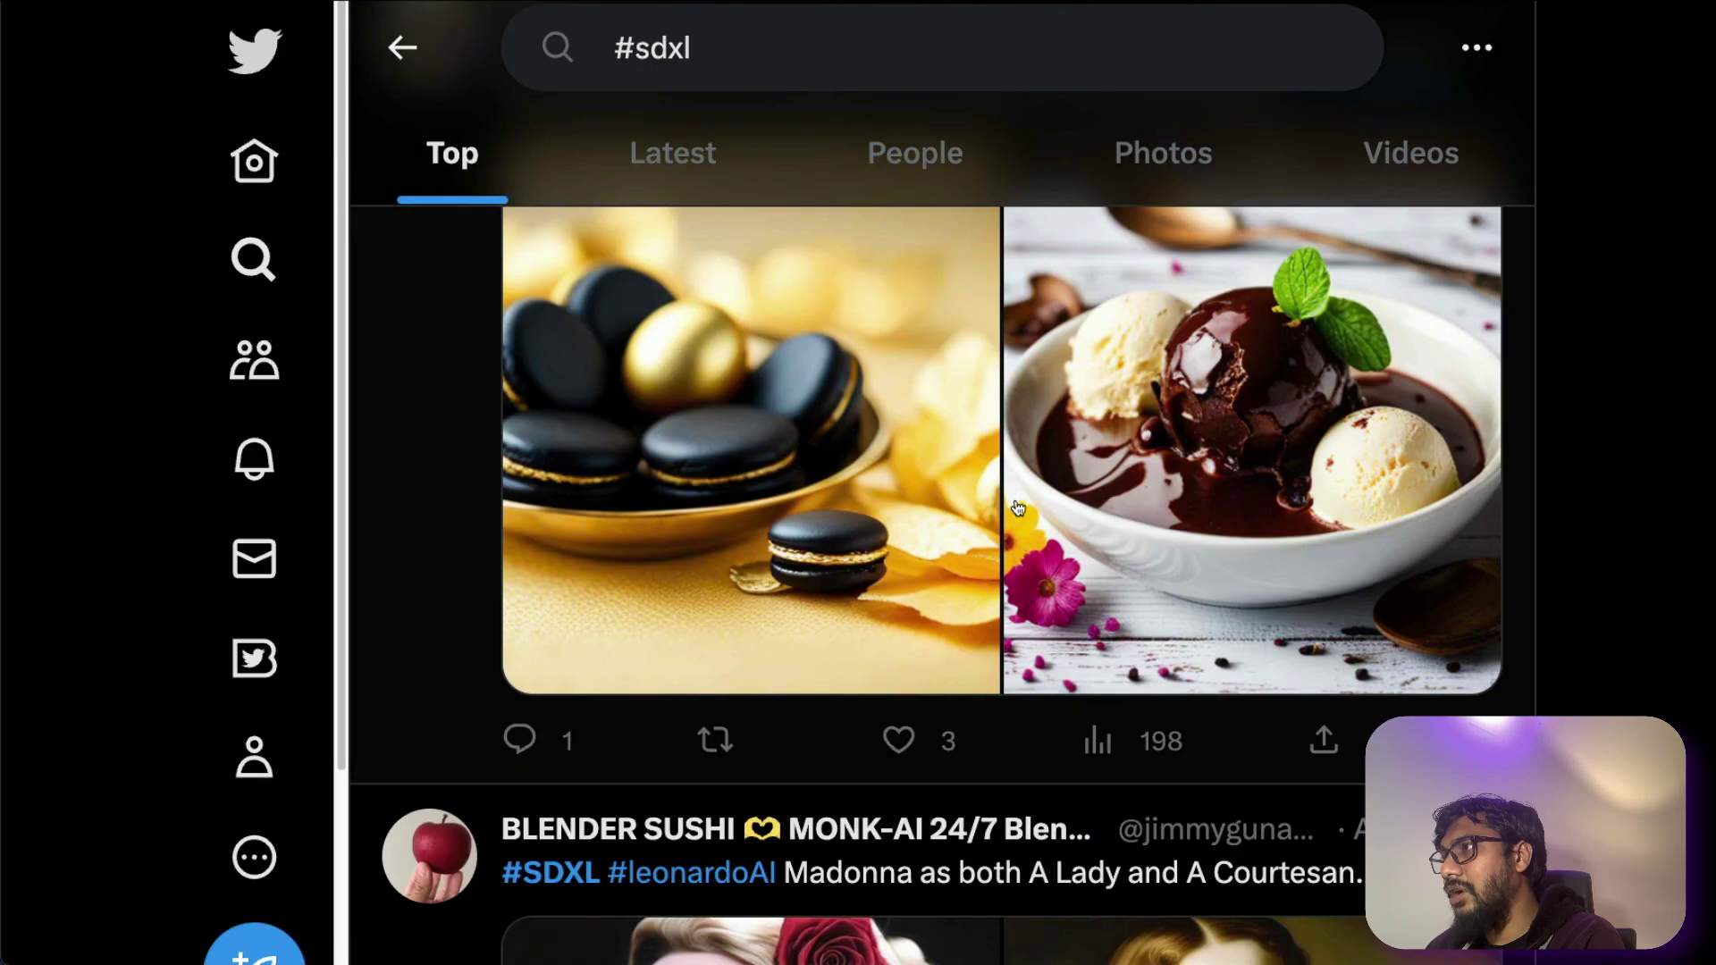
scroll(1017, 508, "up", 2)
scroll(1017, 508, "down", 3)
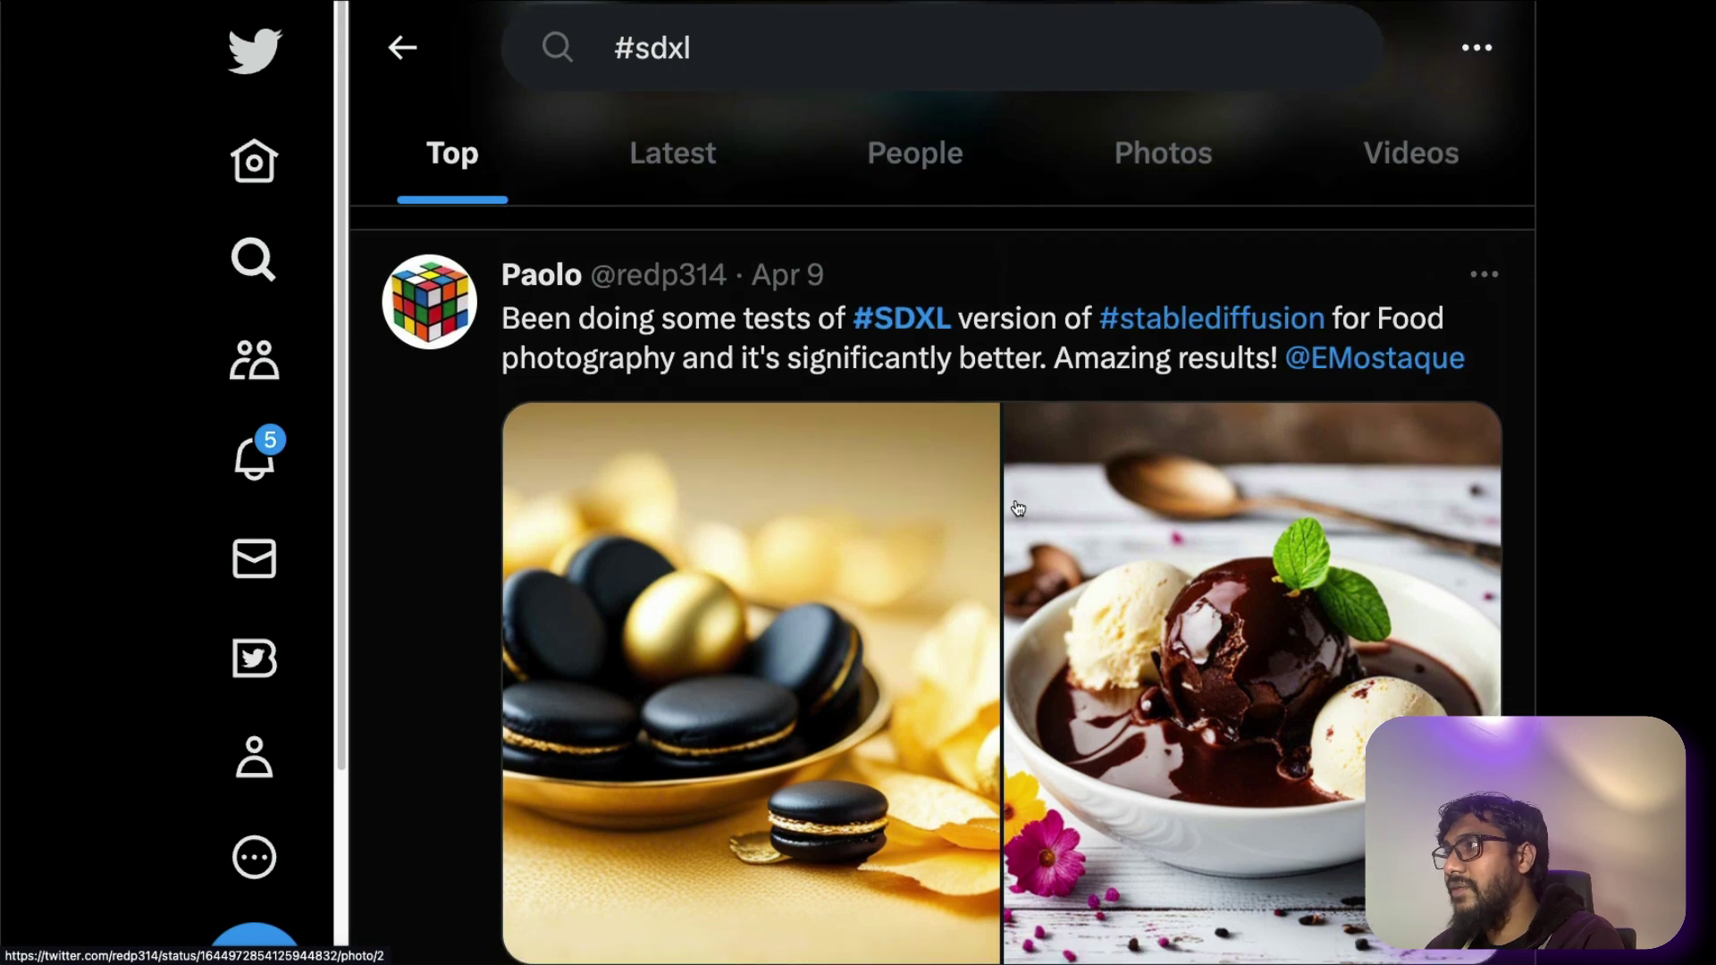
scroll(1017, 508, "down", 1)
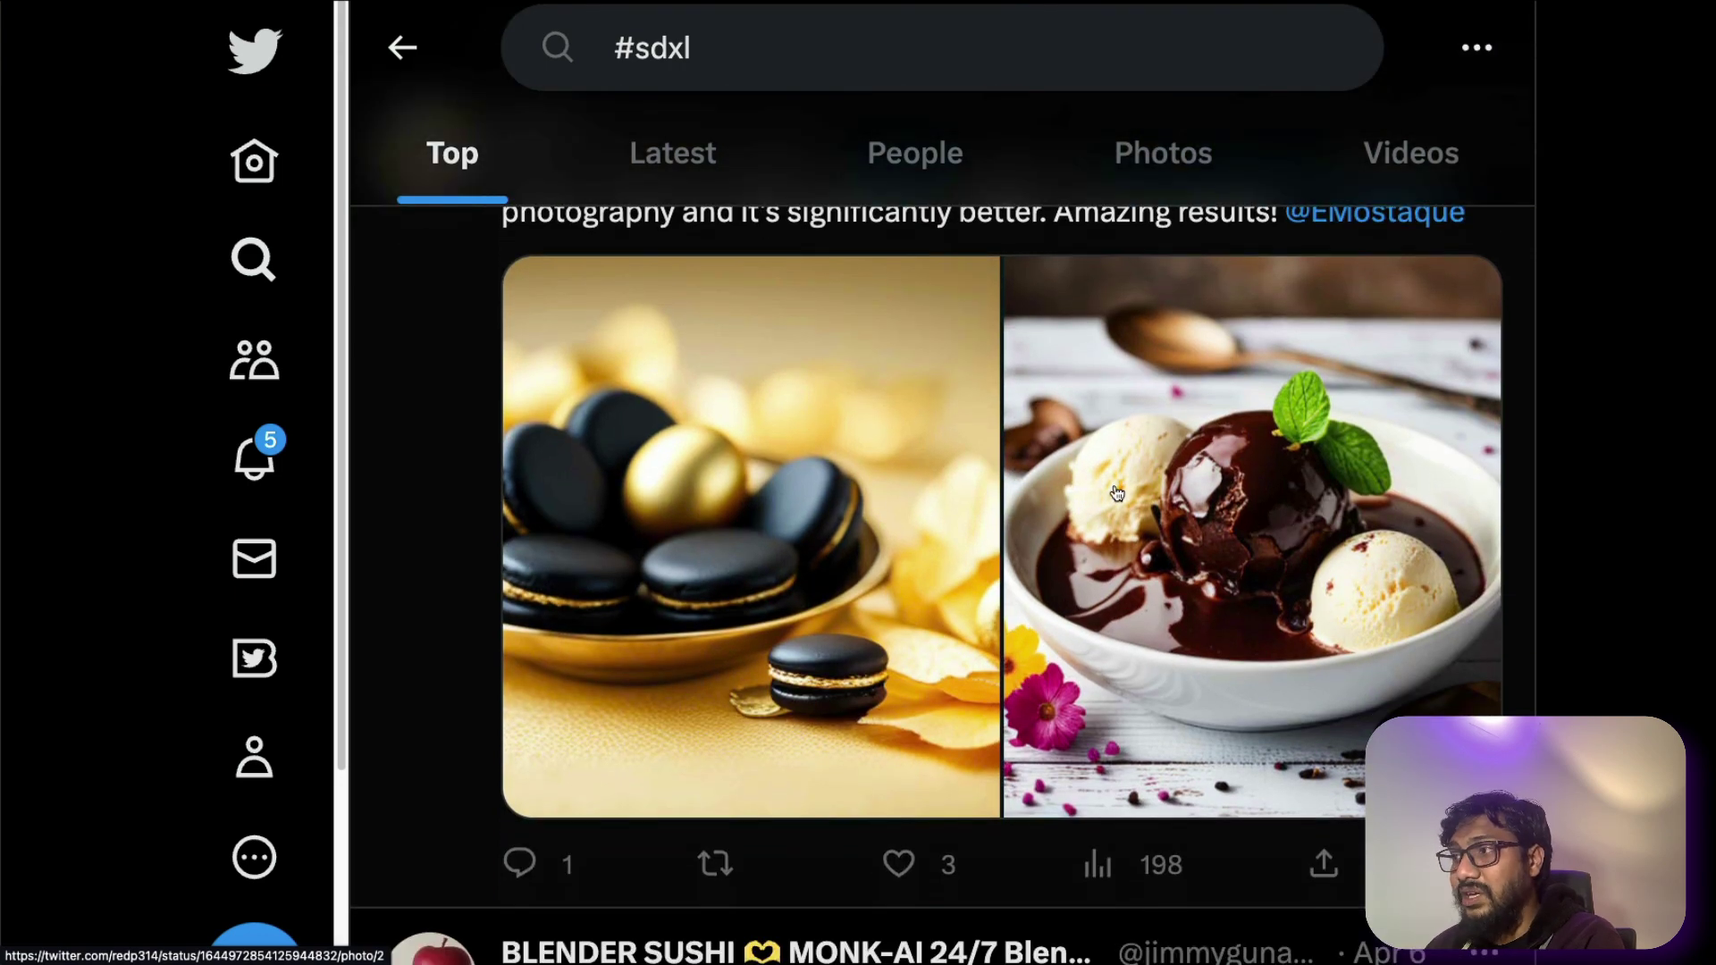
scroll(1116, 492, "up", 3)
scroll(1117, 493, "down", 20)
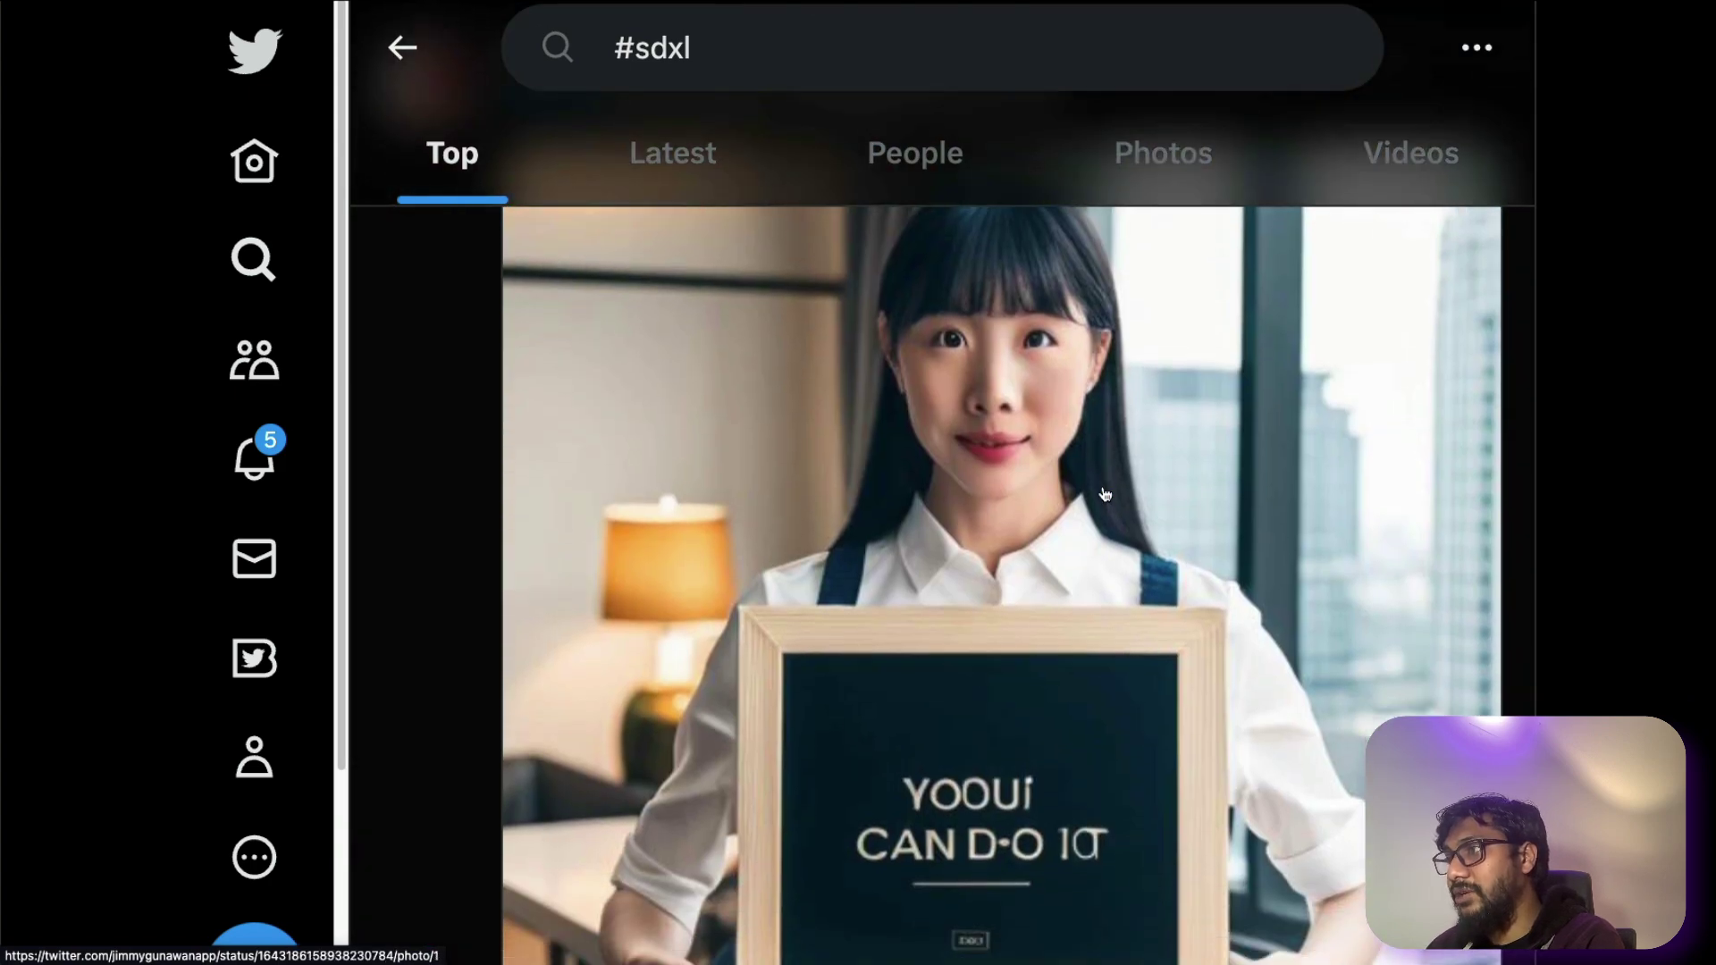
scroll(1106, 495, "up", 3)
scroll(1106, 494, "down", 20)
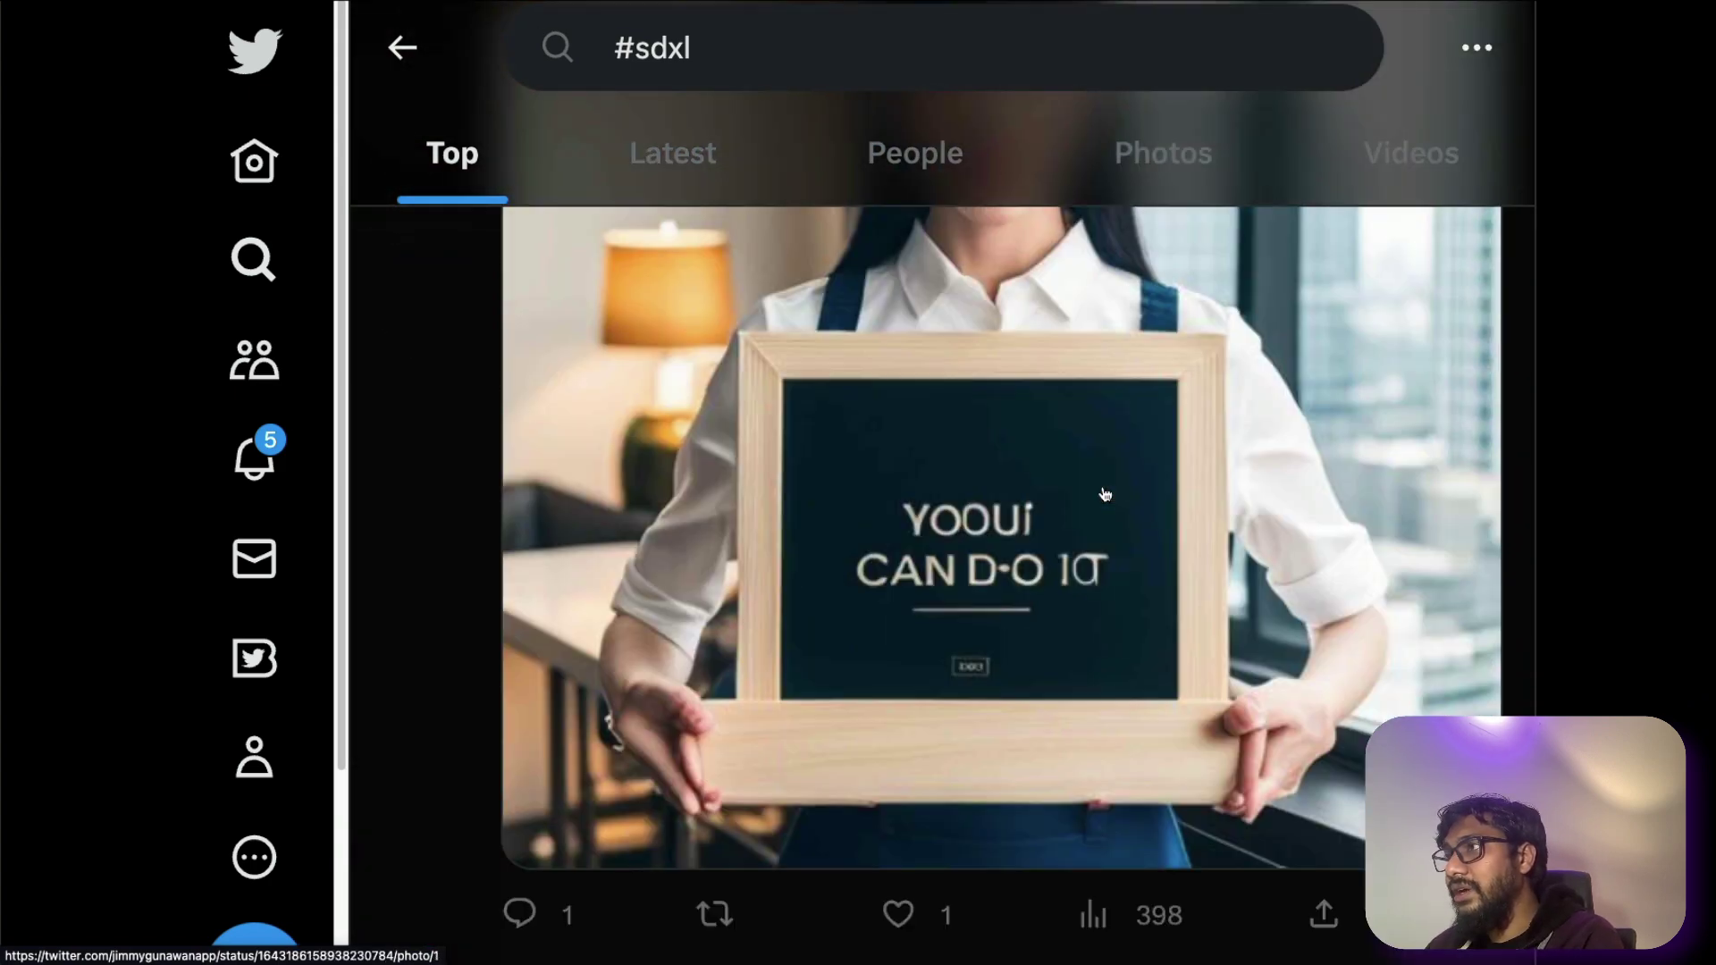
scroll(1105, 494, "up", 20)
scroll(1105, 494, "down", 20)
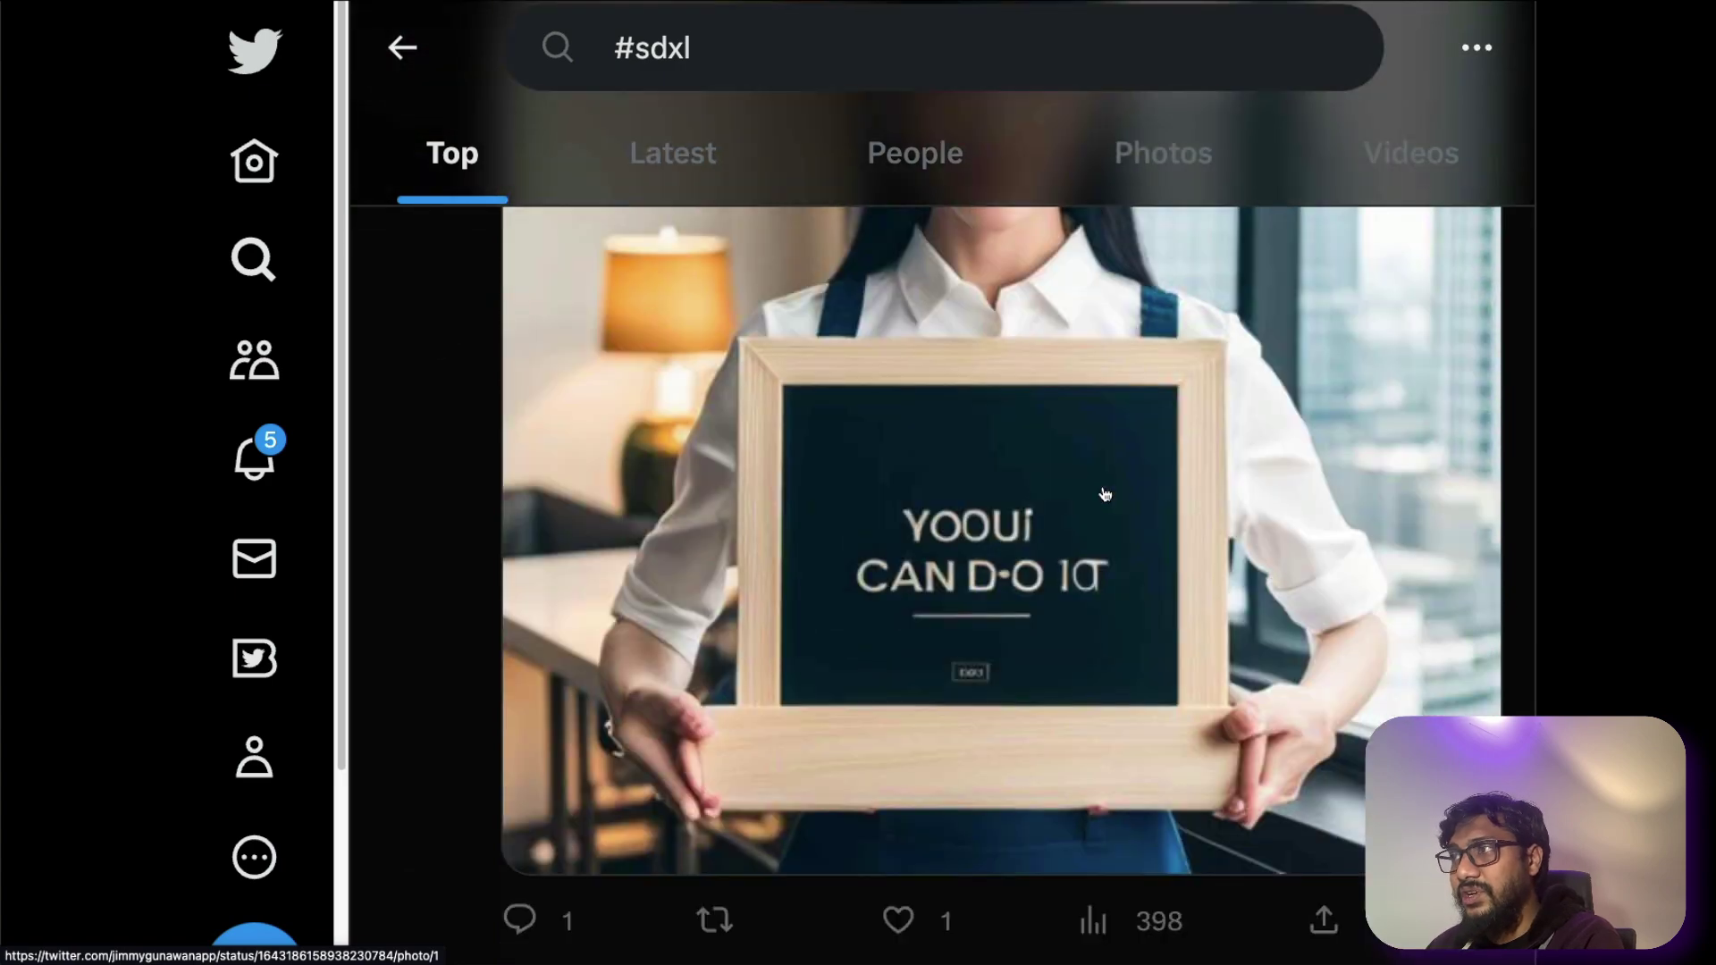
scroll(1106, 494, "up", 4)
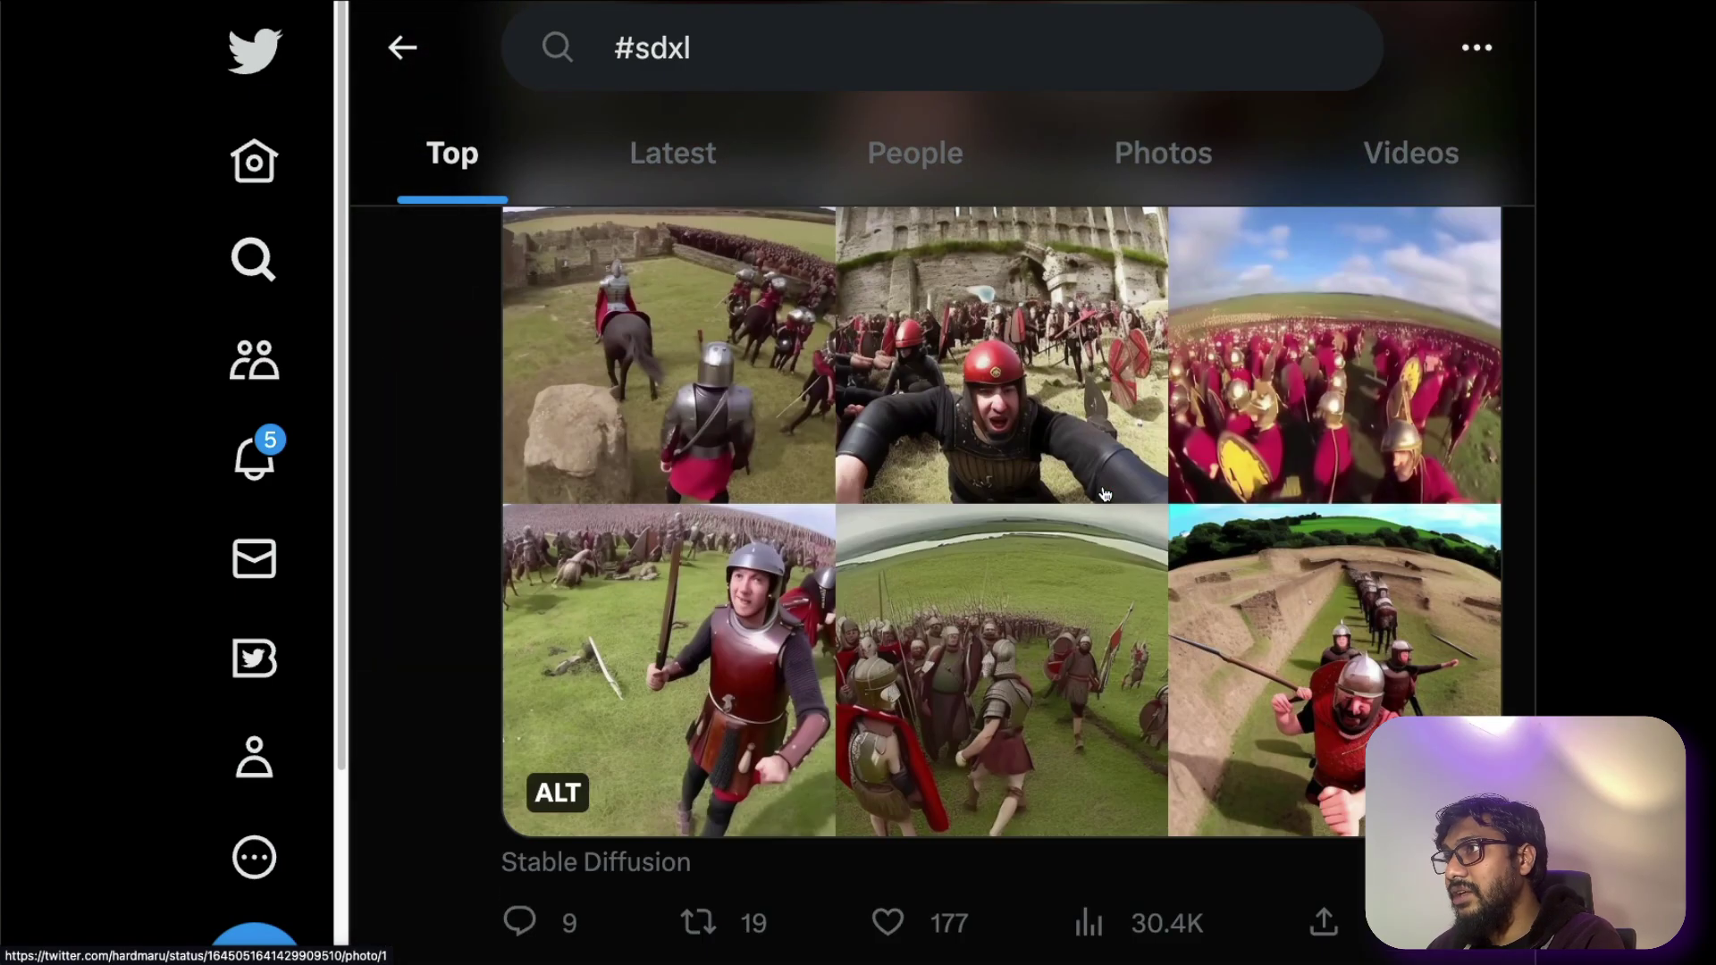
scroll(1105, 494, "up", 2)
scroll(1106, 494, "down", 10)
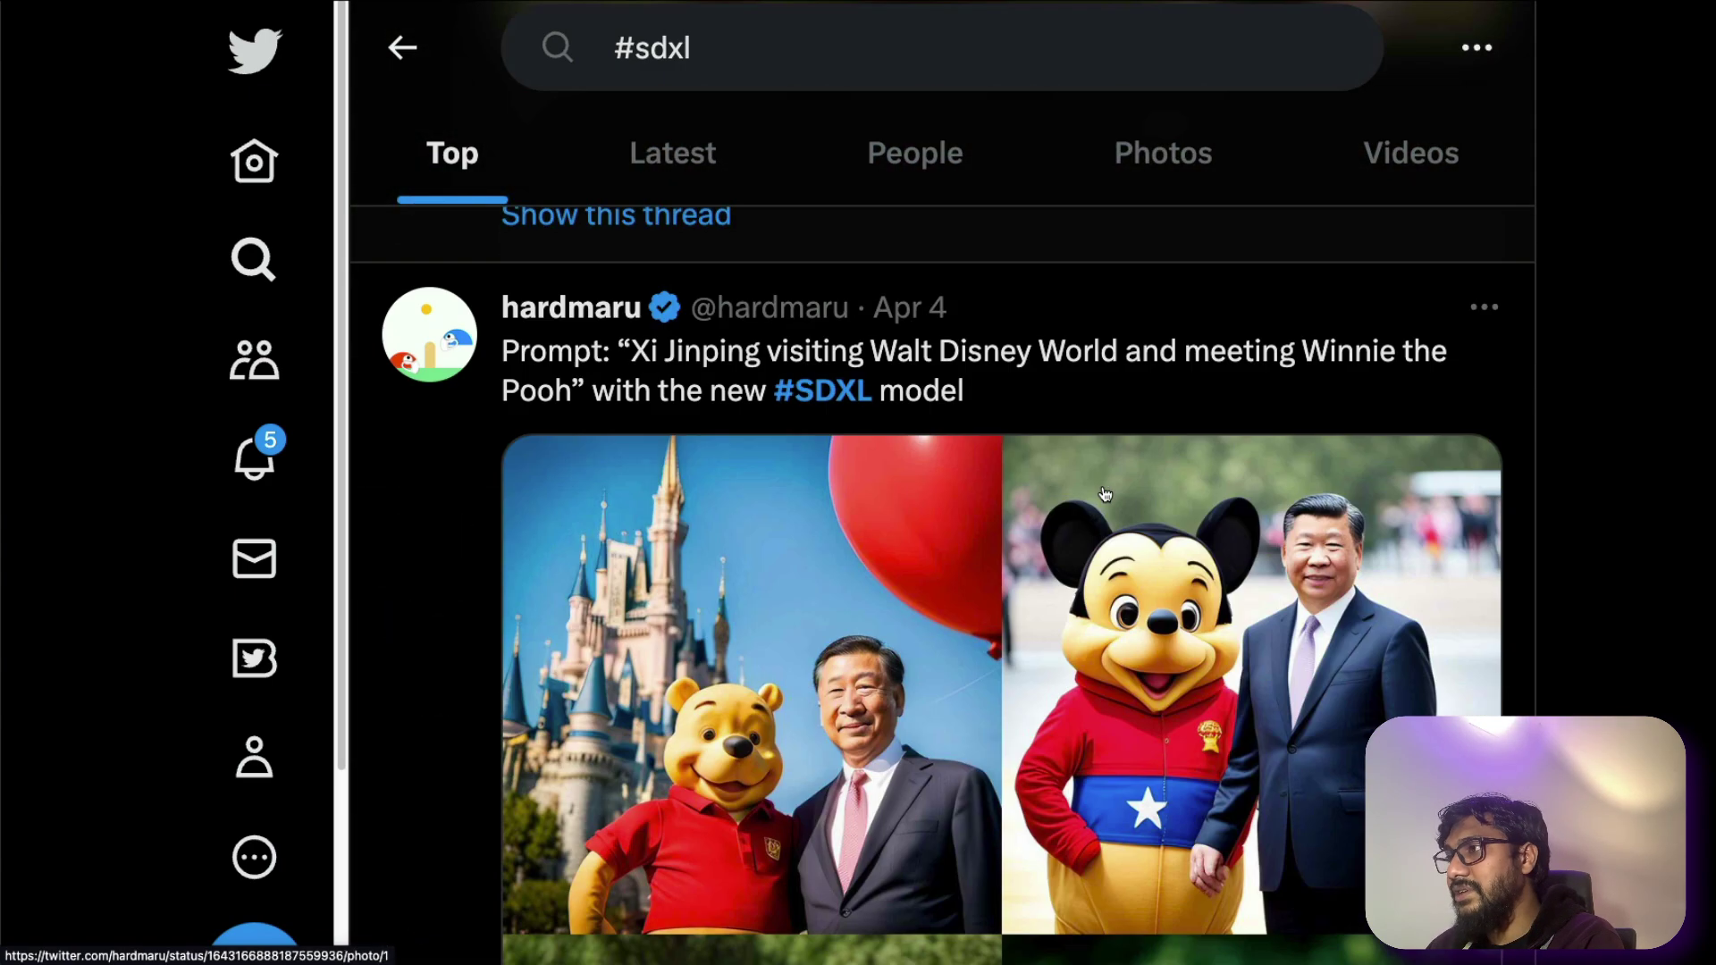
scroll(1105, 494, "down", 15)
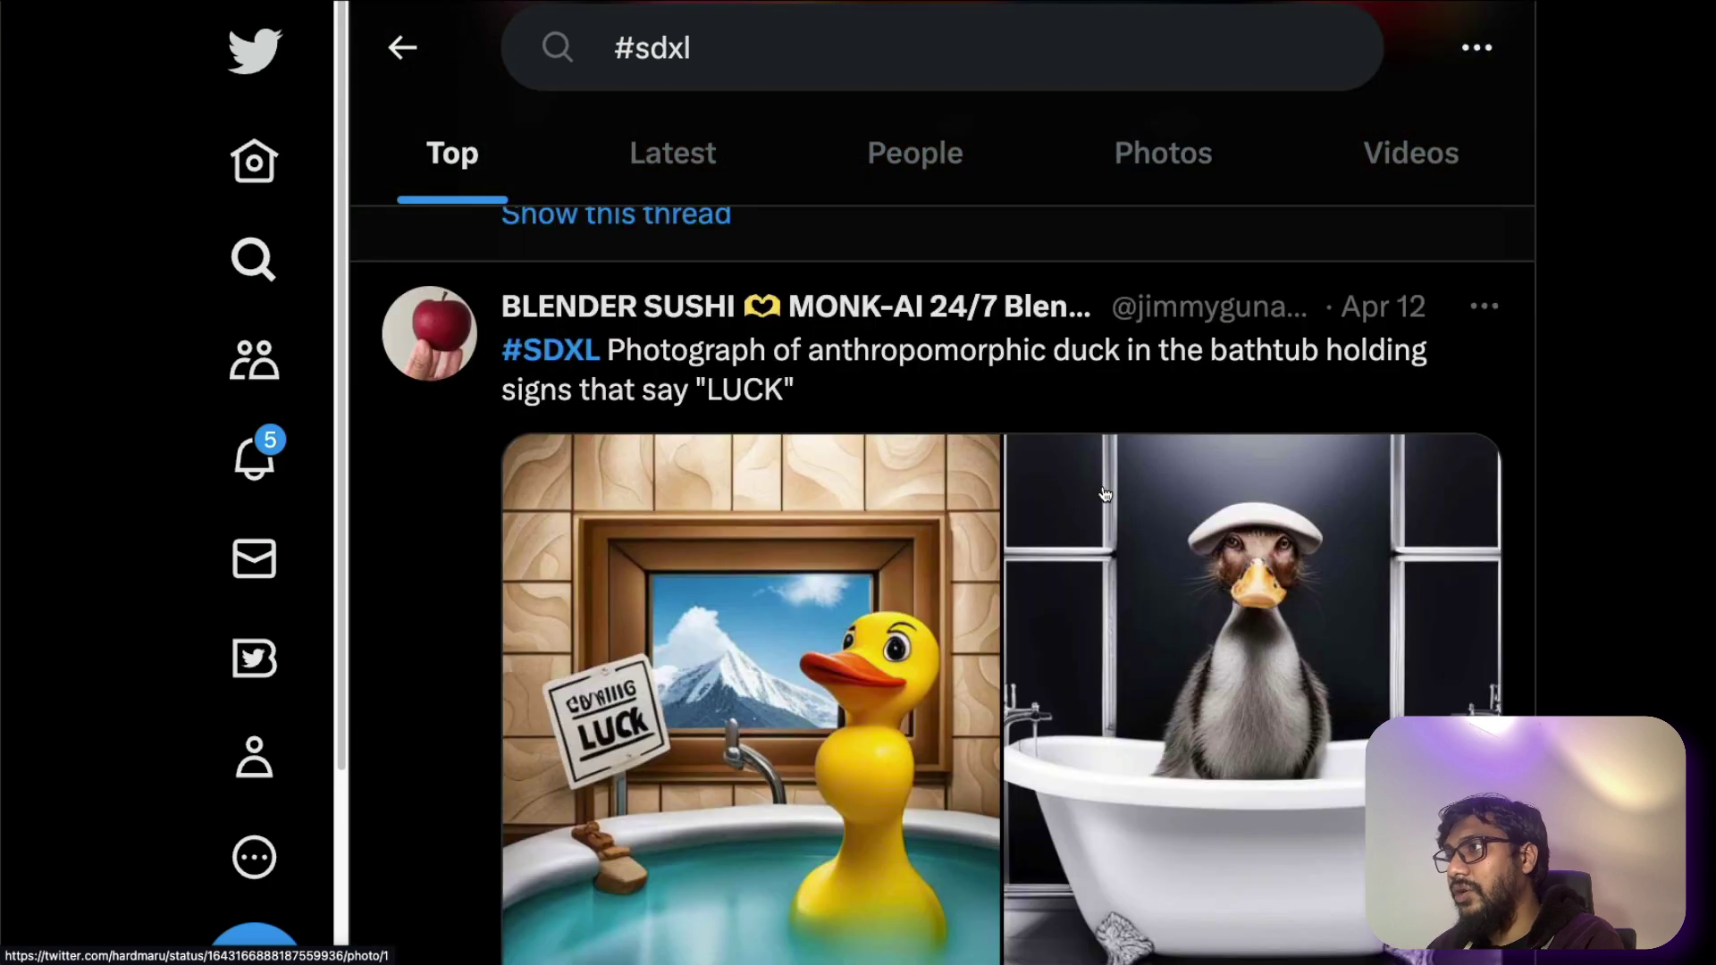
scroll(1105, 495, "down", 1)
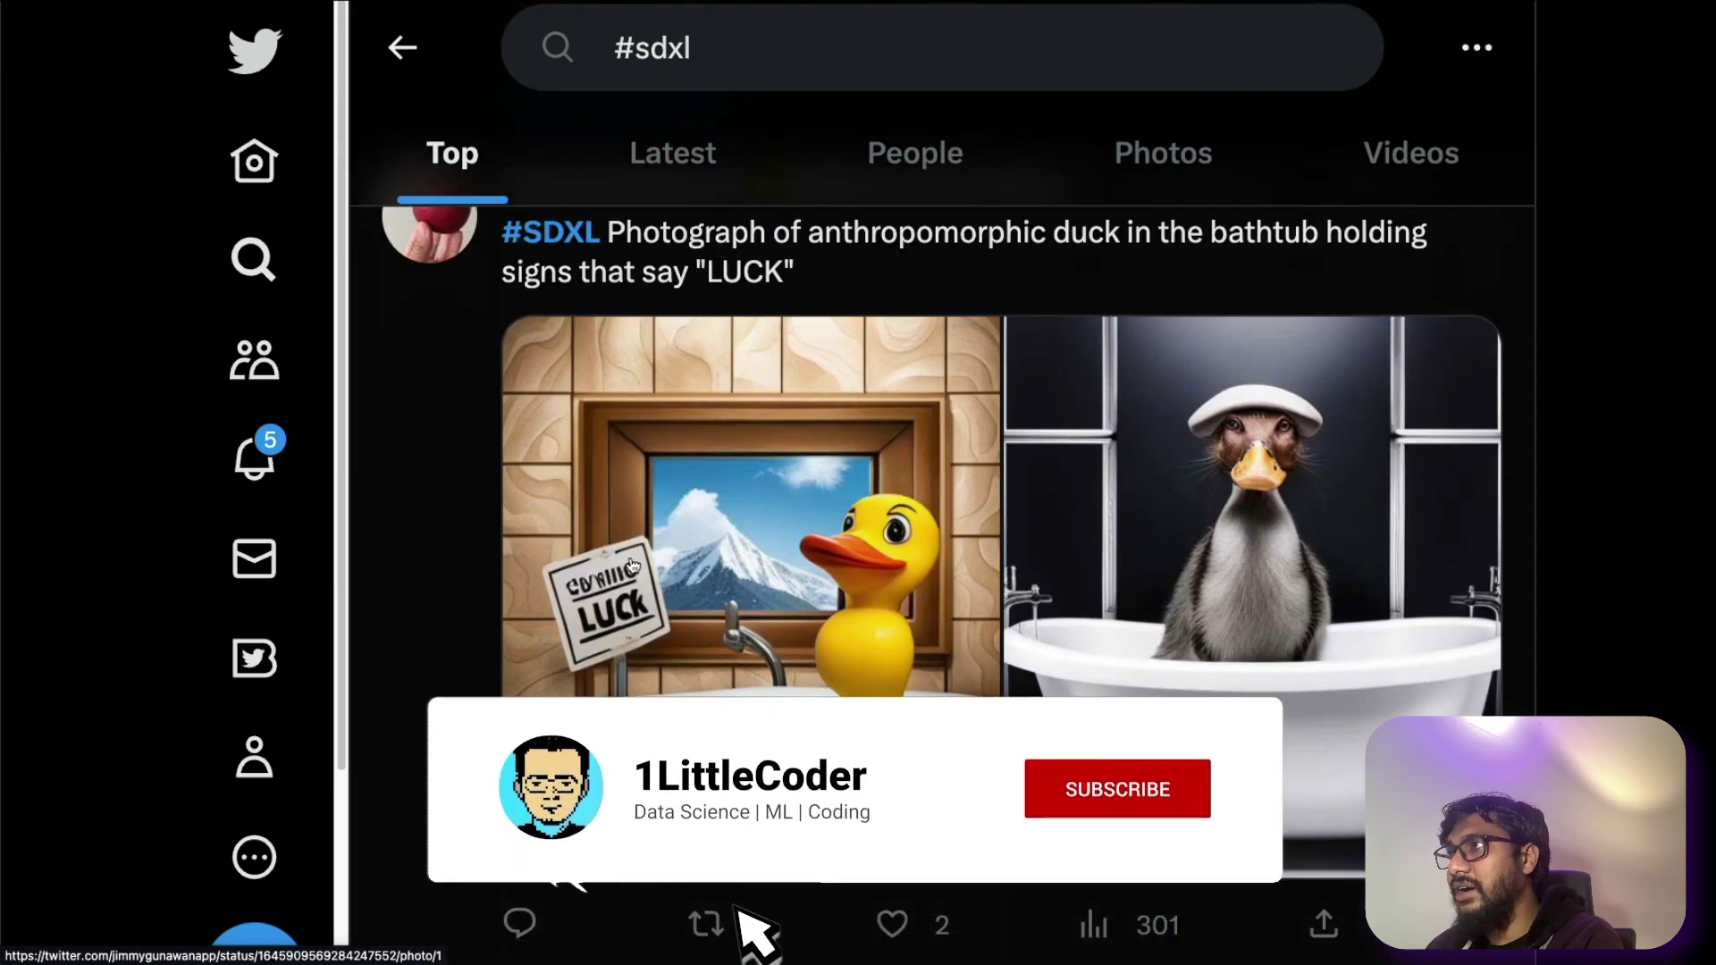
scroll(739, 538, "up", 1)
scroll(778, 554, "down", 8)
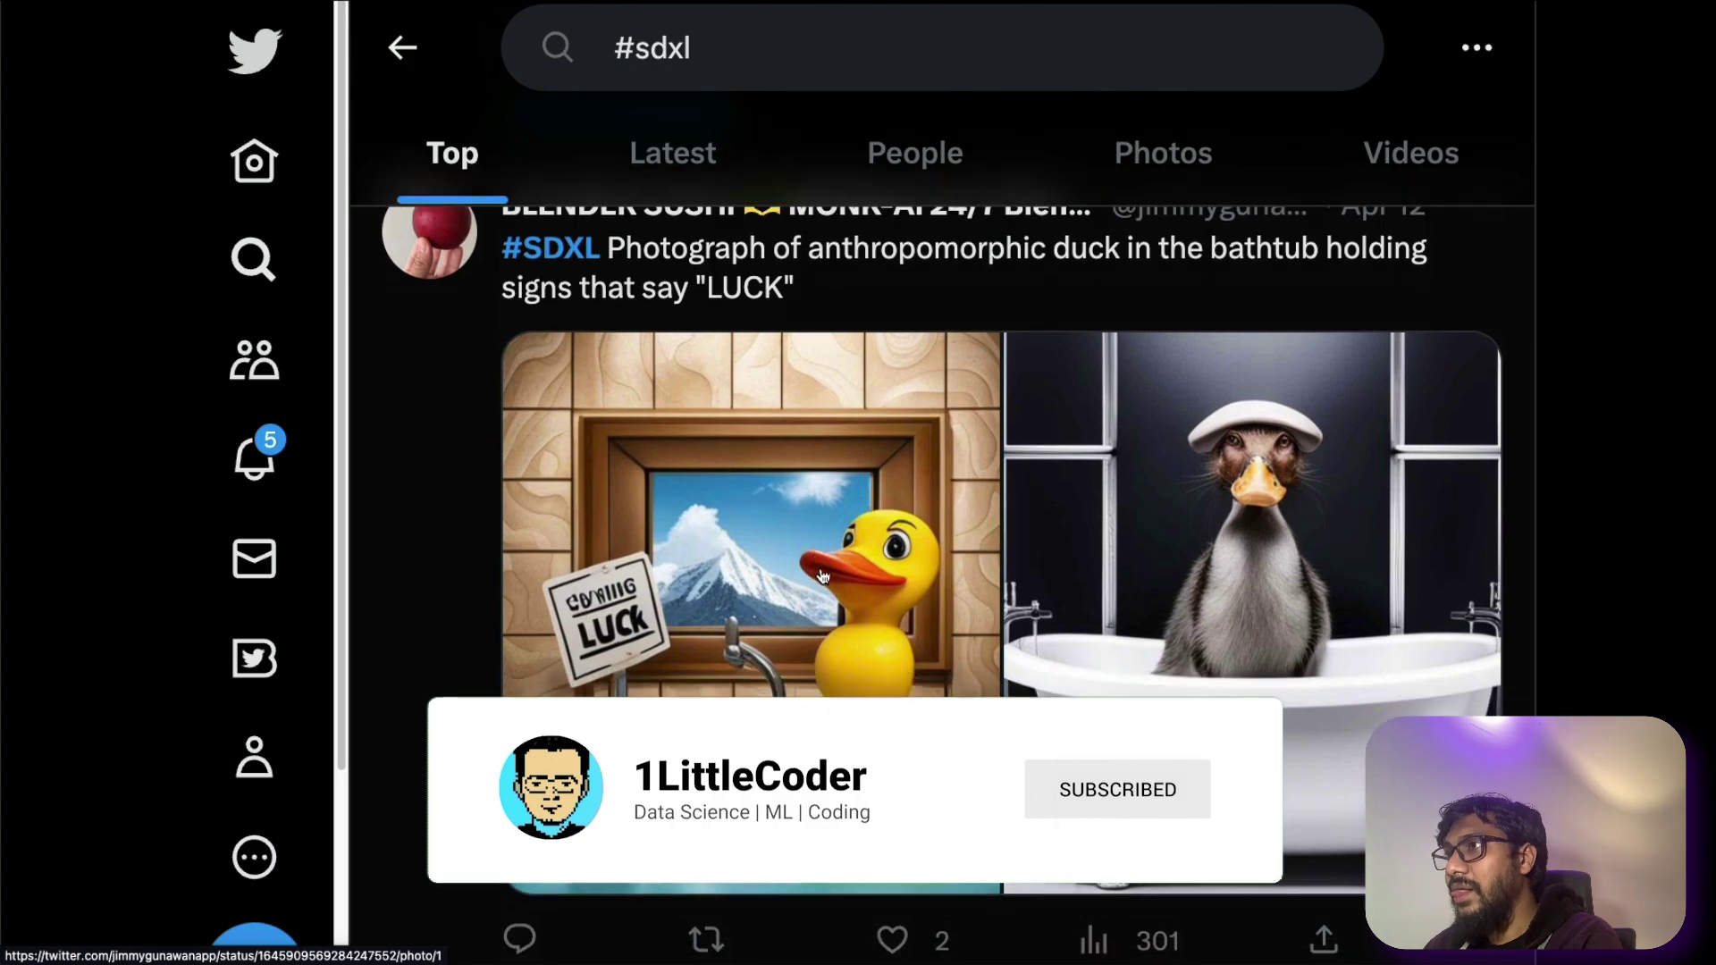
scroll(823, 574, "down", 12)
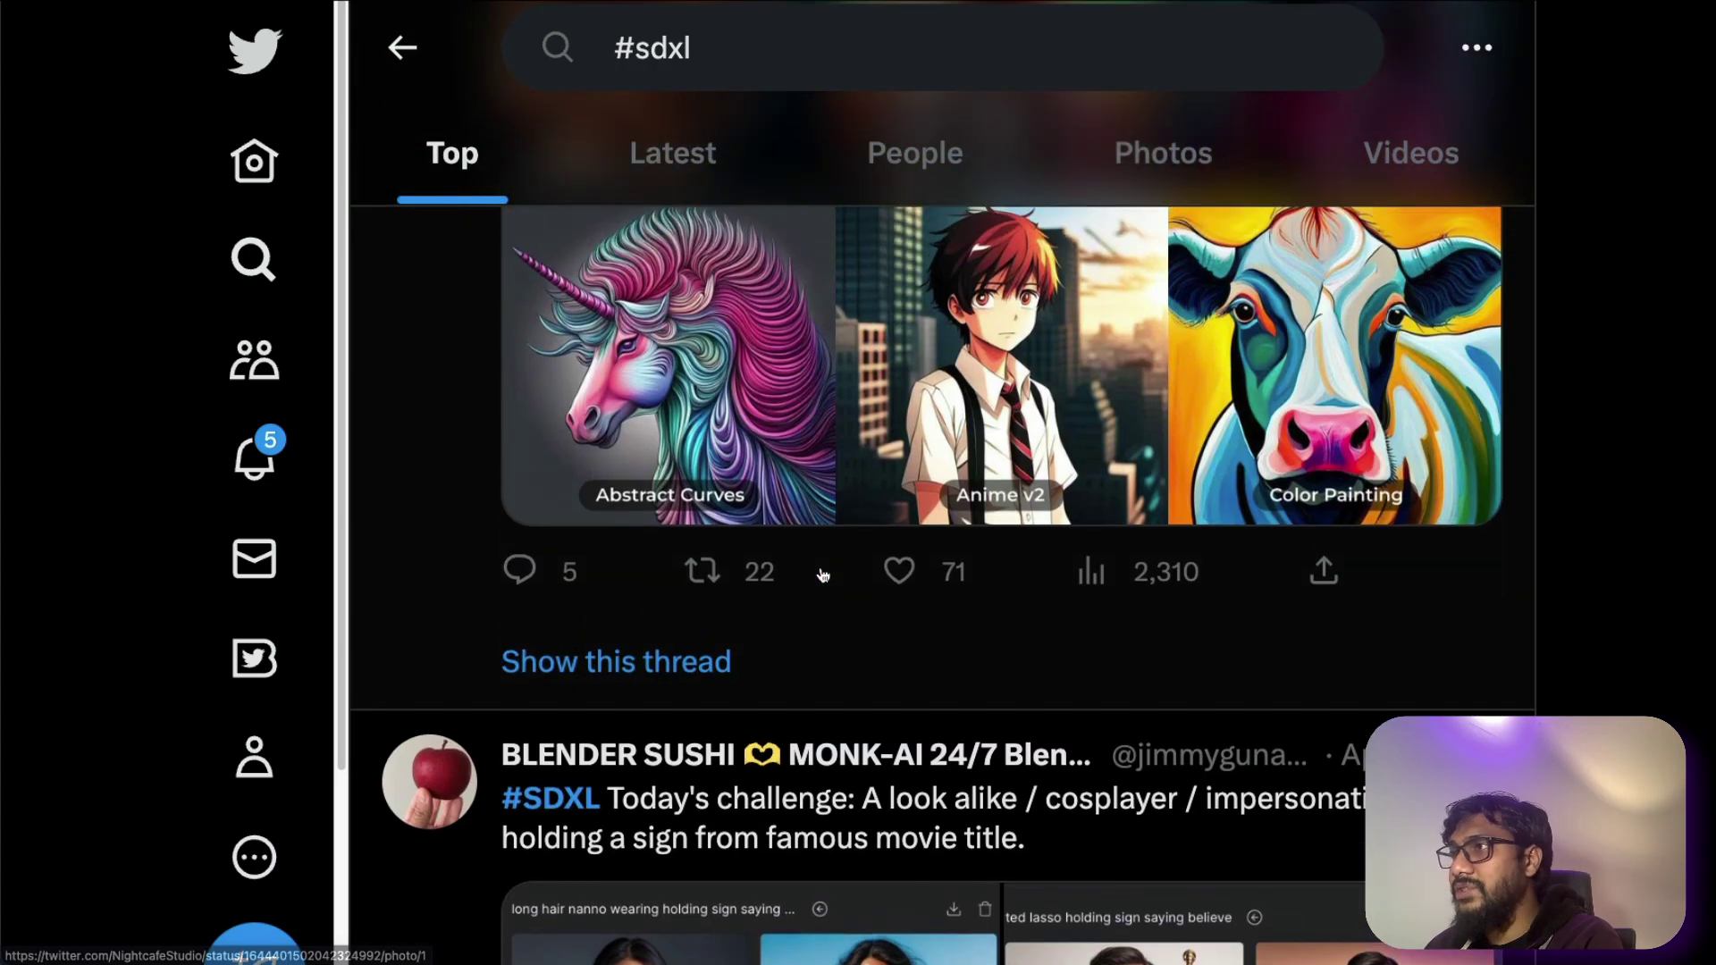
scroll(823, 573, "up", 2)
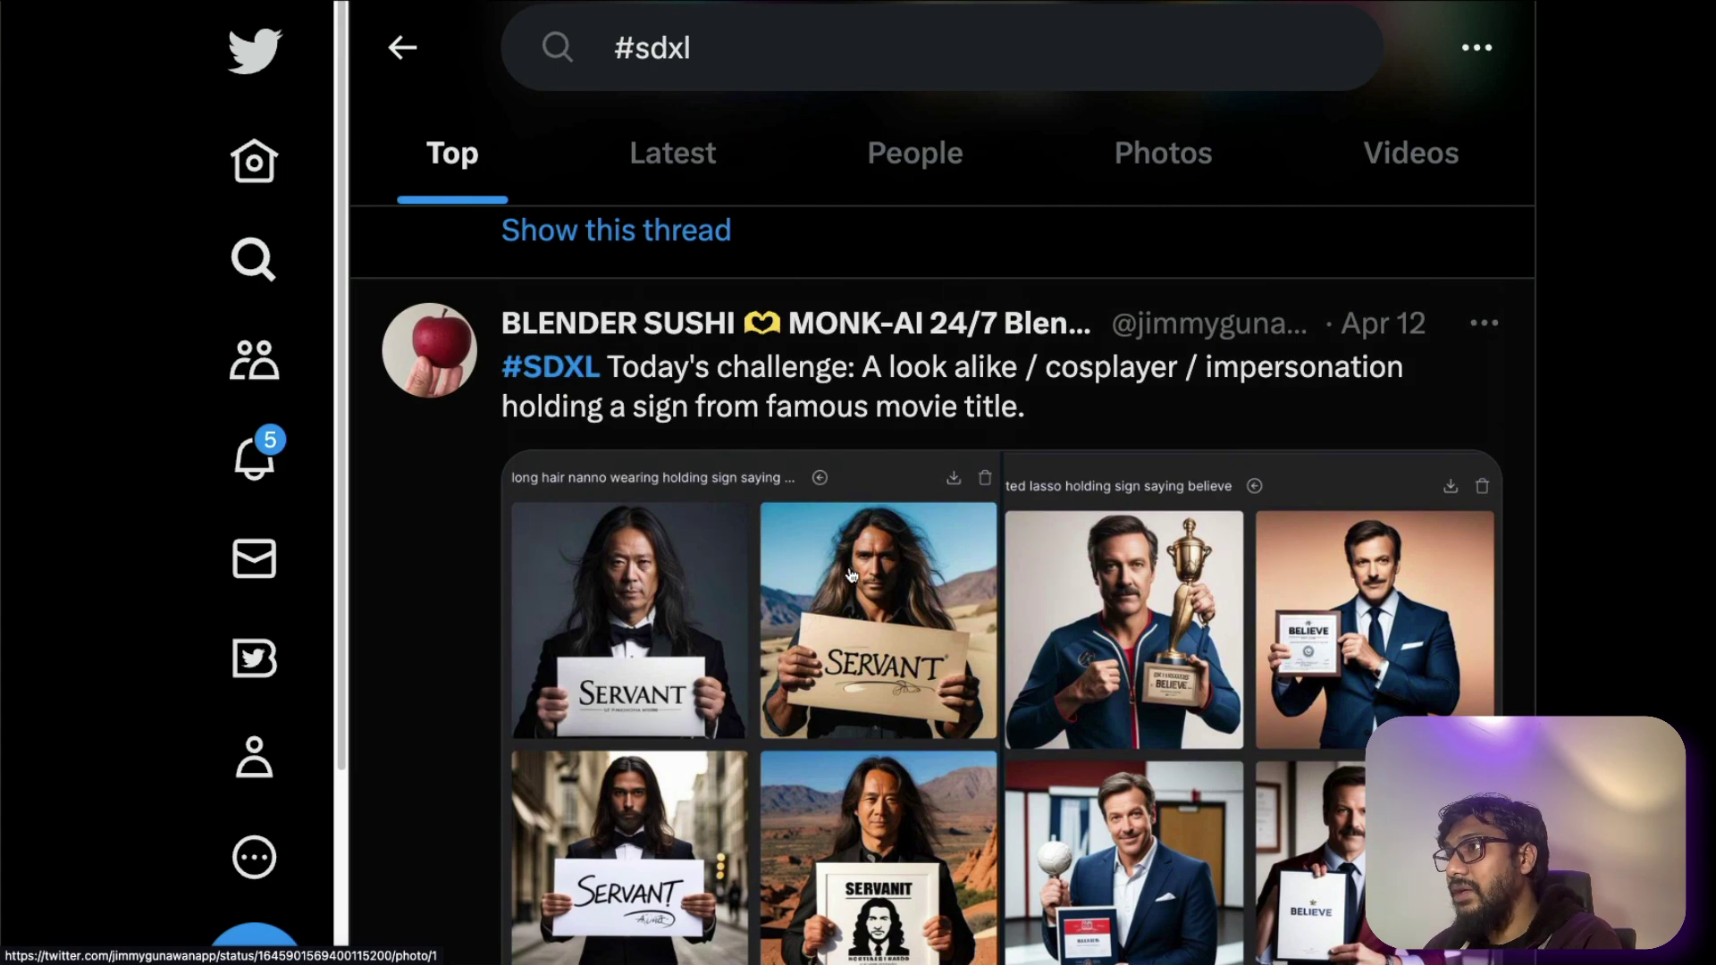
scroll(723, 548, "down", 5)
scroll(768, 548, "up", 1)
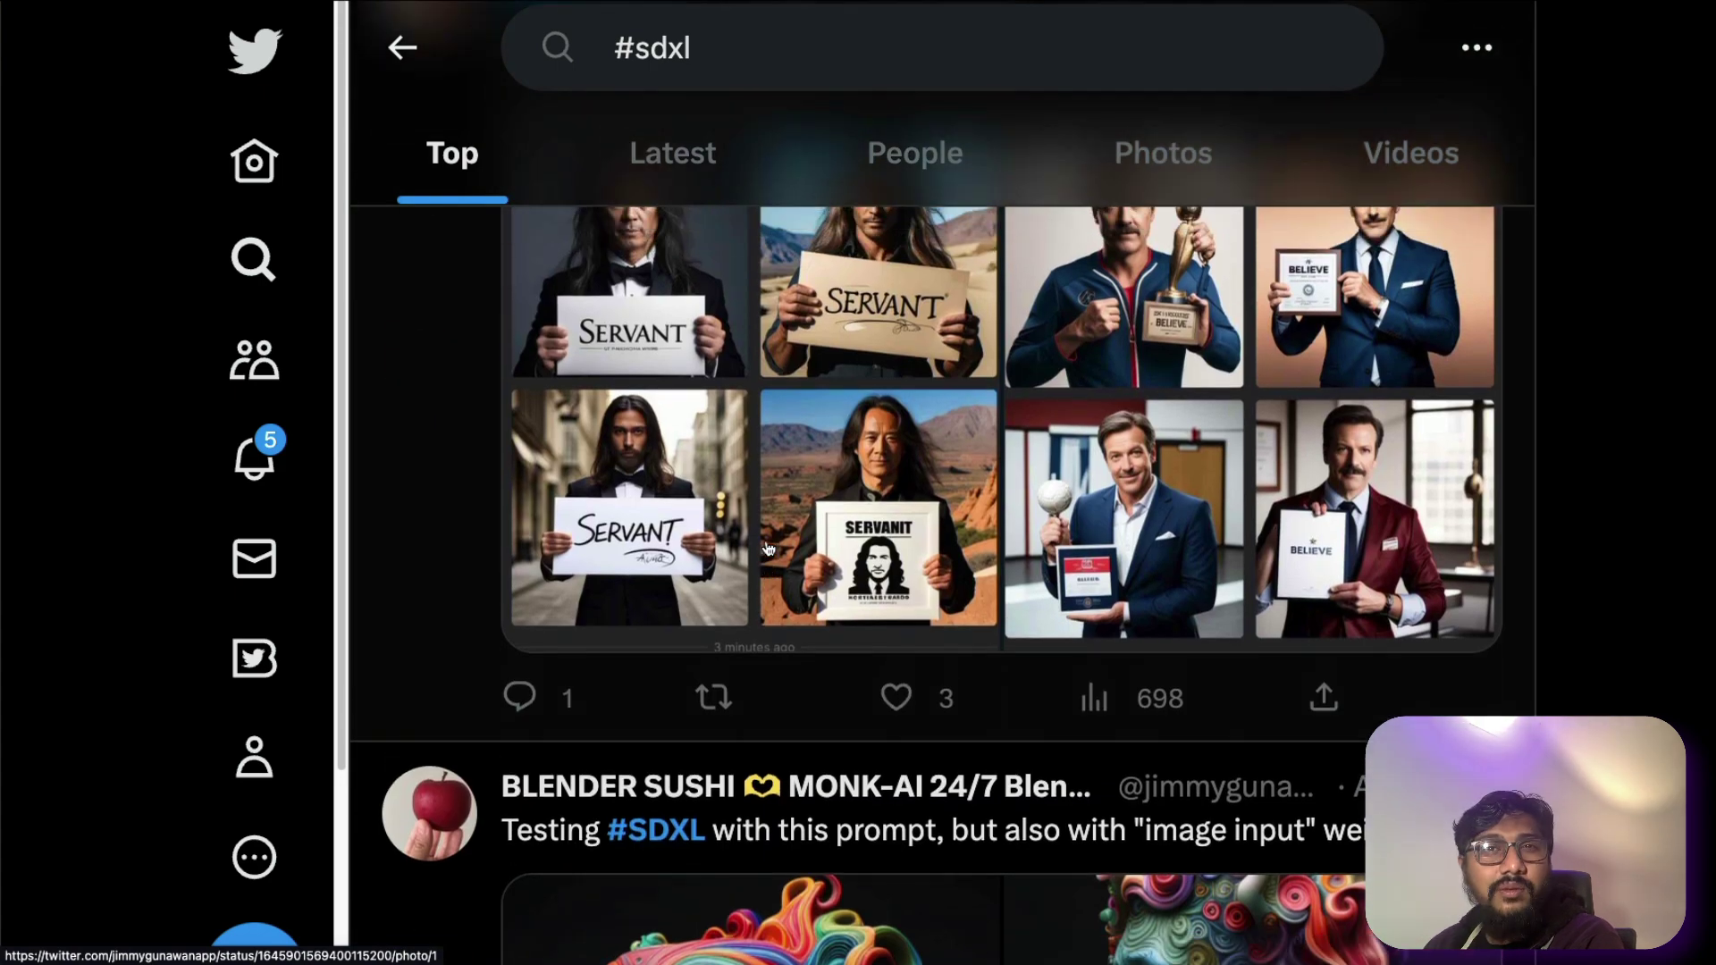
scroll(767, 548, "down", 10)
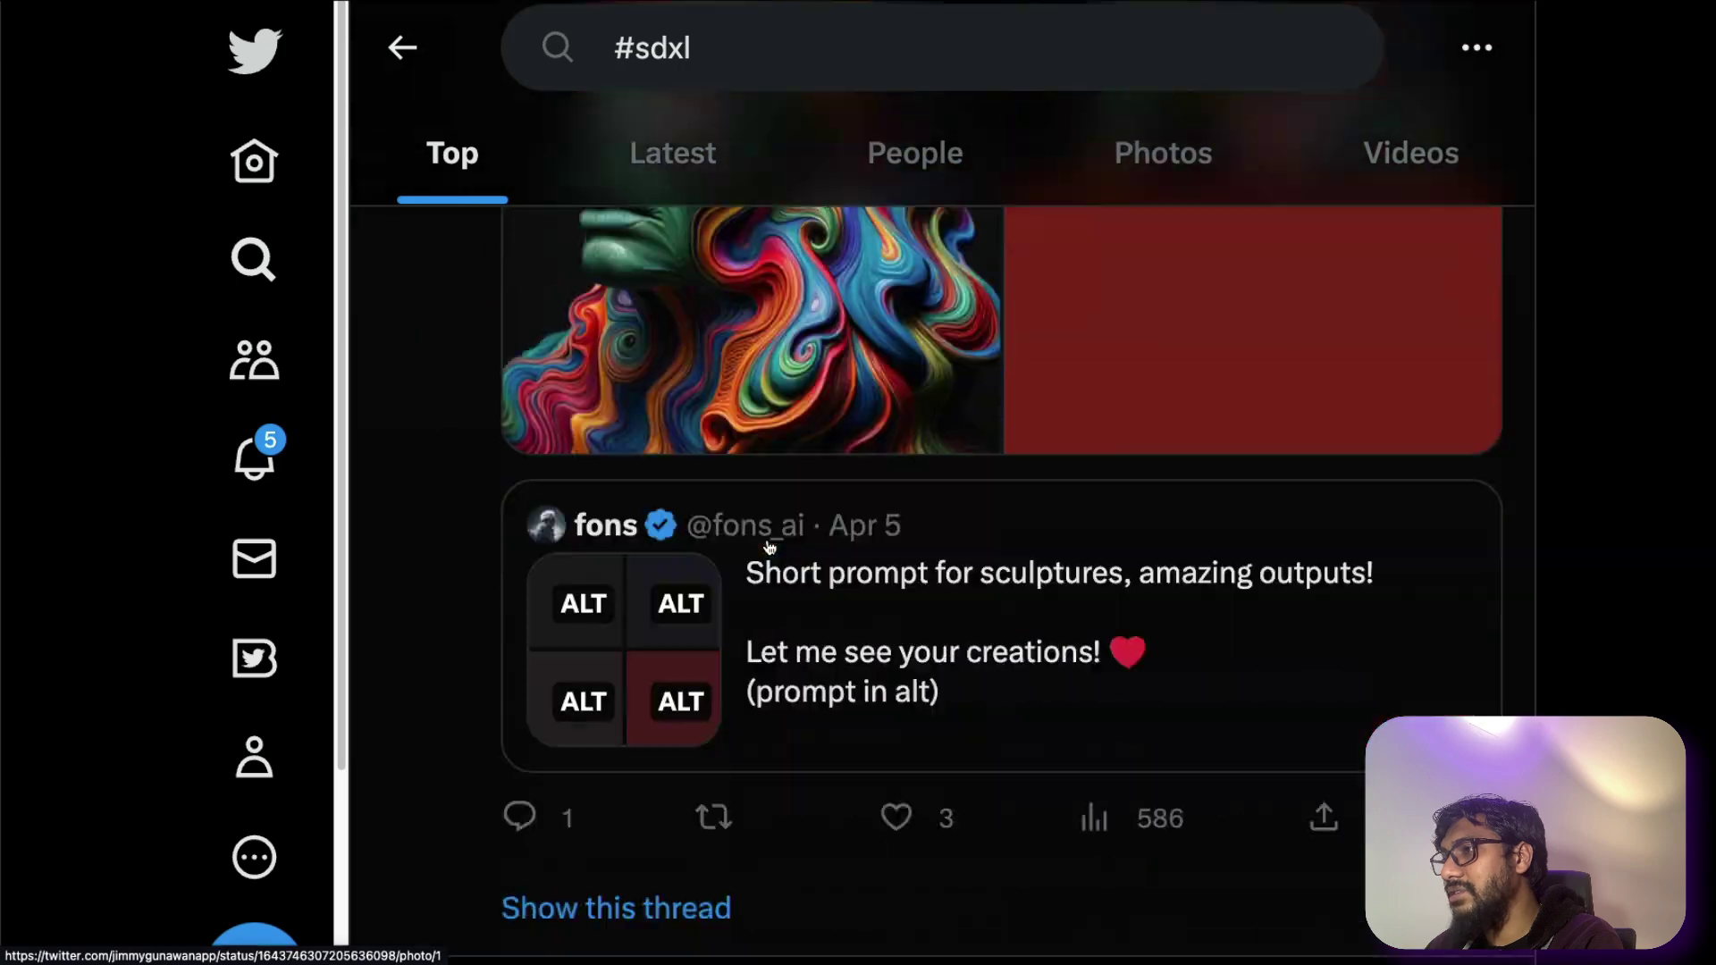
scroll(768, 548, "down", 10)
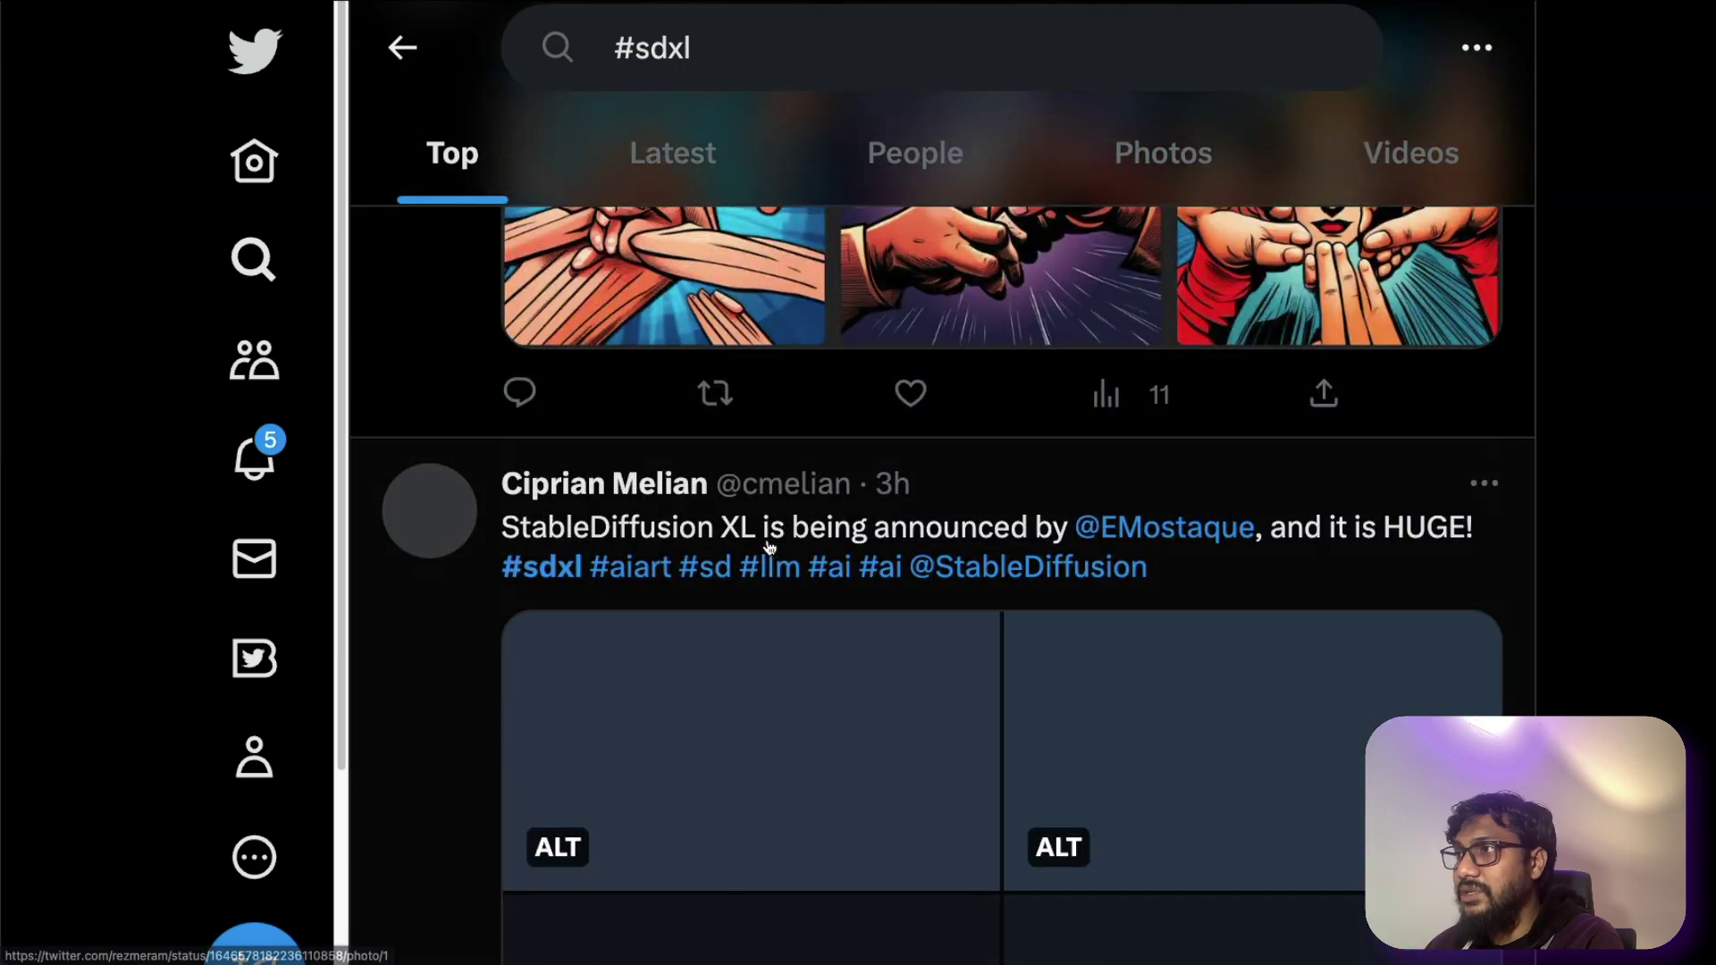
scroll(768, 548, "up", 13)
scroll(768, 548, "up", 8)
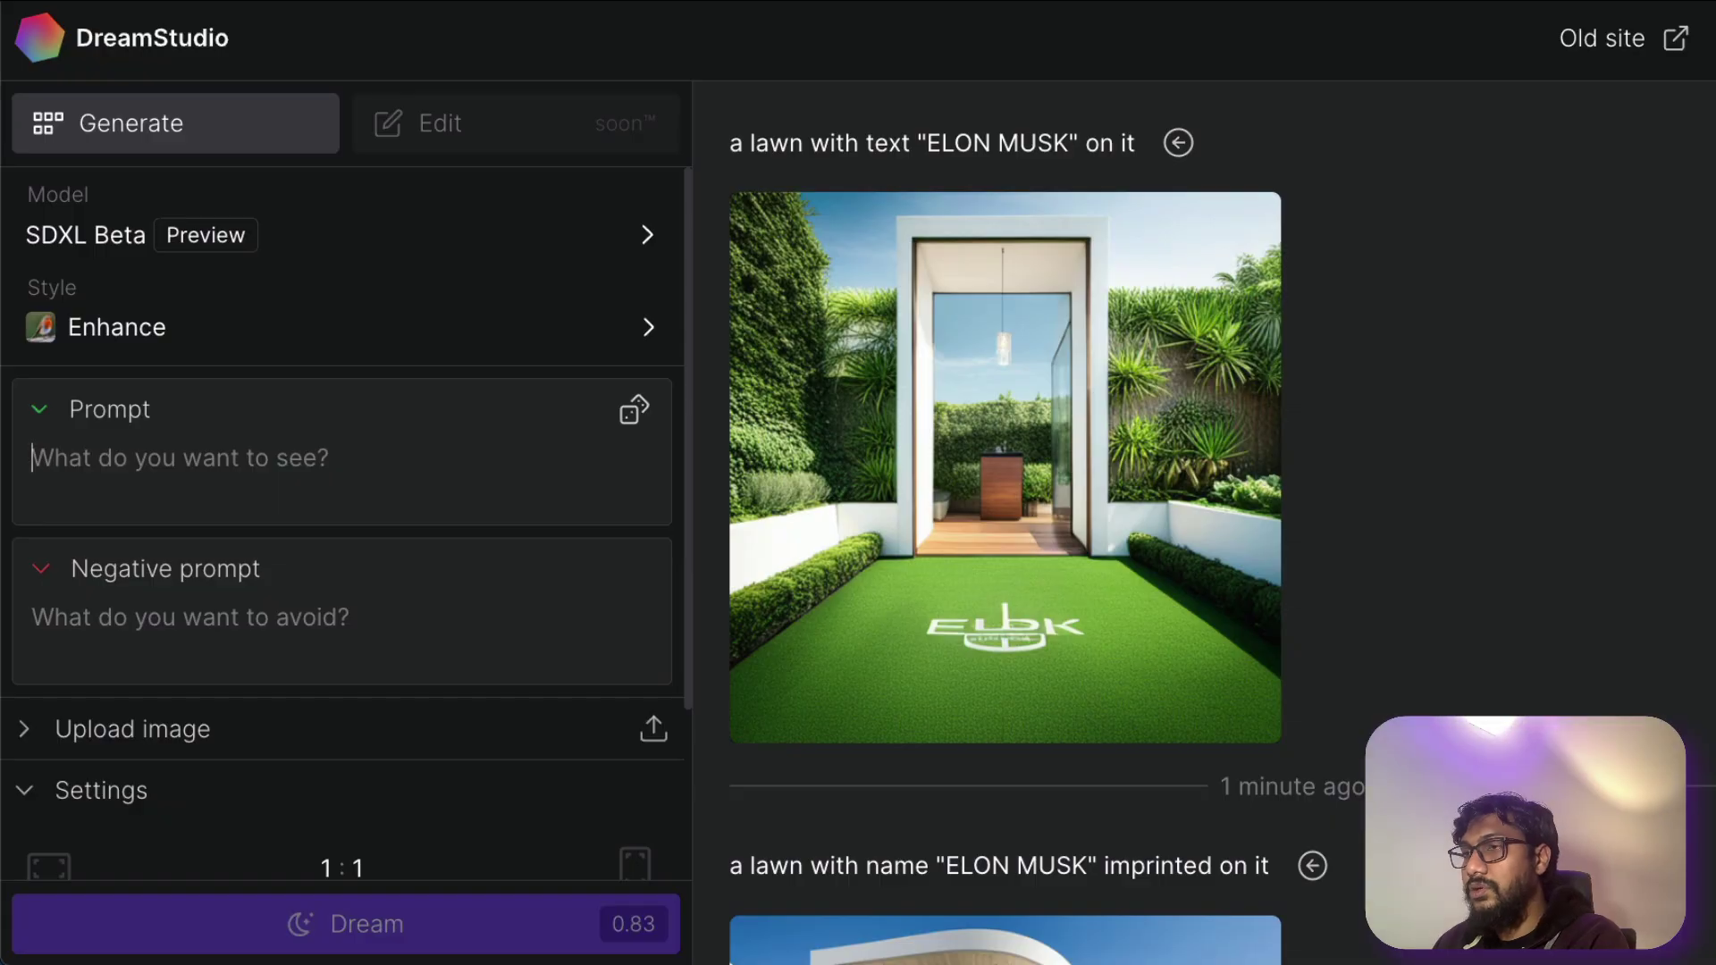
- Prompt a famous politician holding a sign saying HOPE and generate the image
type("Donald Trump hold")
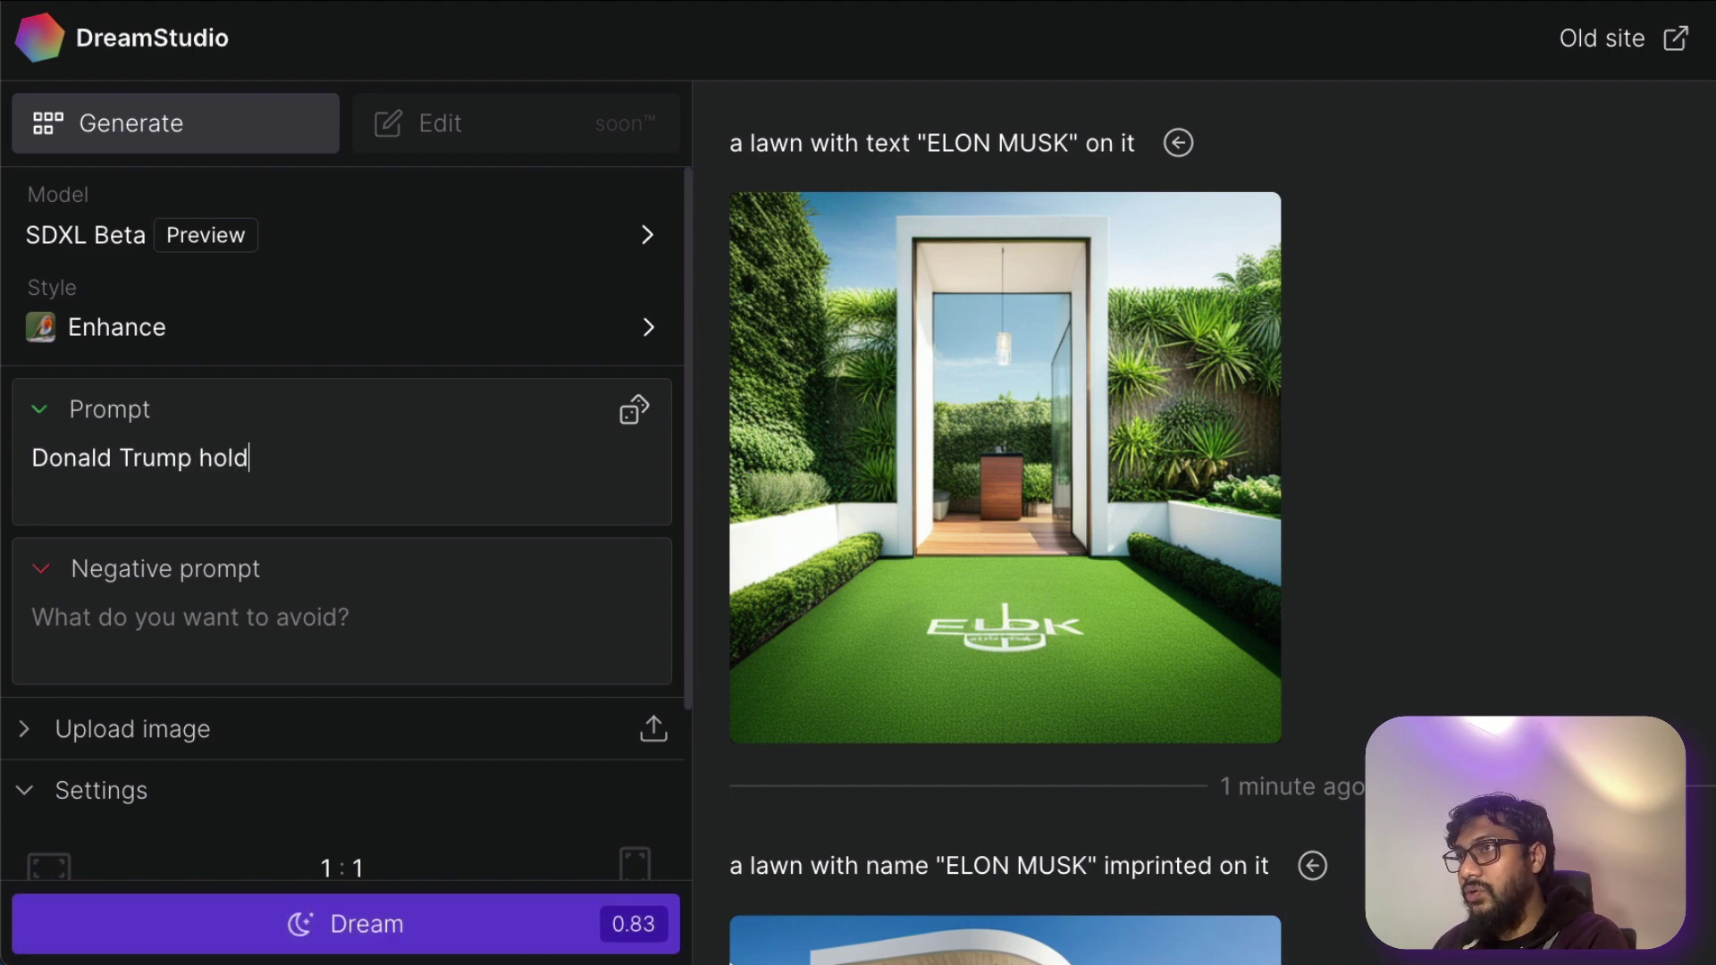
type(" saying ")
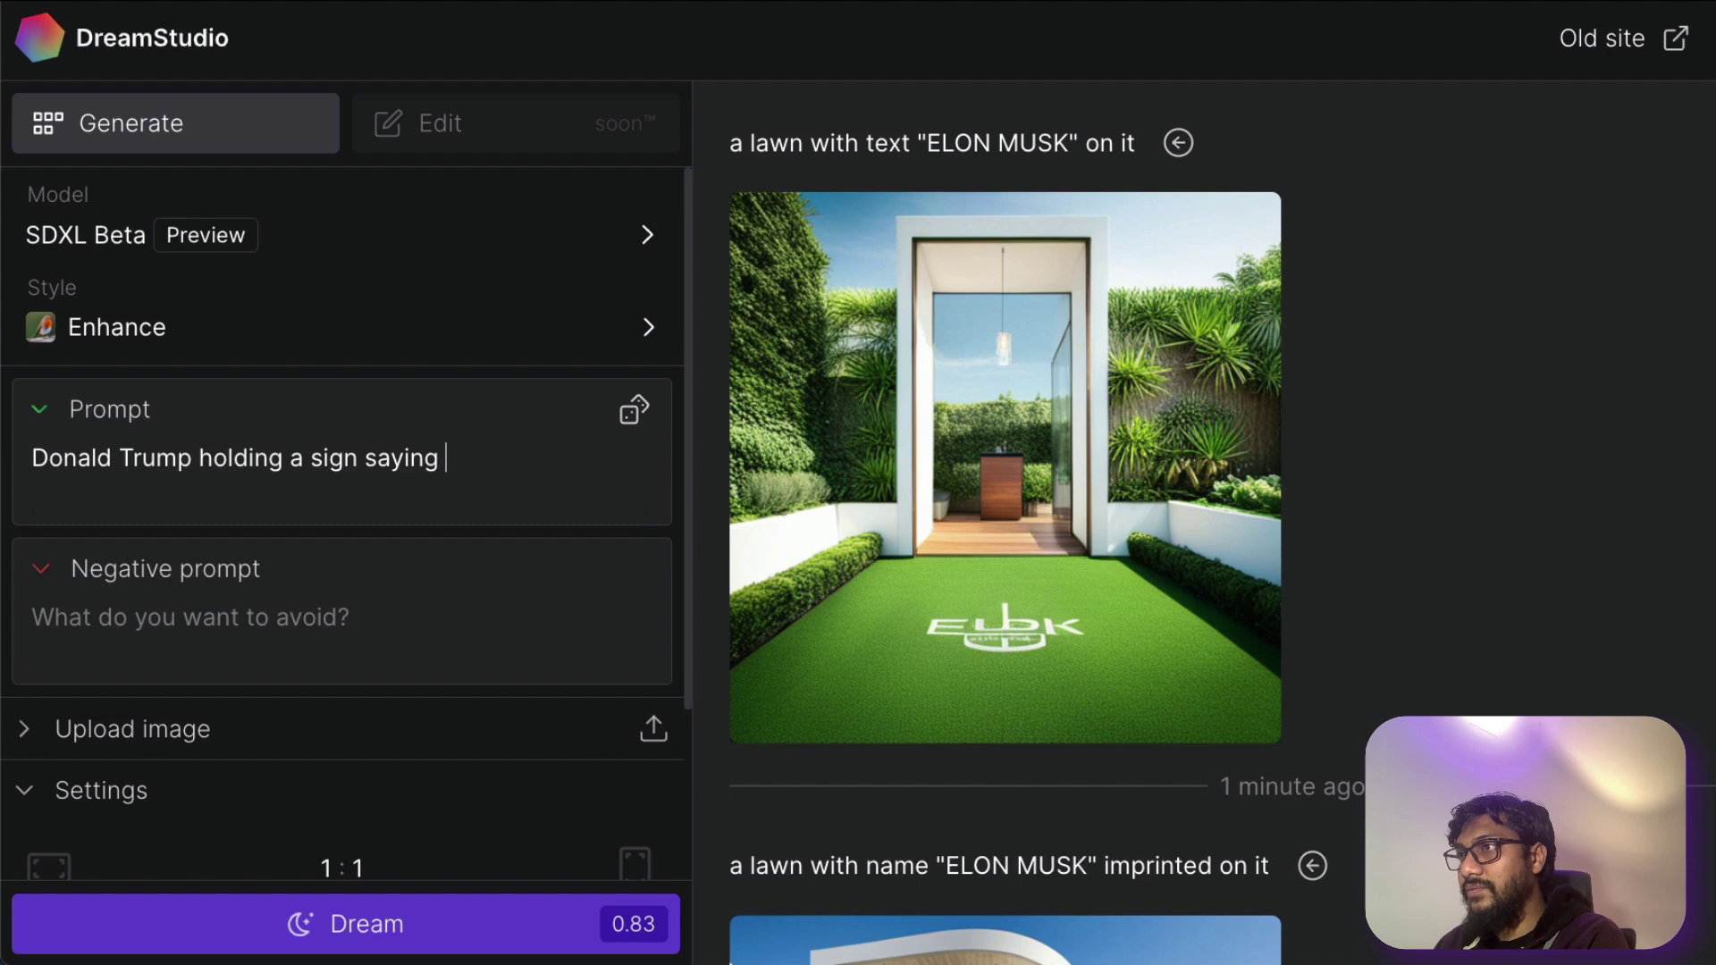
type("\"")
key("BackSpace")
type("HOPE")
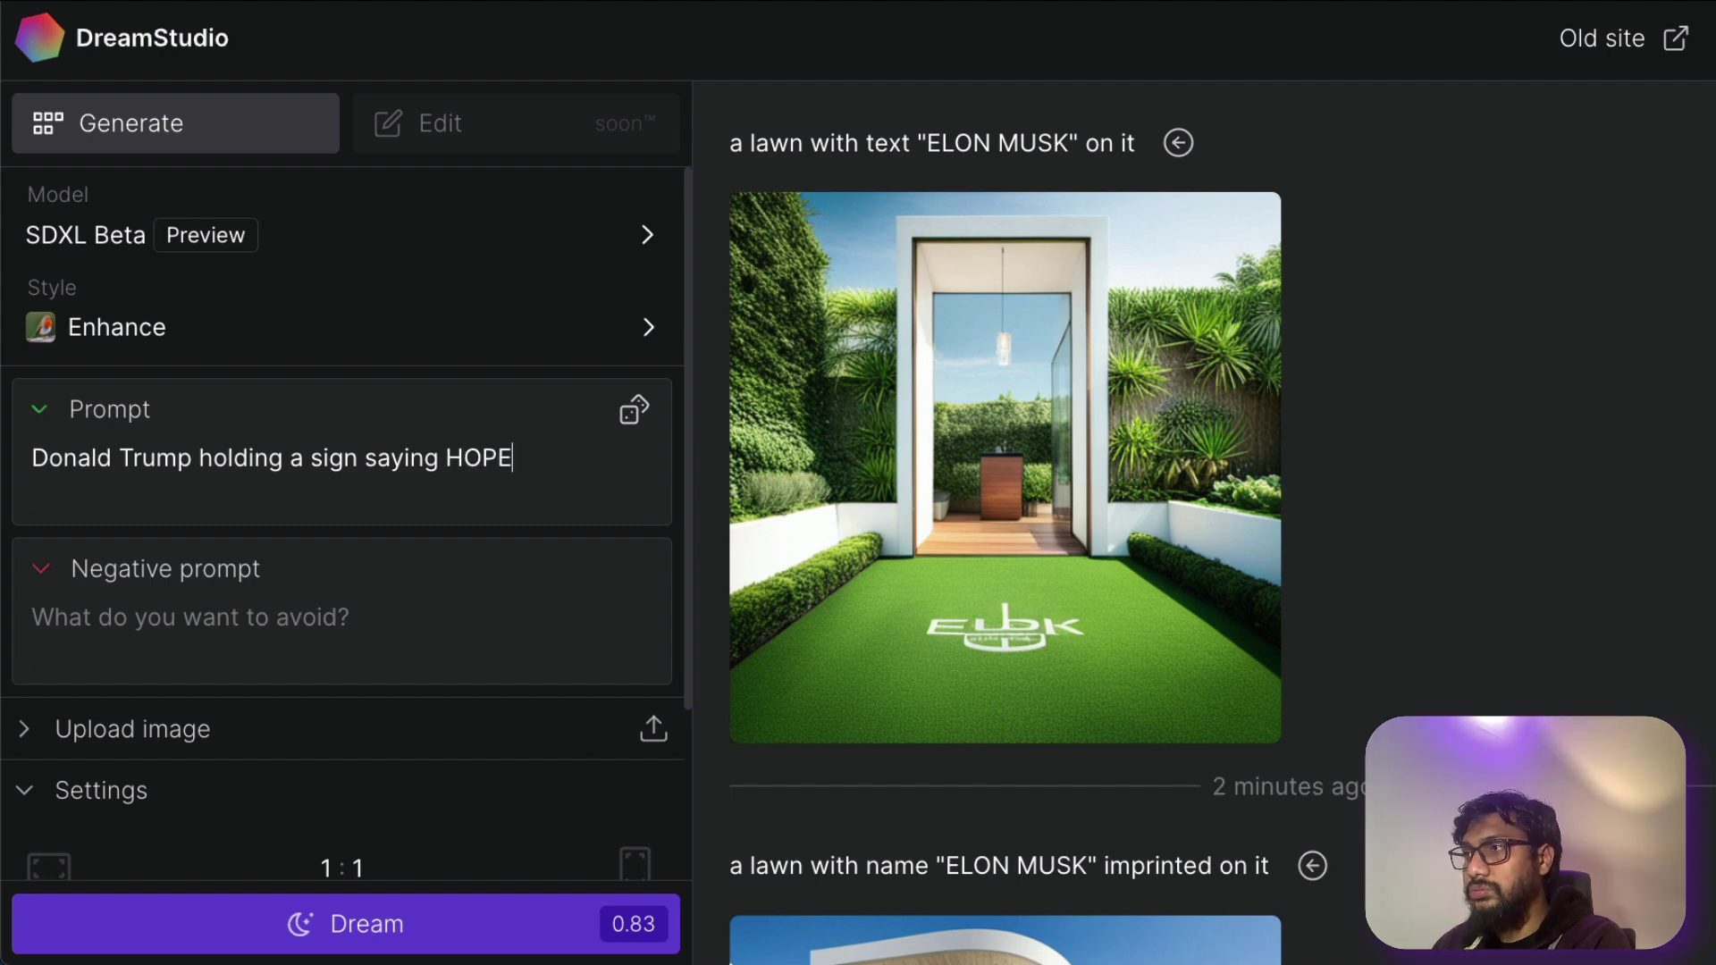
left_click(374, 926)
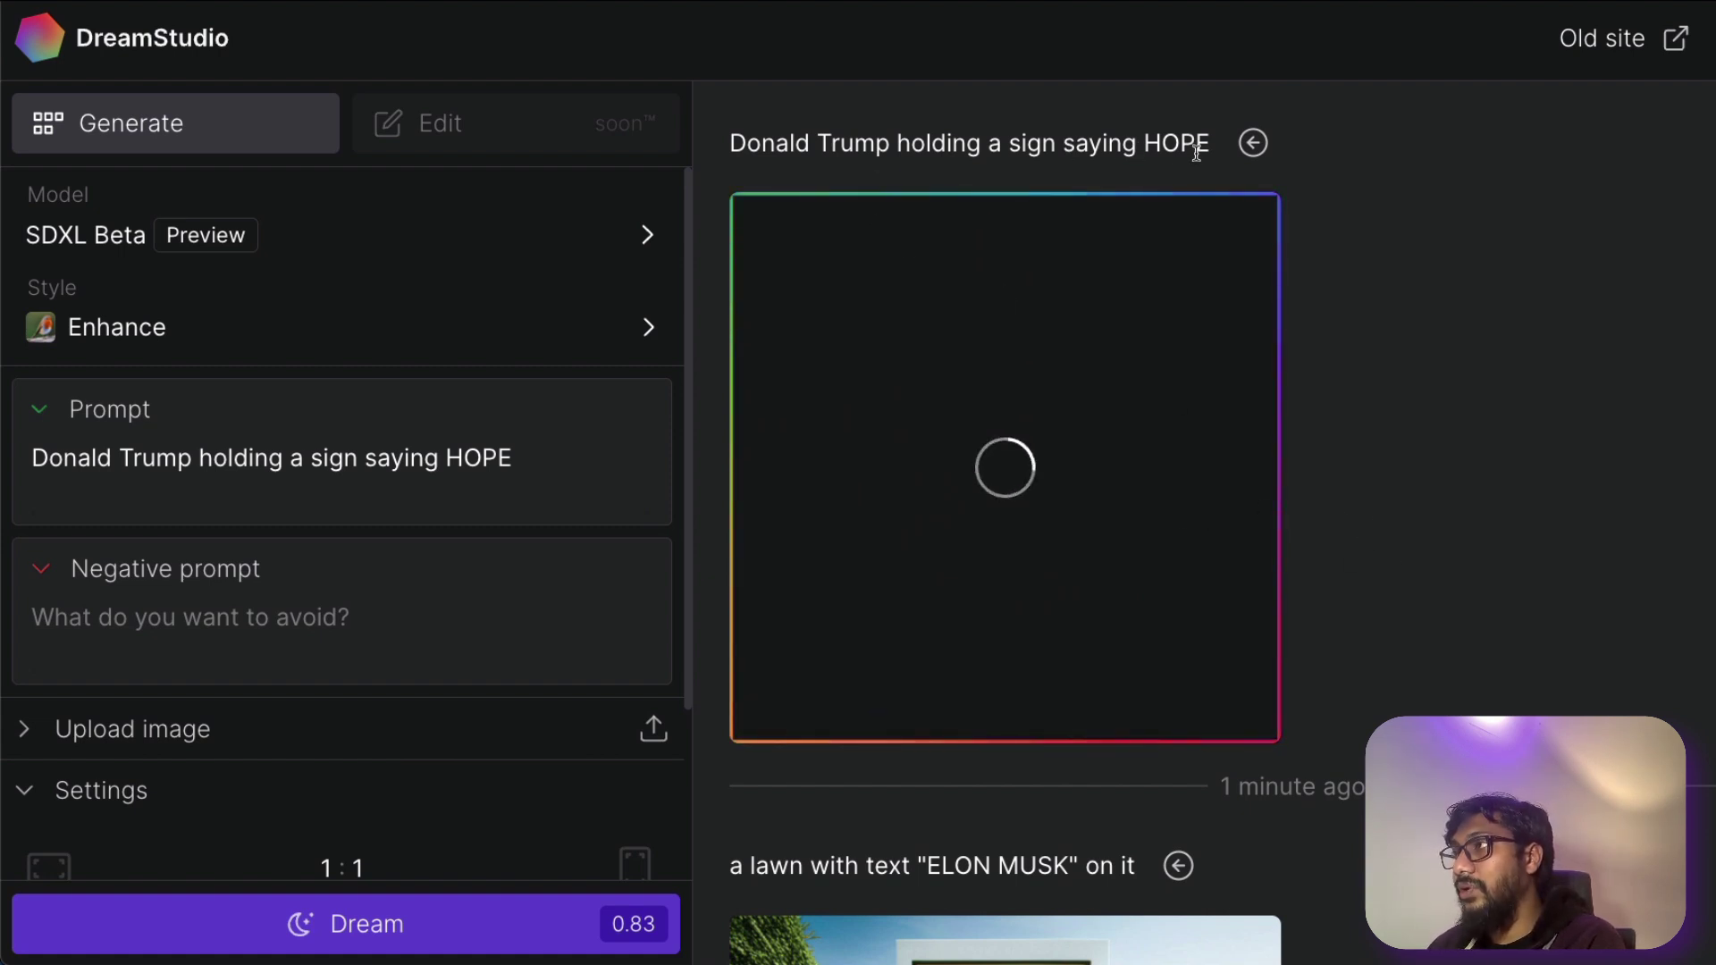
scroll(1081, 576, "down", 4)
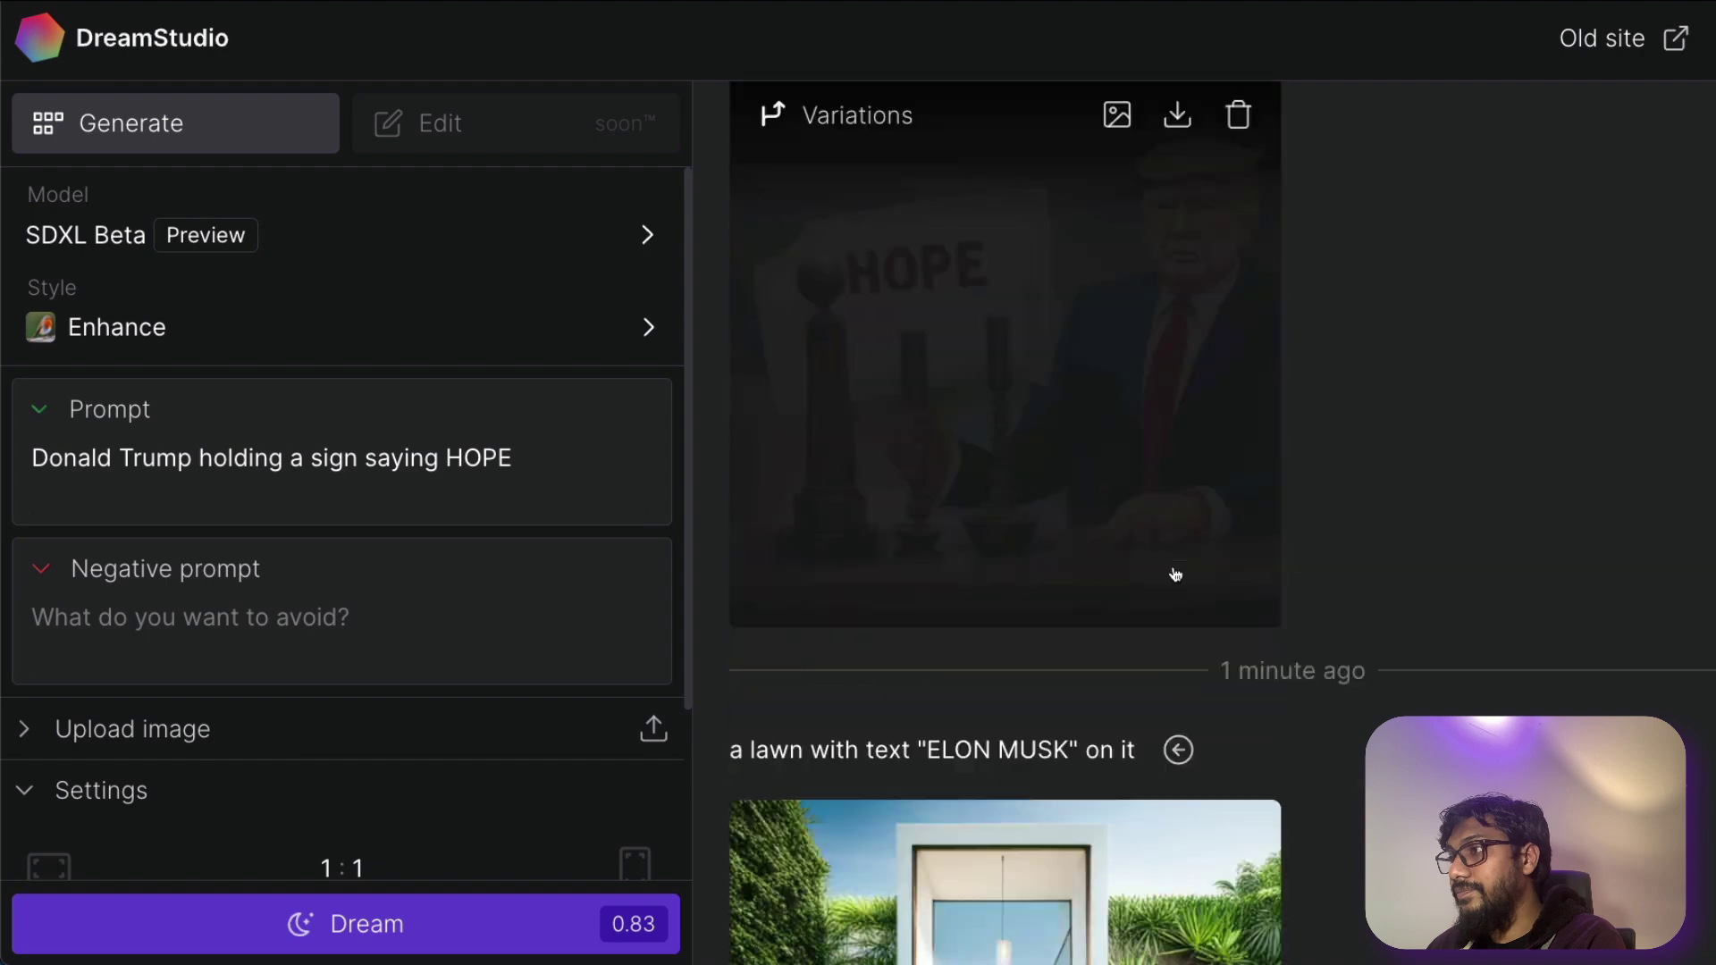
scroll(1083, 581, "up", 4)
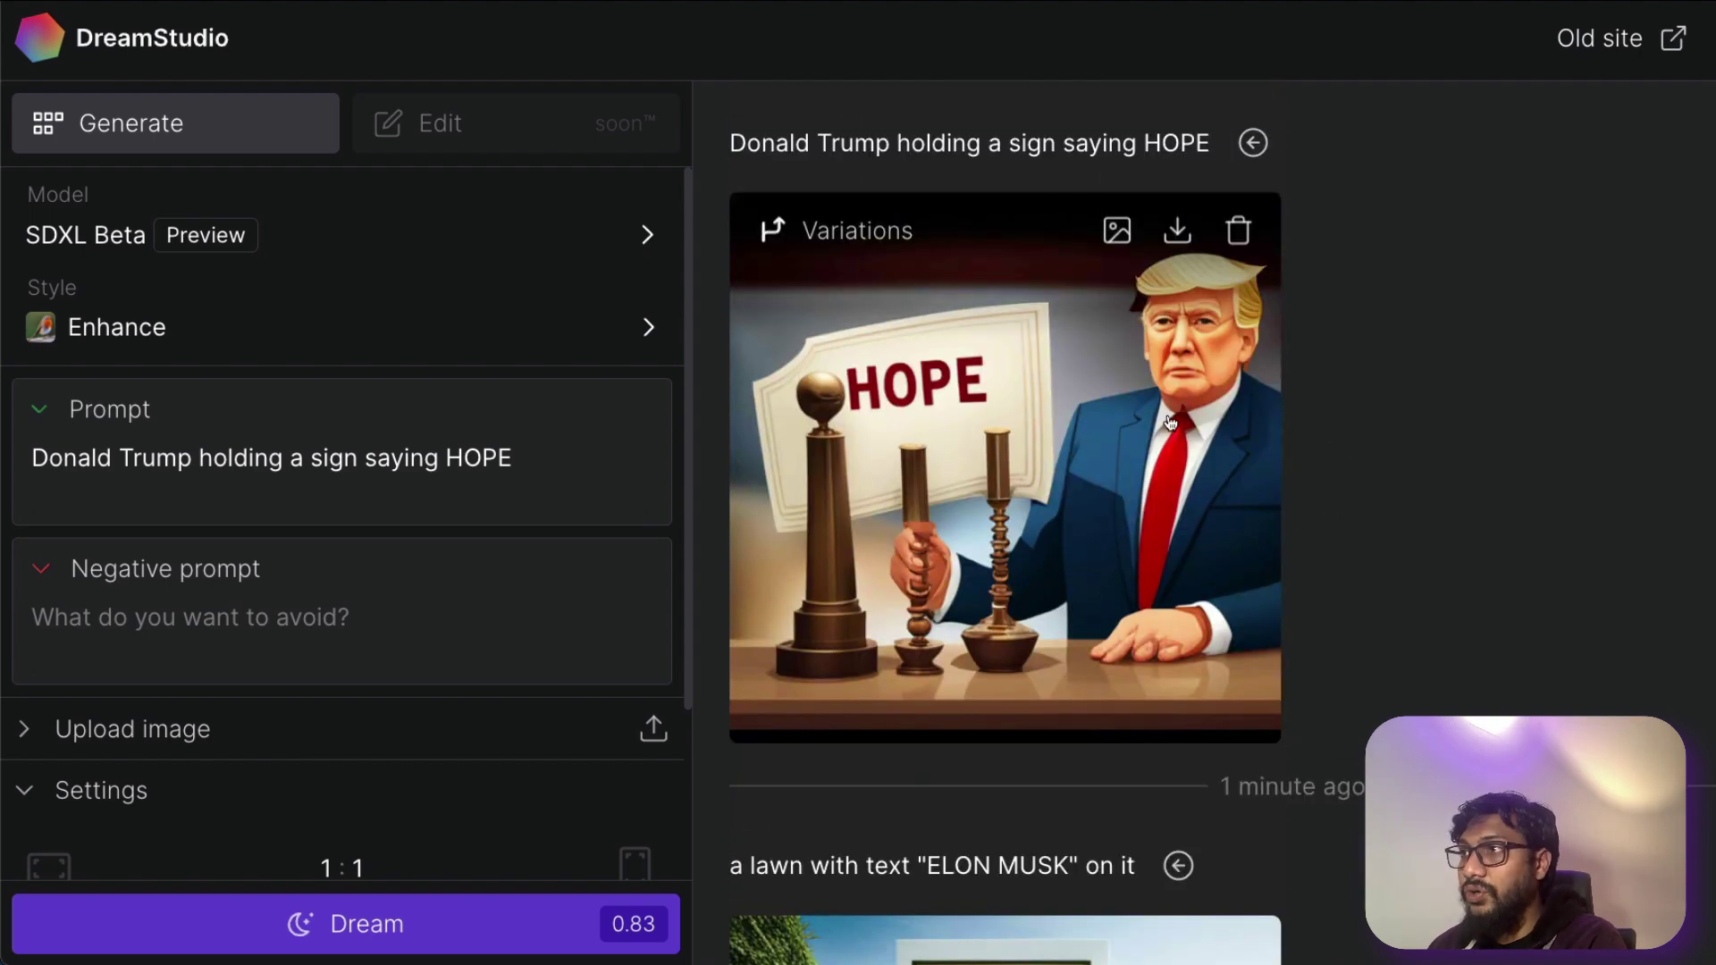
- Swap in a different celebrity's name and BBC as the sign text, then generate
left_click_drag(192, 457, 7, 466)
type("Elon Musk")
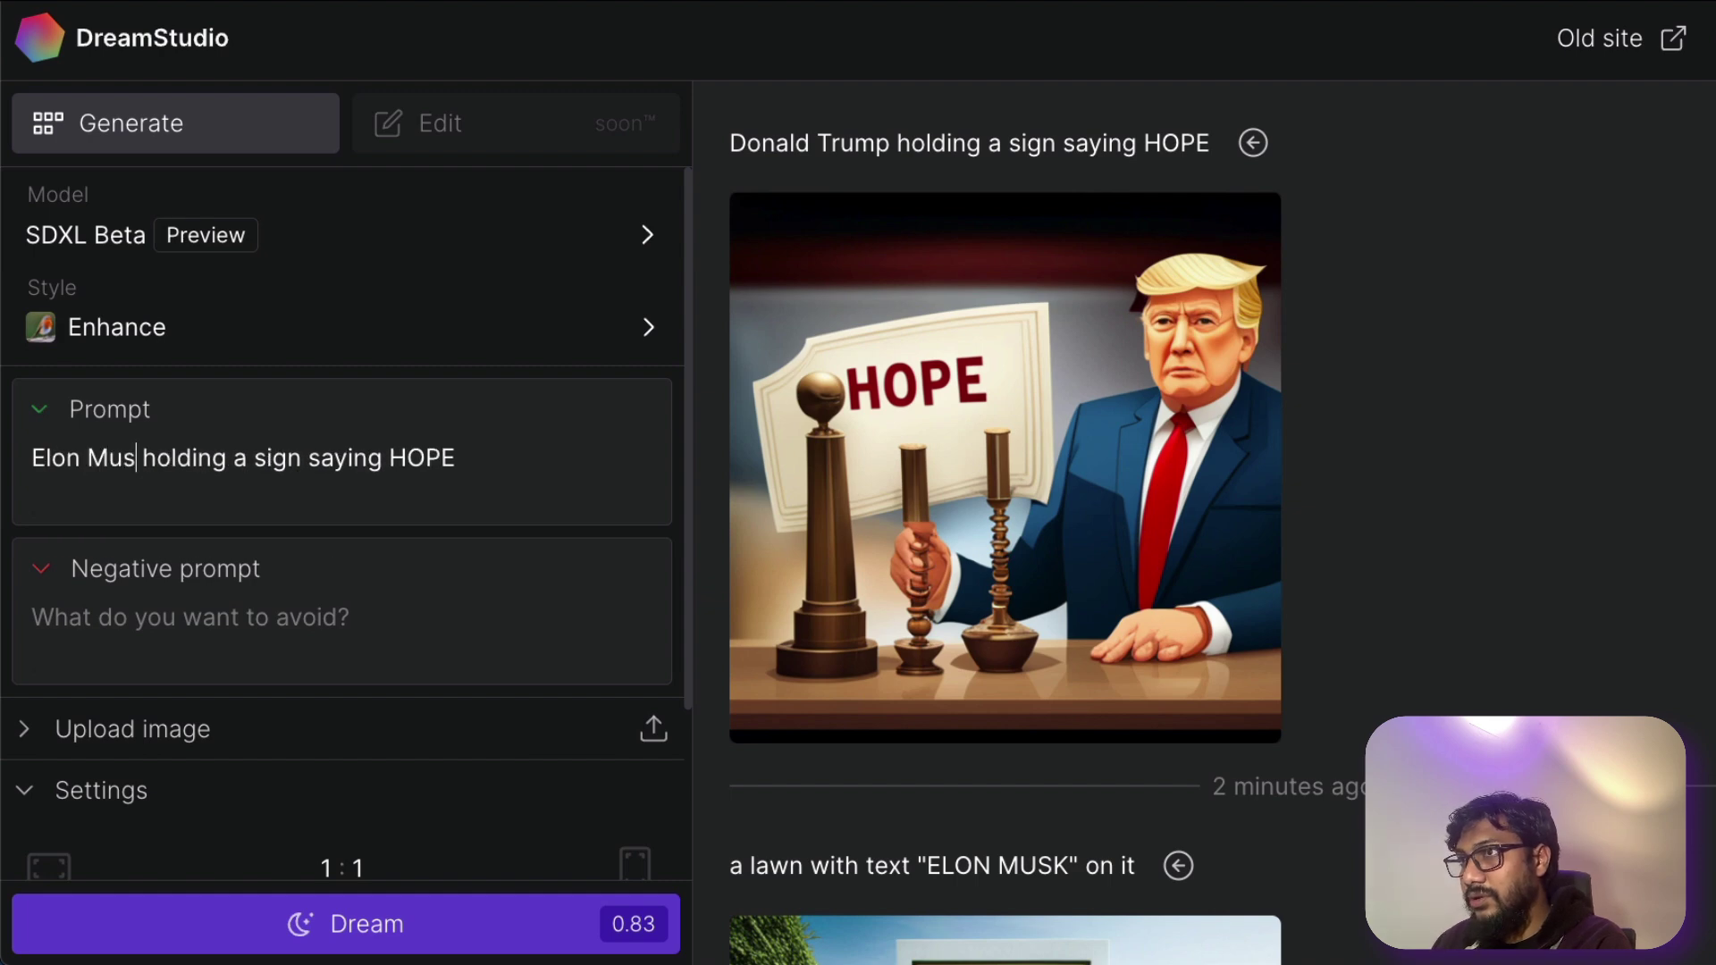
double_click(456, 454)
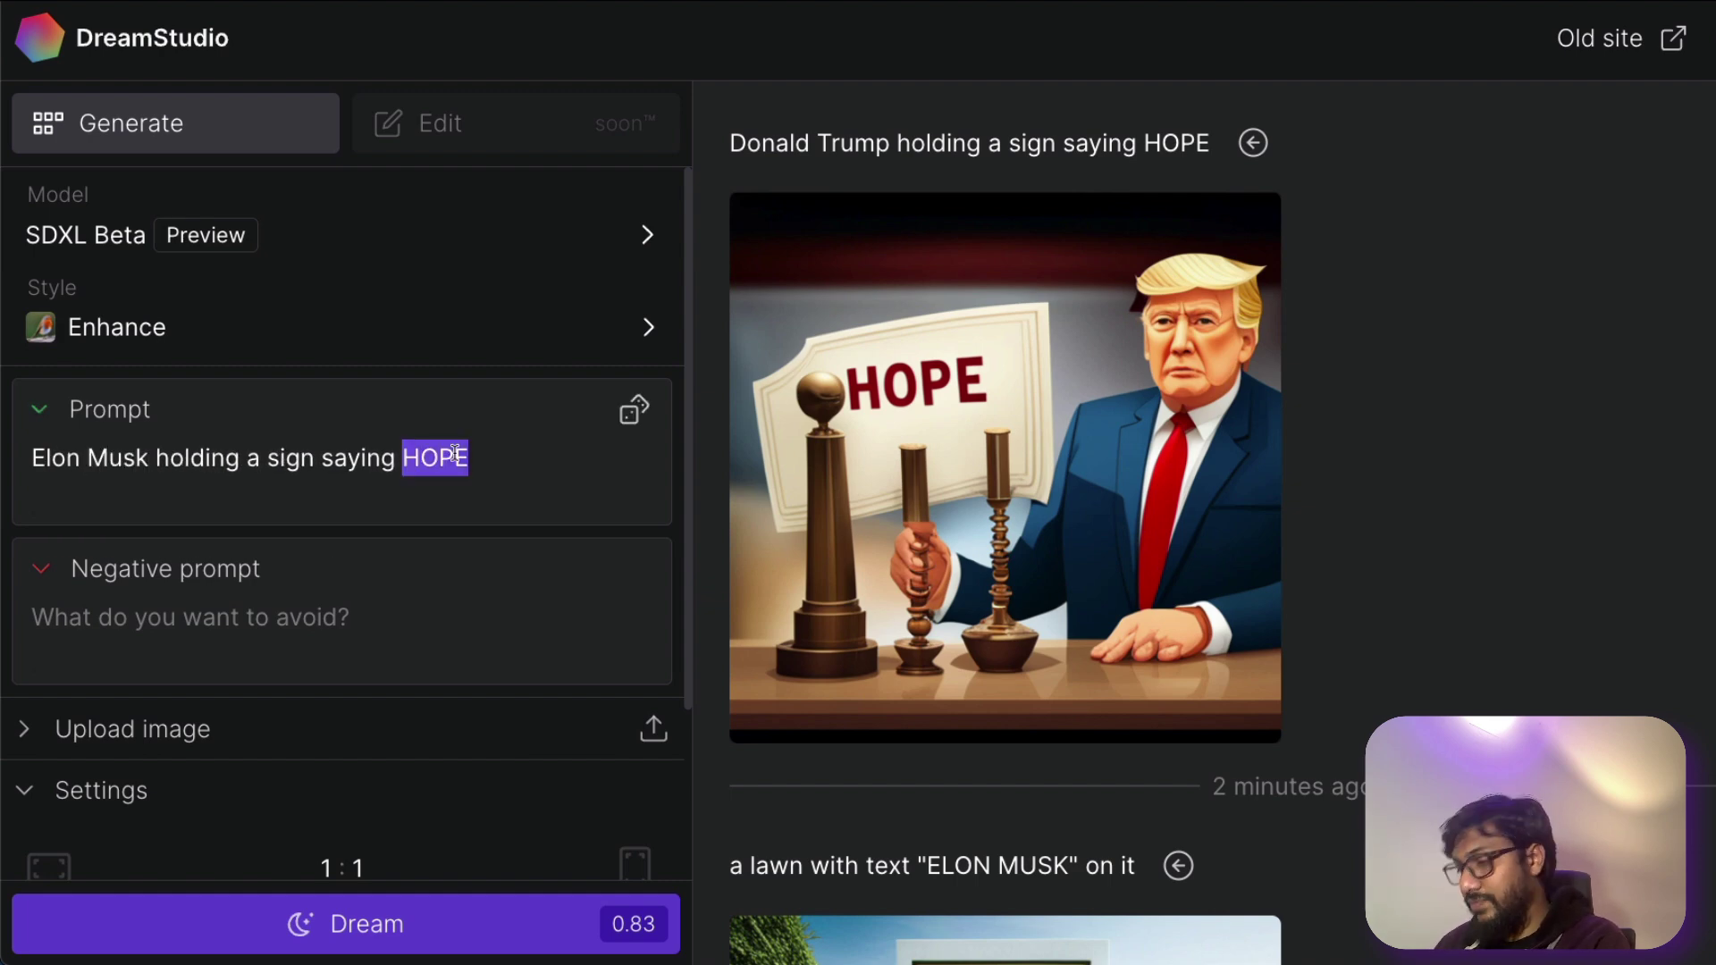
type("BBC")
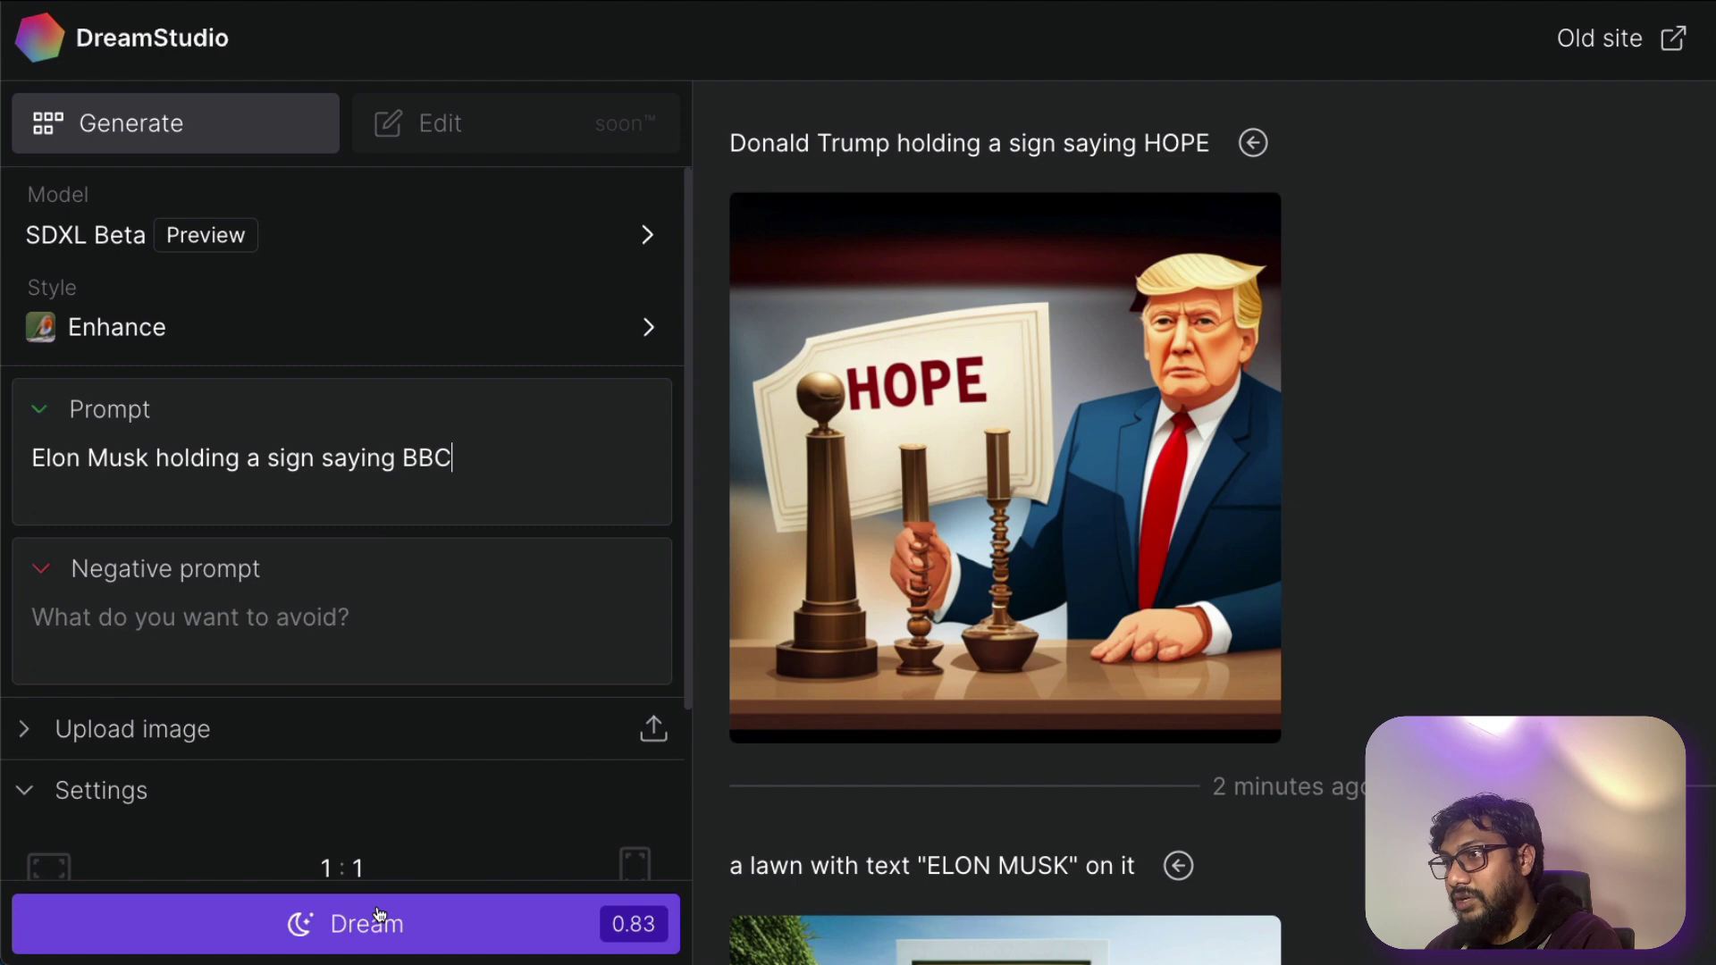
left_click(380, 914)
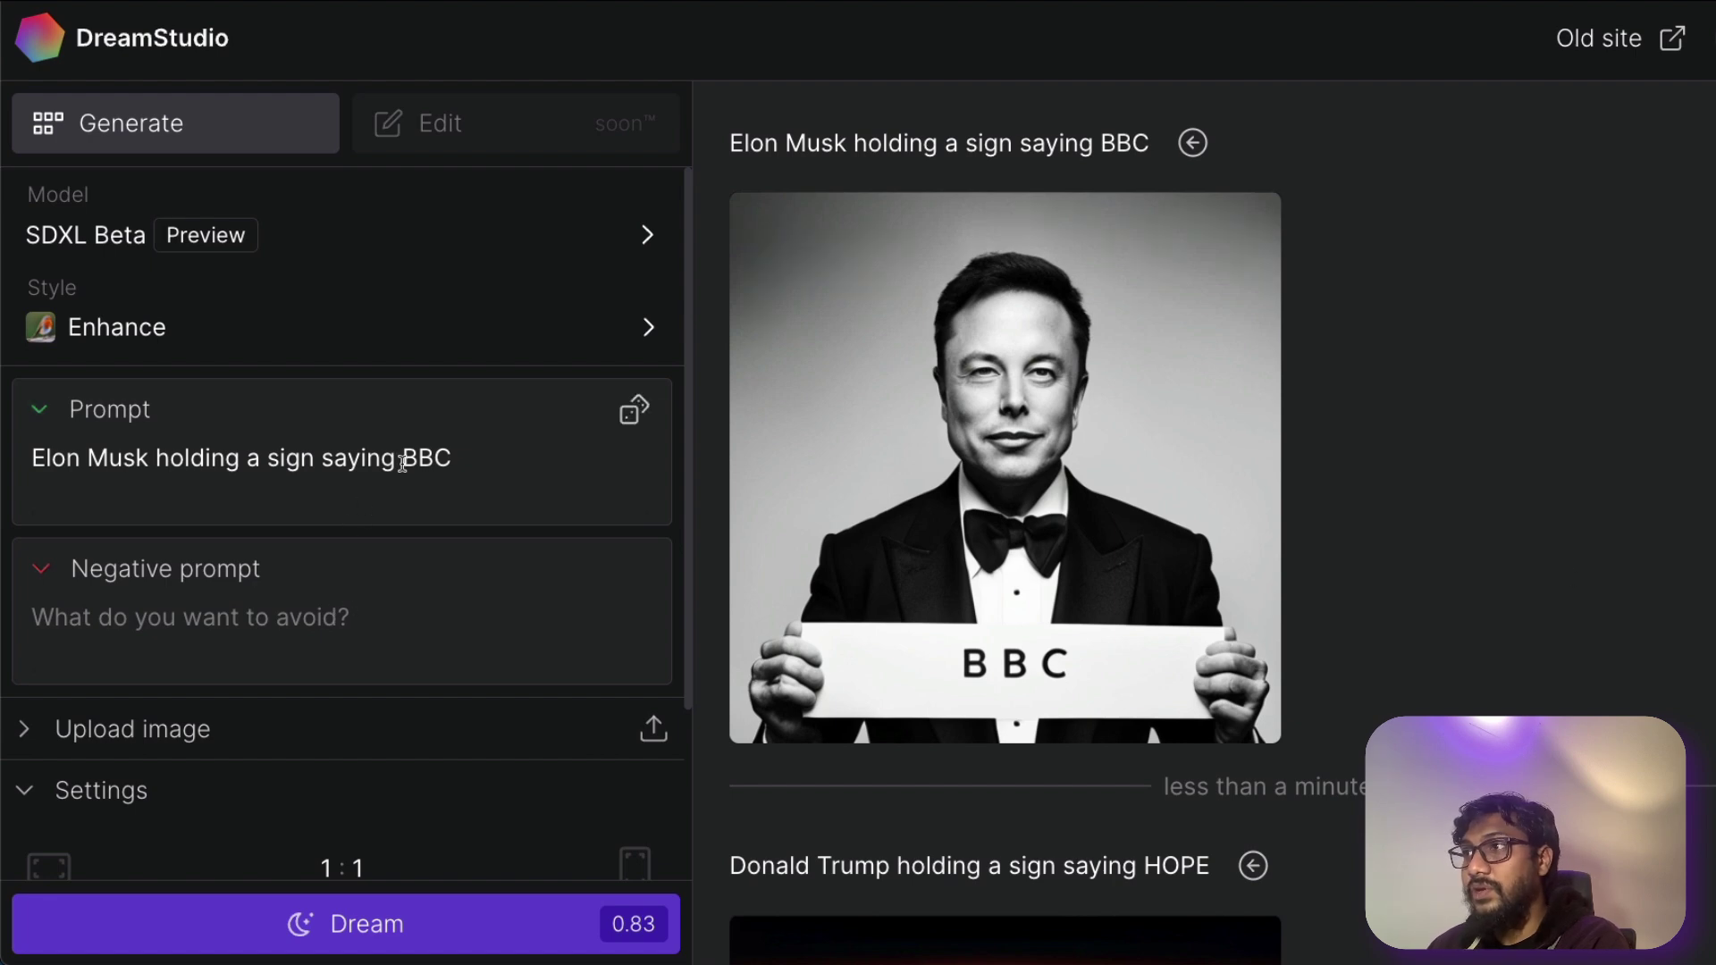
- Change the sign text from BBC to 'Twitter is Dead' and generate the image
double_click(408, 459)
type("Twitter ")
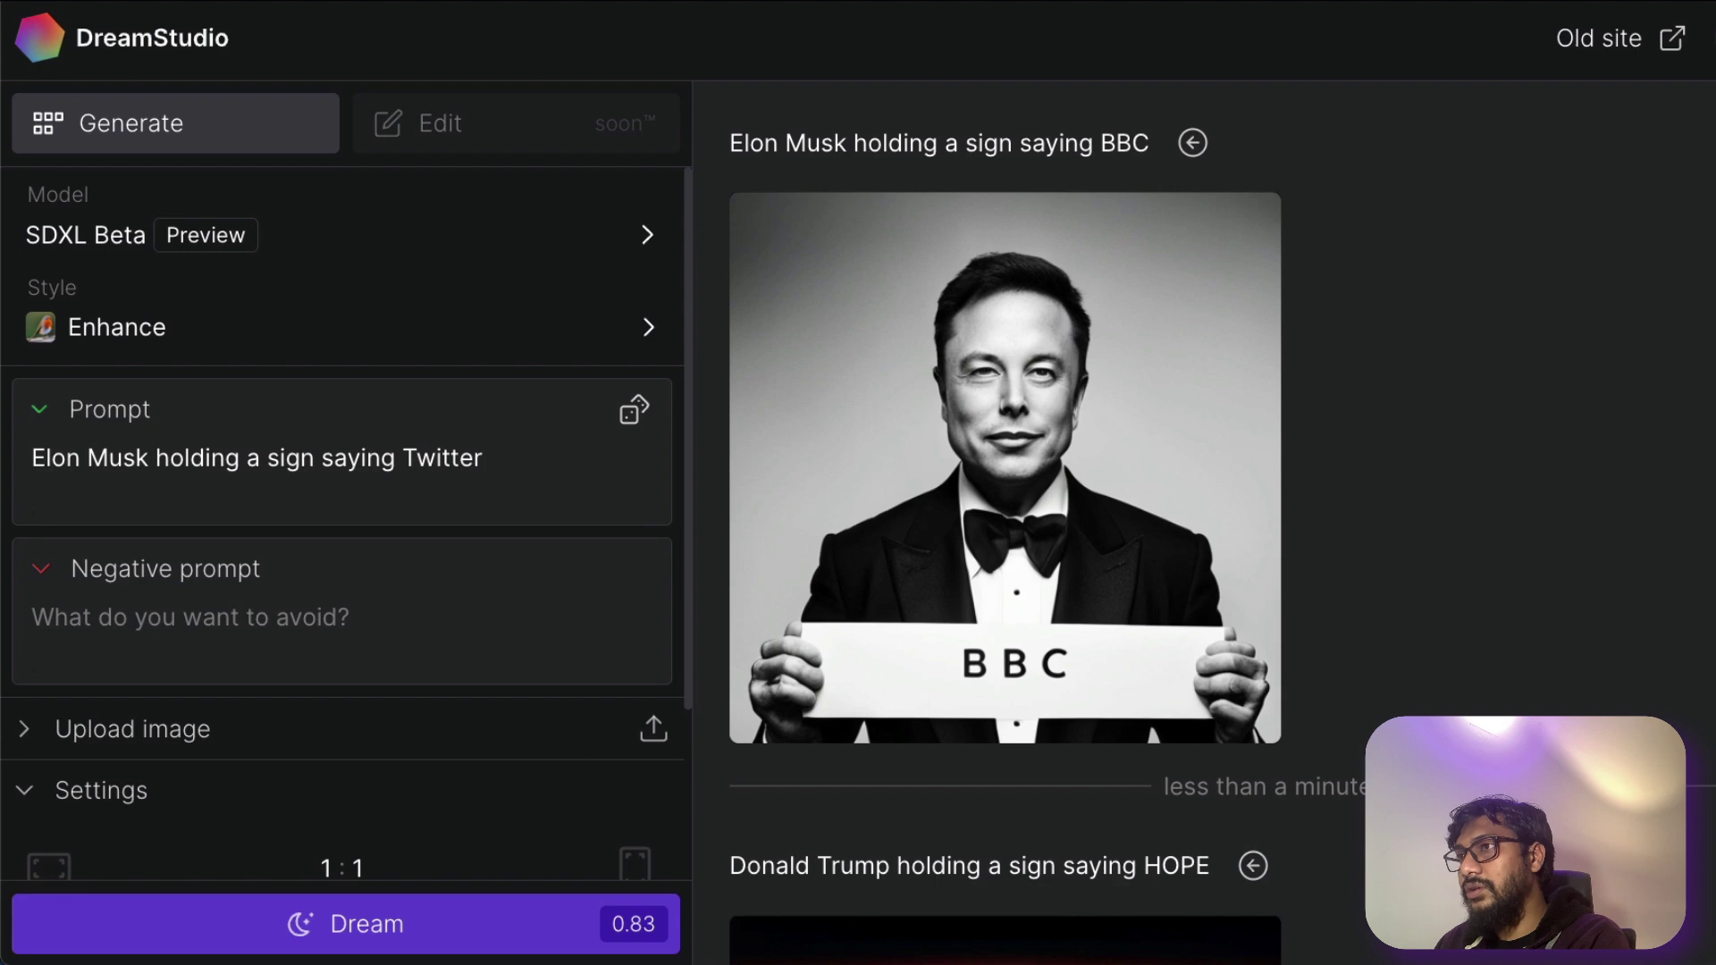
type("is ")
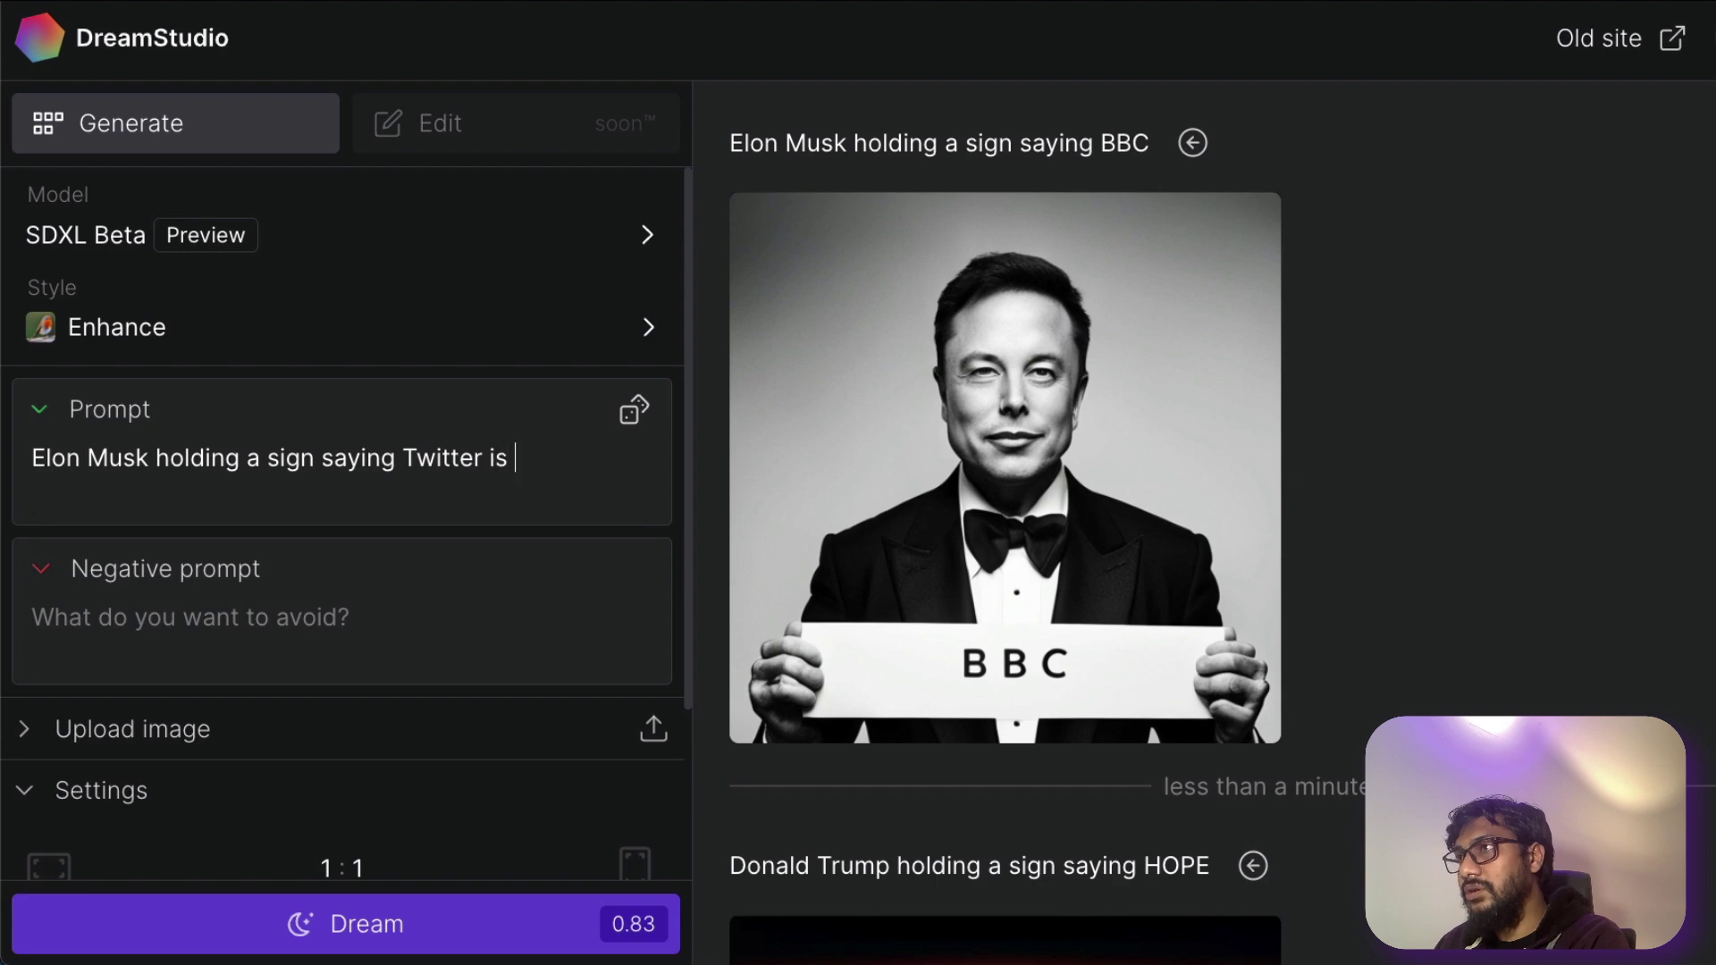
type("Dead")
left_click(303, 923)
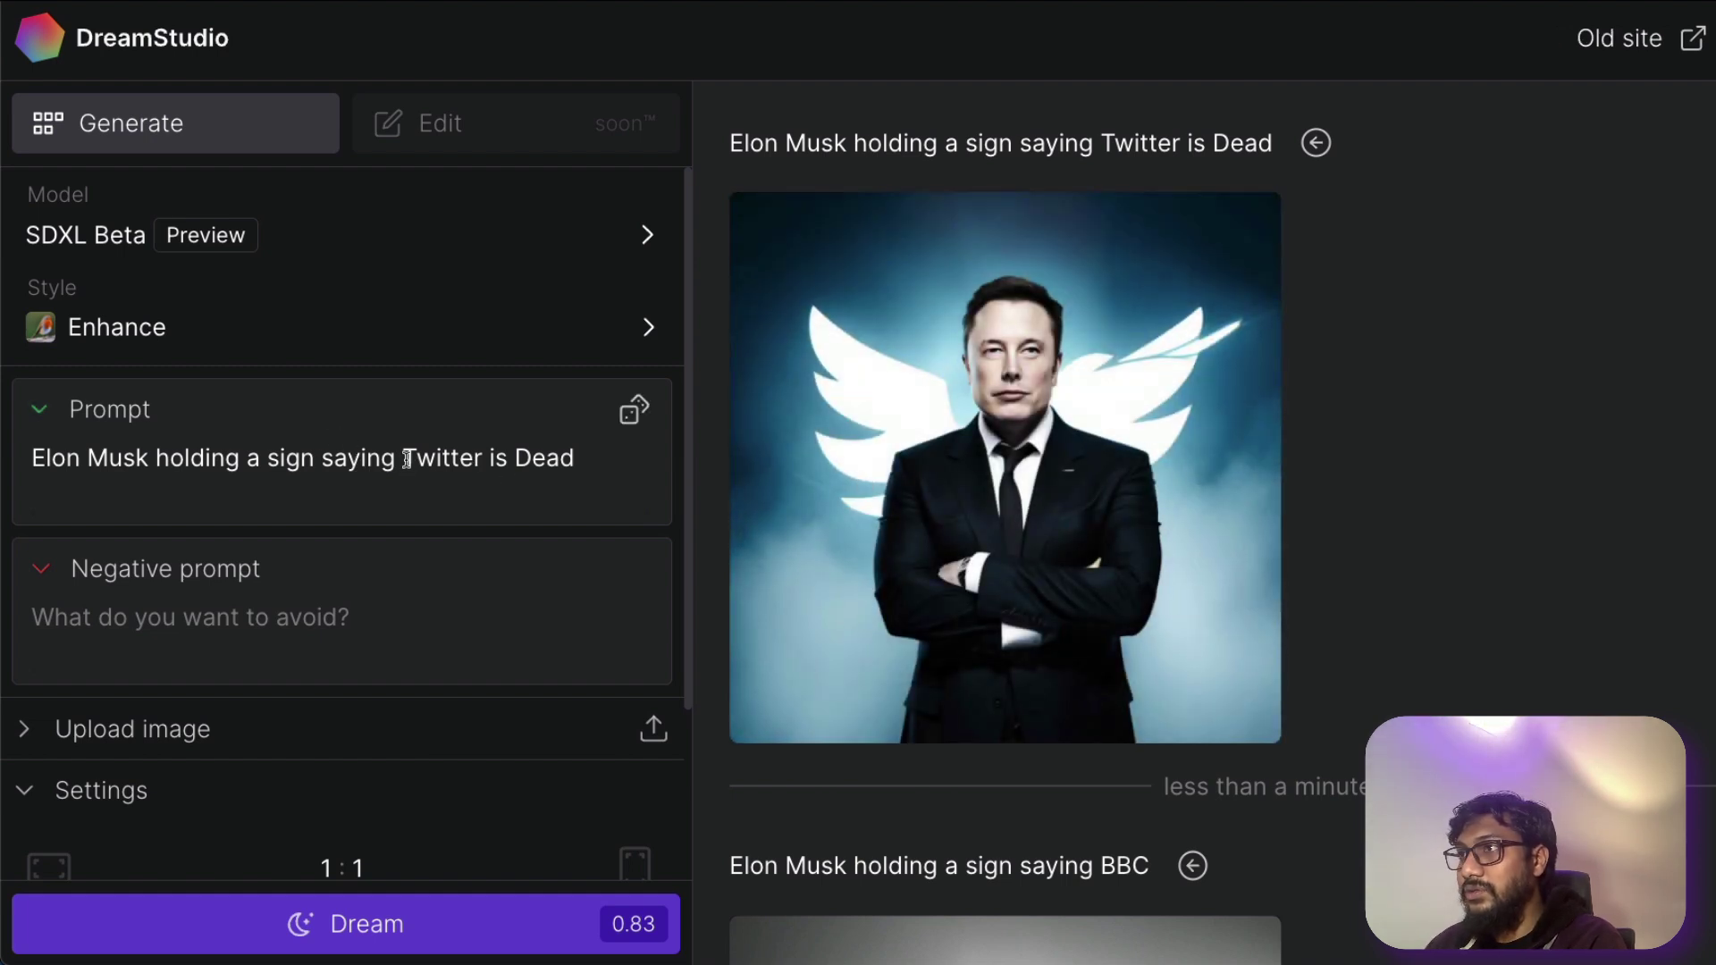
- Trim ' is Dead' so the sign reads just 'Twitter', generate, and click into the prompt
left_click_drag(483, 457, 577, 458)
key("BackSpace")
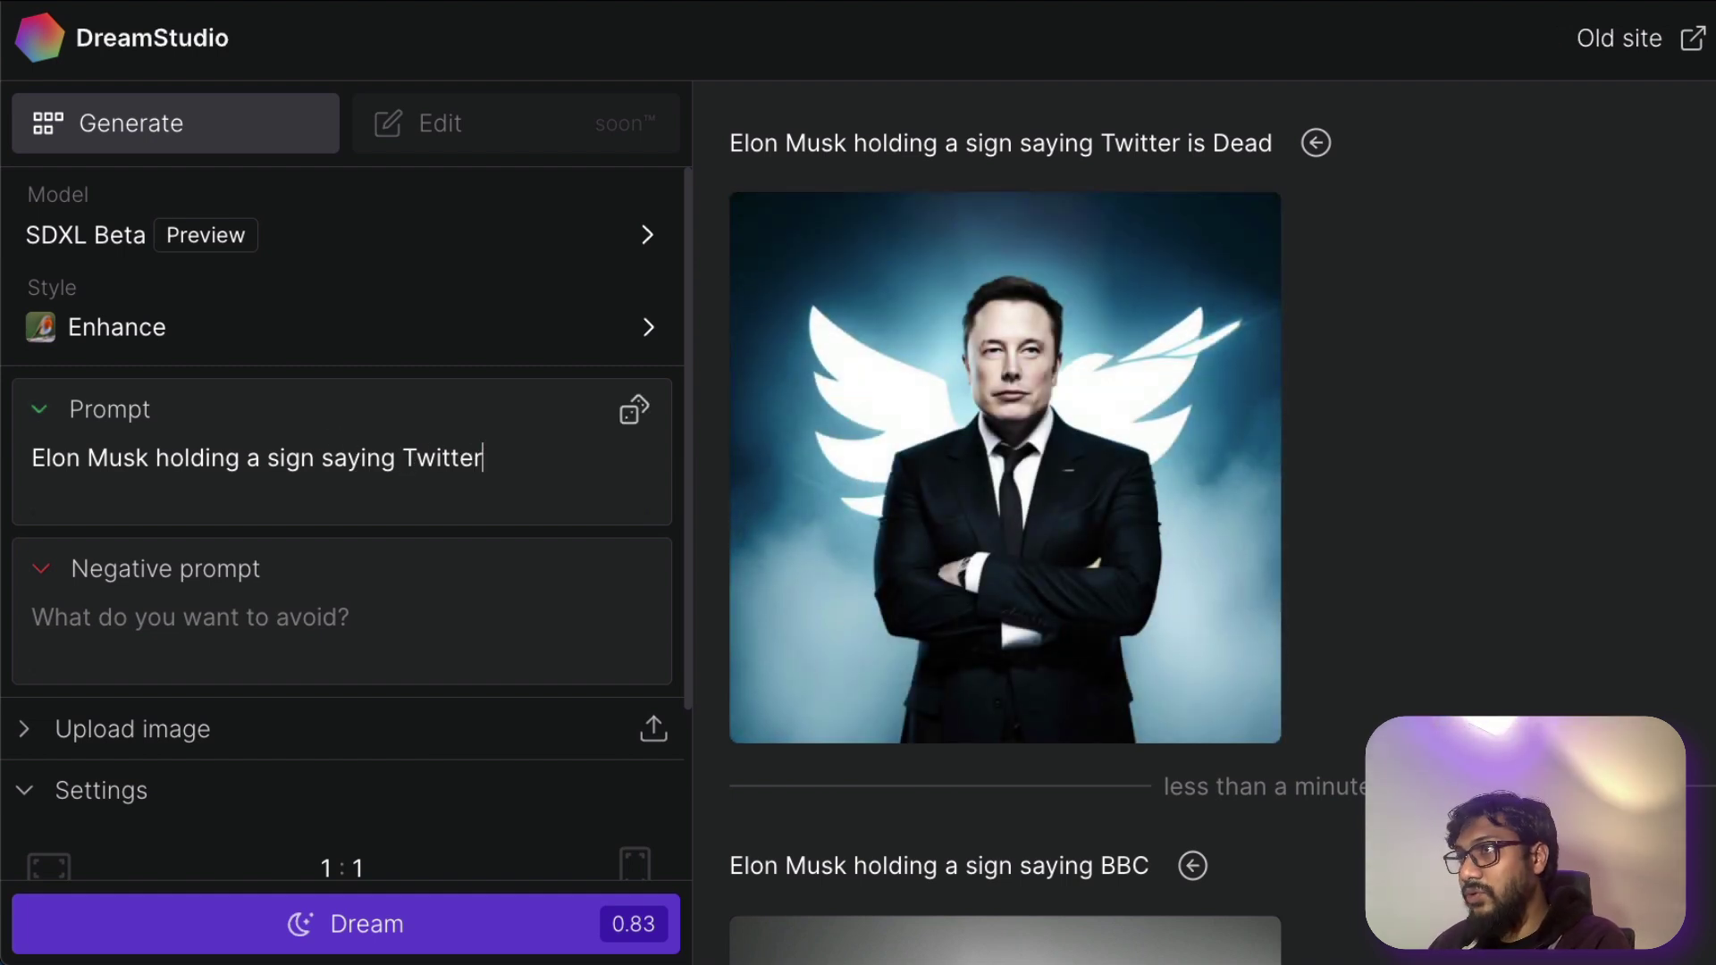
left_click(402, 925)
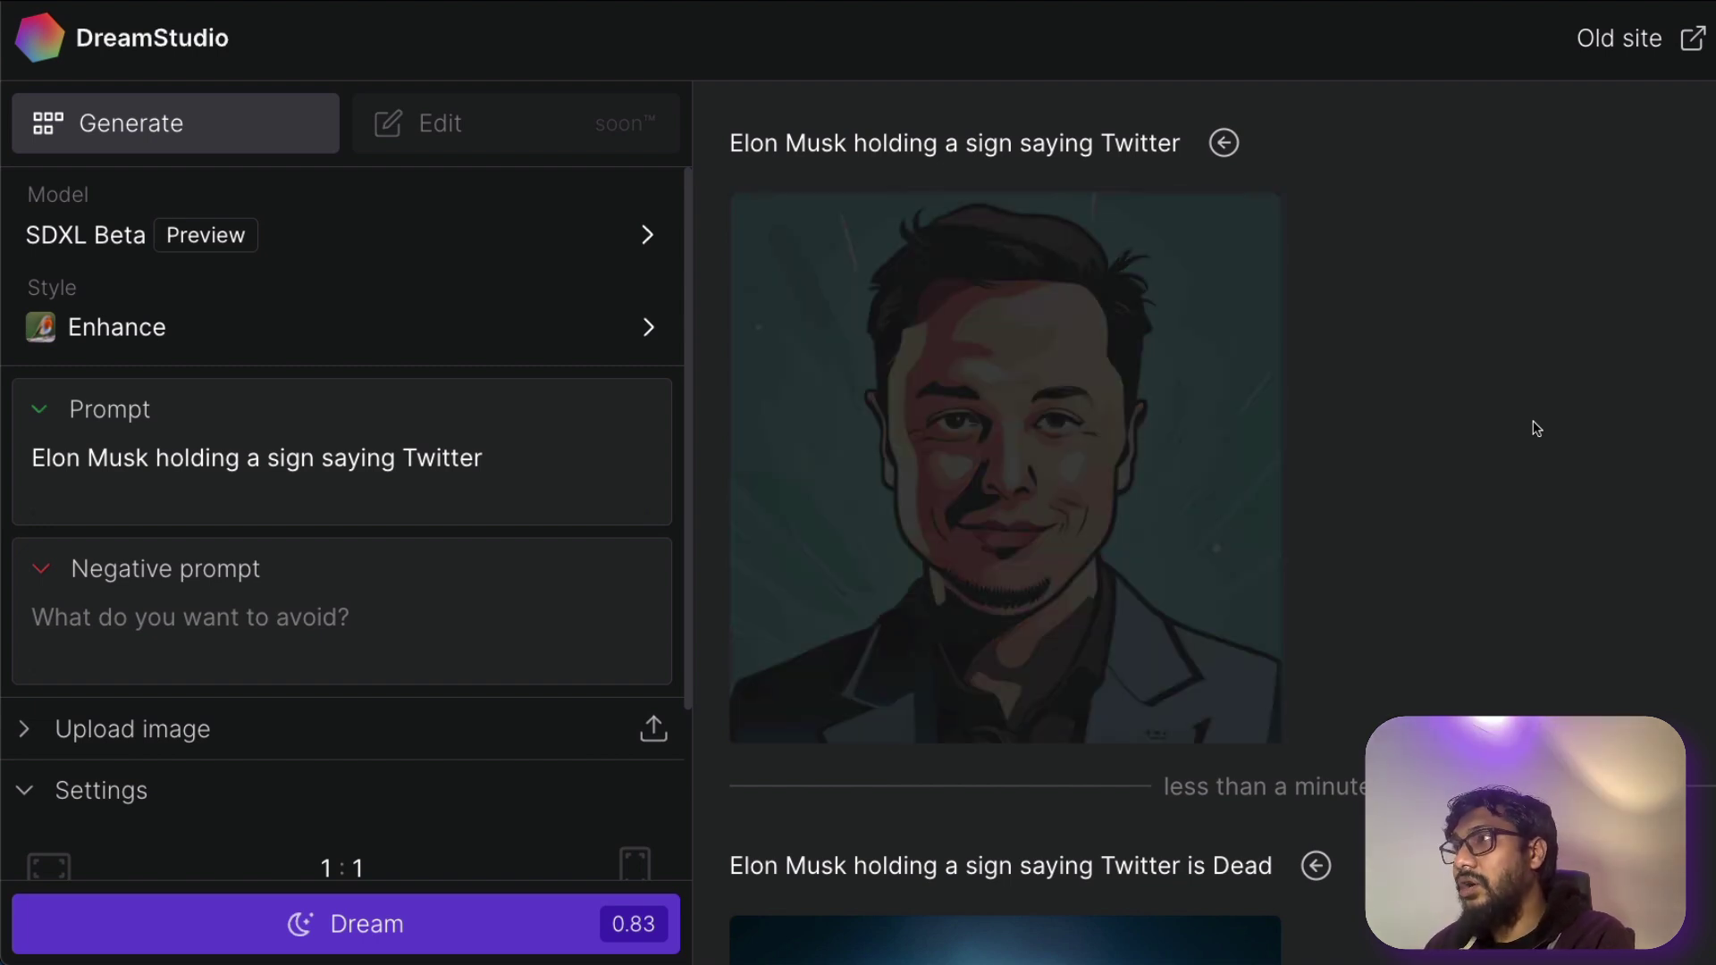
left_click(447, 458)
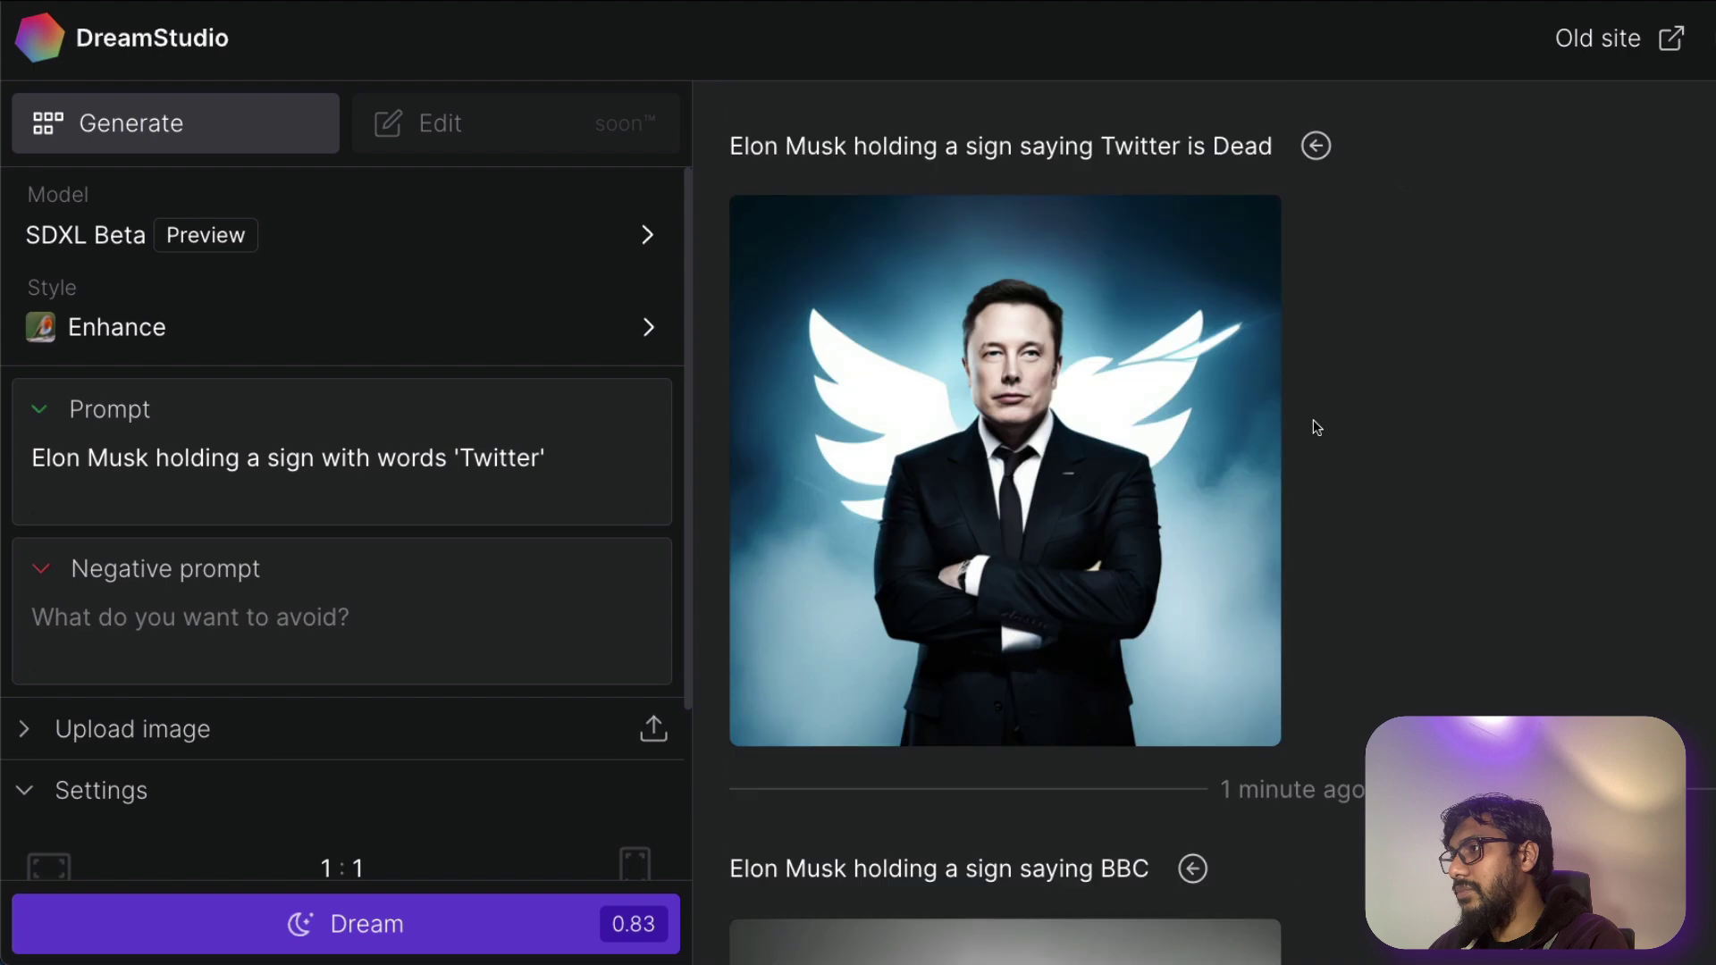
- Scroll through the results to check the black-and-white crossed-arms portrait with no sign
scroll(1316, 427, "down", 10)
scroll(1316, 427, "up", 5)
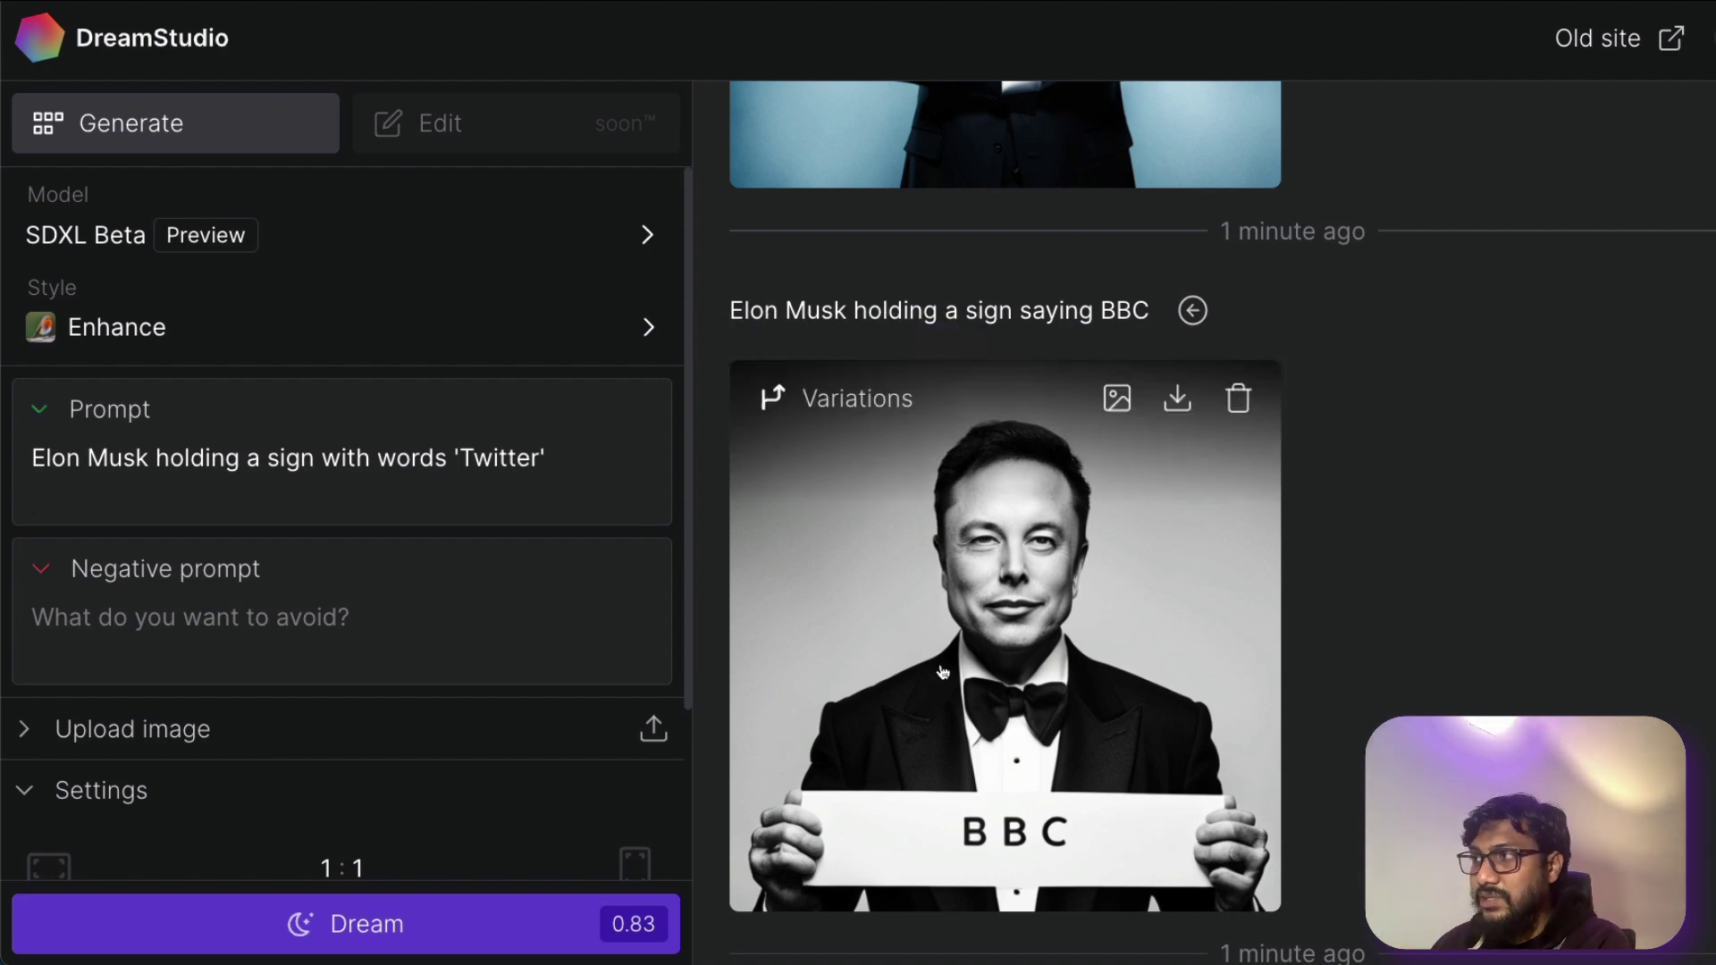
scroll(983, 670, "up", 10)
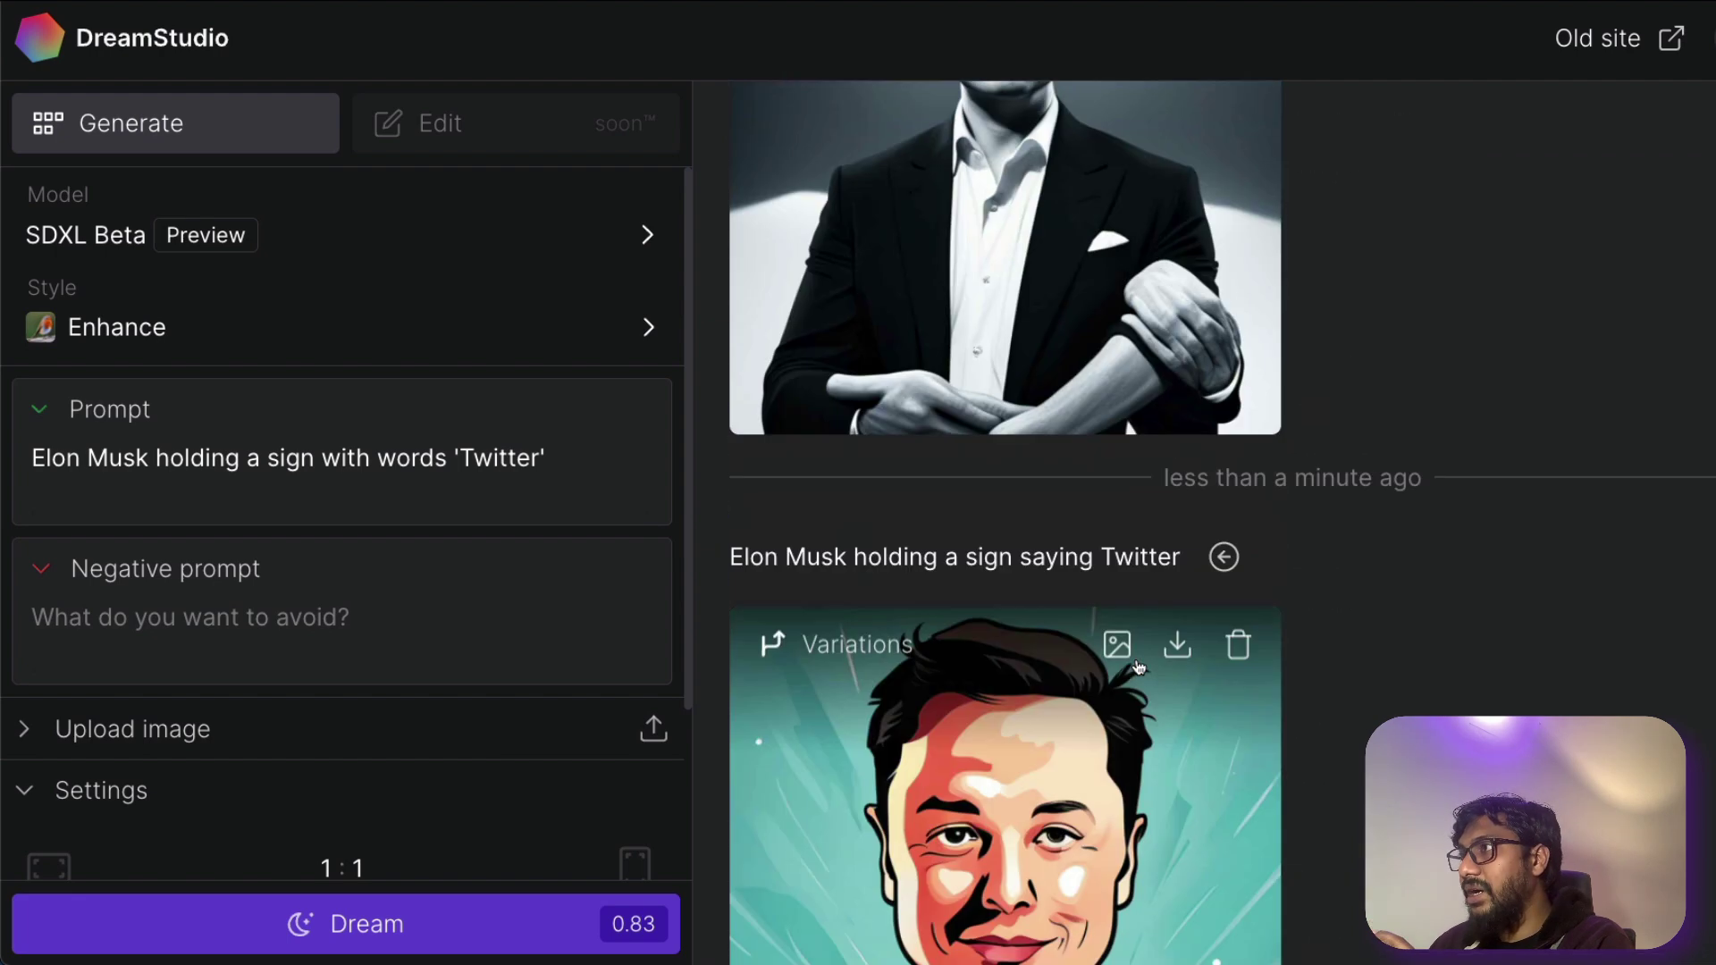
scroll(1138, 668, "up", 3)
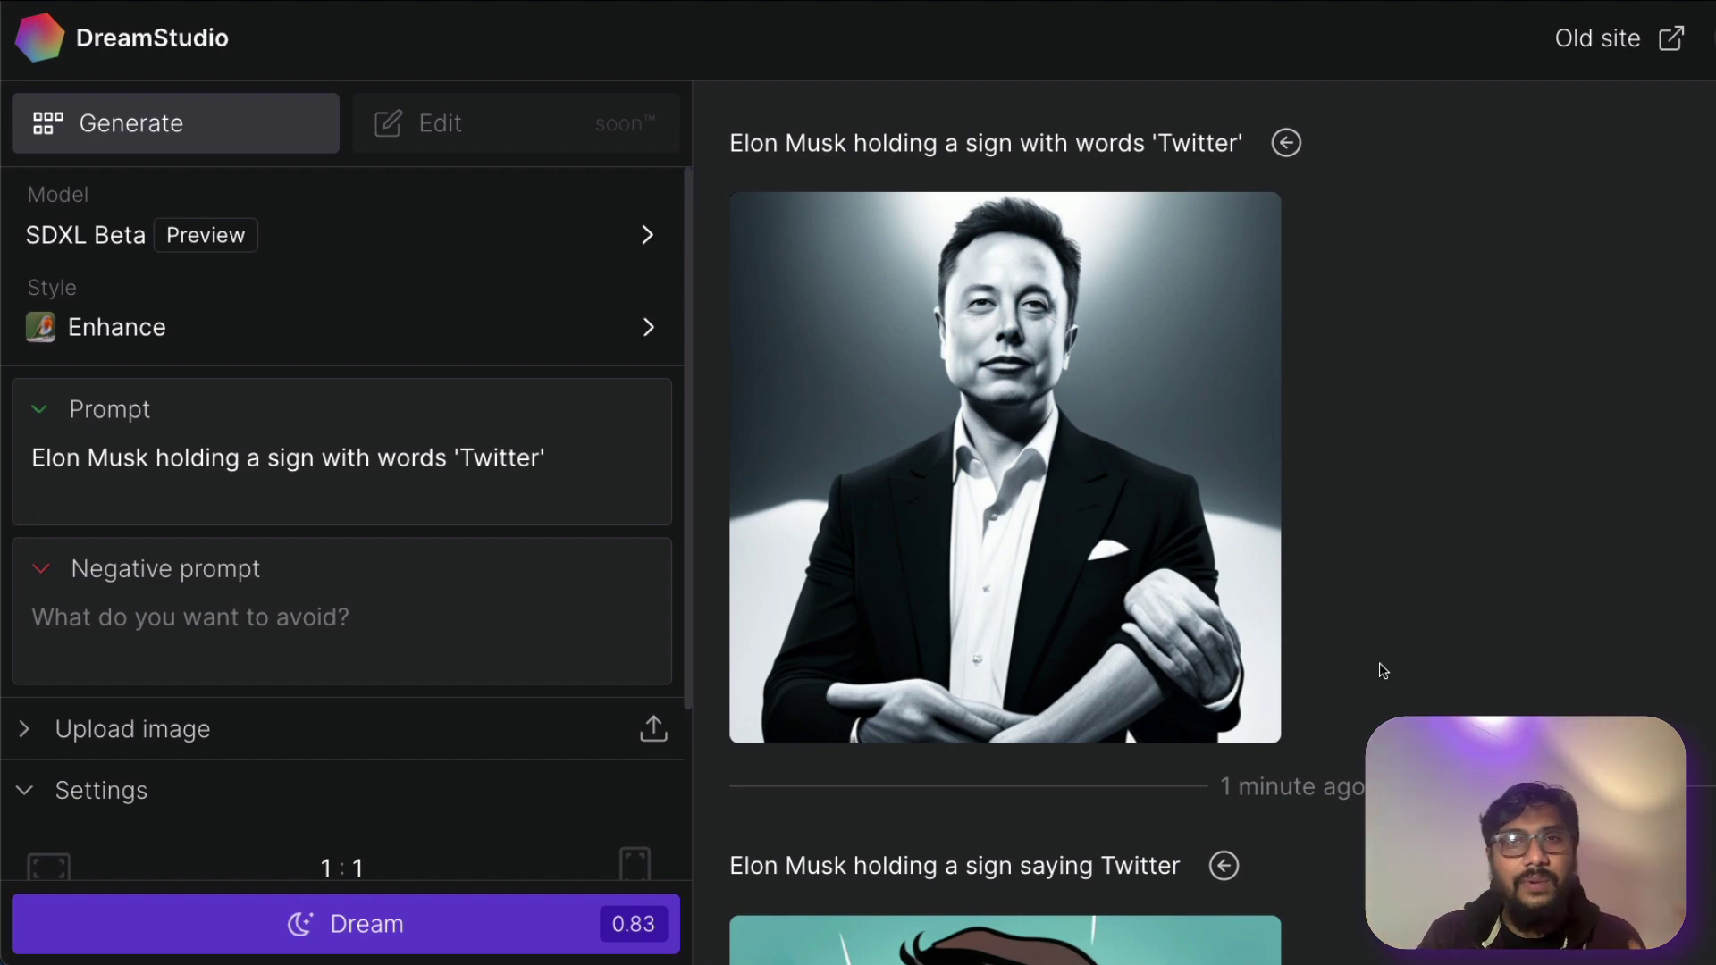
scroll(1341, 582, "down", 20)
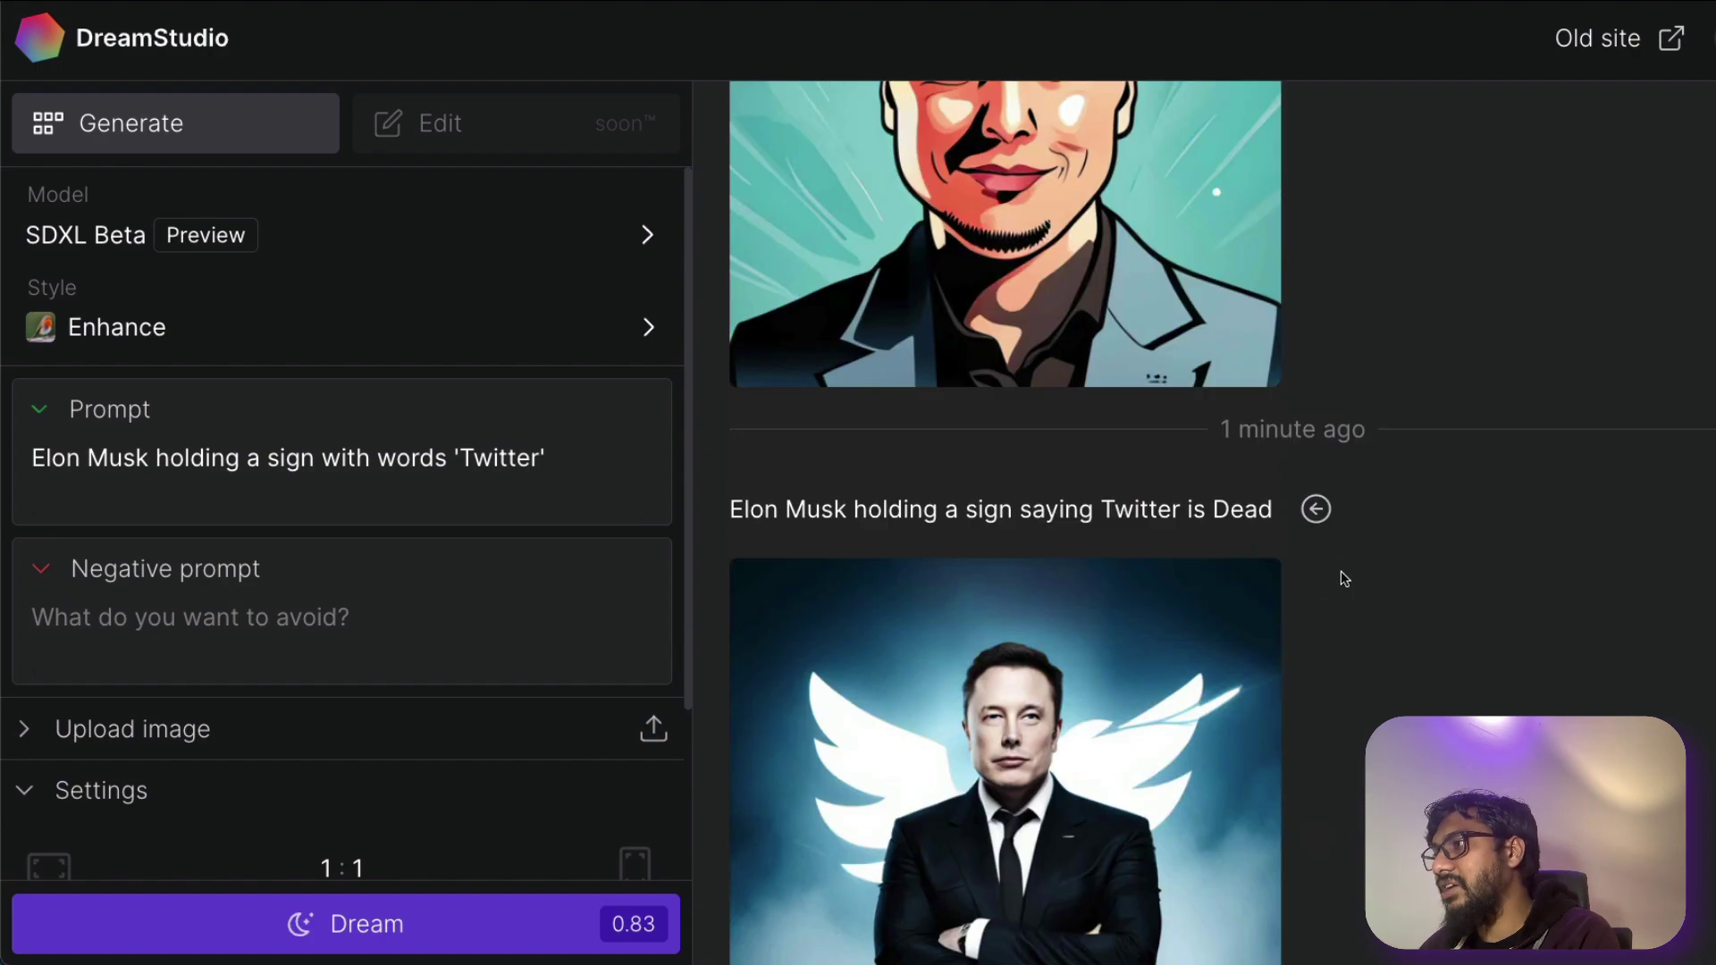
scroll(1343, 579, "down", 1)
scroll(1345, 574, "up", 1)
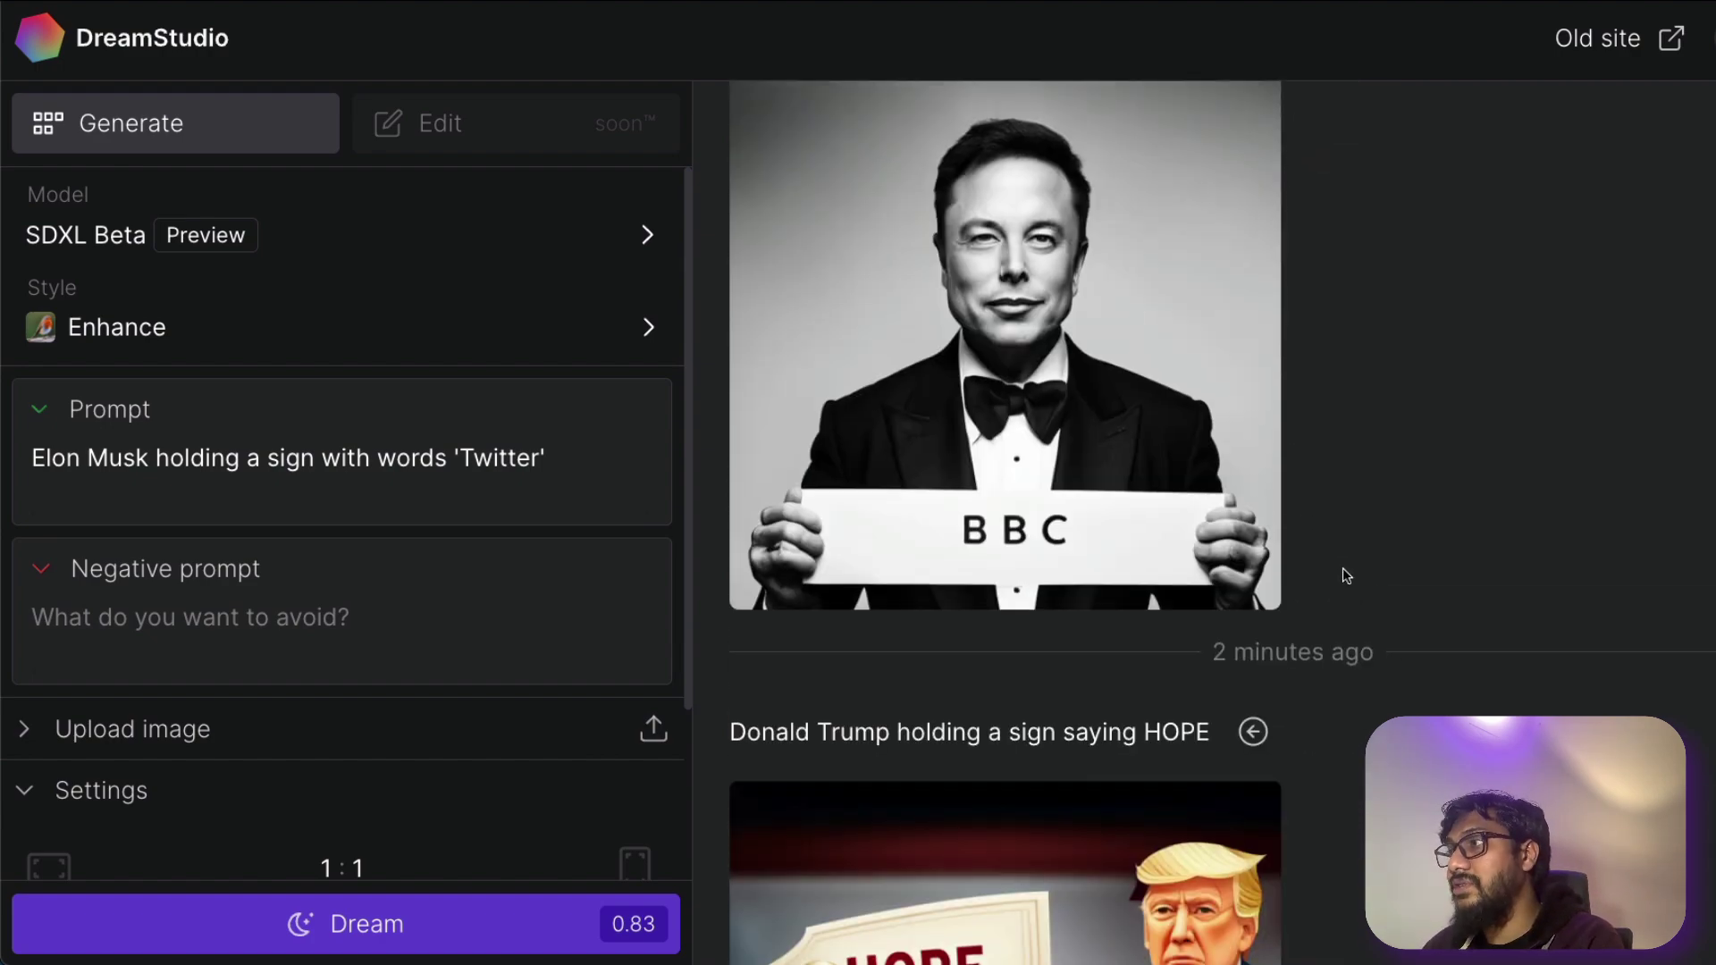
scroll(1399, 564, "down", 4)
scroll(1404, 567, "up", 6)
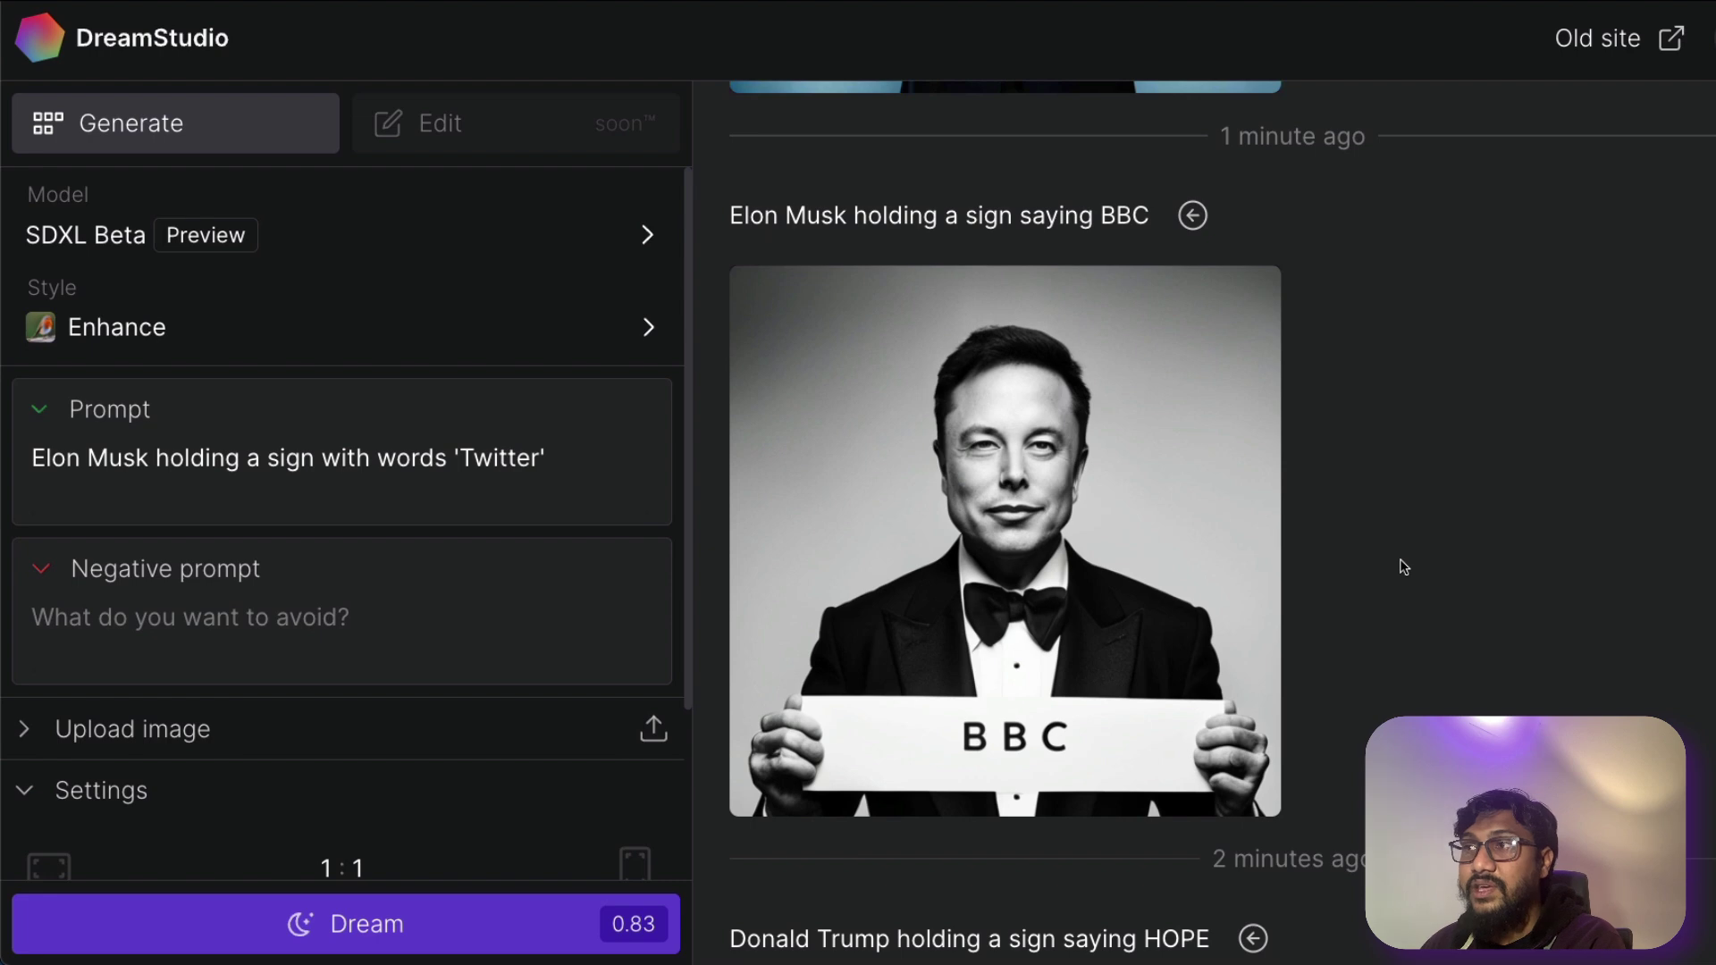